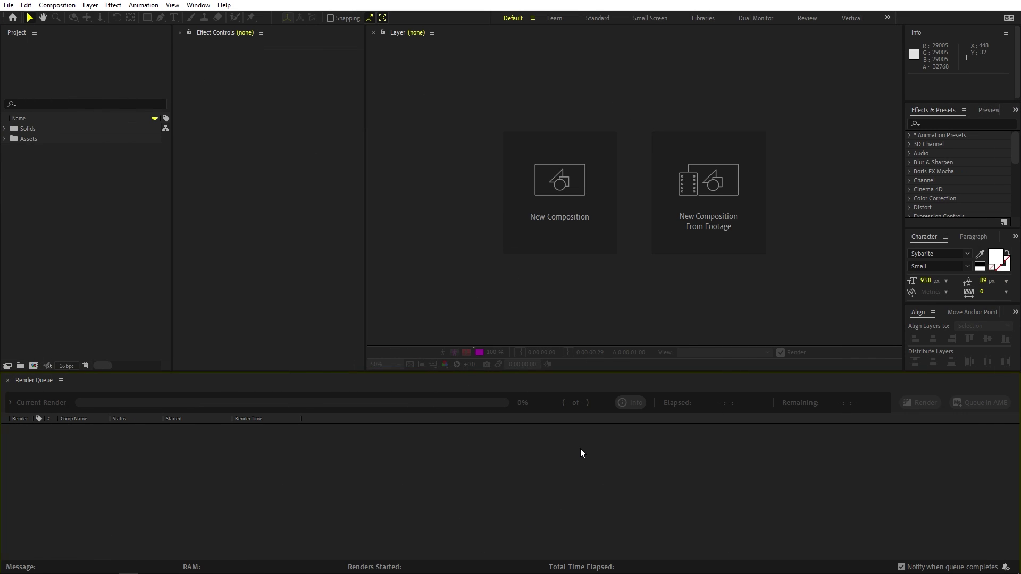
- Create a 1920×1080, 30 fps, 40-second composition named Main
left_click(57, 5)
left_click(64, 16)
type("Main")
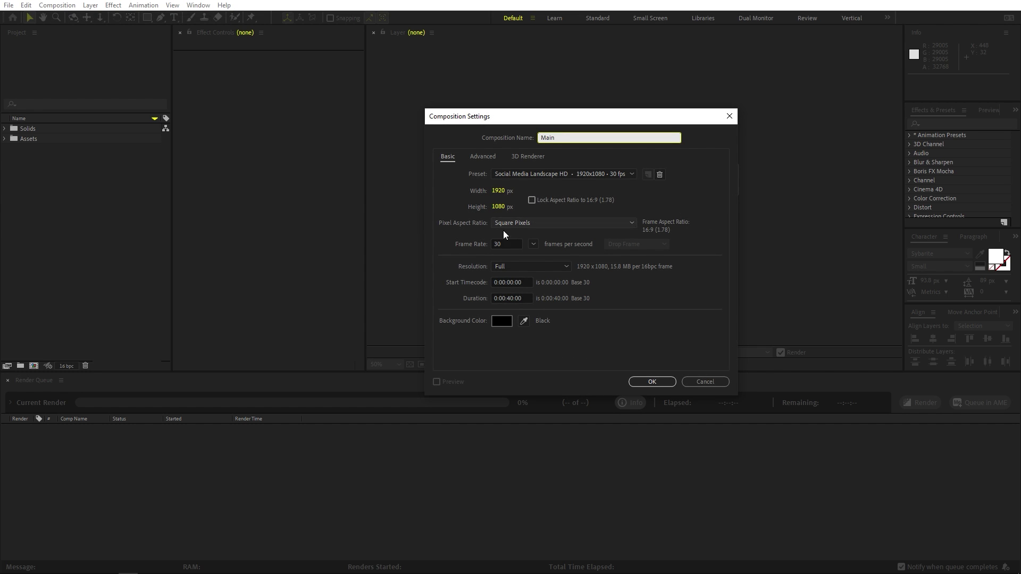
left_click(652, 383)
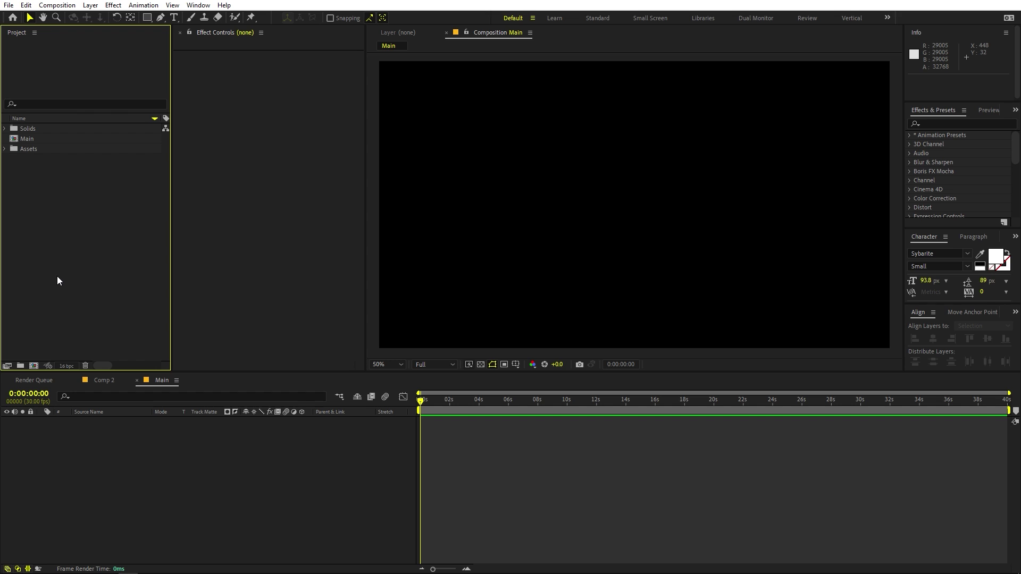
- Create a second 1920×1080, 30 fps, 40-second composition named Base
left_click(57, 5)
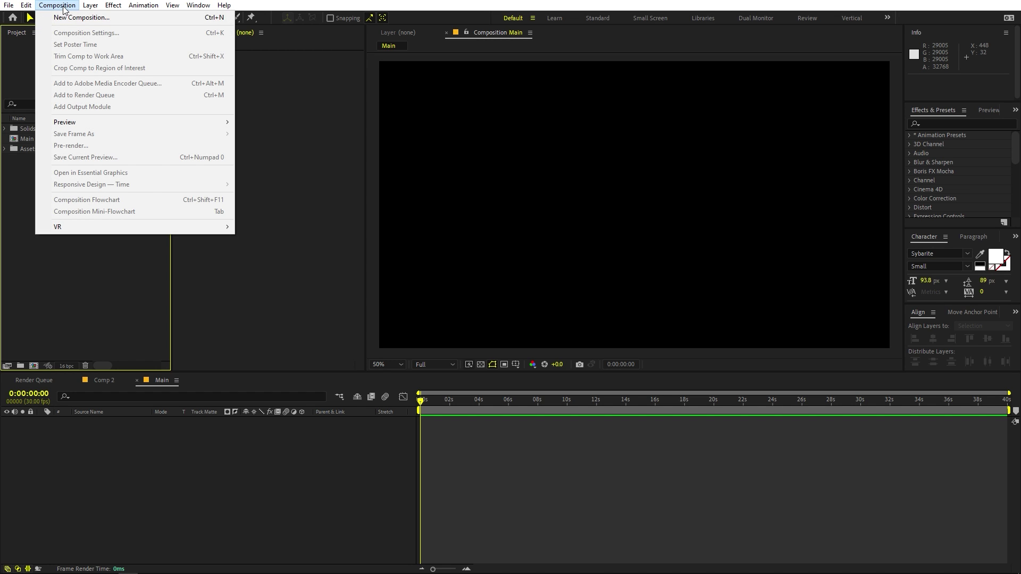
left_click(69, 19)
type("Base")
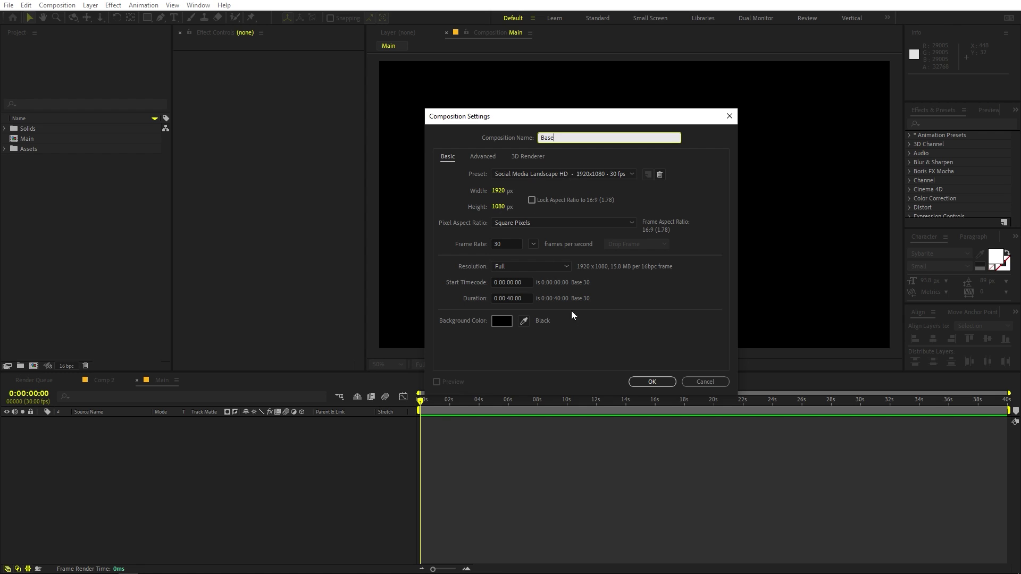
left_click(652, 382)
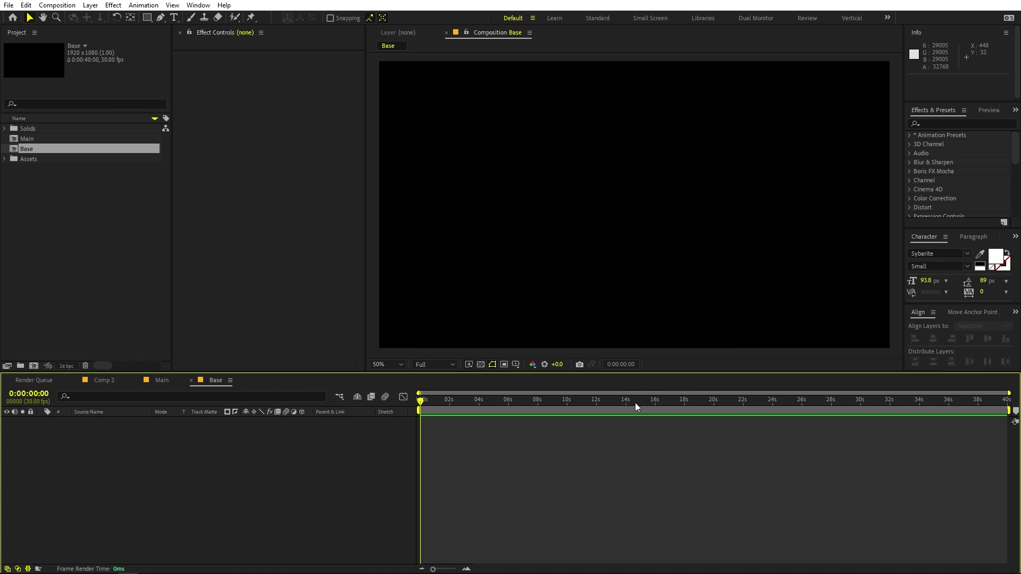
- Examine the textures, colosseum image and video clip stored in the Assets folder
left_click(68, 337)
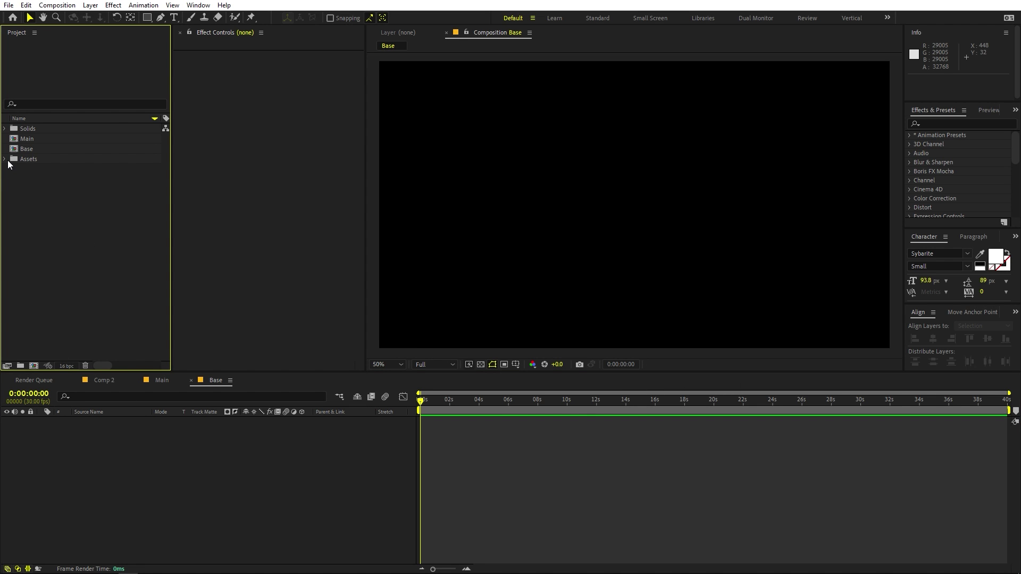
left_click(5, 159)
left_click(39, 169)
left_click(44, 180)
left_click(44, 190)
left_click(43, 199)
left_click(43, 210)
left_click(80, 278)
left_click(46, 170)
left_click(75, 273)
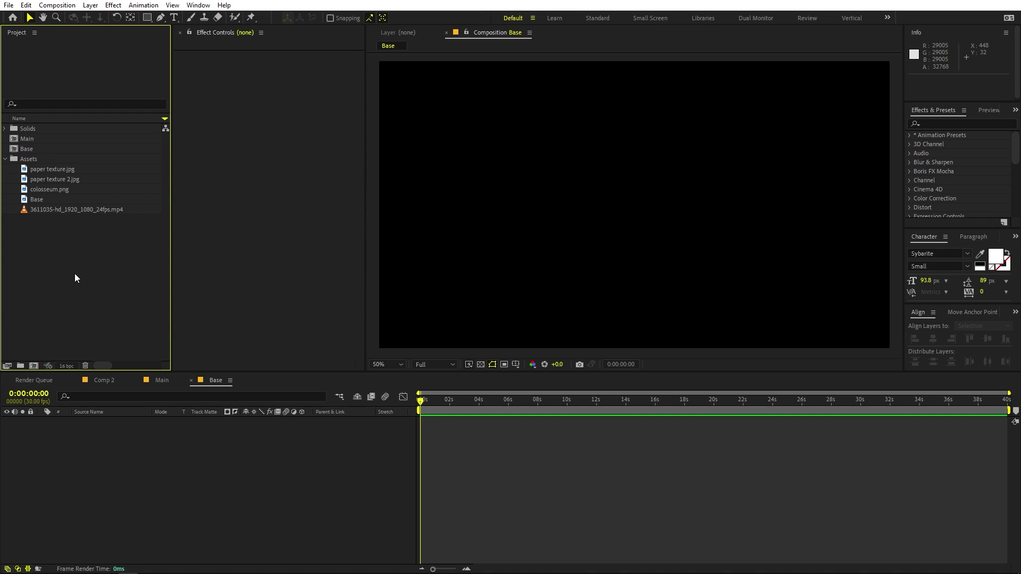
- Add the Base paper image from Assets to the Base composition and scale it down to about 59.7%
left_click(46, 169)
left_click_drag(45, 197, 98, 461)
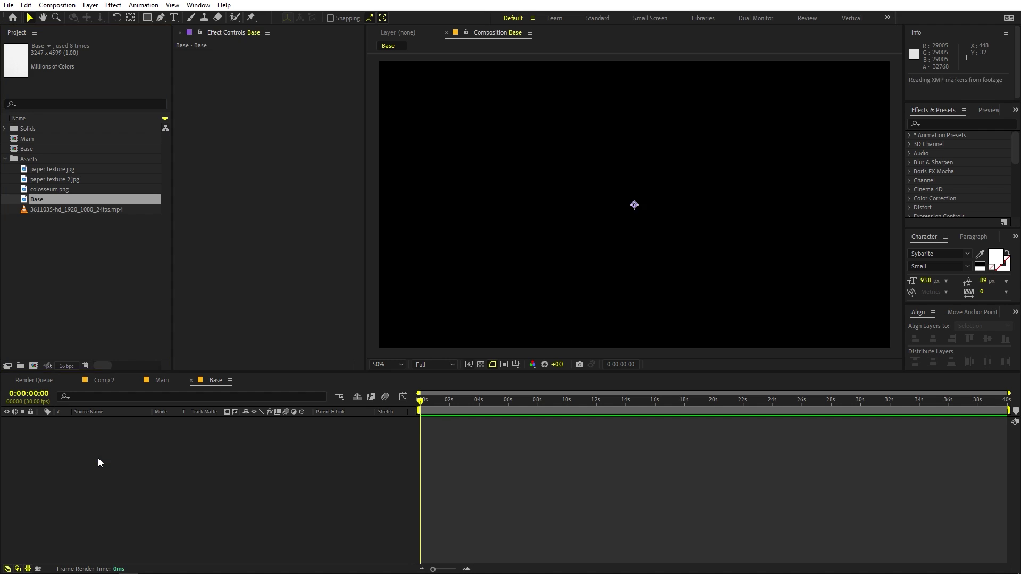
scroll(558, 180, "up", 3)
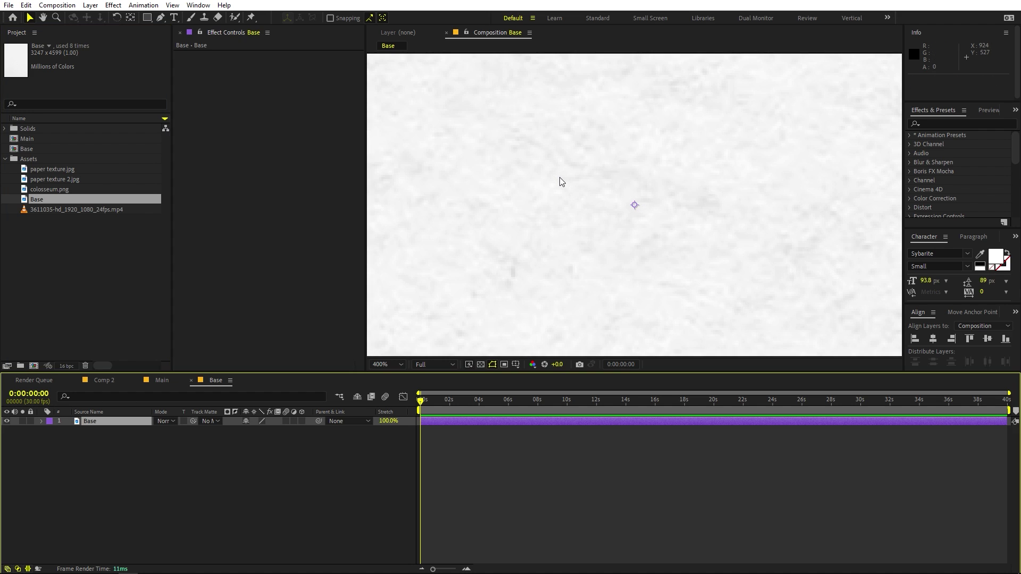
scroll(559, 182, "down", 8)
scroll(561, 186, "up", 4)
key("s")
left_click_drag(256, 436, 65, 454)
- Rotate the Base paper layer to 90 degrees
key("r")
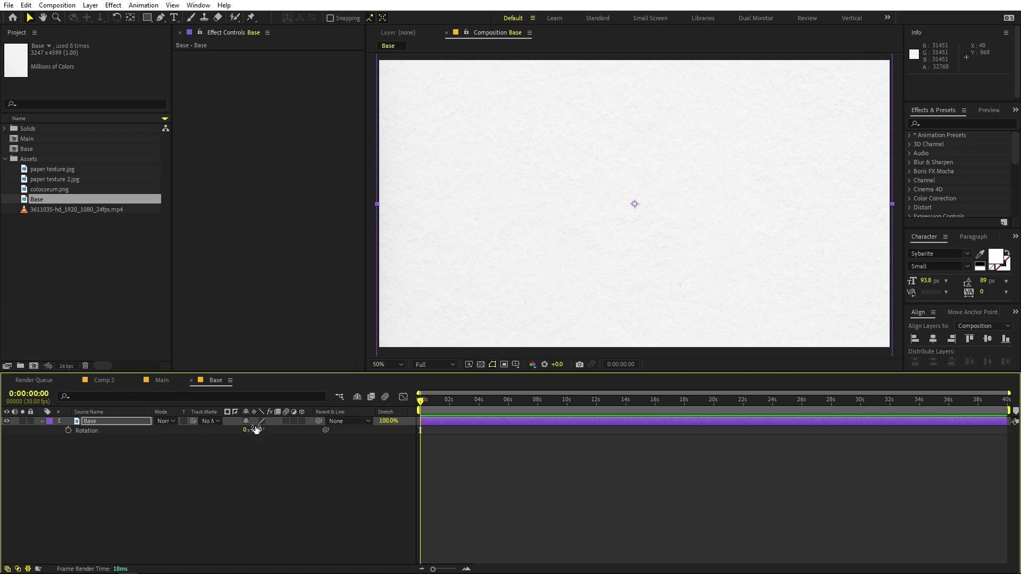
left_click(258, 430)
type("90")
key("Return")
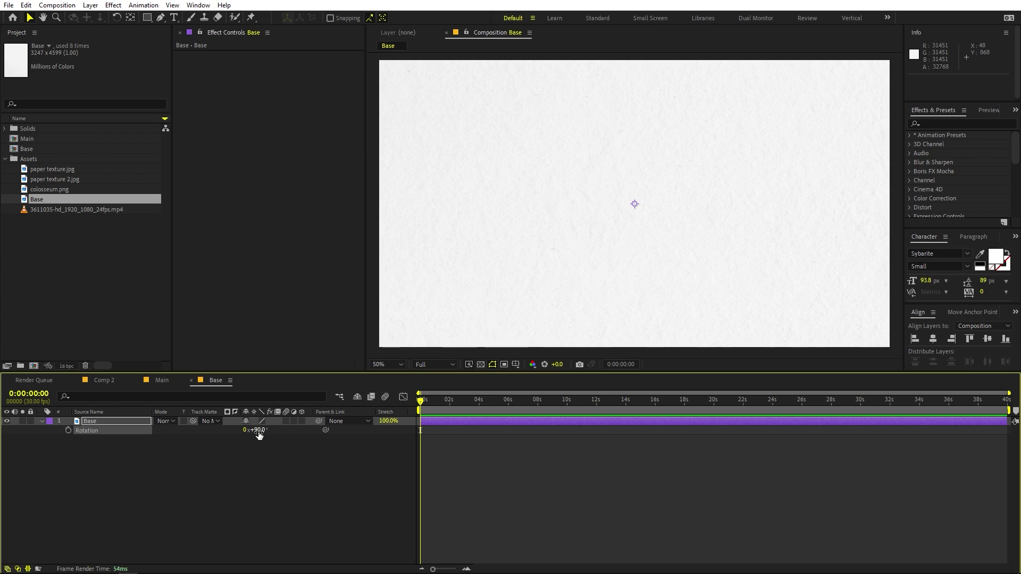
- Scale the rotated paper layer down to about 42.7% so it just covers the composition frame
key("comma")
key("comma")
key("s")
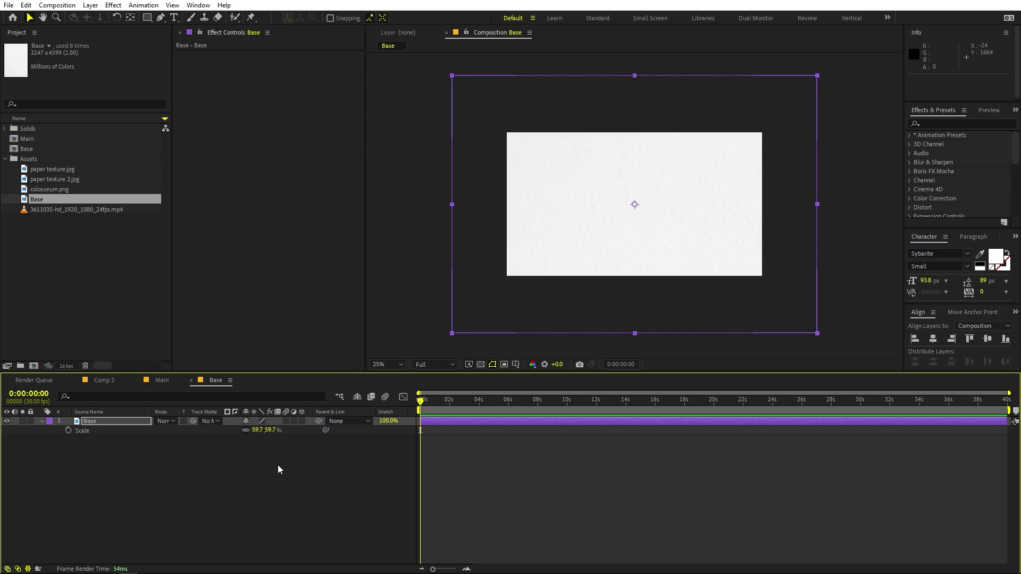
left_click_drag(257, 434, 192, 456)
key("period")
key("period")
left_click(449, 460)
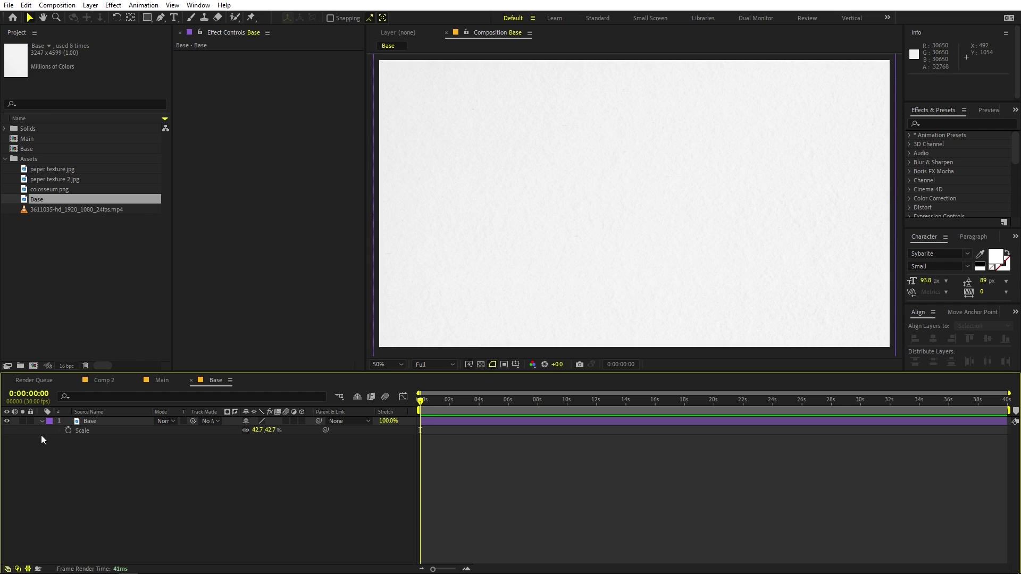
left_click(41, 421)
- Split the Base paper layer at frame 5
left_click_drag(433, 569, 455, 570)
left_click_drag(423, 400, 547, 412)
left_click(566, 422)
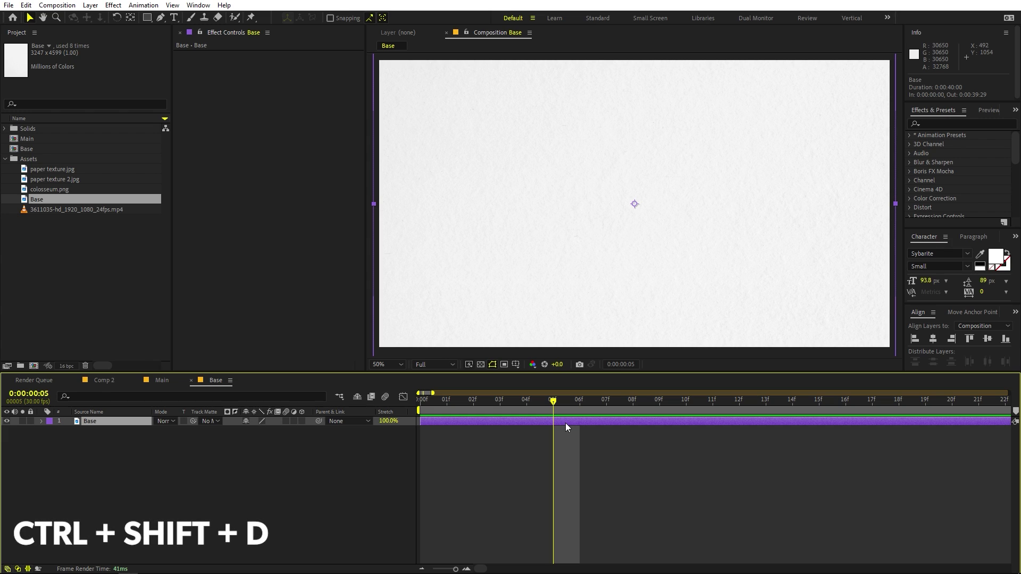
key("ctrl+shift+d")
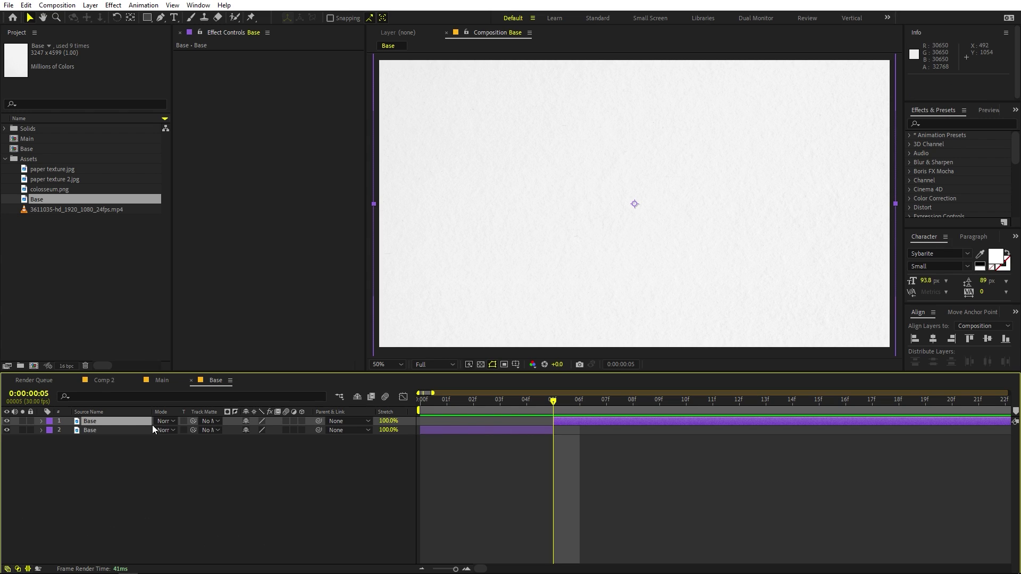
- Set the rotation of the new paper segment starting at frame 5 to 270 degrees
key("r")
left_click_drag(261, 433, 264, 430)
left_click(265, 429)
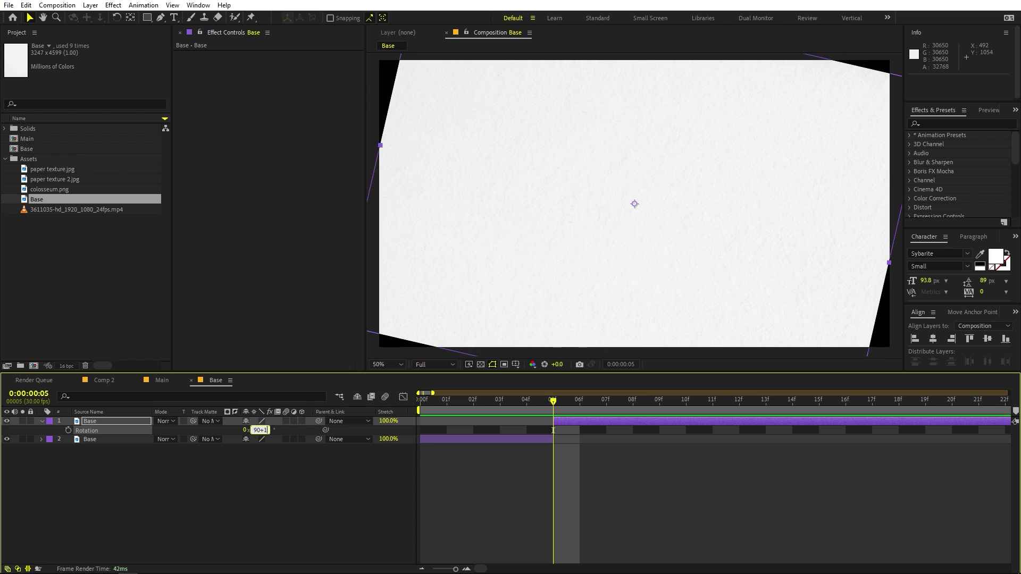
key("Return")
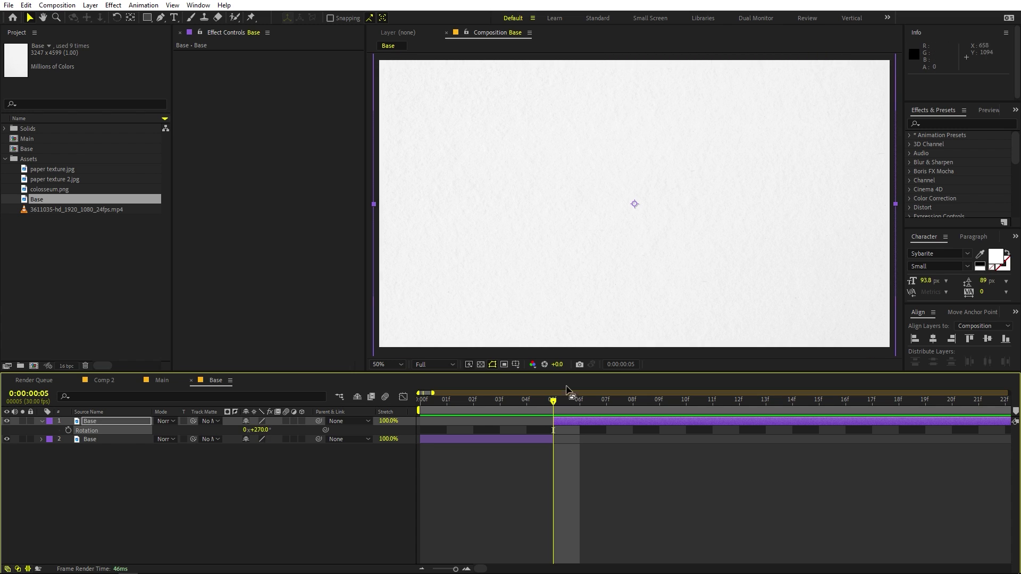
- Split the top paper layer at frame 10 and flip the new segment horizontally
key("space")
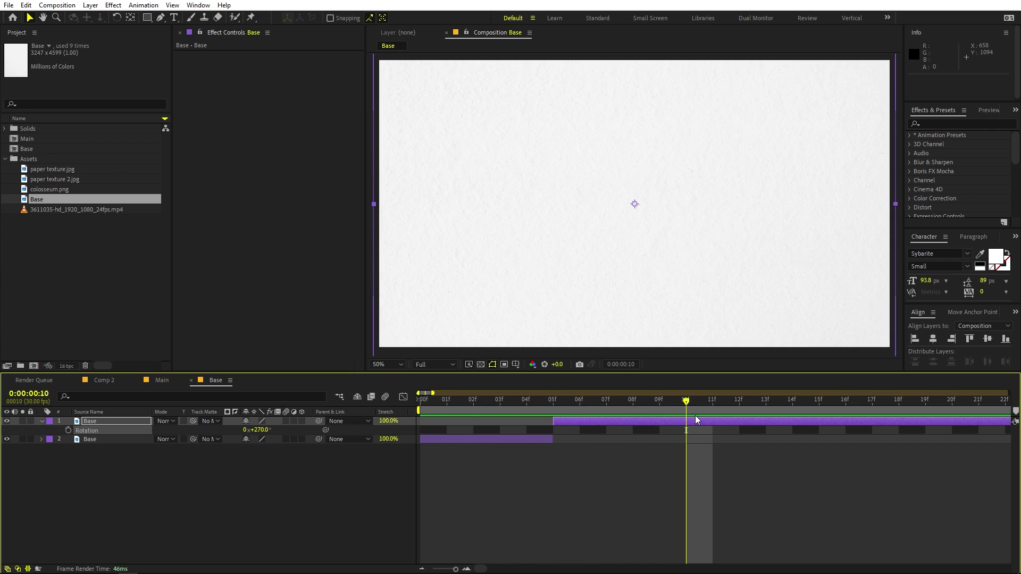
key("ctrl+shift+d")
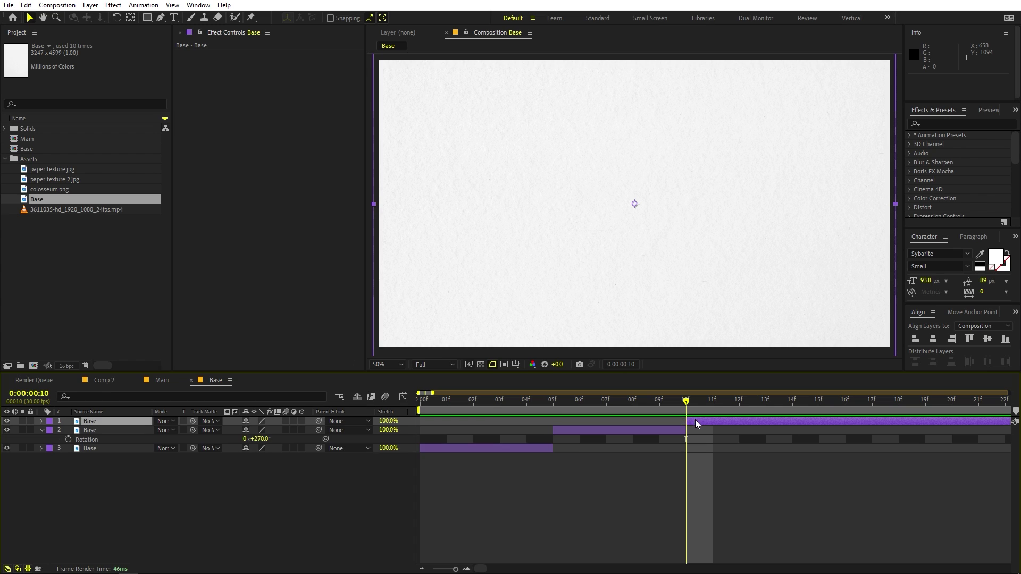
key("s")
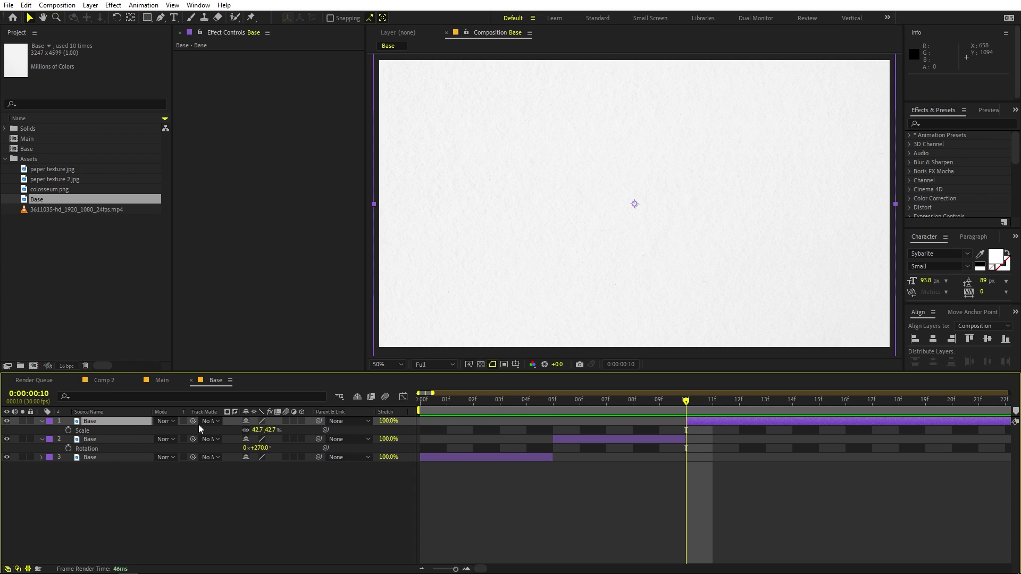
right_click(116, 423)
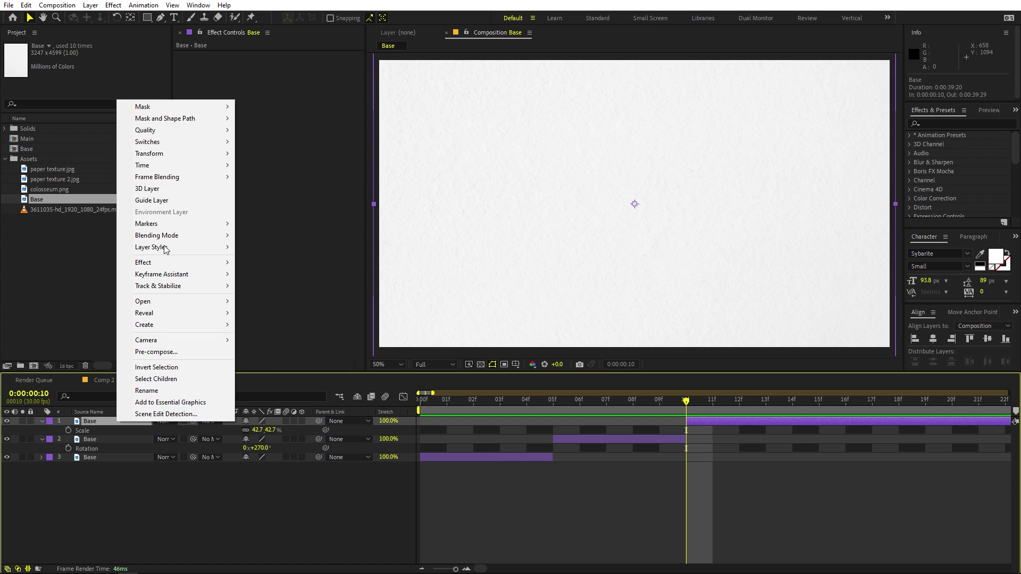
mouse_move(167, 153)
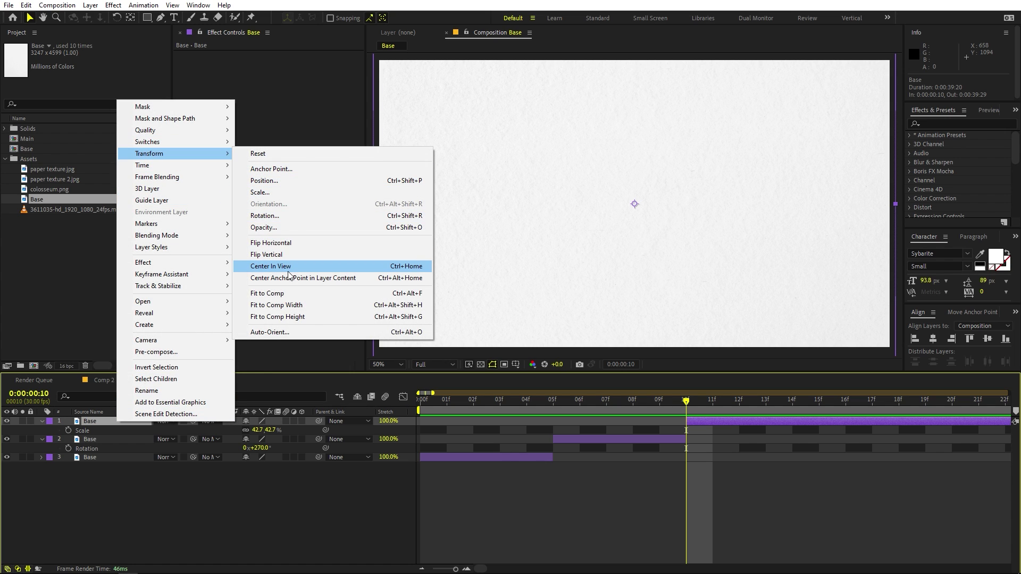
left_click(295, 243)
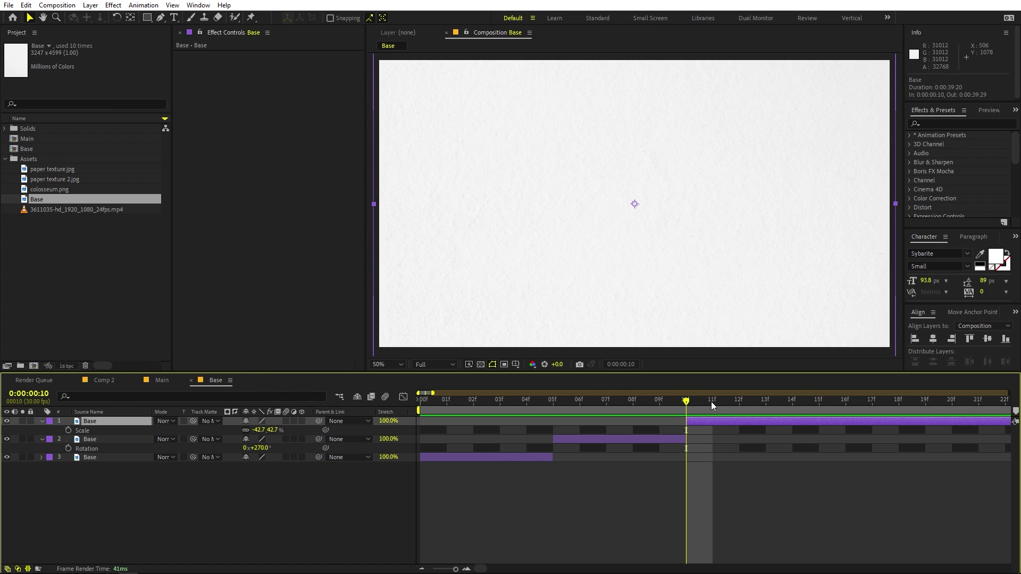
- Split the top paper layer at frame 15 with the new segment flipped vertically, and preview the sequence from the start
left_click_drag(703, 406, 819, 404)
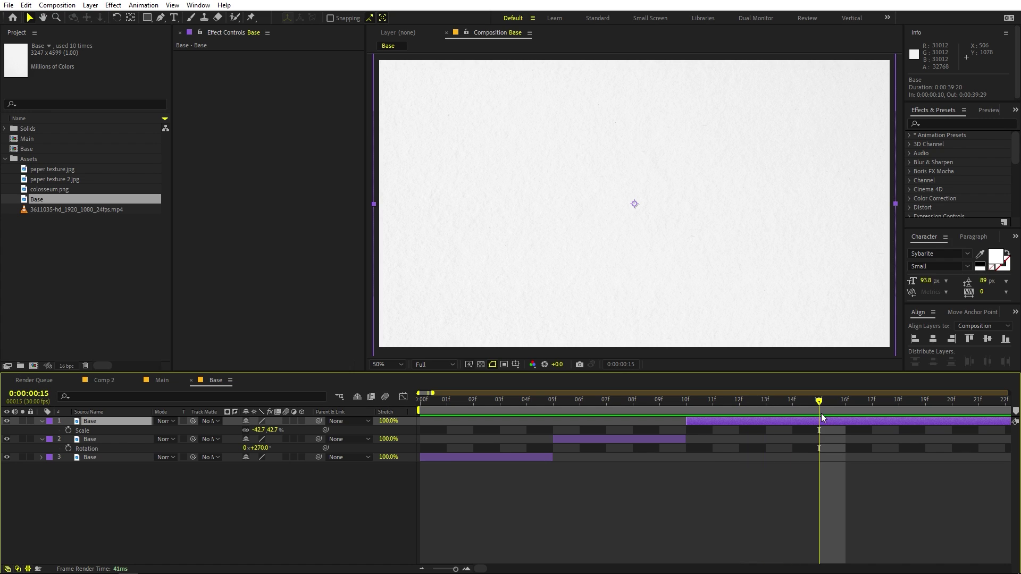
key("ctrl+shift+d")
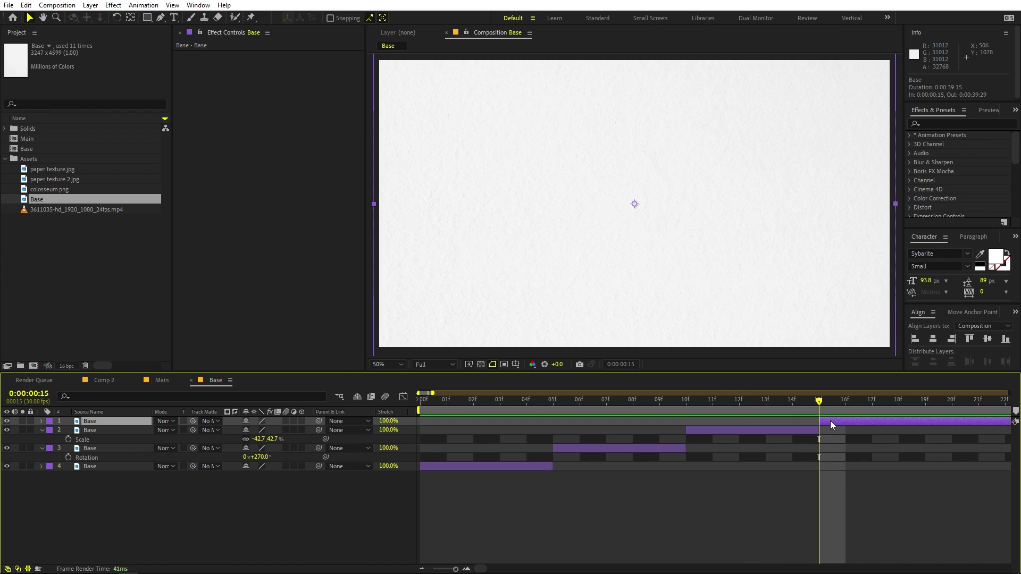
right_click(121, 429)
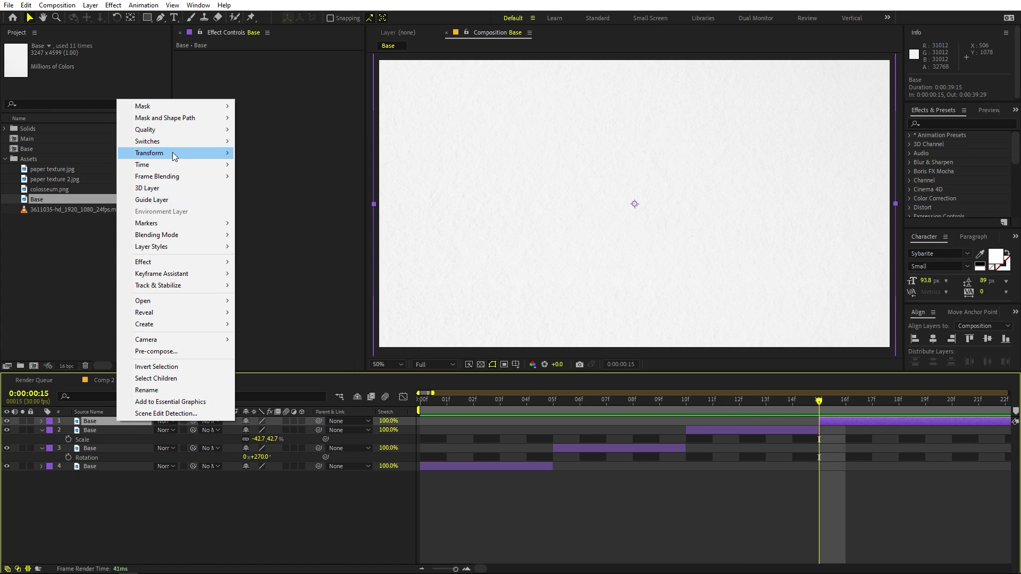
mouse_move(173, 154)
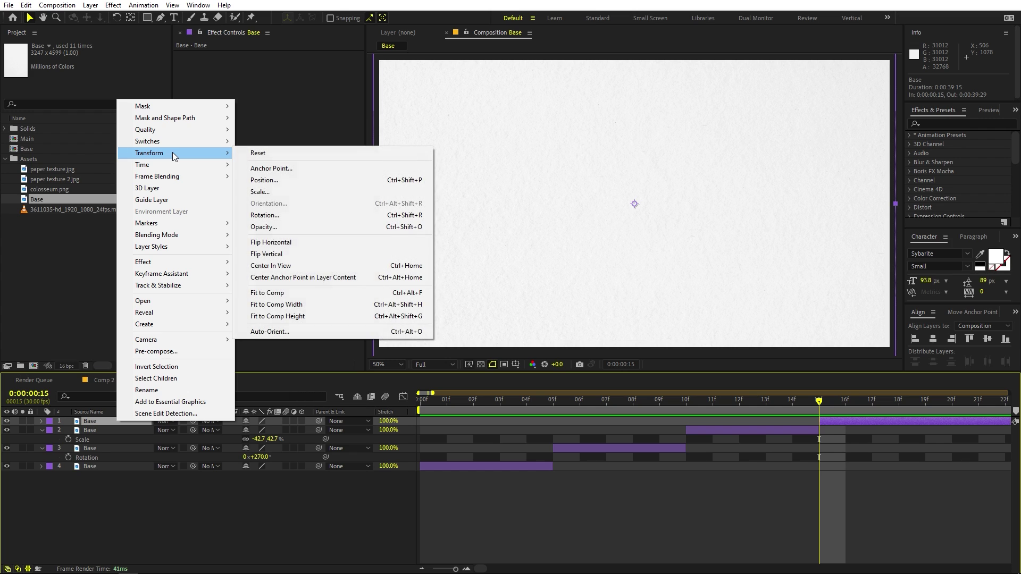
left_click(289, 259)
key("Home")
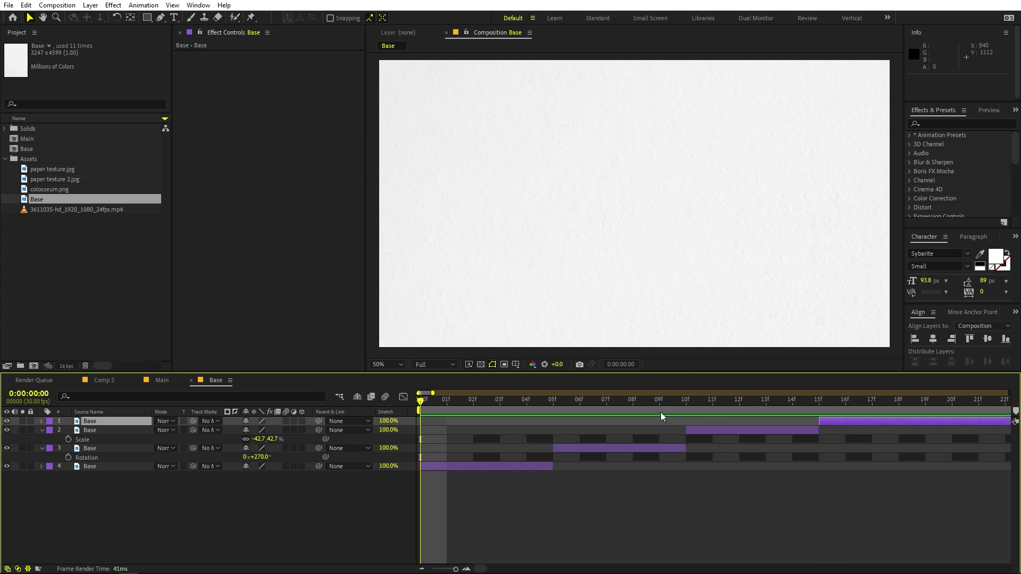
key("space")
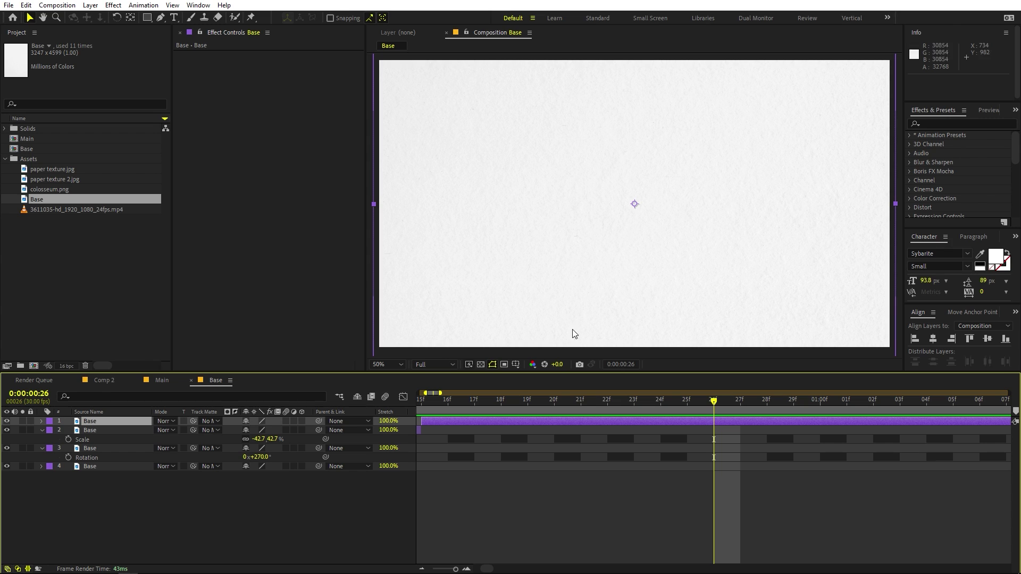
- Split the top paper layer at frame 20
left_click_drag(447, 404, 550, 405)
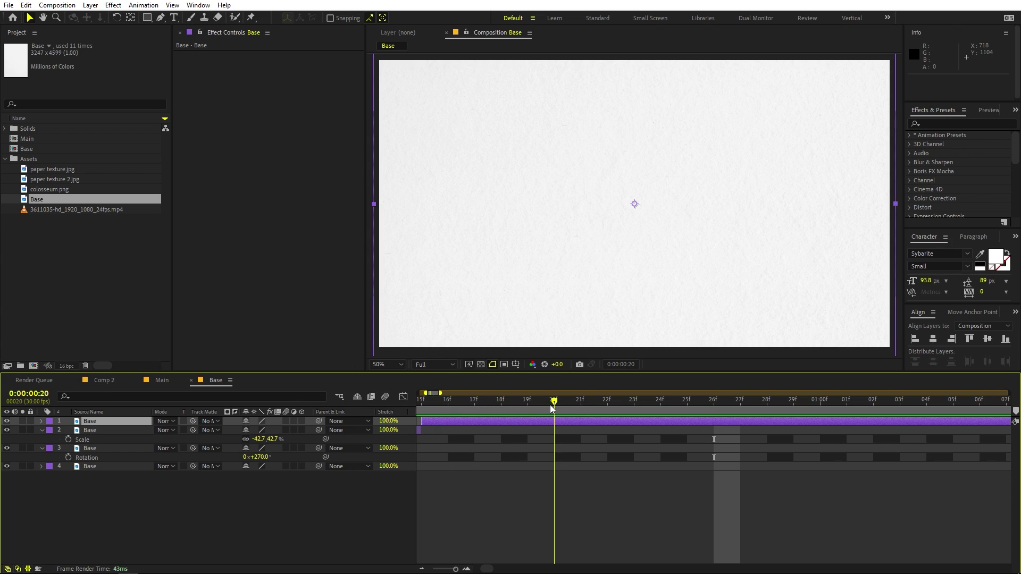
left_click_drag(440, 570, 455, 570)
key("ctrl+shift+d")
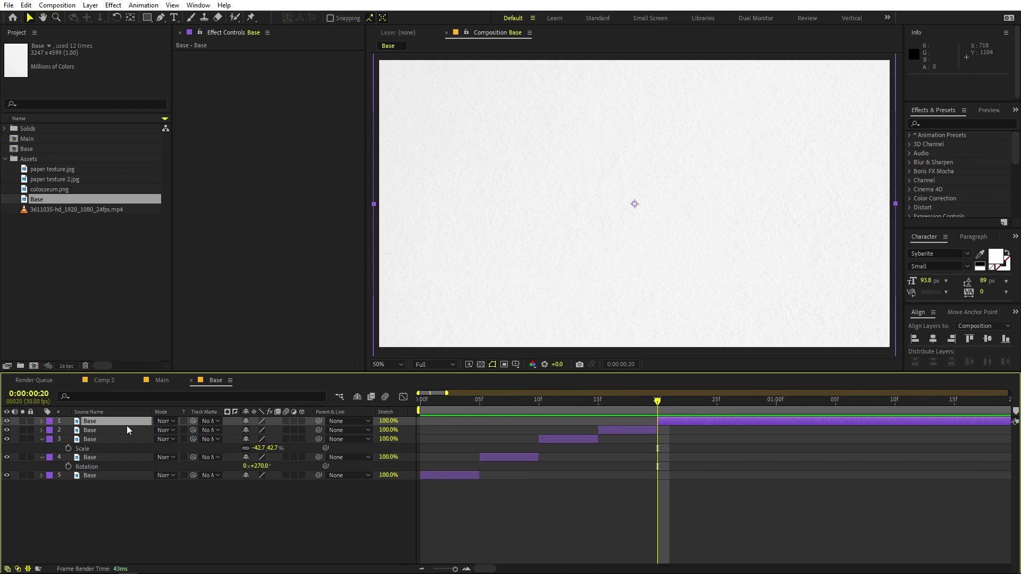
- Scale the paper segment starting at frame 20 to about -82.9% and reposition it so it still fills the frame
key("s")
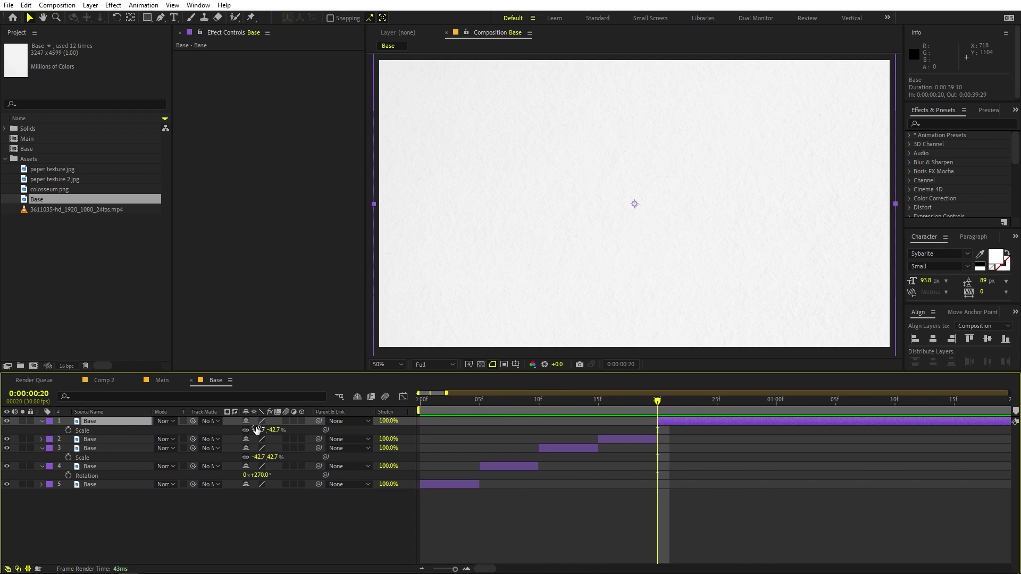
left_click_drag(253, 429, 301, 377)
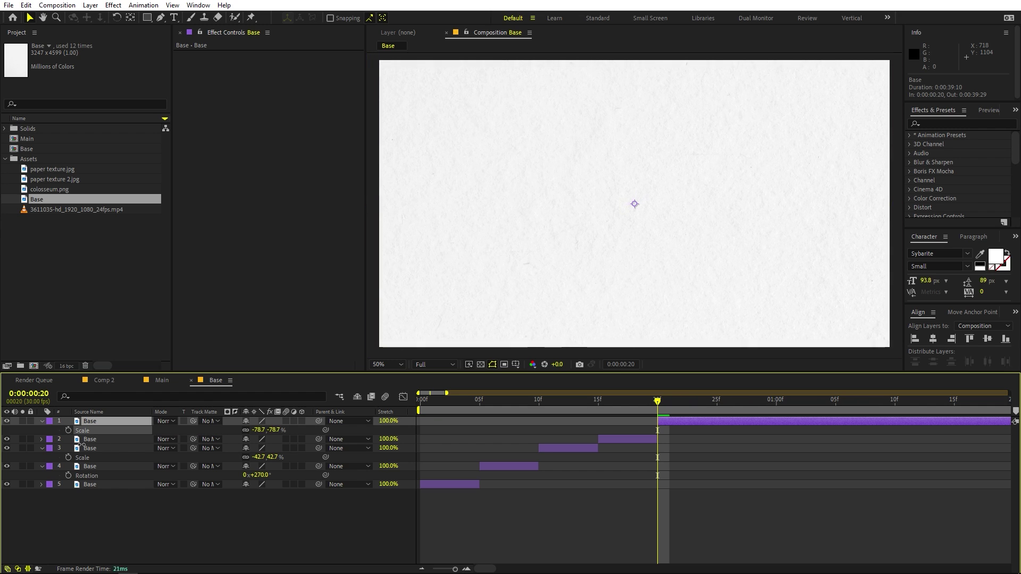
left_click_drag(535, 166, 520, 153)
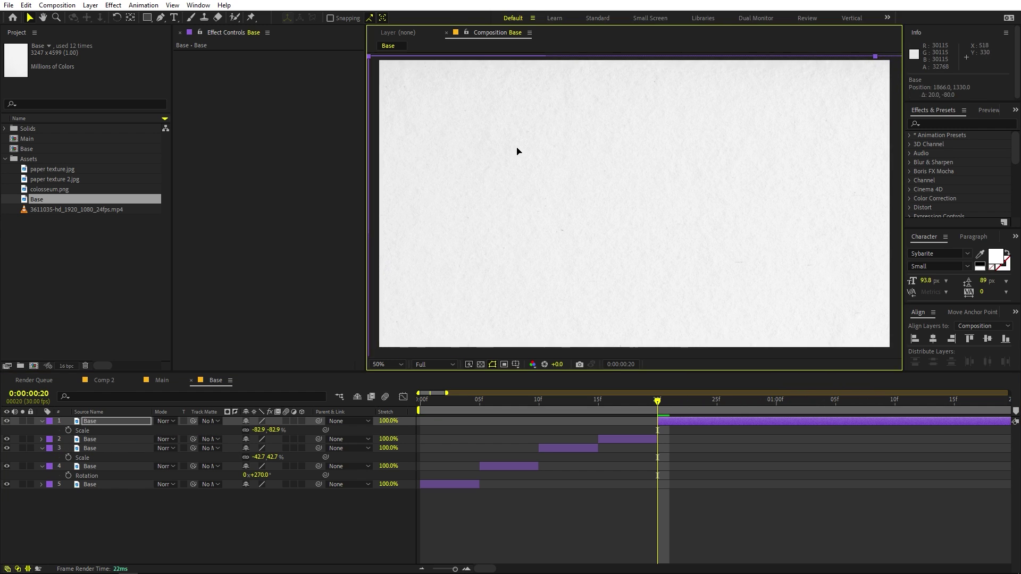
- Split the top paper layer at frame 25
left_click_drag(665, 401, 716, 410)
key("ctrl+shift+d")
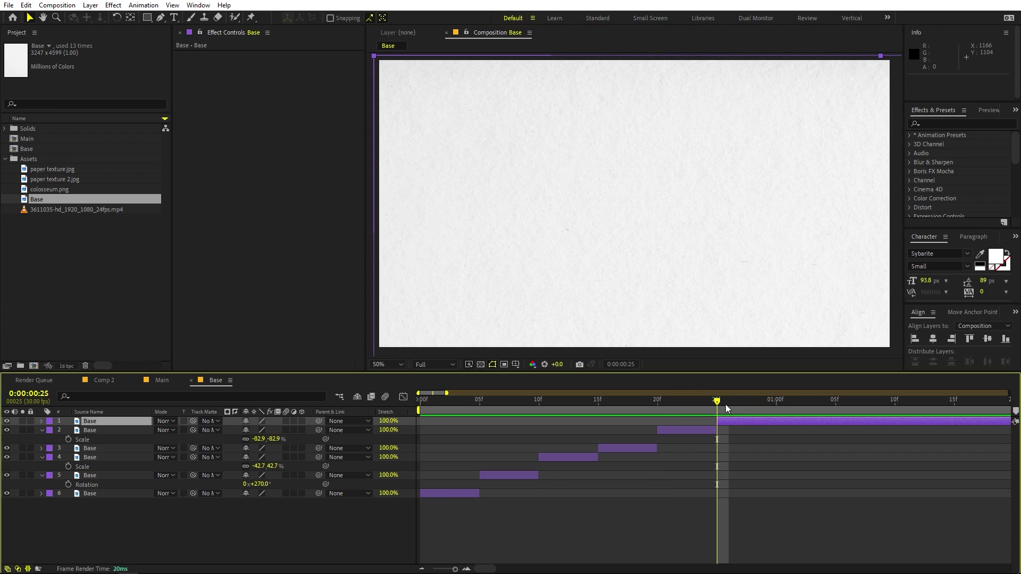
- Reposition the paper segment starting at frame 25, and split it at 0:00:01:00 with the new segment shifted to show another texture area
left_click_drag(591, 220, 492, 287)
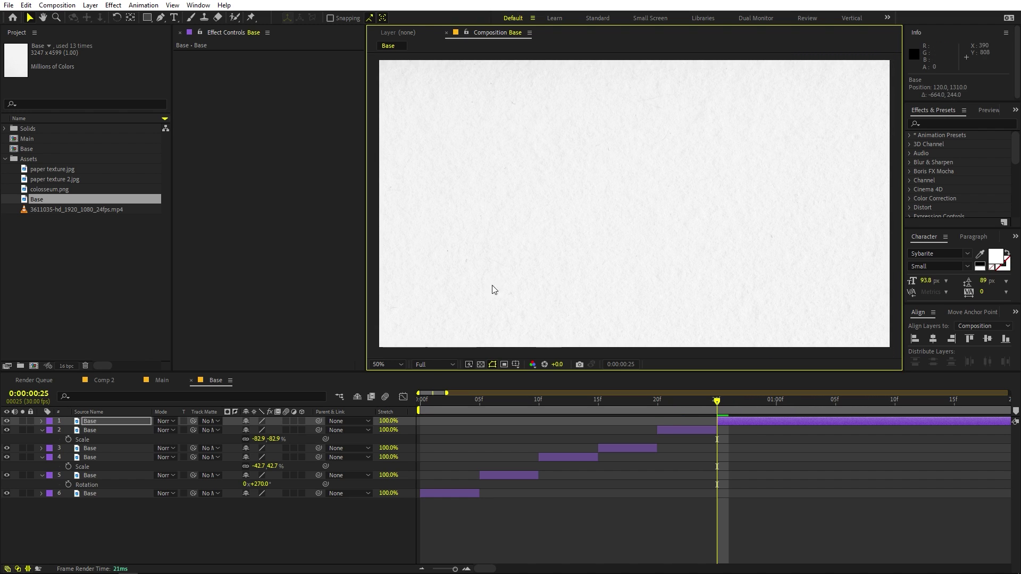
left_click_drag(719, 407, 776, 407)
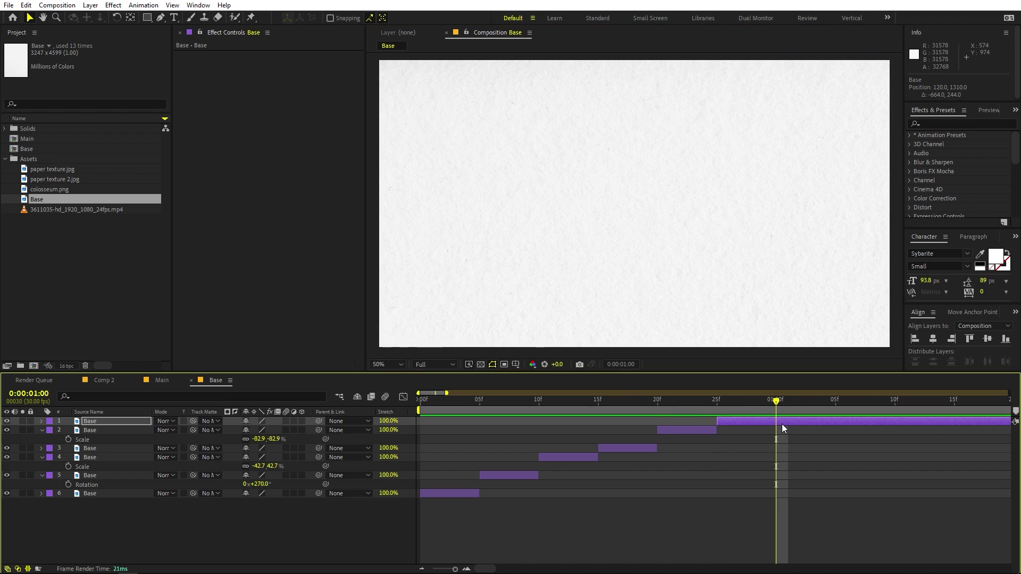
key("ctrl+shift+d")
mouse_move(752, 226)
left_mouse_down()
mouse_move(730, 146)
mouse_move(701, 188)
mouse_move(775, 239)
mouse_move(779, 160)
mouse_move(773, 151)
mouse_move(750, 233)
left_mouse_up()
- Split the top paper layer at 0:00:01:05 and reposition the new segment to about 1808, -24 so it fills the frame
left_click_drag(777, 405, 835, 400)
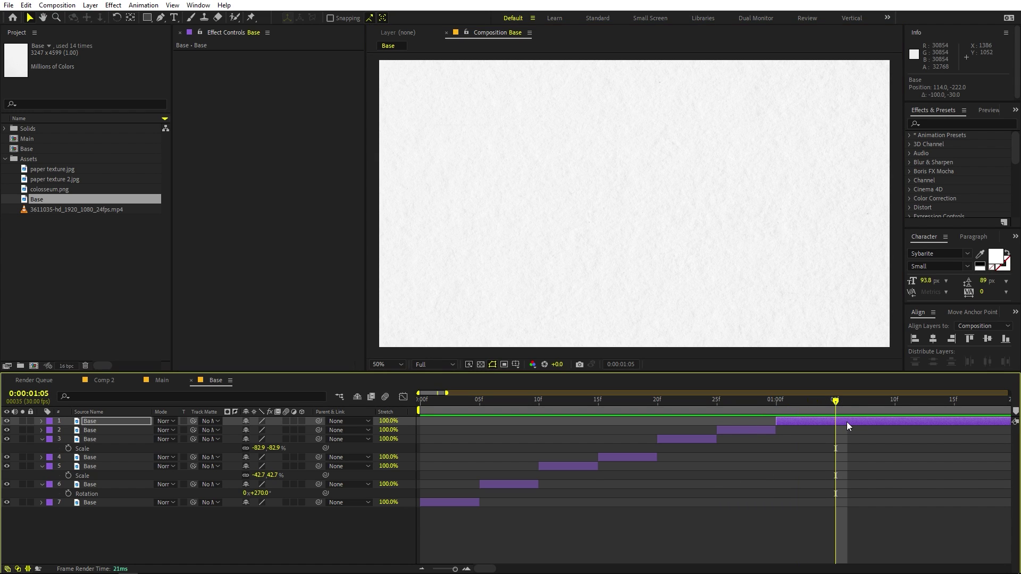
key("ctrl+shift+d")
left_click(614, 267)
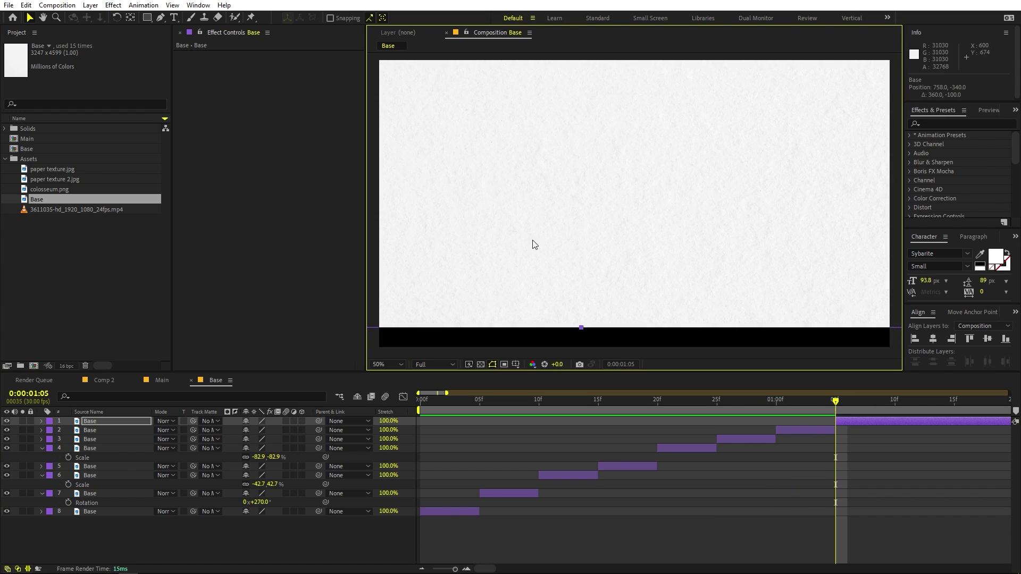
mouse_move(462, 264)
left_mouse_down()
mouse_move(513, 263)
mouse_move(466, 255)
left_mouse_up()
- Split the top paper layer at 0:00:01:10 and delete the segment after that point
left_click_drag(423, 403, 895, 409)
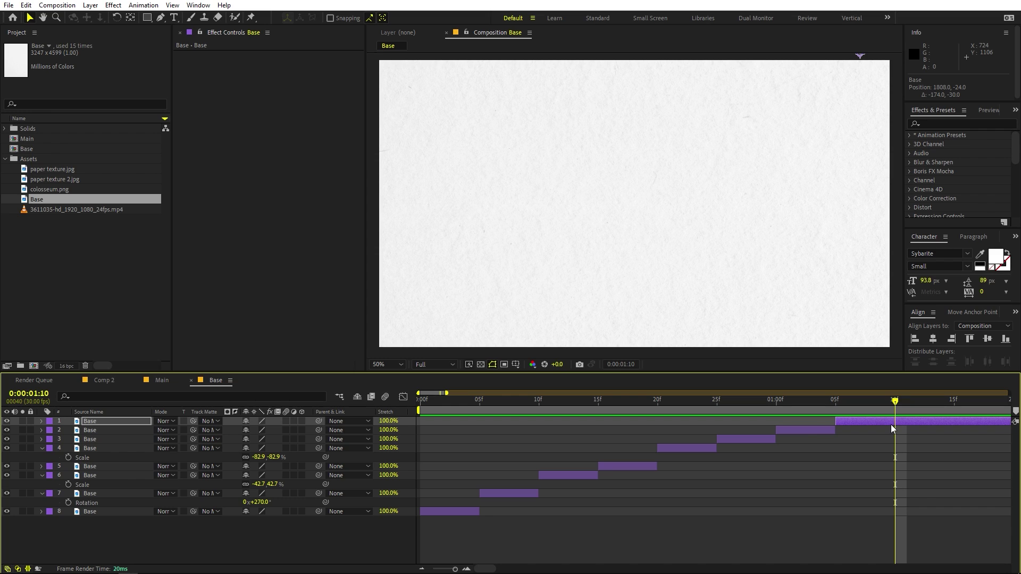
key("ctrl+shift+d")
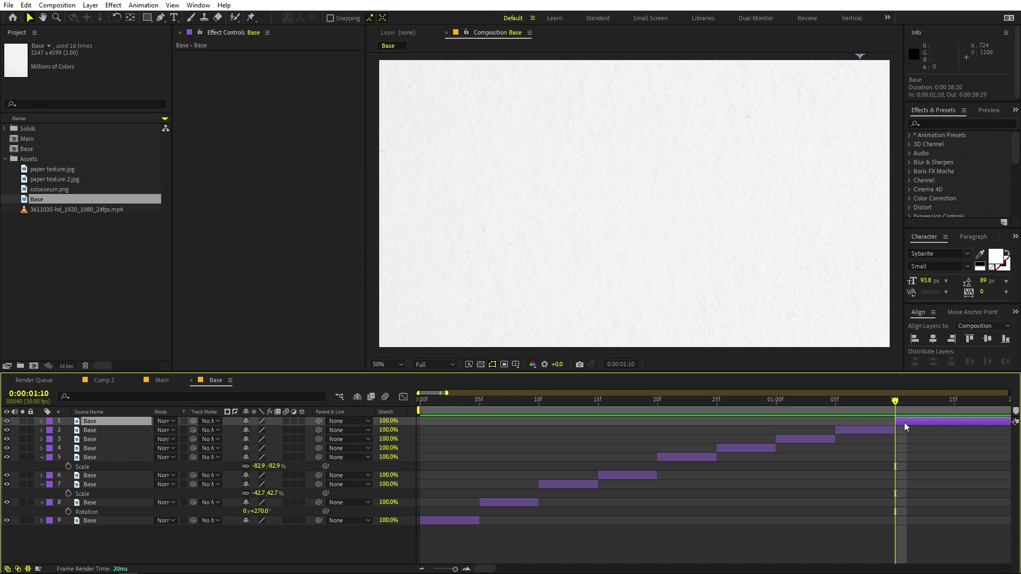
key("Delete")
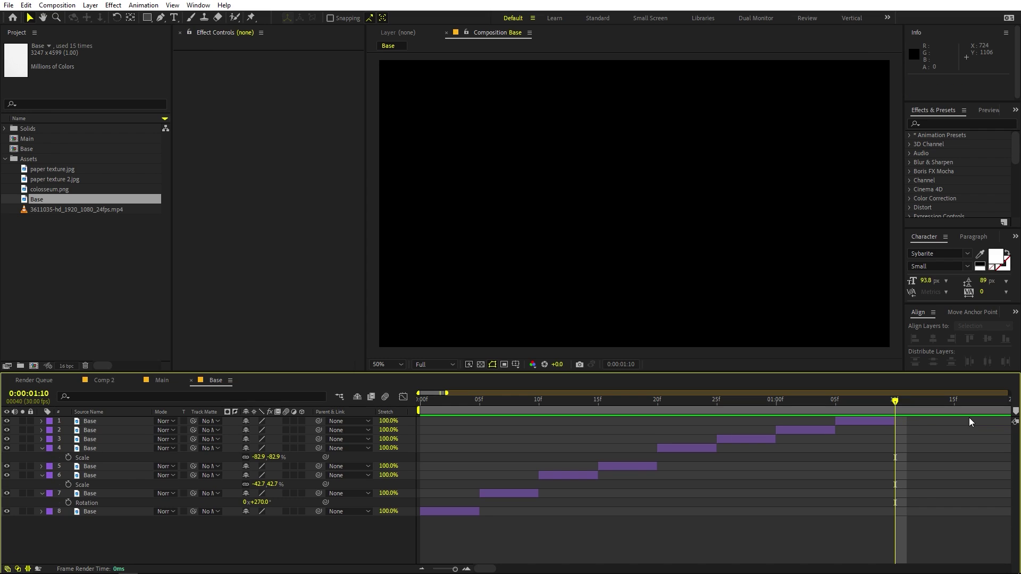
- Extend the last paper segment to about 0:00:01:16 and trim the Base composition to a work area ending at 0:00:01:10
key("semicolon")
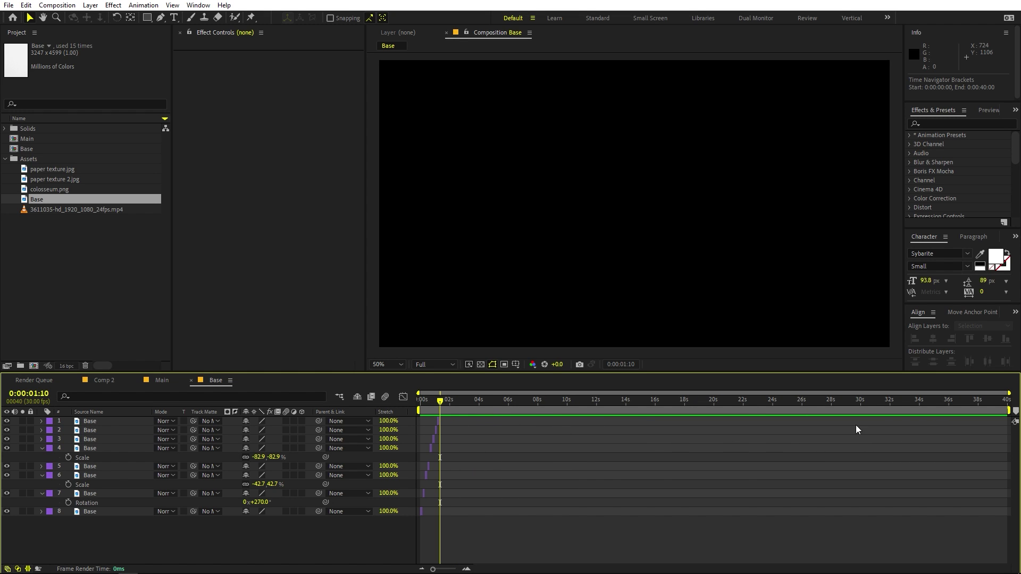
left_click_drag(1009, 410, 504, 419)
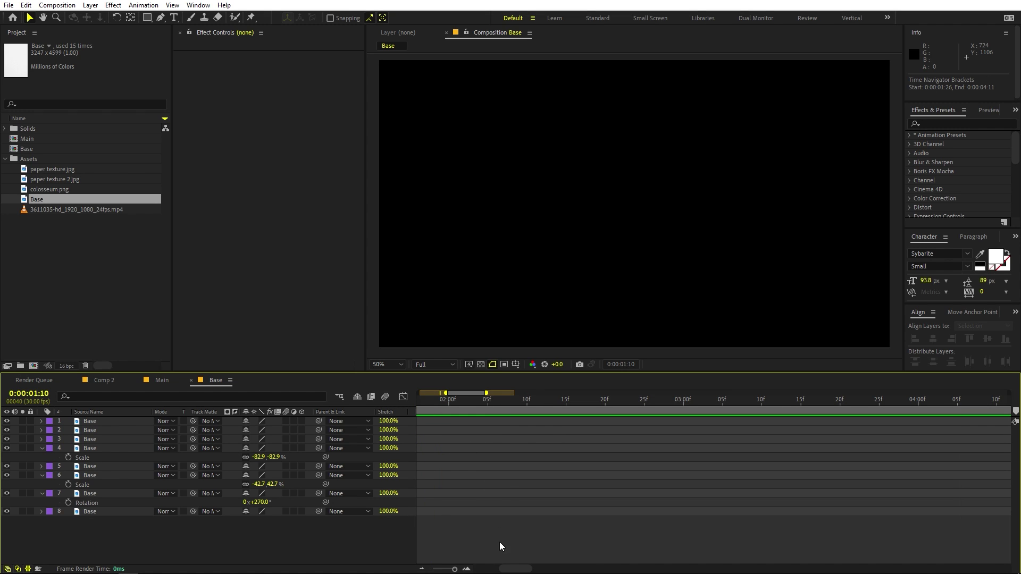
left_click(452, 568)
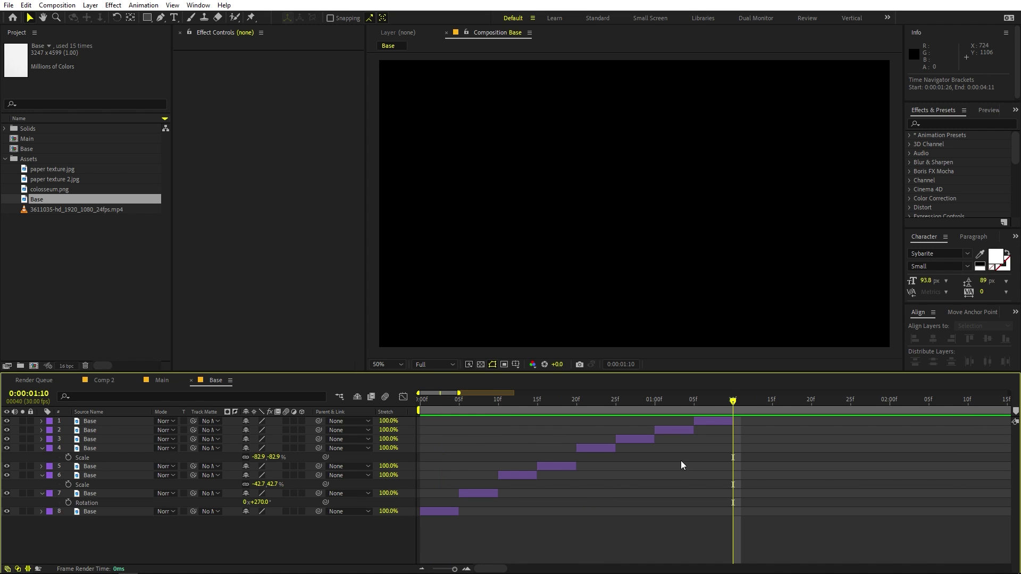
key("n")
scroll(732, 421, "up", 2)
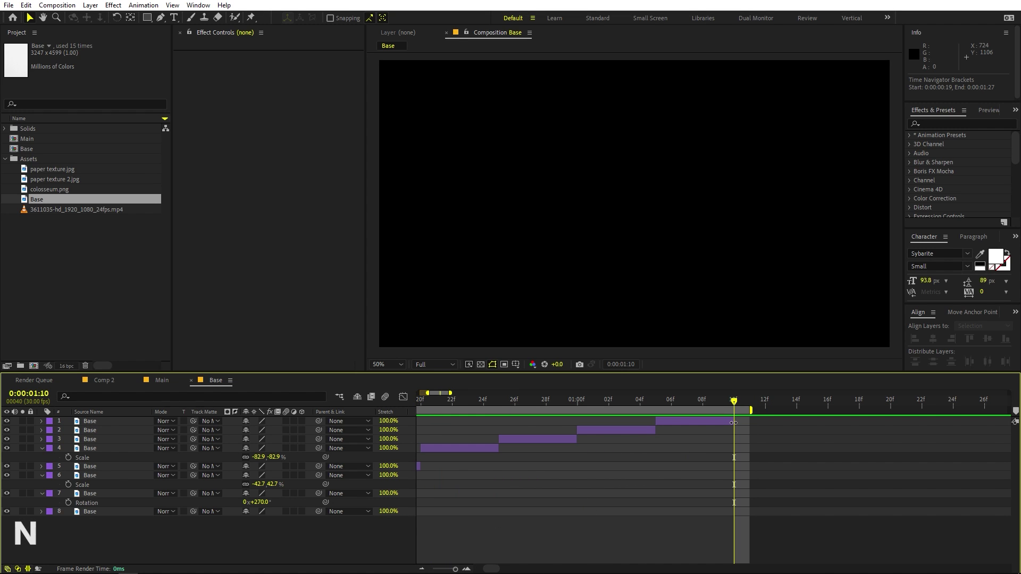
left_click_drag(733, 421, 843, 421)
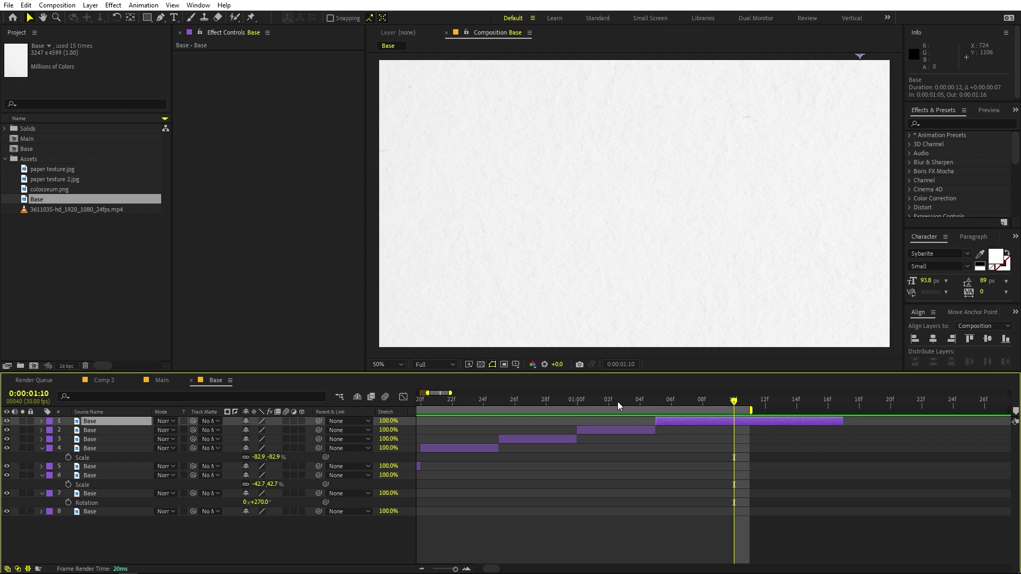
right_click(587, 414)
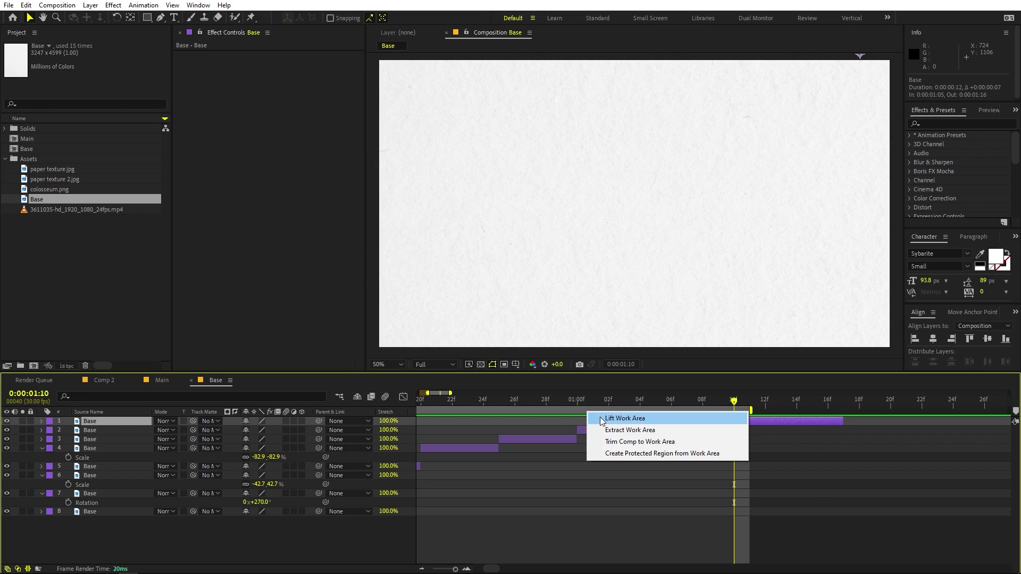
left_click(611, 445)
scroll(524, 404, "down", 3)
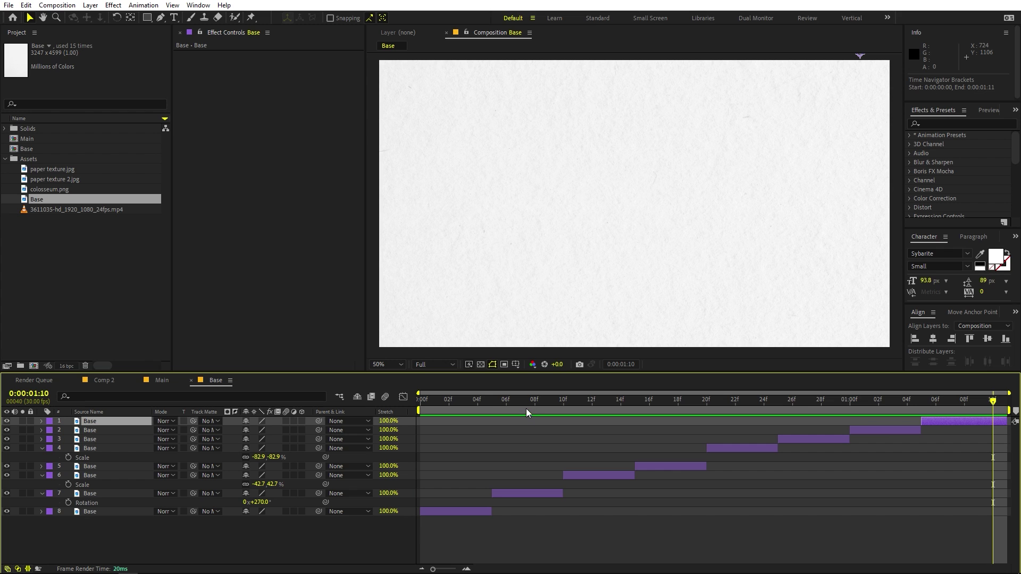
- Preview the changing paper texture in the trimmed Base composition
key("space")
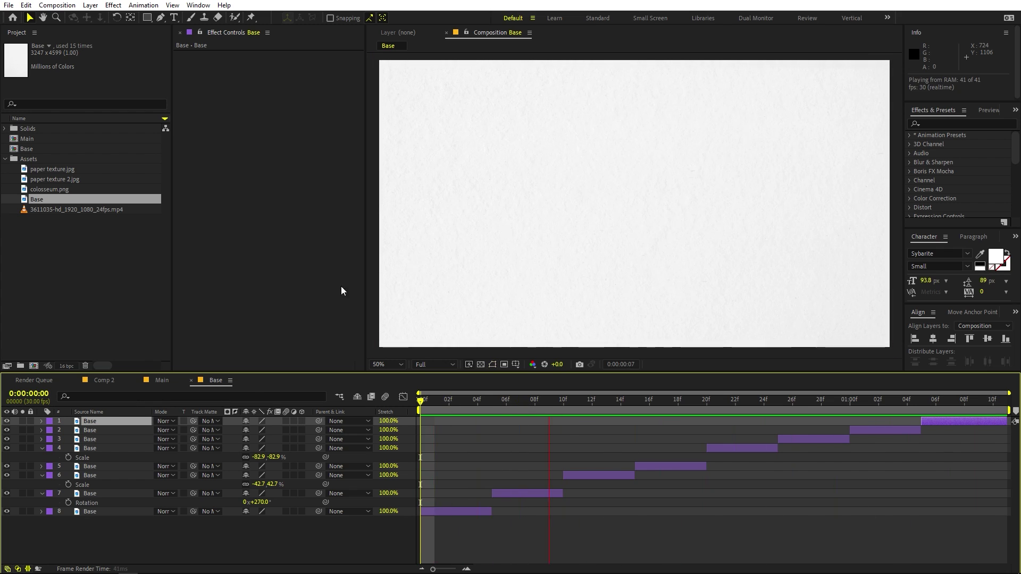
key("space")
left_click(82, 298)
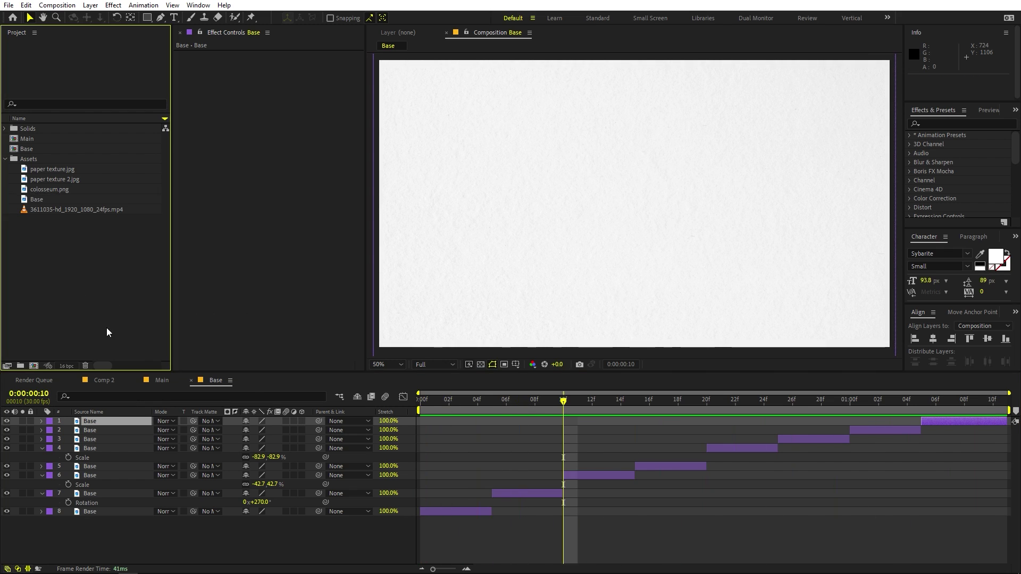
- Add the Base composition as a layer in the Main composition
left_click(151, 380)
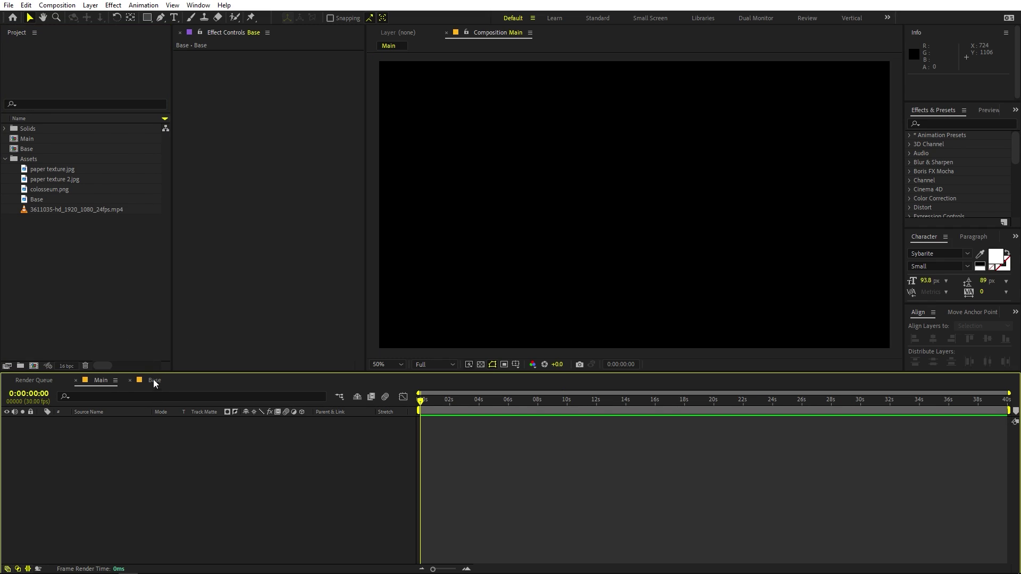
left_click(28, 148)
left_click_drag(28, 149, 120, 466)
left_click(432, 470)
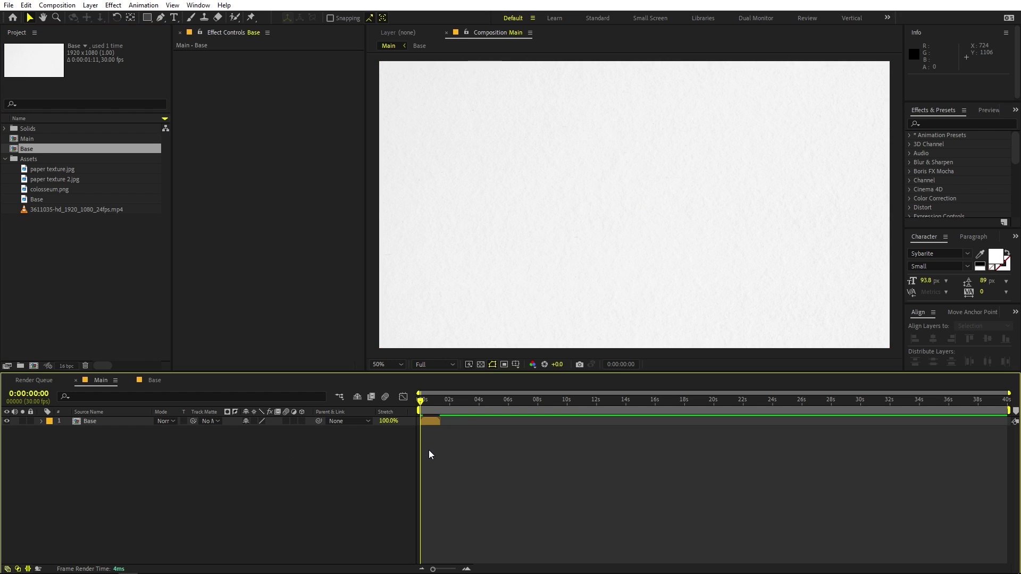
- Enable time remapping on the Base layer in Main
left_click_drag(423, 403, 486, 403)
key("Home")
left_click(75, 420)
right_click(76, 420)
mouse_move(123, 167)
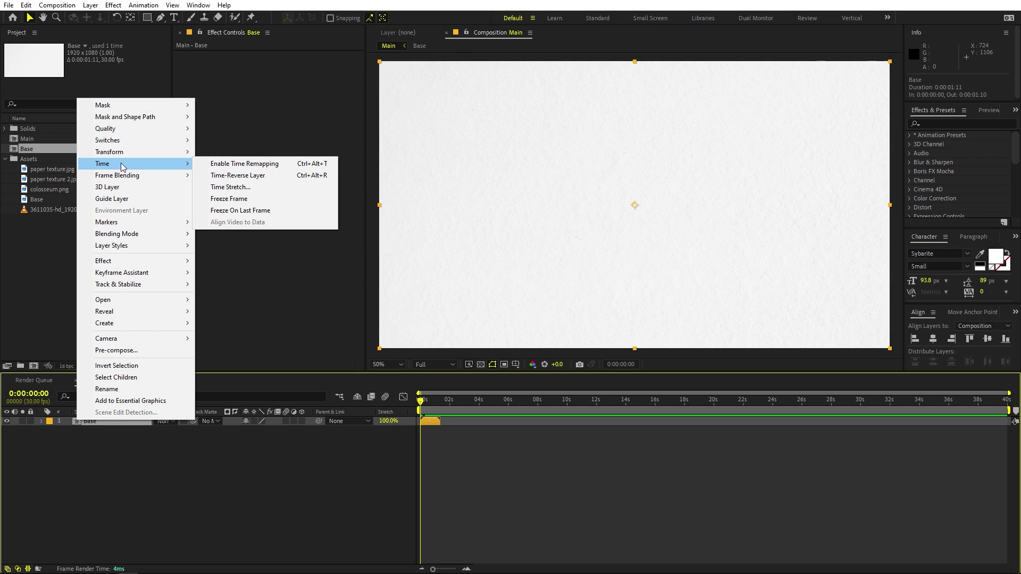
left_click(240, 164)
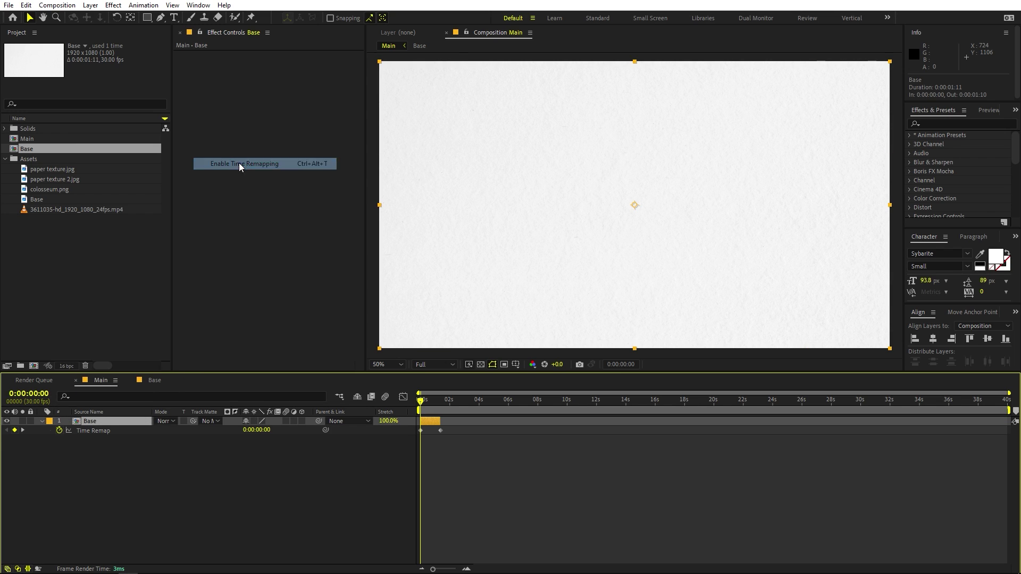
- Add the expression loopOut() to the Base layer's Time Remap property
left_click_drag(433, 569, 449, 570)
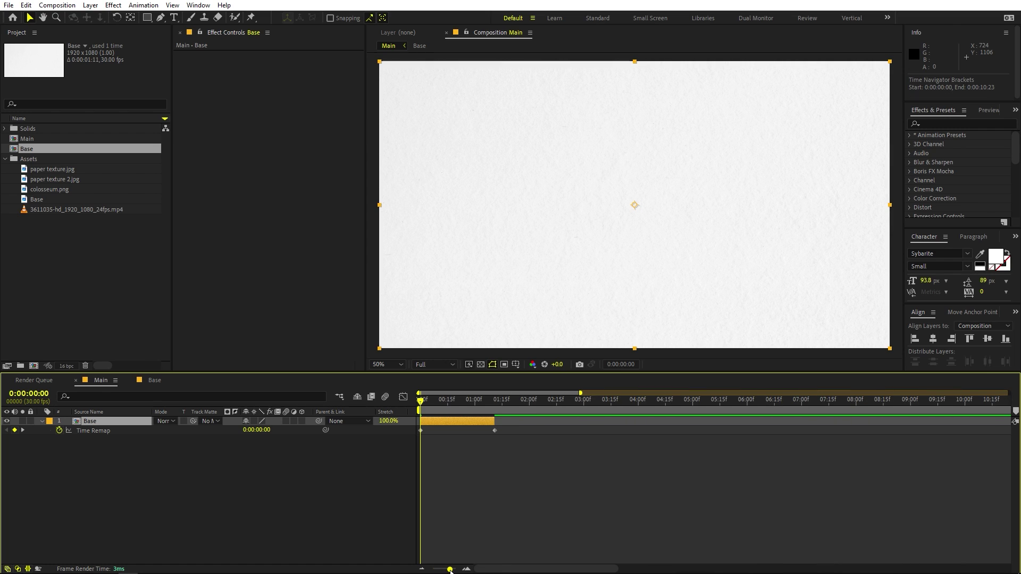
left_click(59, 431, "alt")
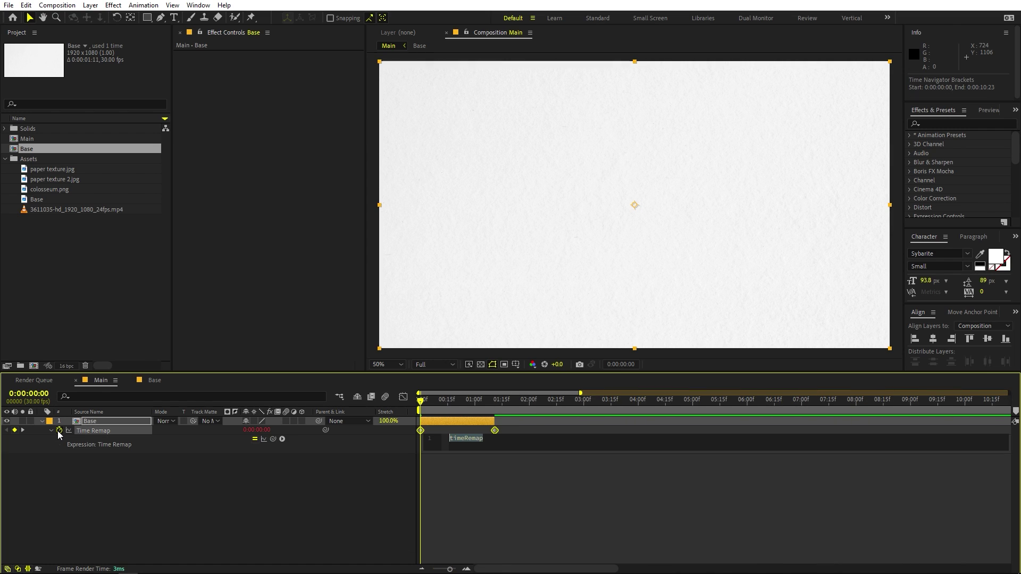
type("loop")
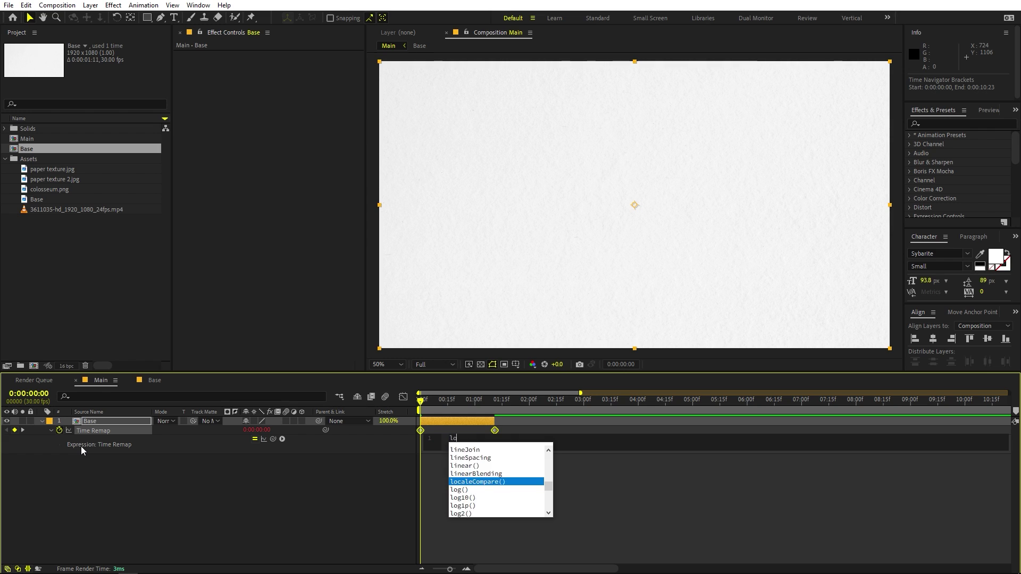
key("Down")
key("Down")
key("Return")
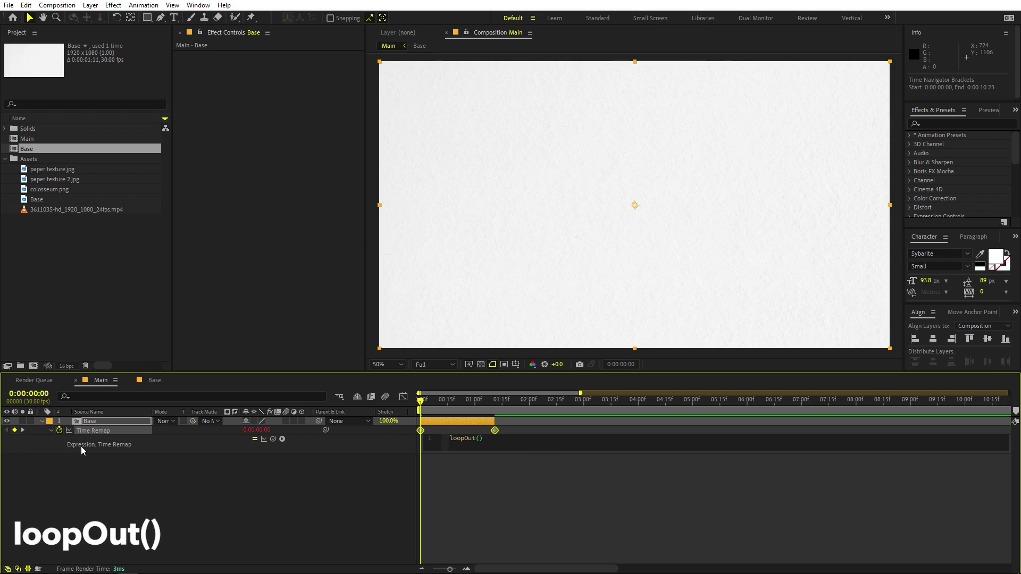
left_click(559, 466)
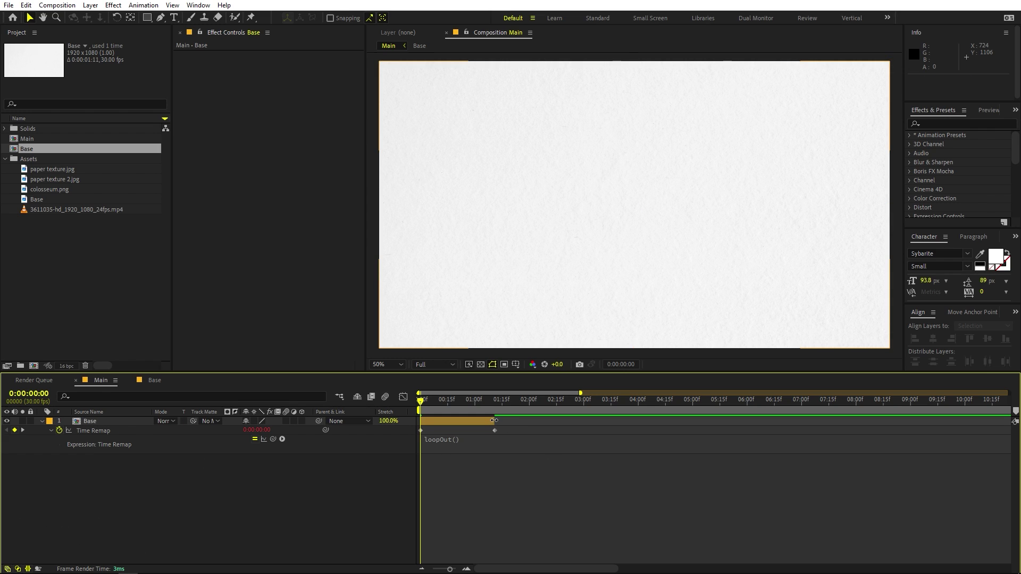
- Extend the Base layer to the end of the 40-second Main timeline and shift it about 0:00:01:23 earlier
left_click_drag(493, 421, 1014, 419)
key("semicolon")
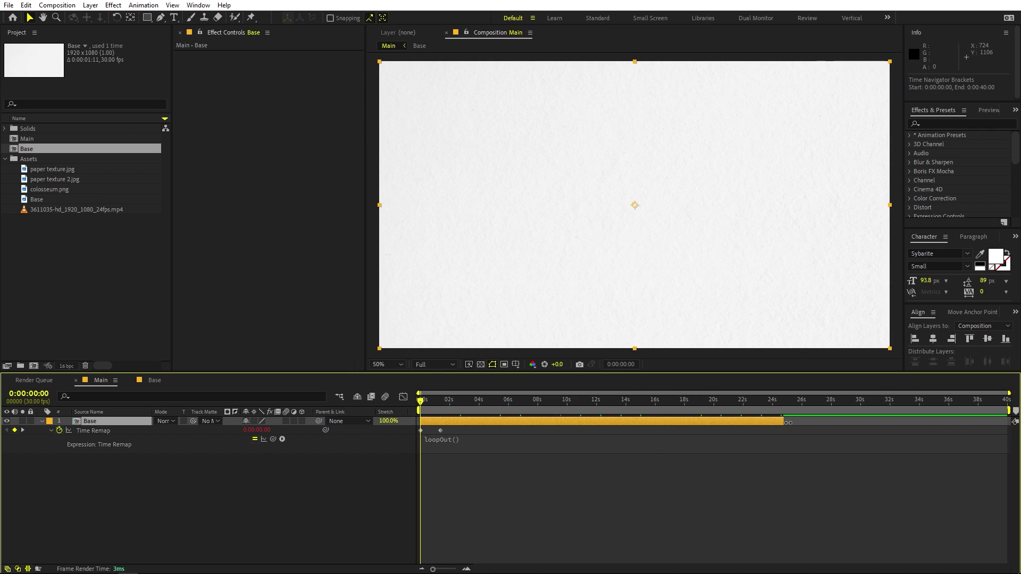
left_click_drag(782, 421, 1017, 430)
left_click_drag(437, 406, 845, 431)
key("Page_Down")
left_click_drag(444, 426, 418, 427)
key("Home")
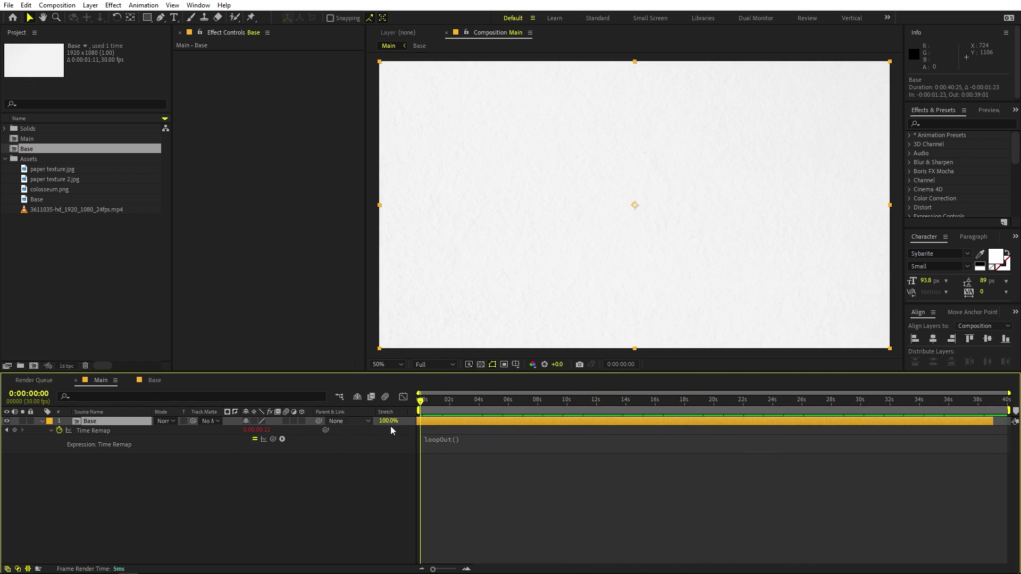
- Preview the looping paper background in Main and collapse the Base layer's properties
key("space")
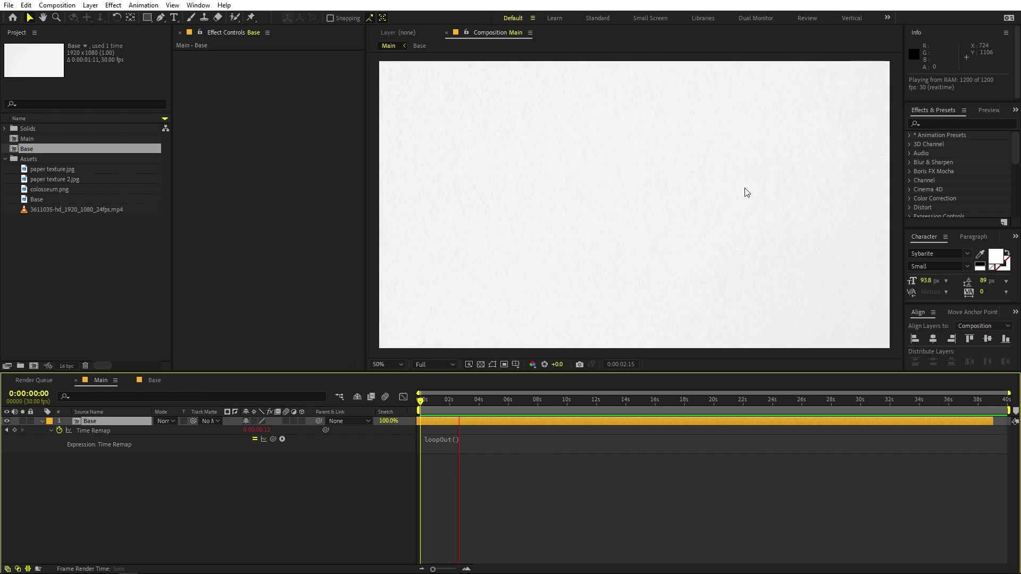
left_click(95, 448)
left_click(42, 421)
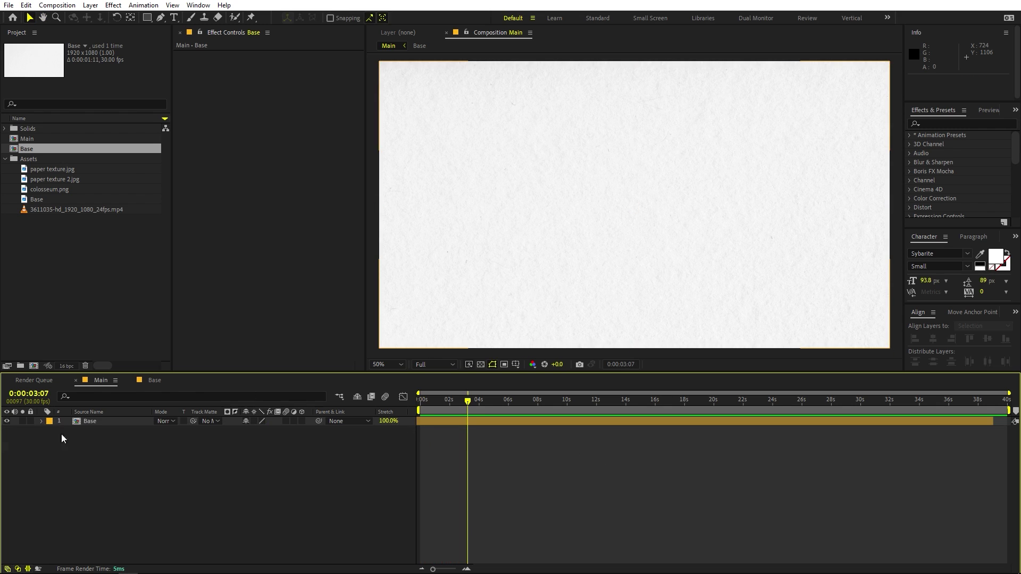
- Create a 1920 x 1080 dark gray solid in Main and place it below the Base layer
right_click(141, 505)
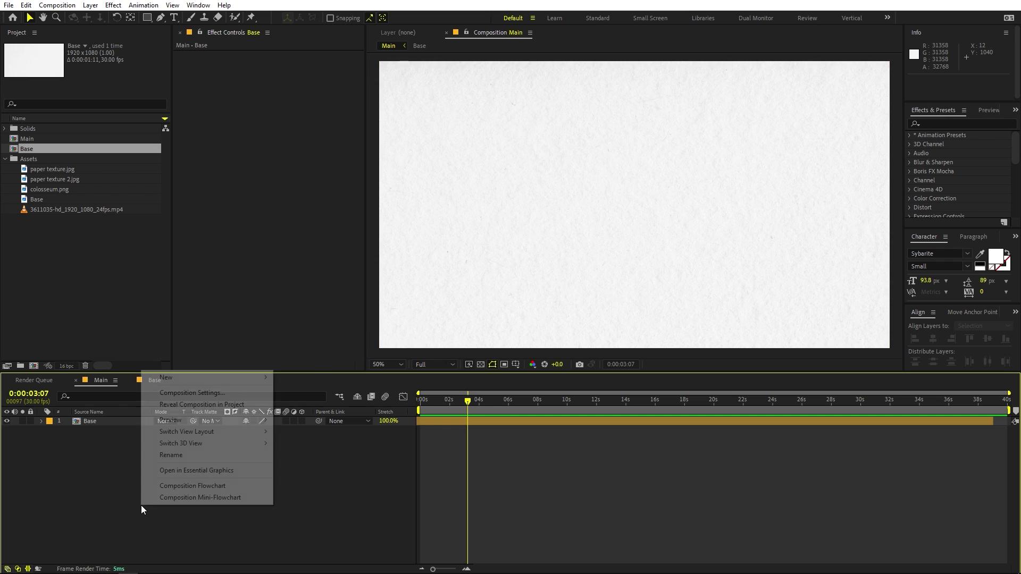
mouse_move(193, 385)
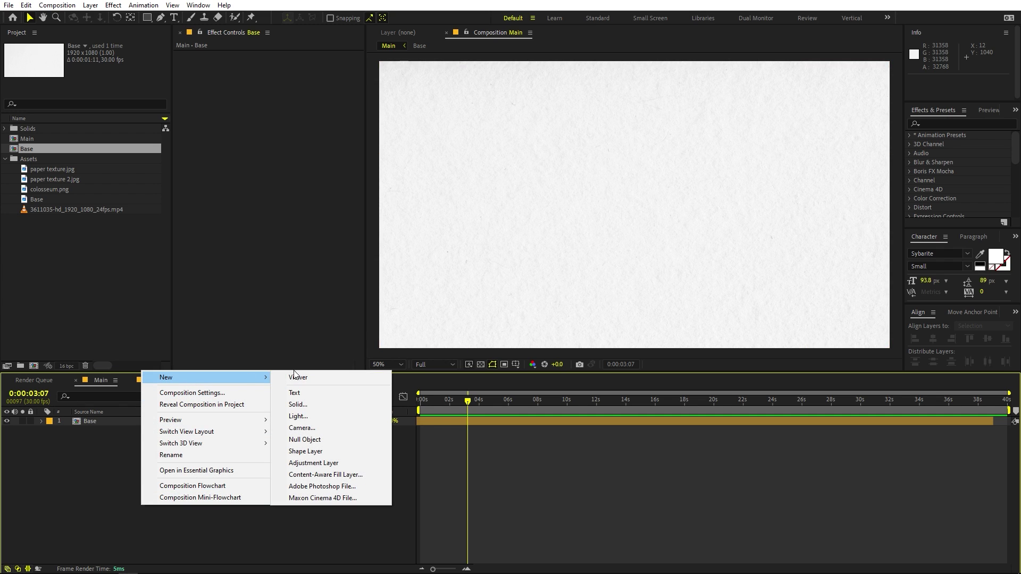
left_click(306, 405)
left_click(311, 279)
mouse_move(88, 276)
left_mouse_down()
mouse_move(88, 255)
mouse_move(58, 242)
left_mouse_up()
left_click(321, 151)
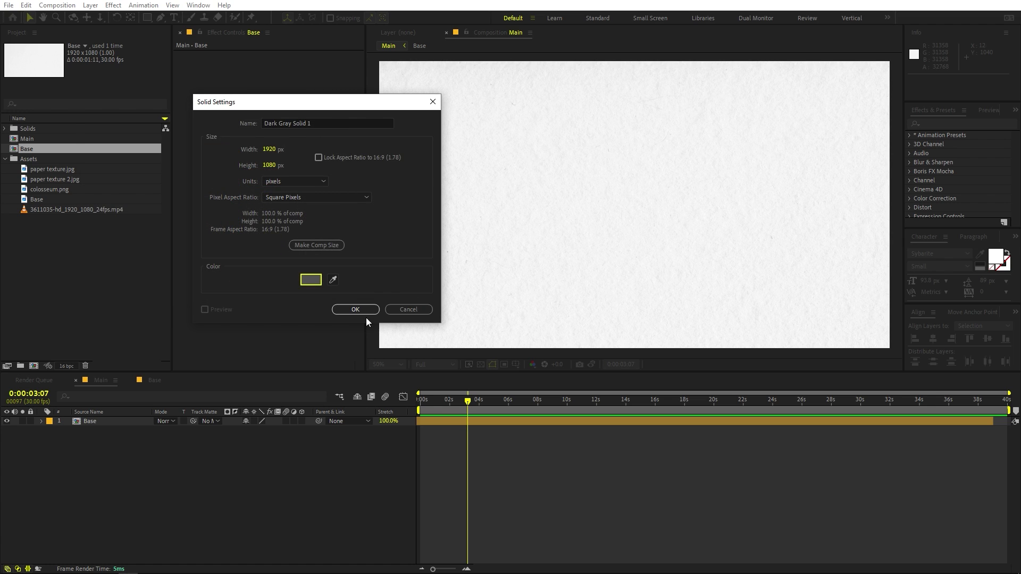
left_click(355, 309)
left_click_drag(104, 420, 91, 455)
left_click(91, 455)
- Lower the Base layer's opacity to 91% so the dark gray solid darkens the paper slightly
left_click(100, 421)
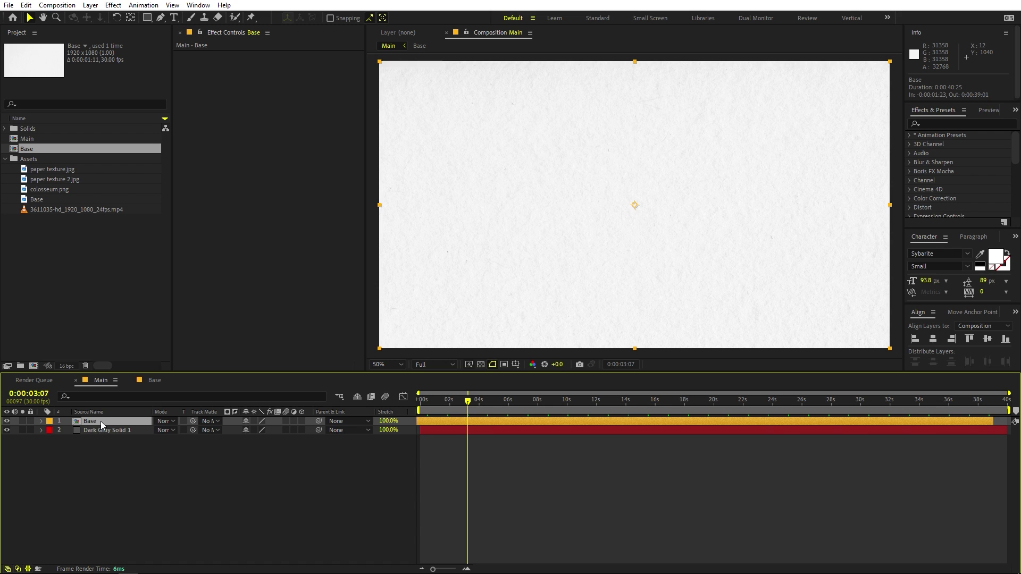
key("t")
left_click(247, 430)
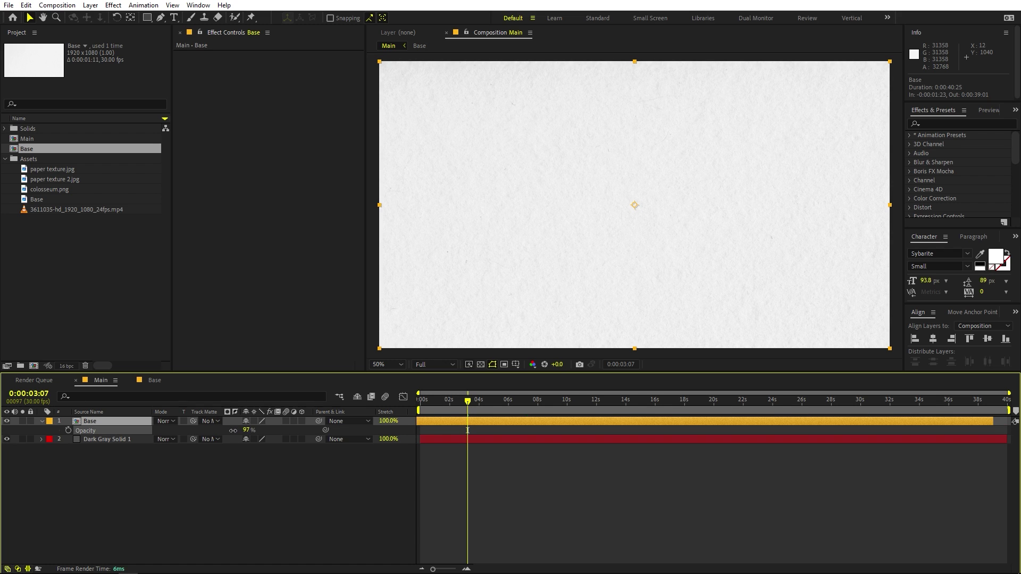
mouse_move(205, 438)
left_mouse_down()
mouse_move(194, 435)
mouse_move(205, 429)
left_mouse_up()
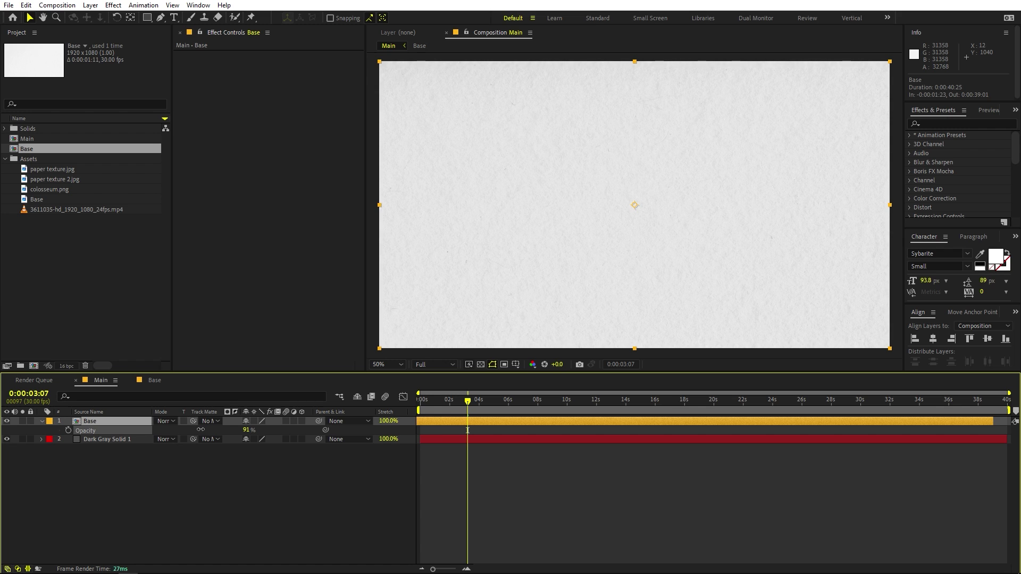
- Preview the darkened paper background in Main, fit the composition view and collapse the Base layer's properties
key("space")
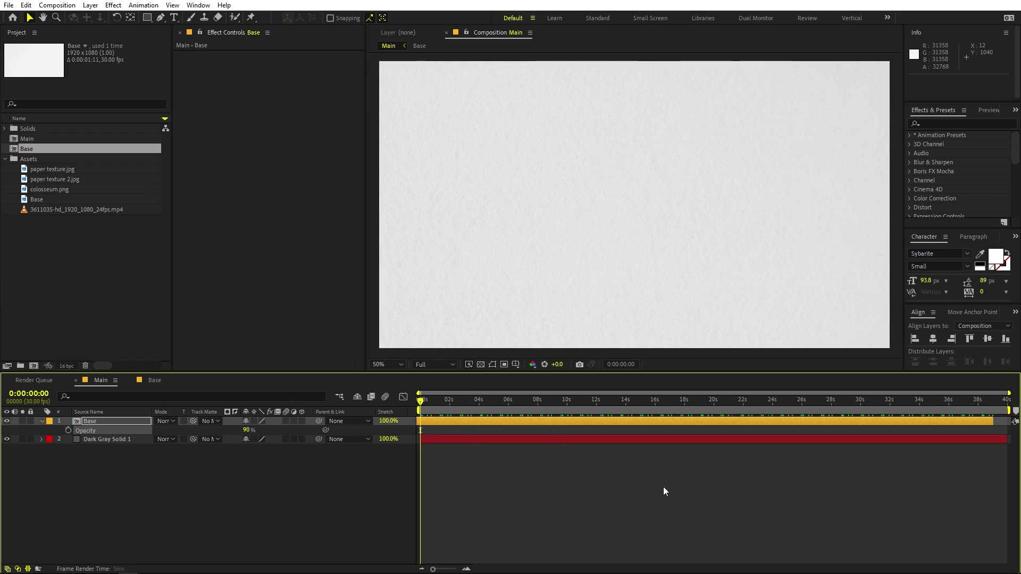
left_click(625, 212)
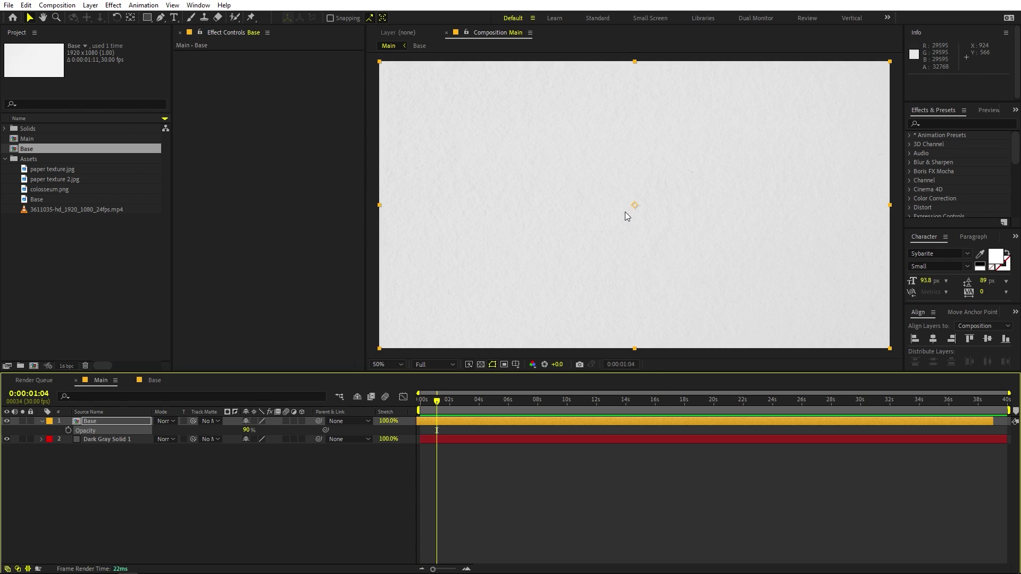
left_click(387, 364)
left_click(391, 384)
left_click(272, 462)
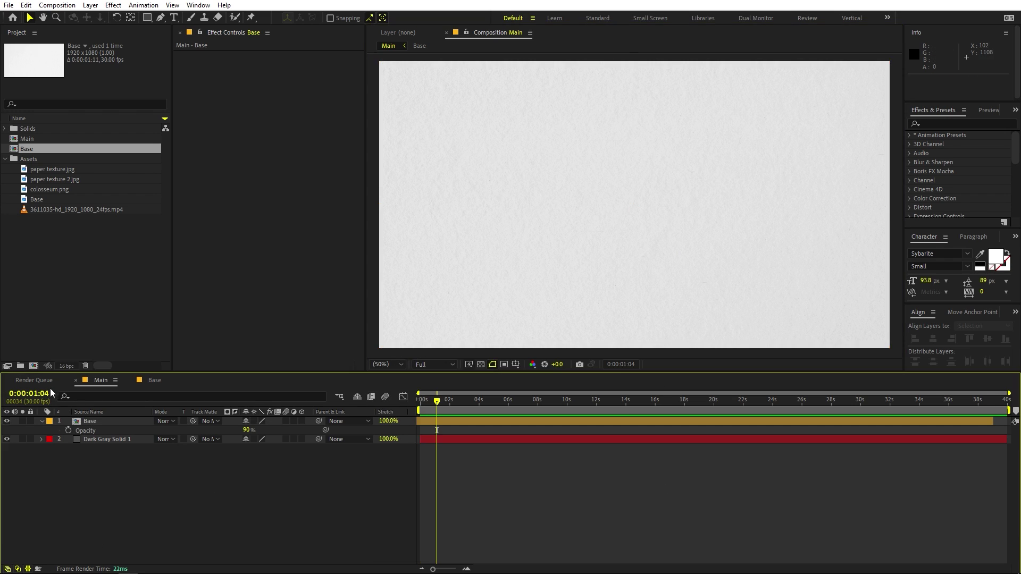
left_click(40, 422)
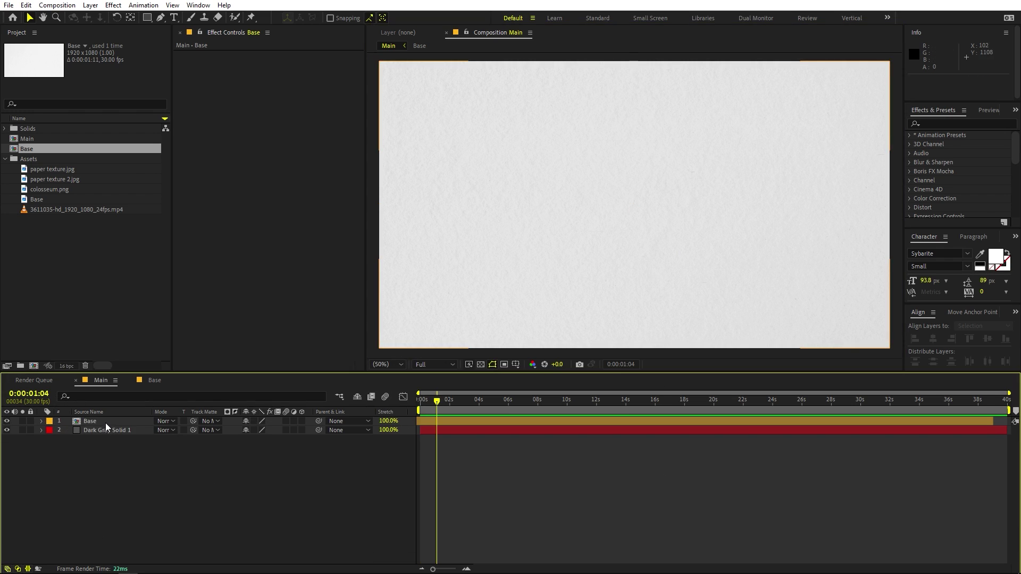
- Find the Noise effect and apply it to the Base layer in Main
left_click(105, 422)
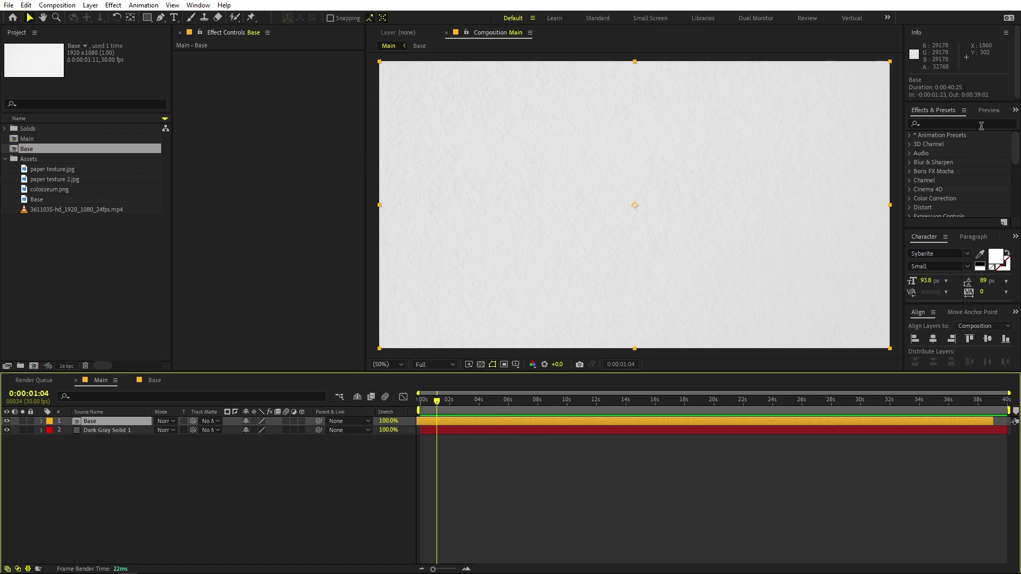
left_click(955, 124)
type("noise")
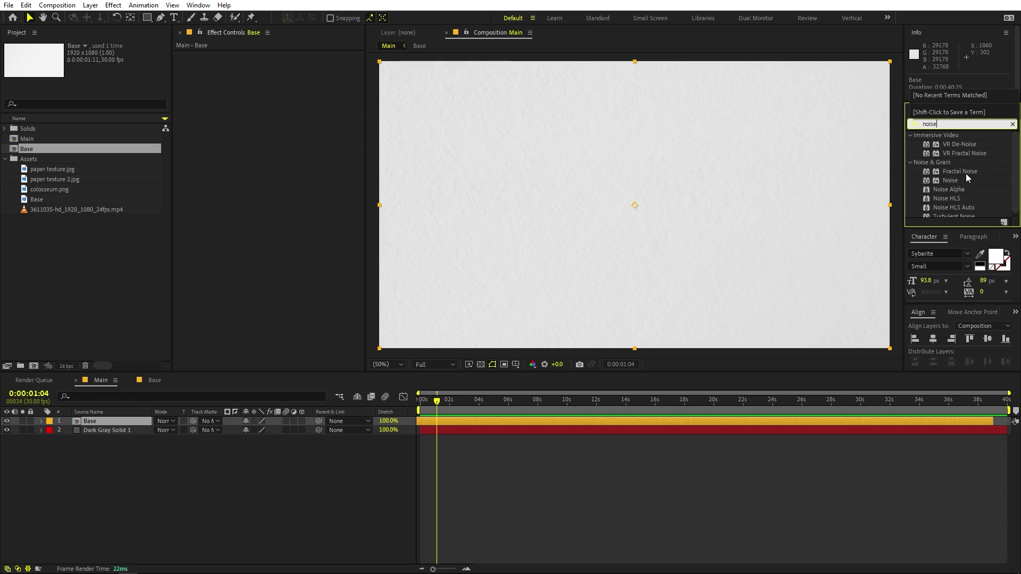
left_click(946, 180)
left_click_drag(945, 181, 125, 423)
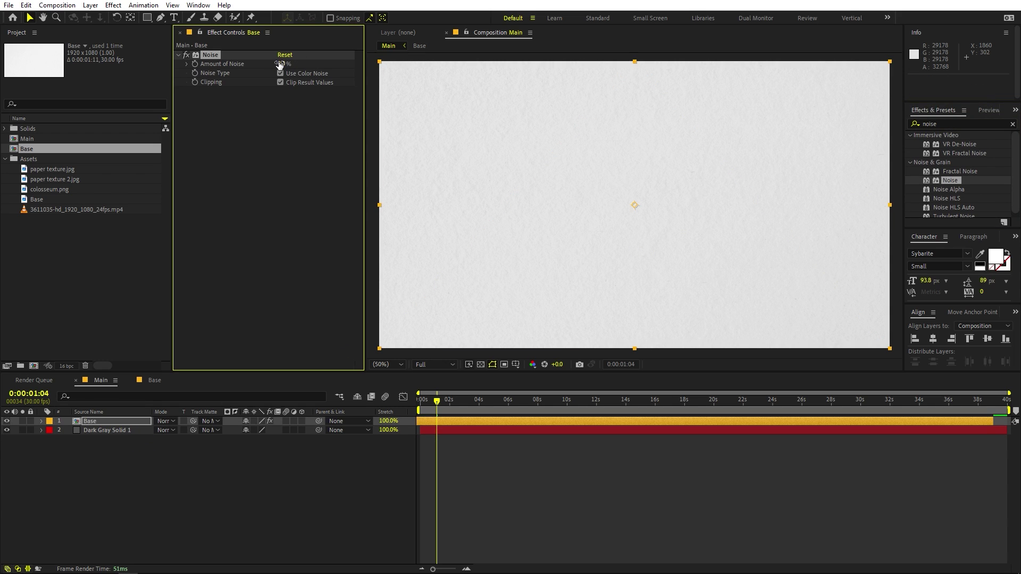
- Set the Base layer's amount of noise to 5% and turn off color noise
left_click_drag(279, 64, 559, 76)
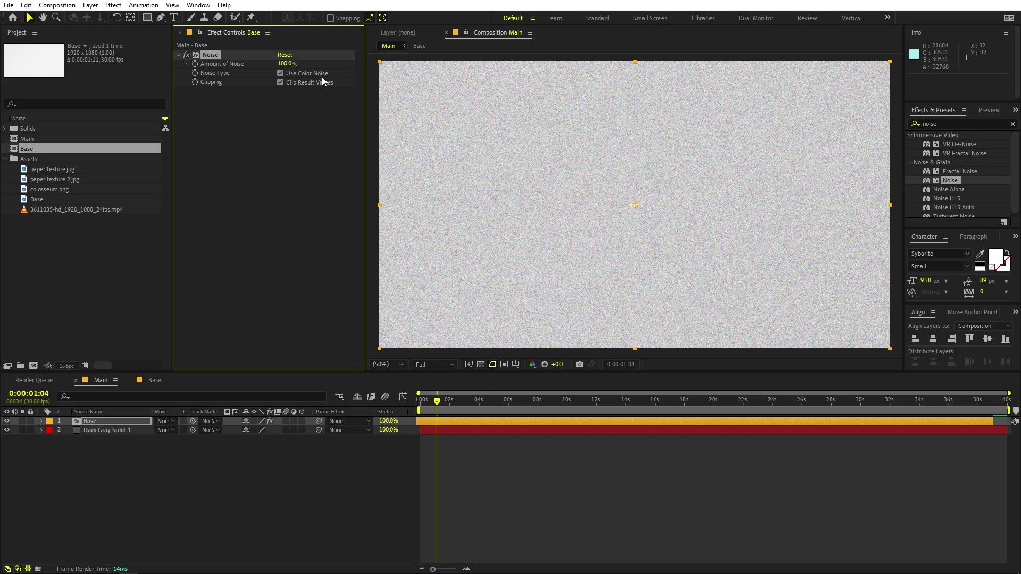
key("space")
left_click(286, 64)
left_click(285, 64)
key("Return")
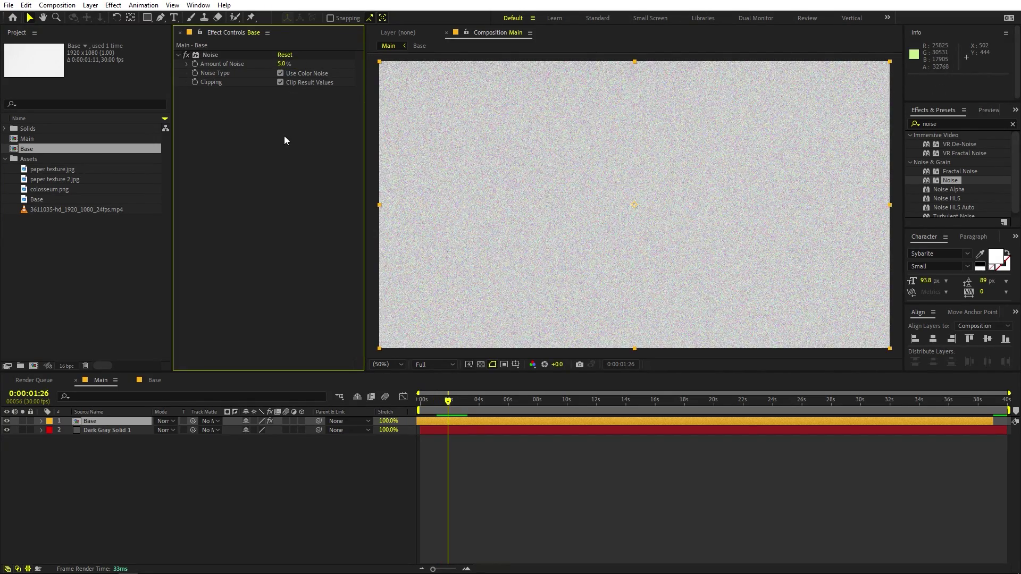
key("slash")
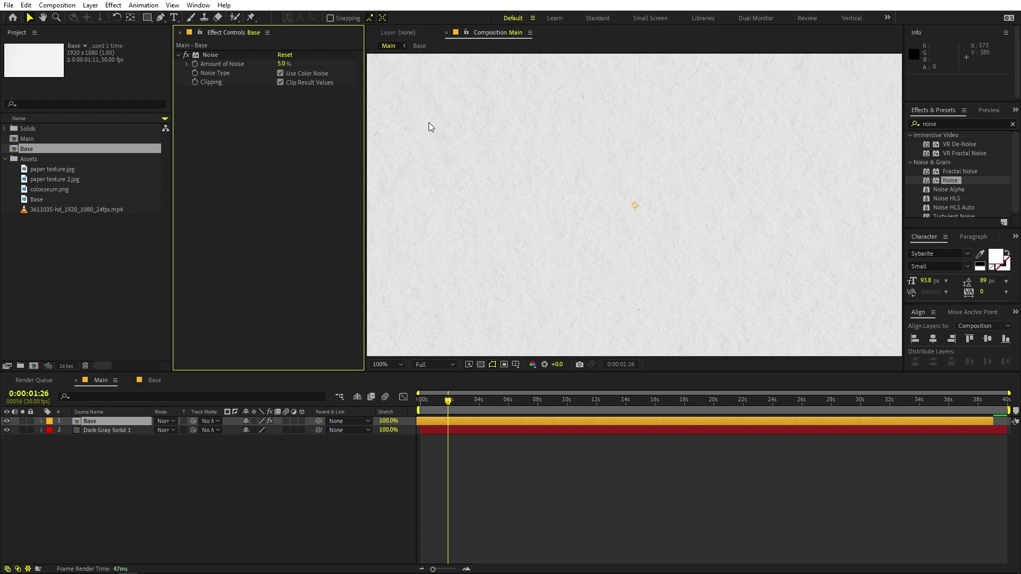
left_click(279, 73)
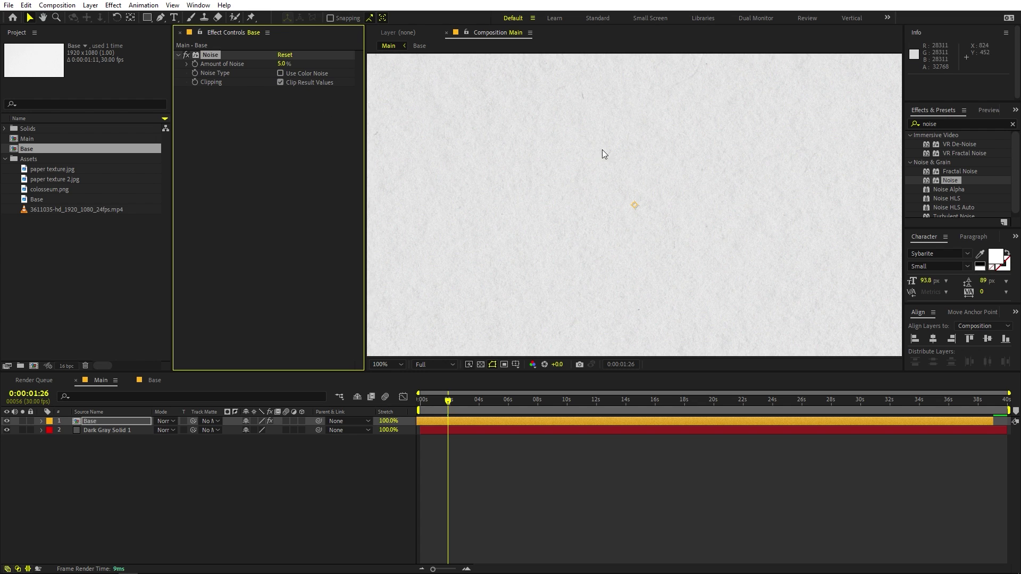
- Inspect the paper grain at high magnification, comparing it with the Noise effect off and on, and return to the fitted view
key("period")
key("period")
key("period")
key("period")
key("period")
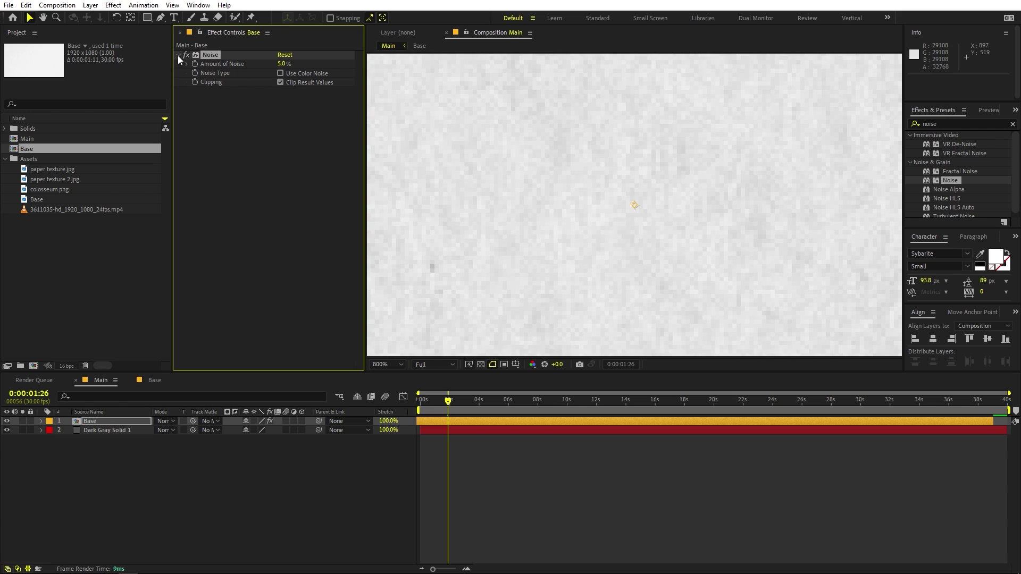
left_click(186, 55)
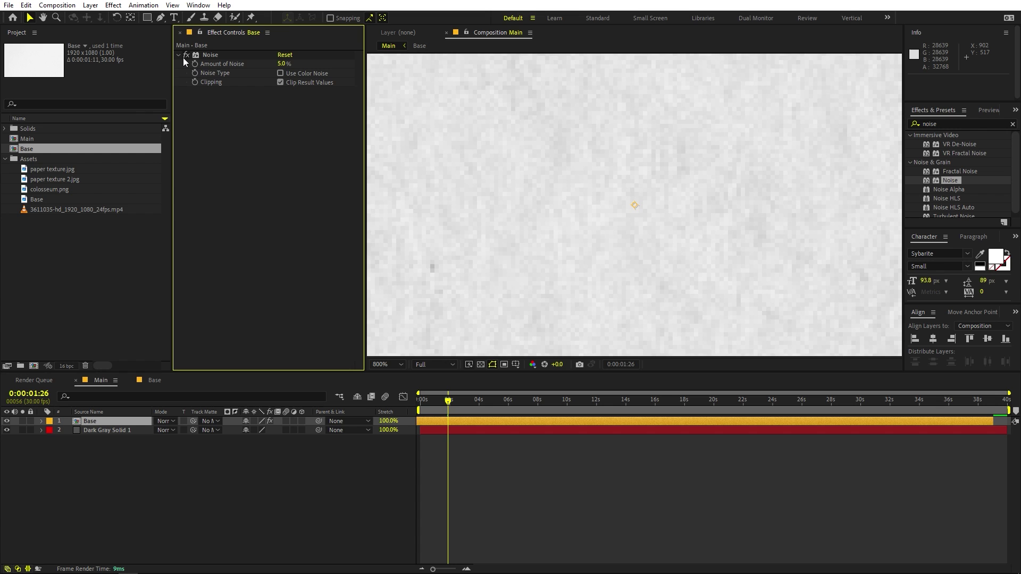
key("comma")
key("comma")
key("comma")
key("comma")
key("comma")
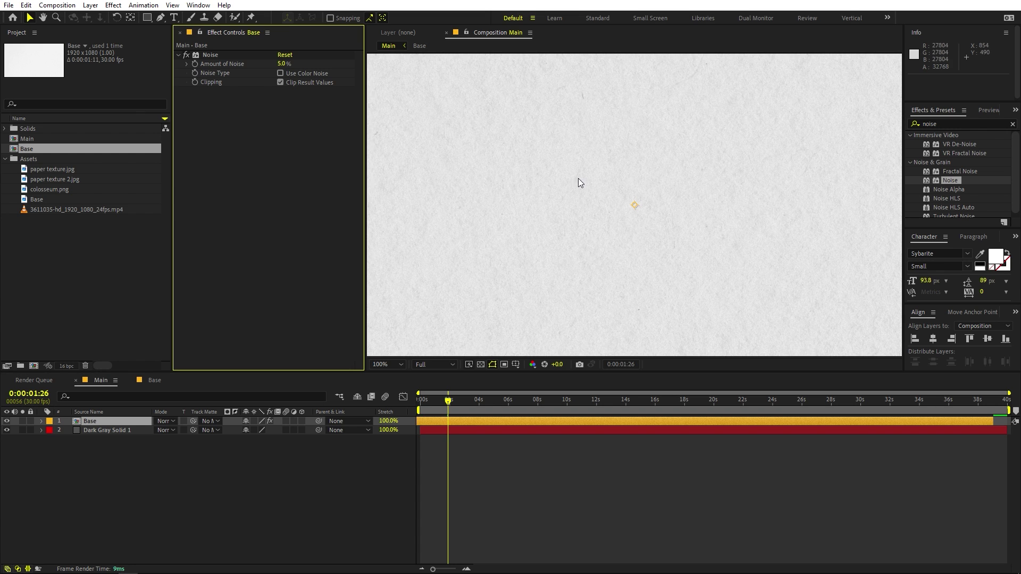
left_click(394, 364)
left_click(403, 388)
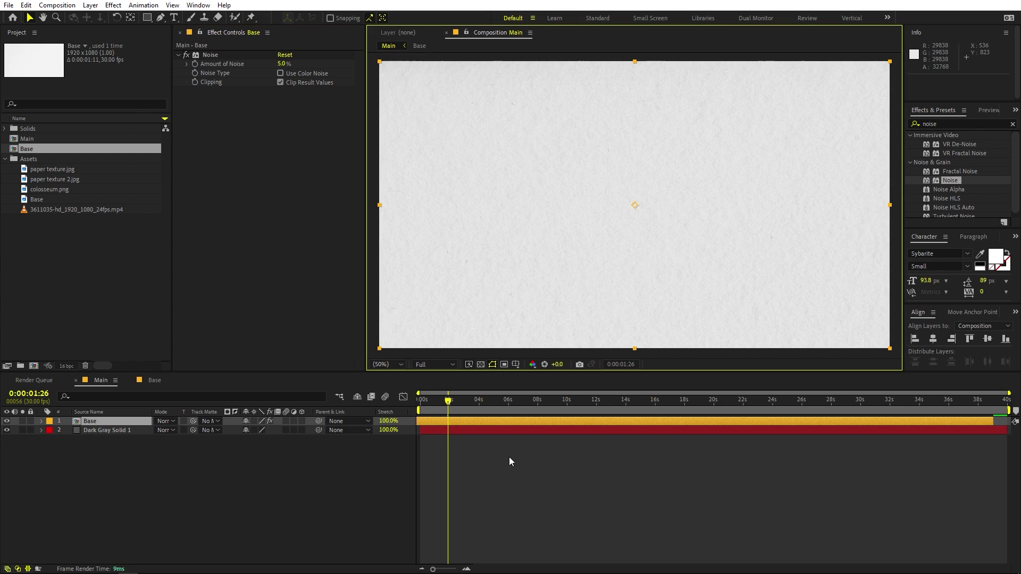
left_click(506, 453)
- Add colosseum.png above the Base layer in Main and scale it up to about 190%
left_click(135, 251)
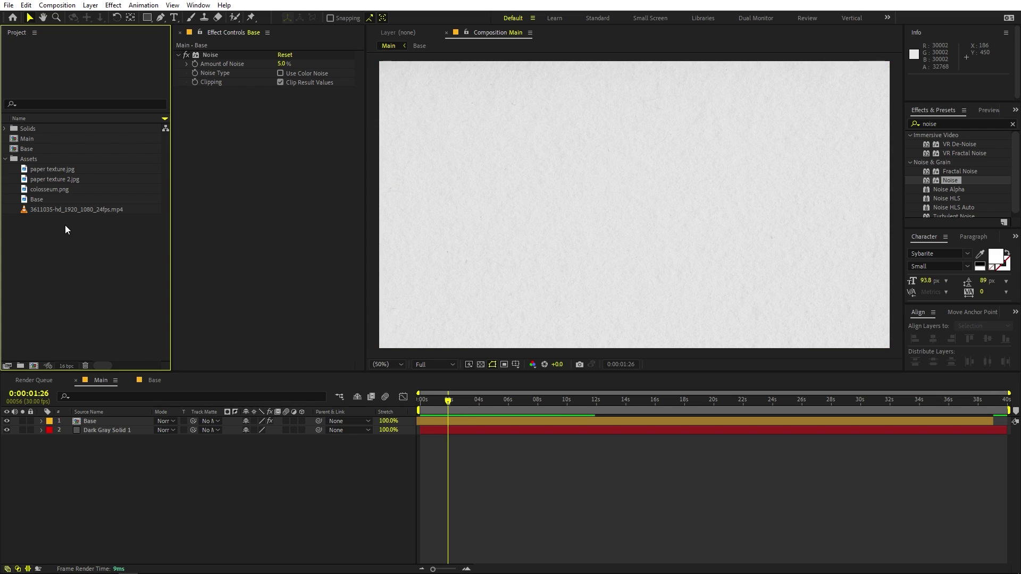
left_click(48, 188)
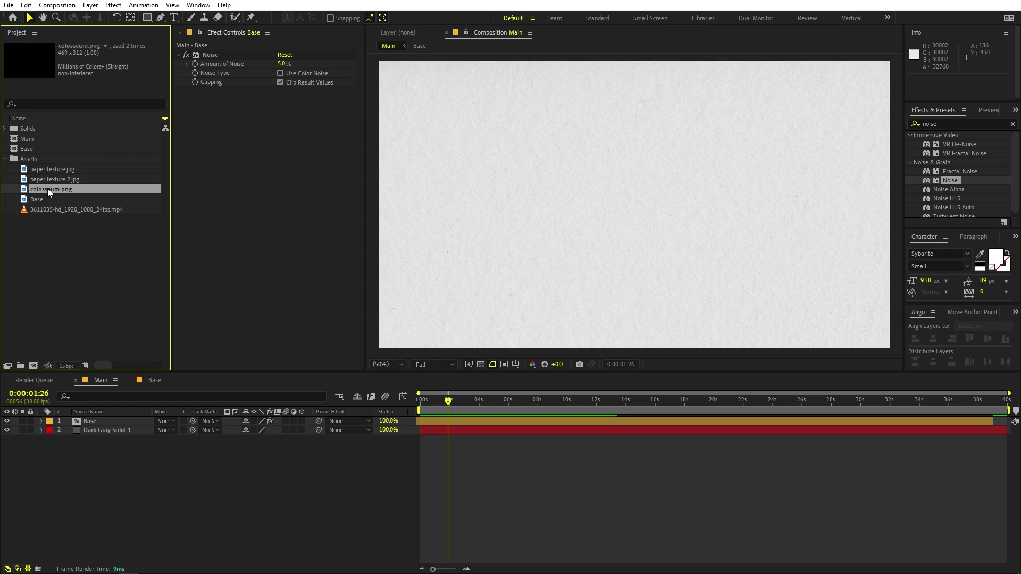
left_click_drag(47, 189, 83, 423)
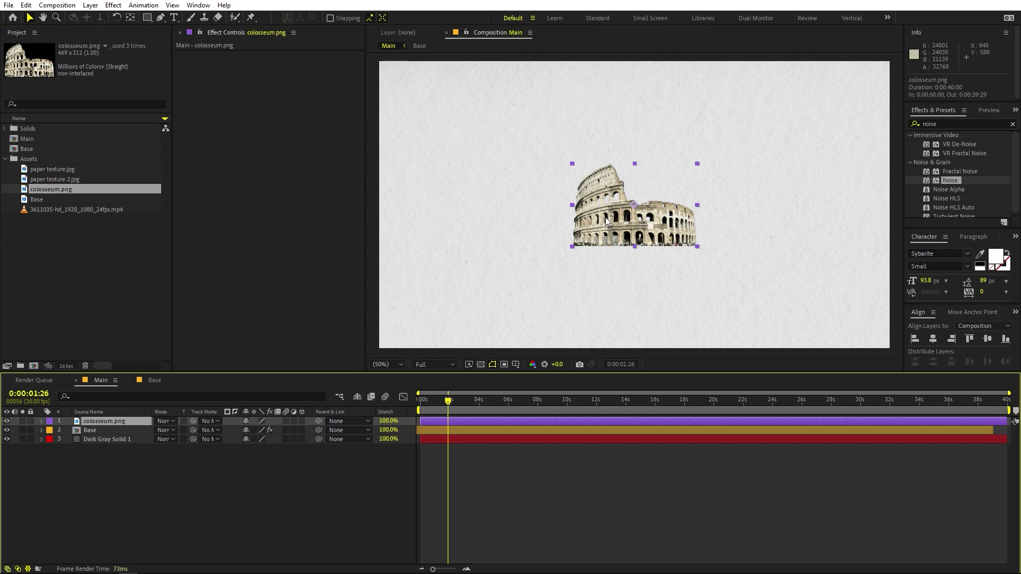
left_click_drag(698, 165, 752, 127)
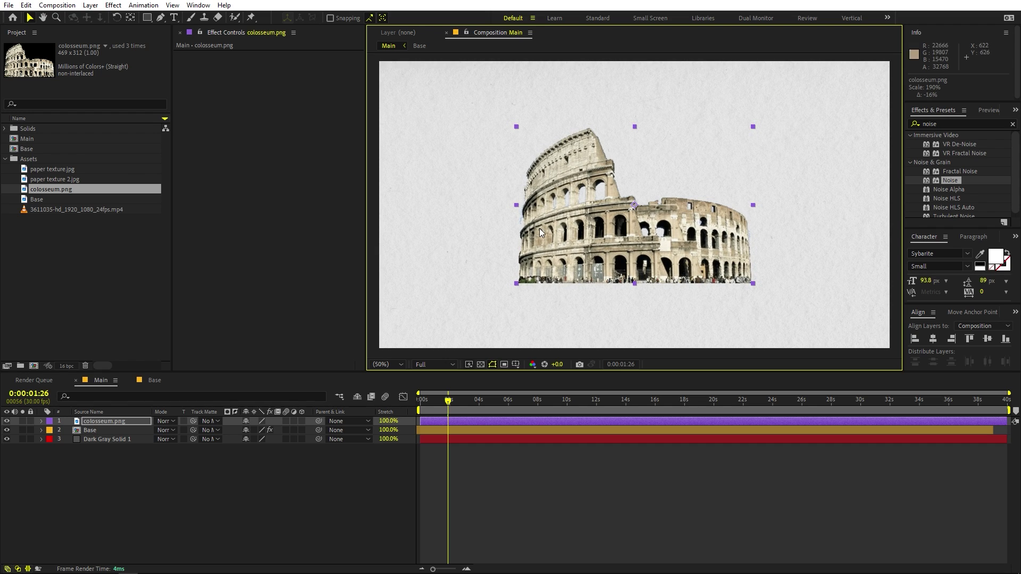
left_click(400, 366)
left_click(308, 454)
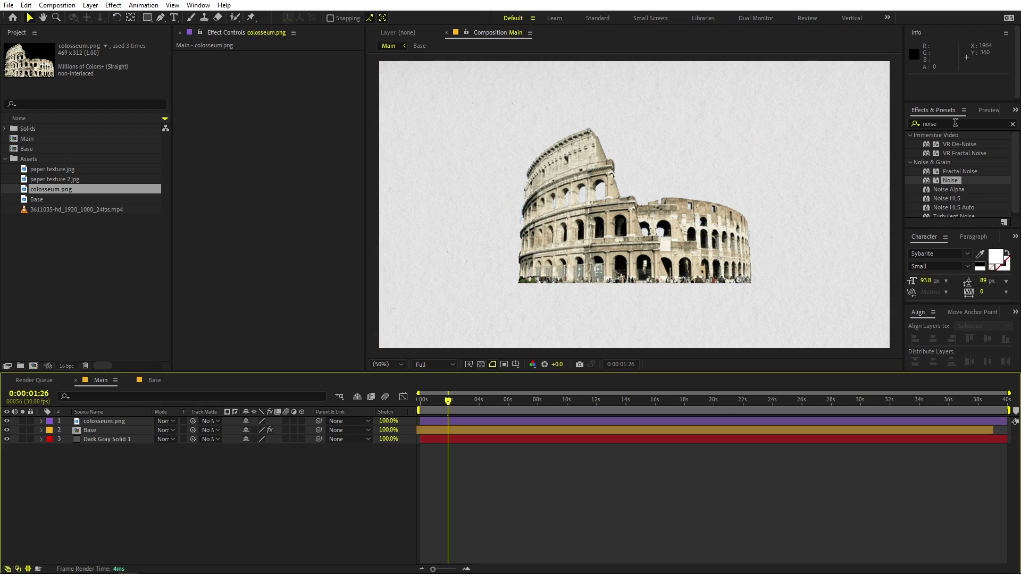
- Apply the Tritone effect to the colosseum image and adjust its midtones to a sepia brown
left_click(955, 123)
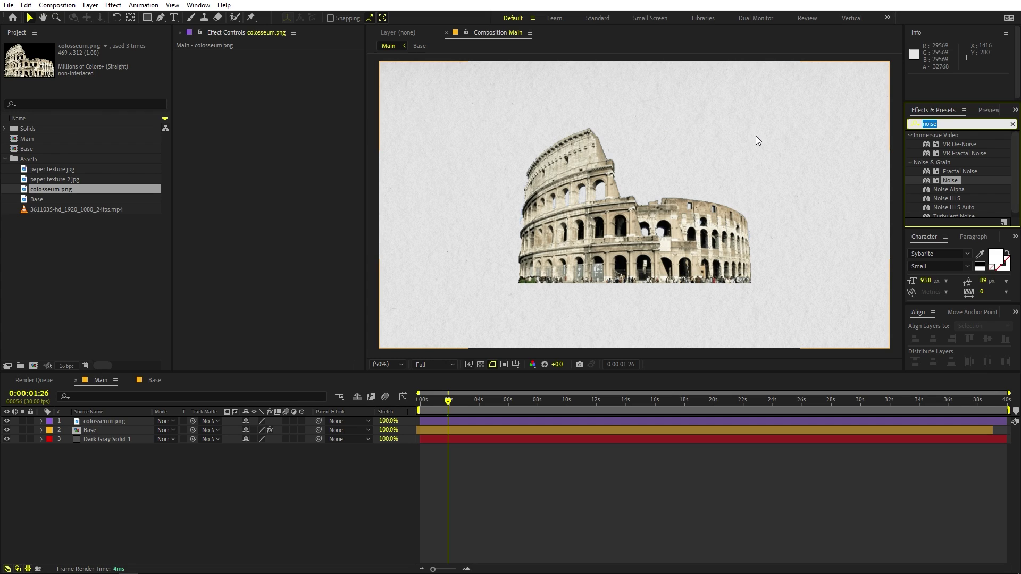
type("trit")
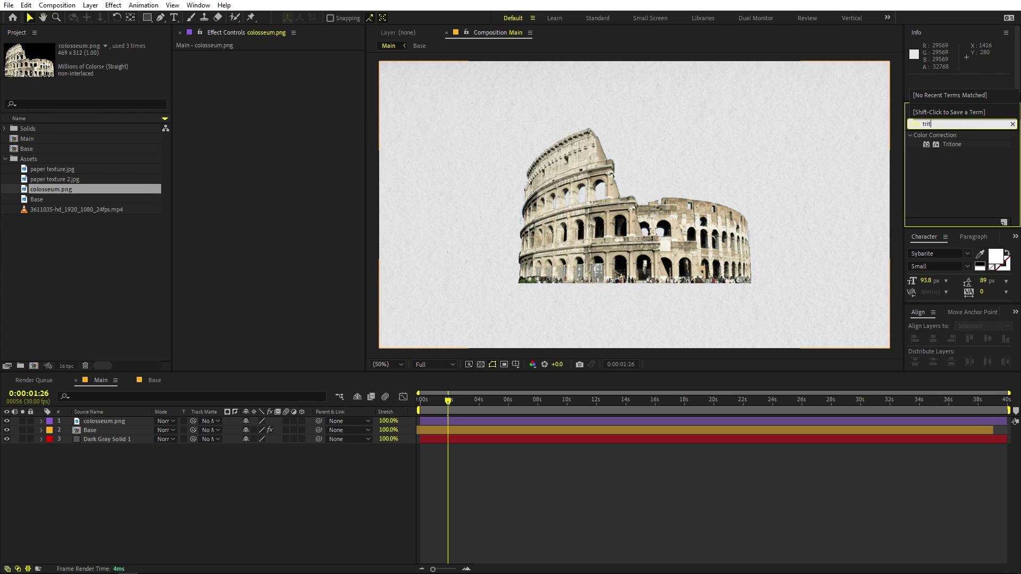
left_click_drag(951, 144, 609, 233)
left_click(282, 73)
mouse_move(156, 211)
left_mouse_down()
mouse_move(170, 202)
mouse_move(205, 208)
mouse_move(189, 215)
left_mouse_up()
left_click(320, 151)
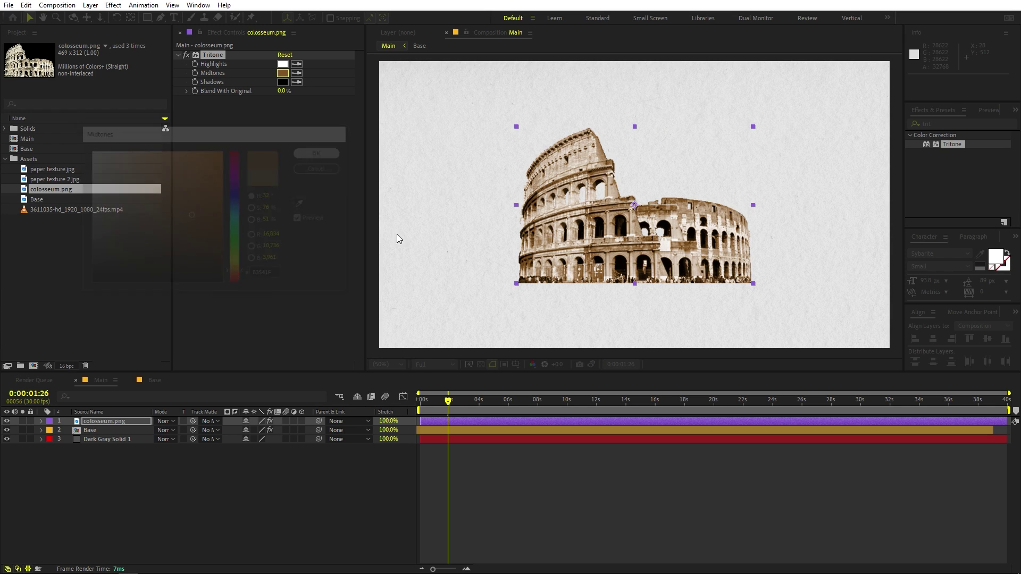
left_click(574, 251)
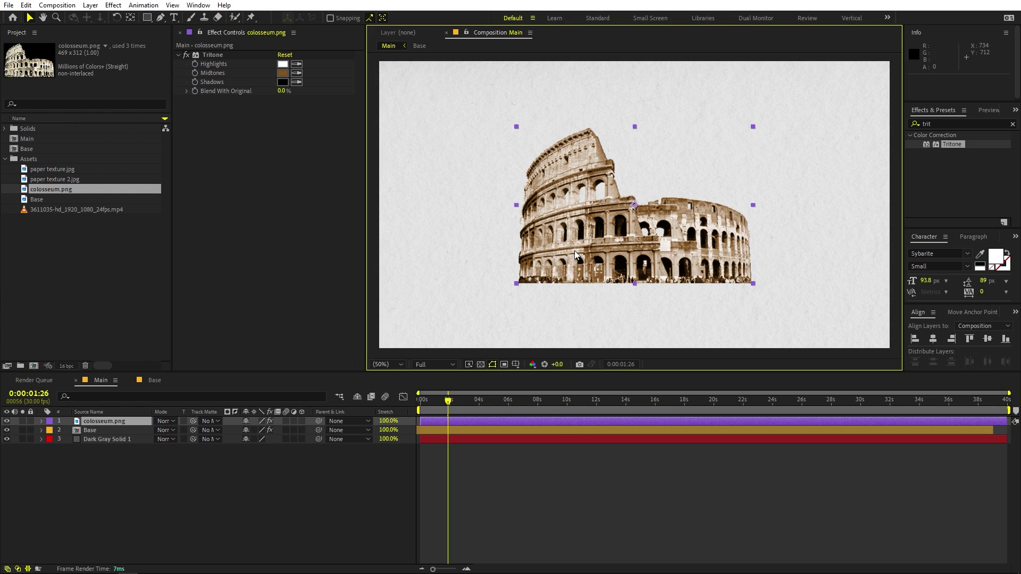
left_click(192, 497)
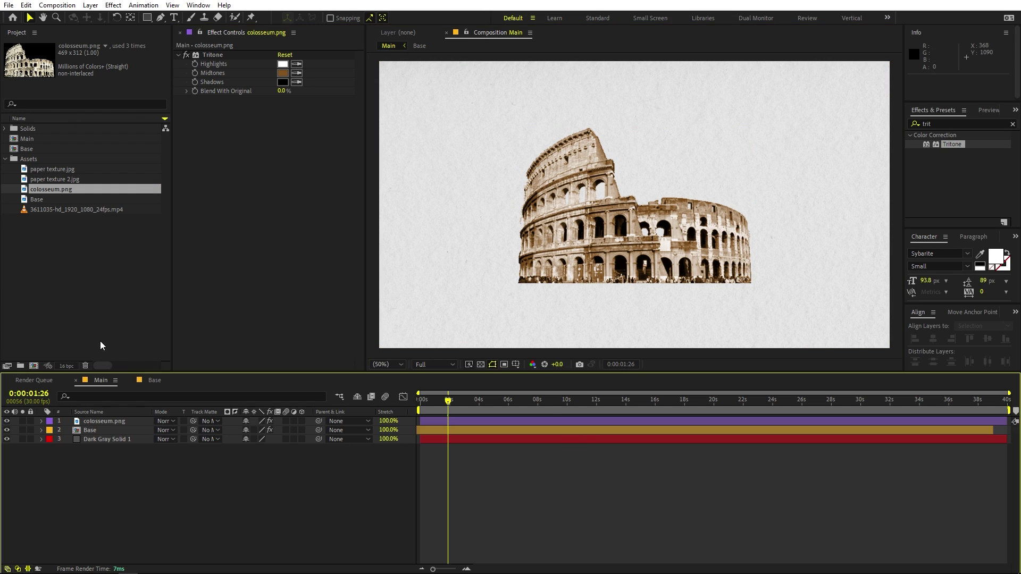
left_click(101, 346)
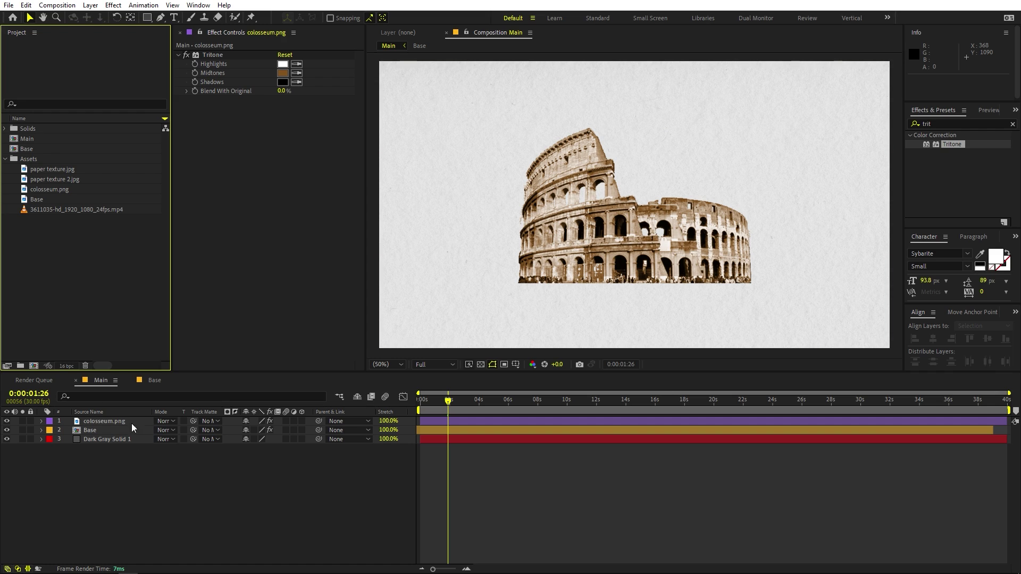
- Draw a loose closed 11-point mask around the colosseum on its layer with the Pen tool, leaving a margin around the building
left_click(161, 17)
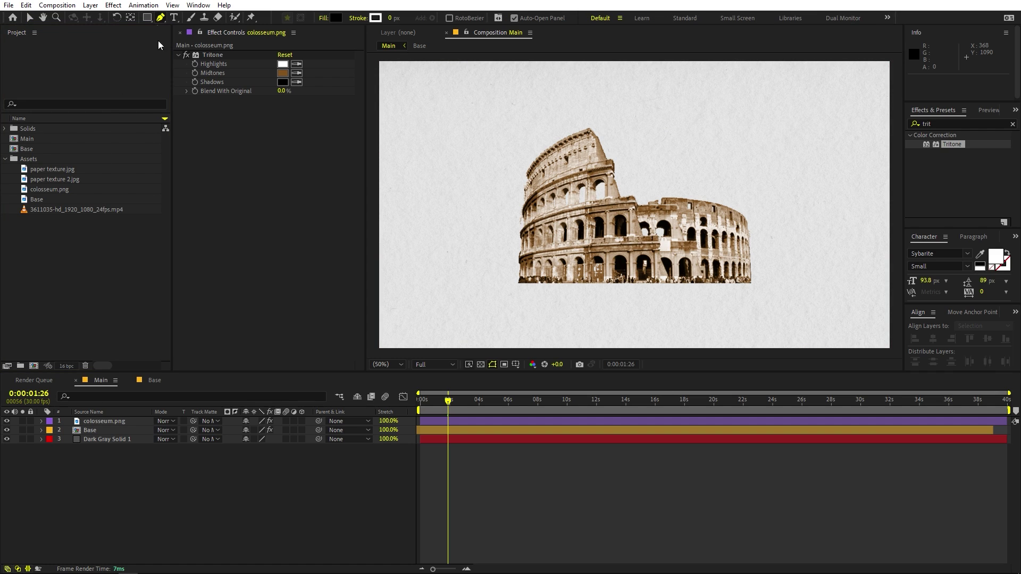
left_click(92, 422)
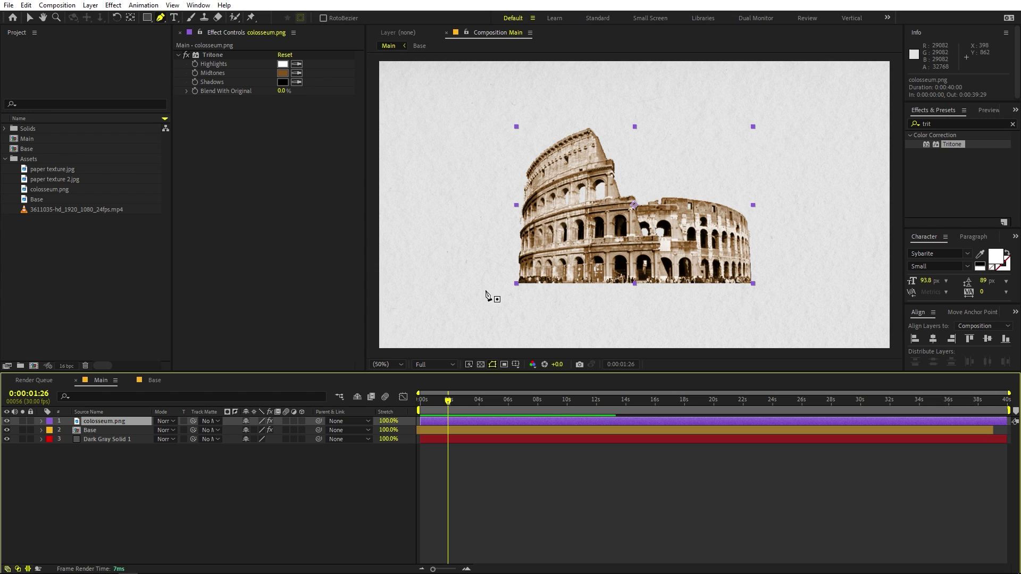
left_click(472, 274)
left_click(505, 312)
left_click(599, 312)
left_click(689, 308)
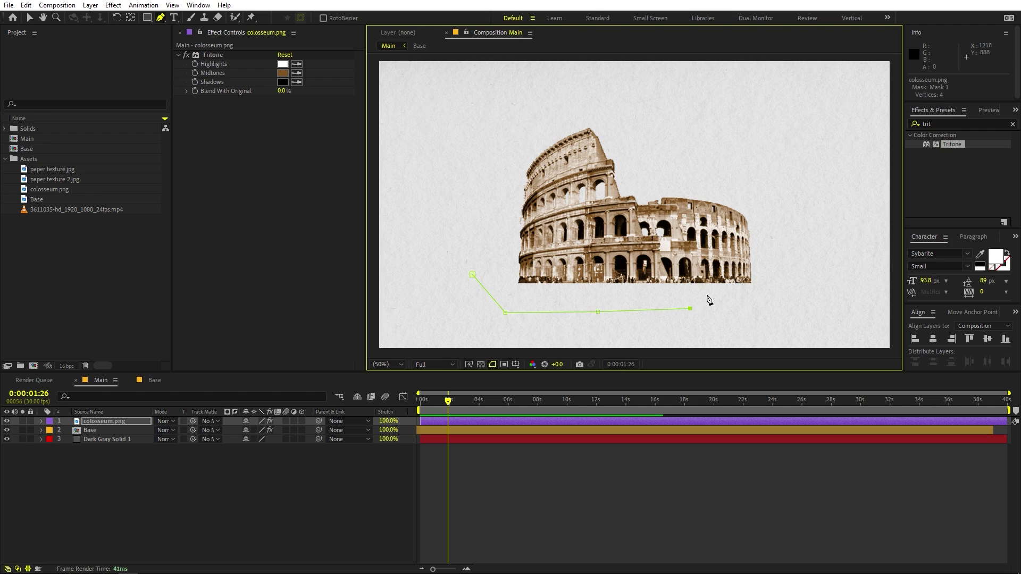
left_click(778, 279)
left_click(759, 192)
left_click(684, 151)
left_click(612, 101)
left_click(555, 128)
left_click(486, 157)
left_click(482, 233)
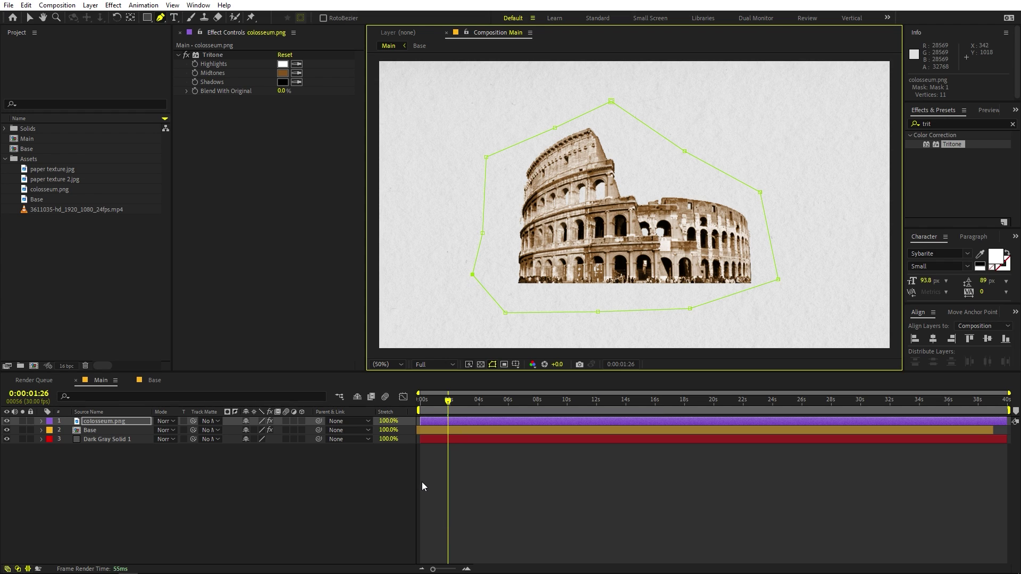
left_click(426, 505)
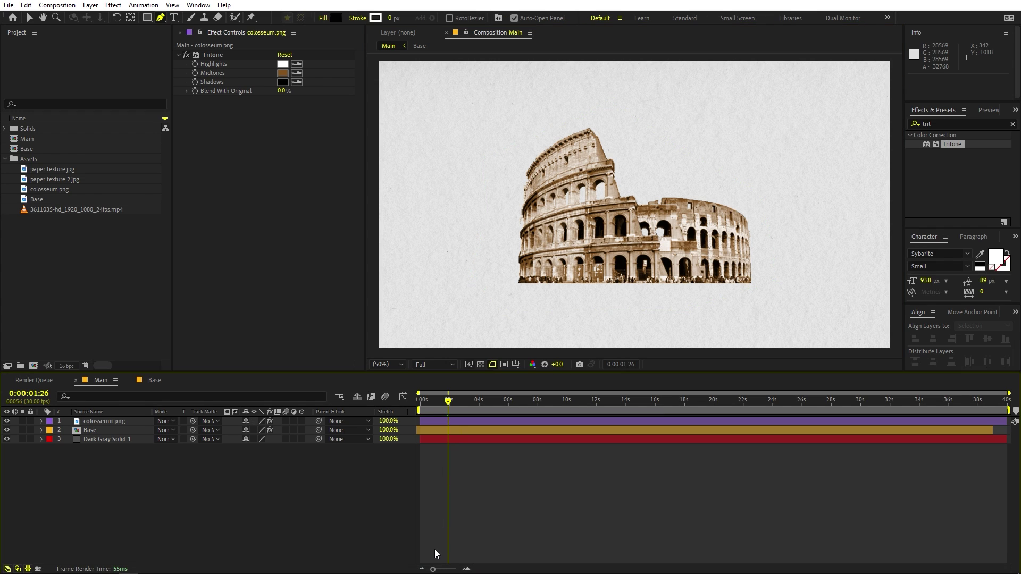
- Set a Mask Path keyframe on the colosseum layer at 0:00:02:00
left_click_drag(434, 570, 453, 570)
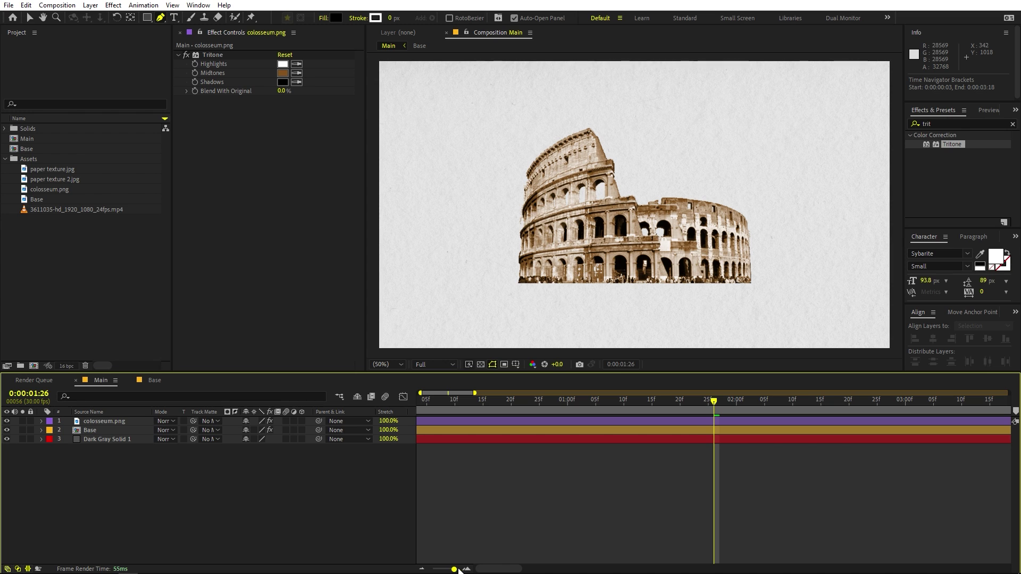
left_click_drag(700, 409, 565, 410)
left_click_drag(668, 405, 736, 412)
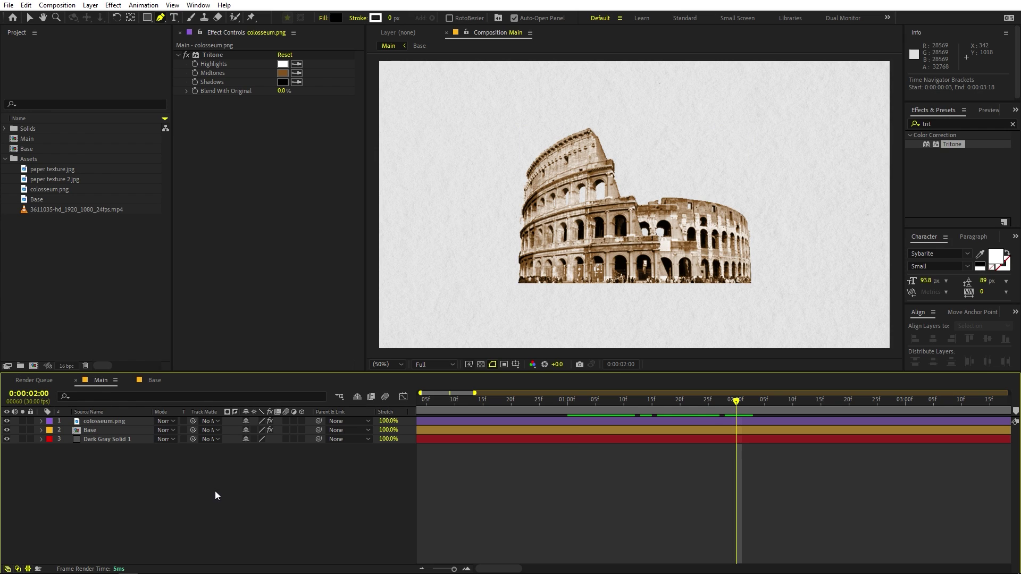
left_click(94, 420)
key("m")
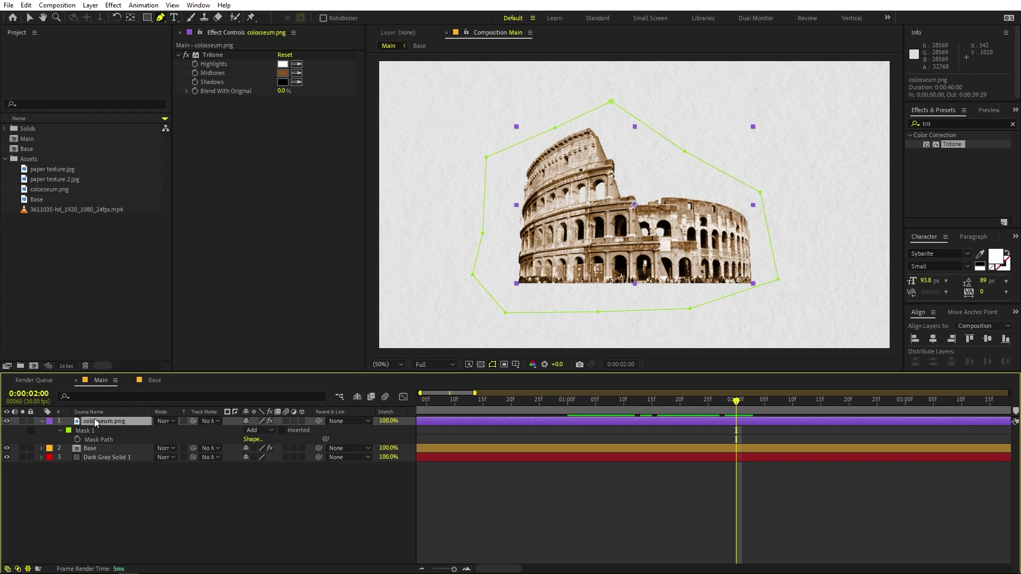
left_click(78, 440)
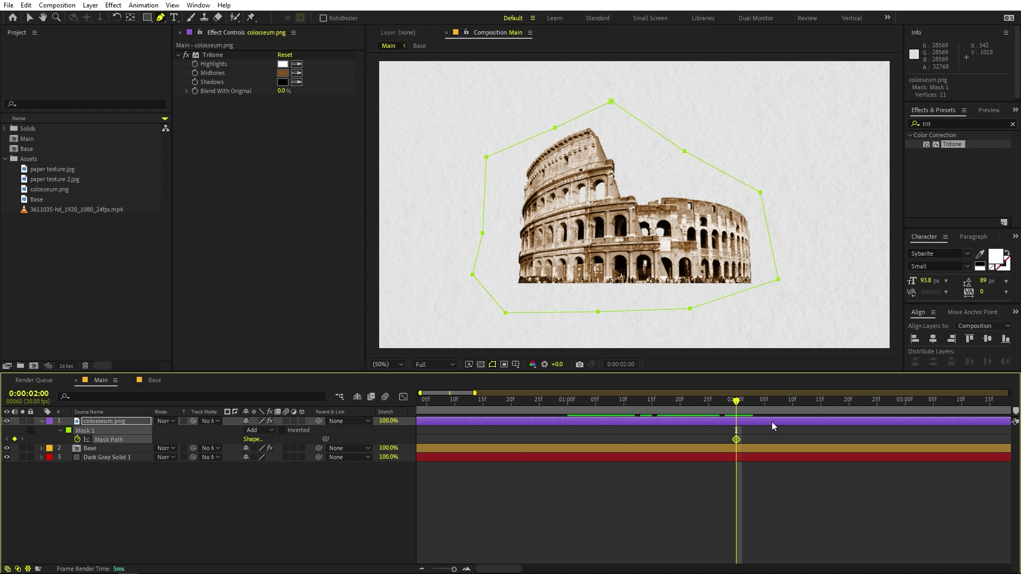
- At 0:00:01:25, pull four mask points along the upper and right side inward so they cut into the colosseum's right slope
left_click_drag(736, 406, 708, 407)
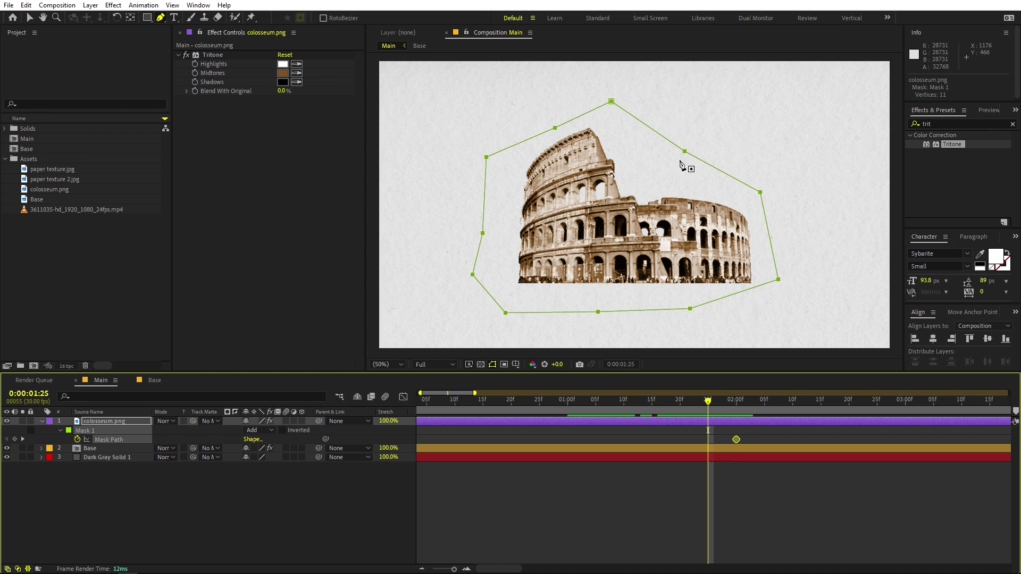
left_click(612, 102)
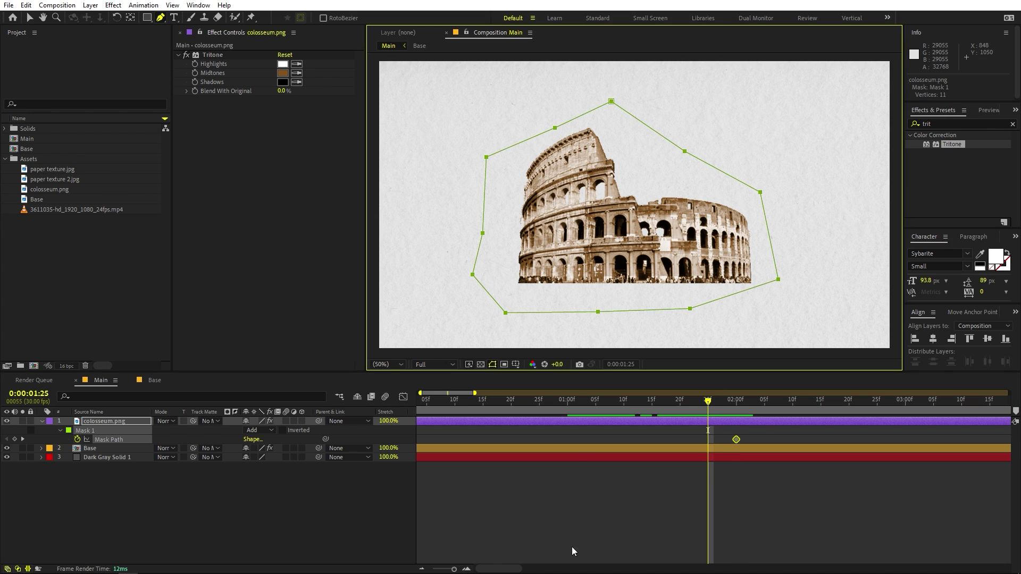
left_click(703, 423)
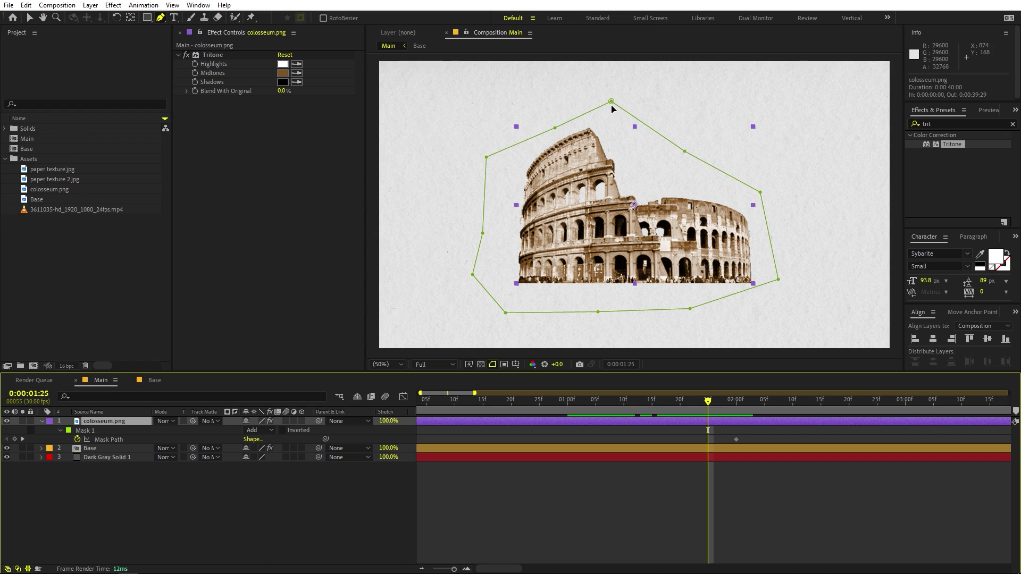
left_click(612, 102)
left_click_drag(611, 102, 595, 141)
left_click_drag(684, 152, 660, 193)
left_click_drag(759, 192, 720, 226)
left_click_drag(779, 280, 751, 282)
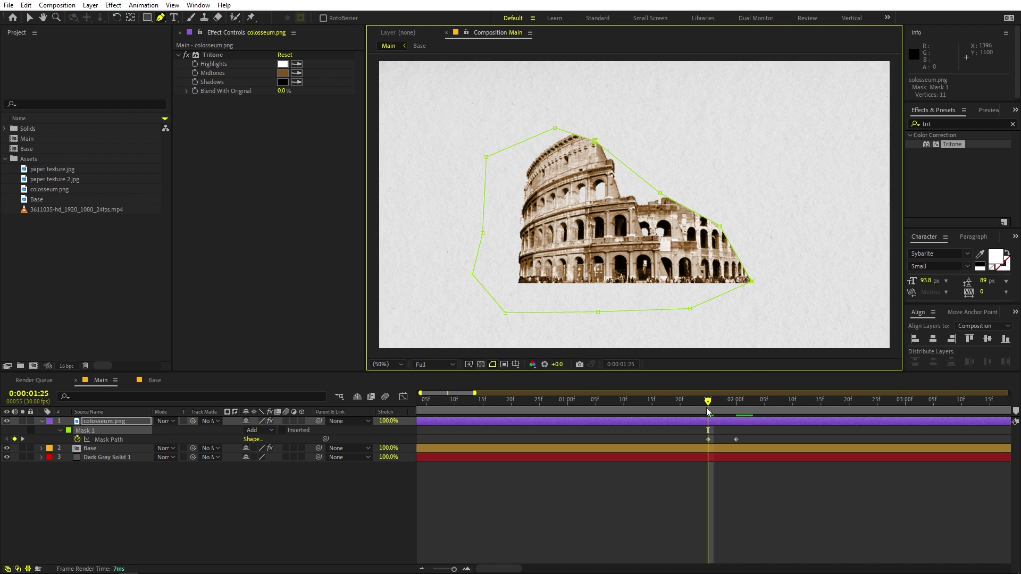
- At 0:00:01:20, move the mask's upper and right points further inward, cutting off the colosseum's top and right end
left_click_drag(708, 411, 687, 408)
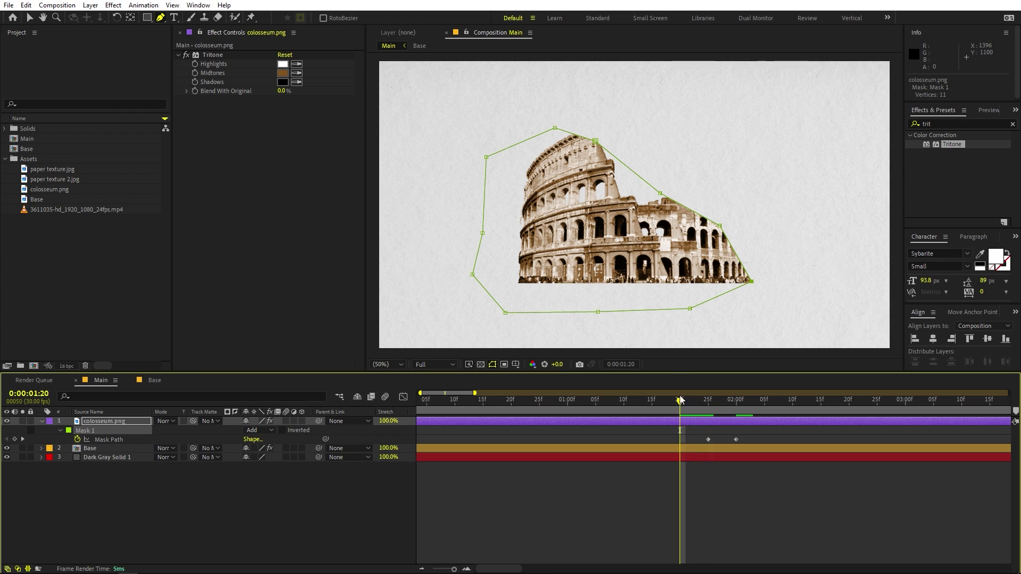
left_click_drag(554, 129, 580, 188)
left_click_drag(660, 193, 647, 213)
left_click_drag(720, 228, 707, 236)
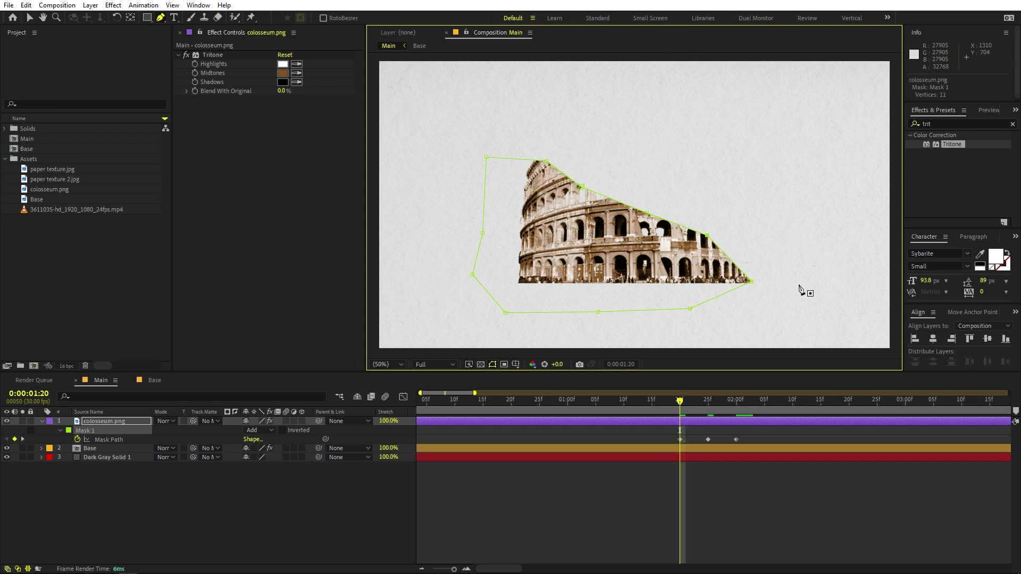
left_click_drag(753, 282, 720, 281)
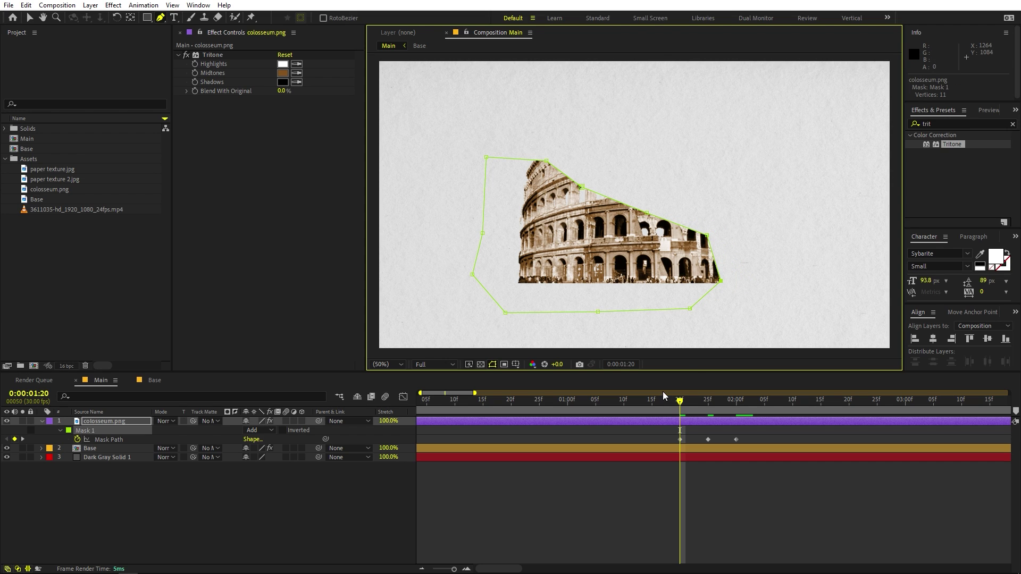
- Reshape the mask every five frames at 0:00:01:15, 0:00:01:10 and 0:00:01:05, shrinking it toward the lower left until the building is fully hidden
left_click_drag(680, 406, 652, 409)
left_click_drag(721, 280, 515, 296)
key("Page_Up")
key("Page_Up")
key("Page_Up")
key("Page_Up")
key("Page_Up")
key("Page_Up")
key("Page_Up")
key("Page_Up")
key("Page_Up")
key("Page_Up")
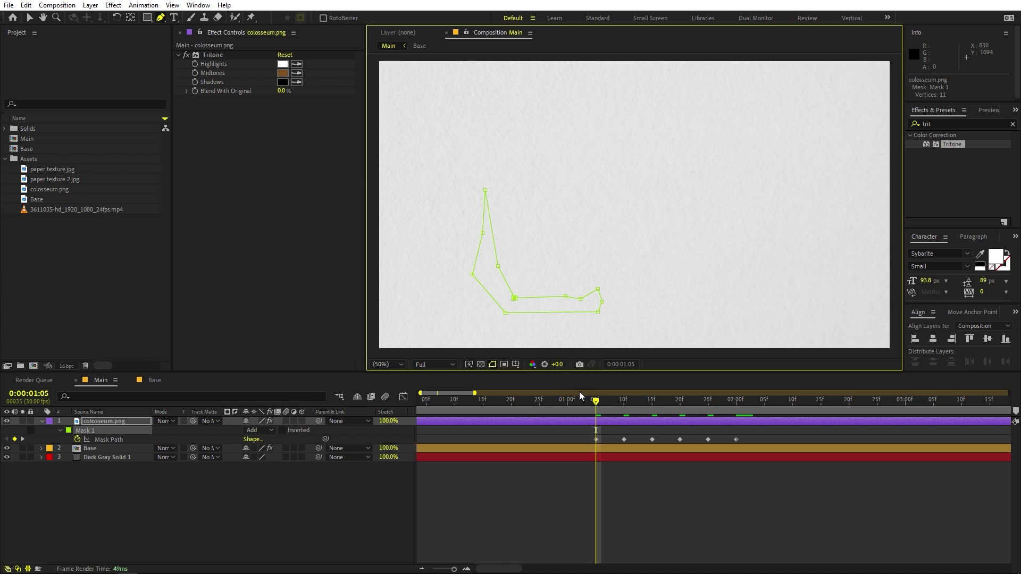
left_click_drag(605, 401, 596, 436)
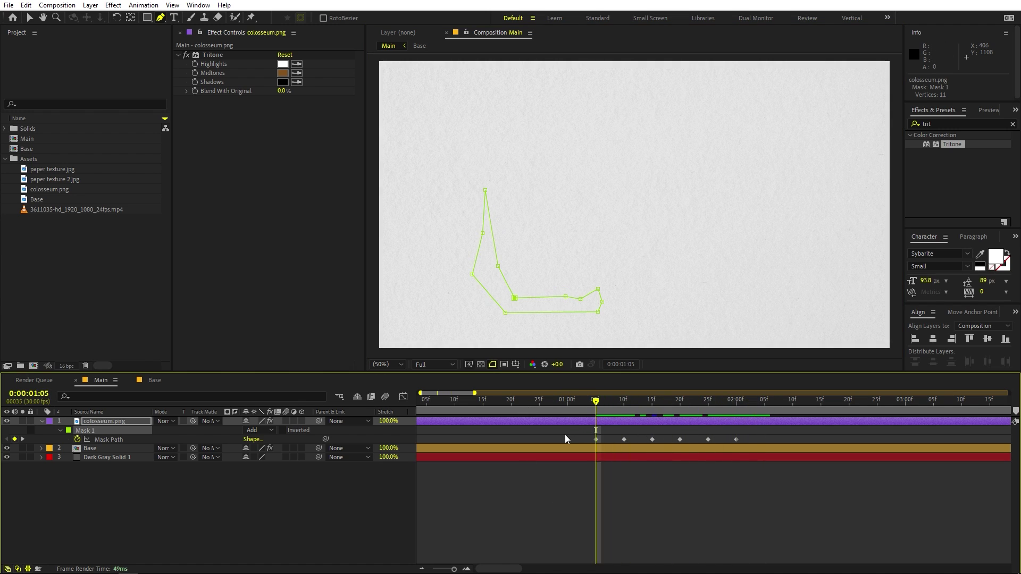
- Shift all six Mask Path keyframes so the first sits at 0:00:00:00, and preview the reveal from the start
scroll(465, 439, "down", 3)
left_click_drag(501, 563, 493, 563)
left_click_drag(554, 430, 423, 439)
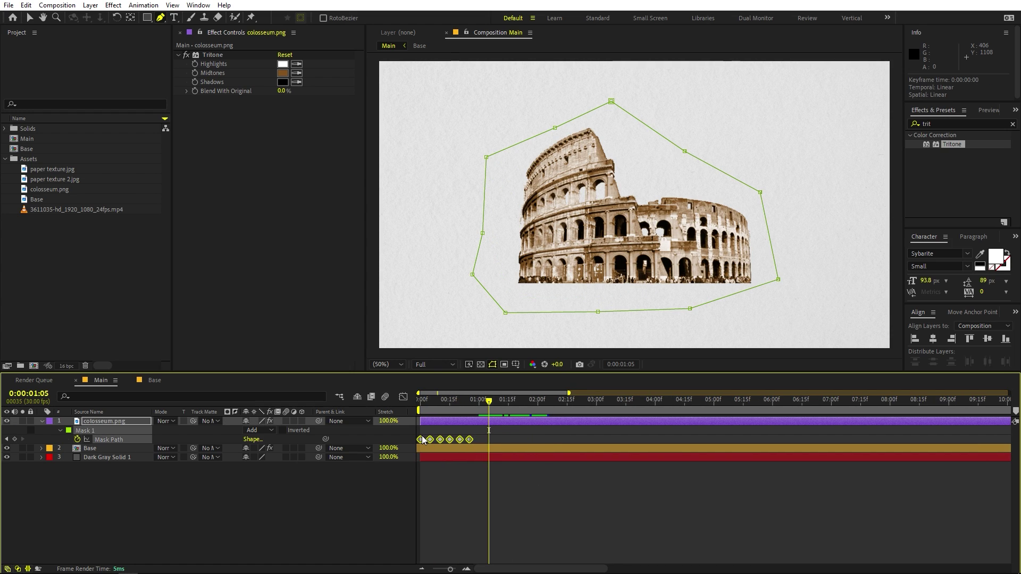
key("Home")
key("space")
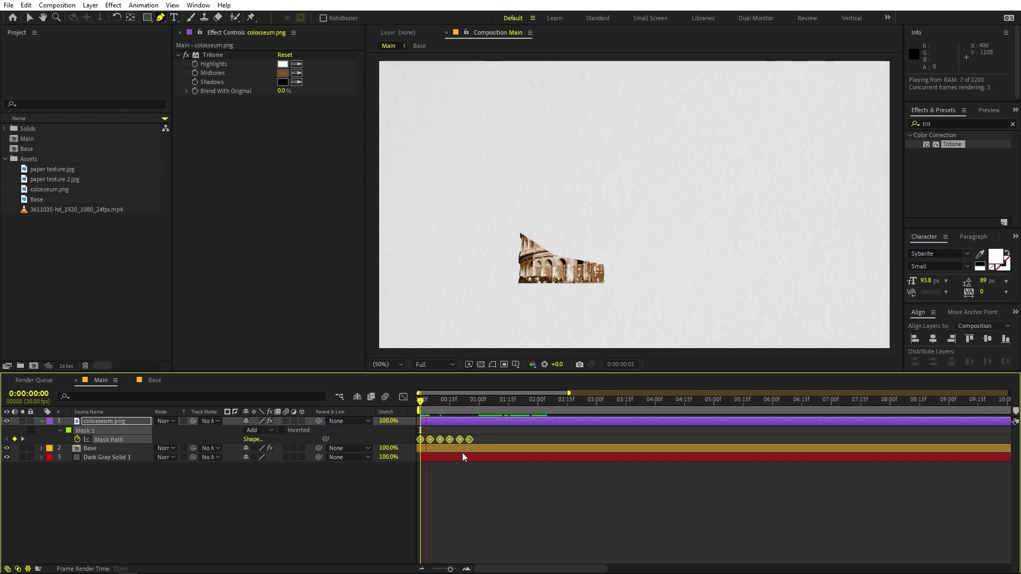
key("space")
left_click_drag(466, 409, 442, 420)
left_click(464, 544)
- Convert all Mask Path keyframes to hold keyframes and play back the stepped reveal
left_click_drag(450, 569, 452, 569)
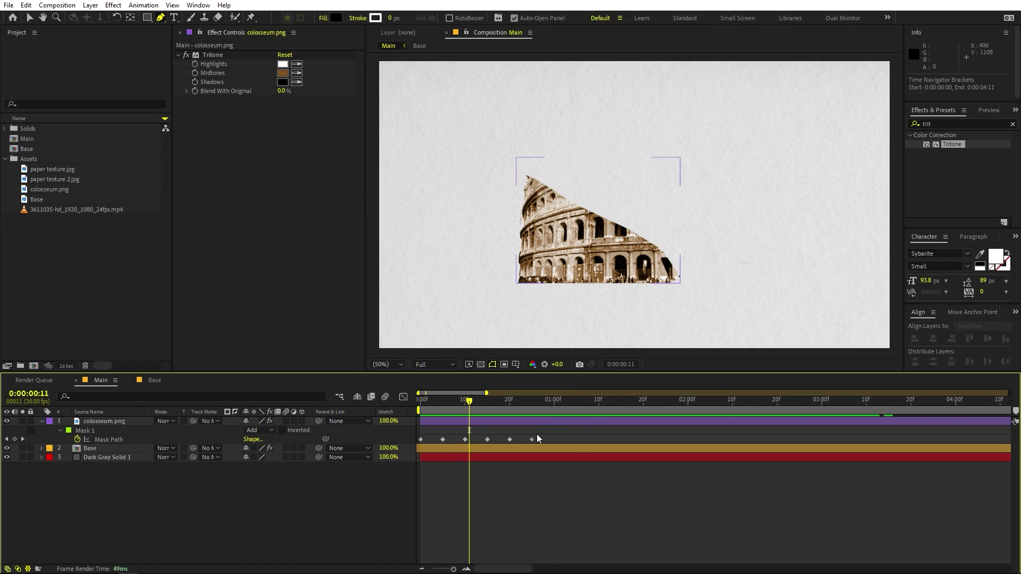
left_click_drag(542, 432, 422, 443)
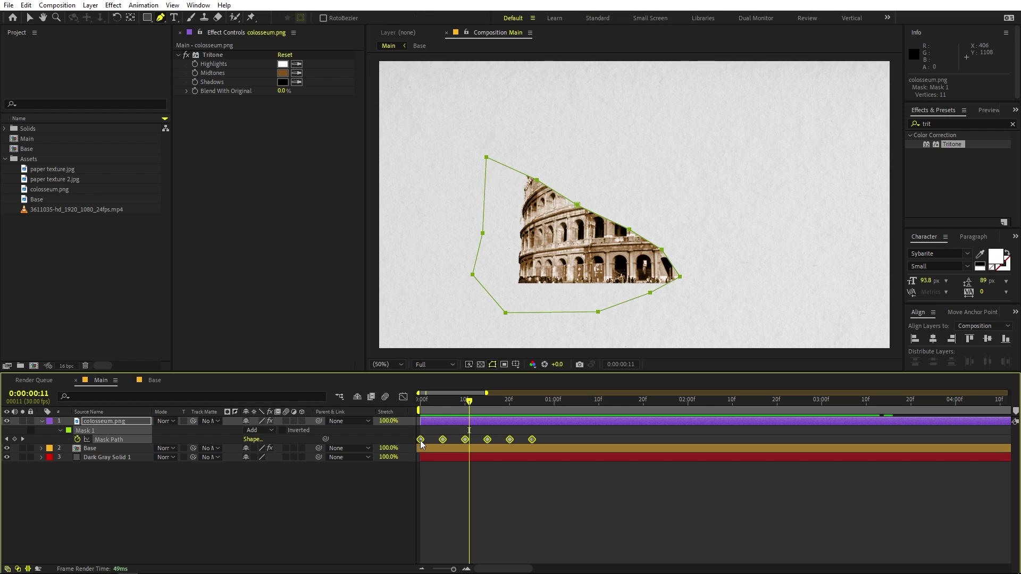
right_click(421, 443)
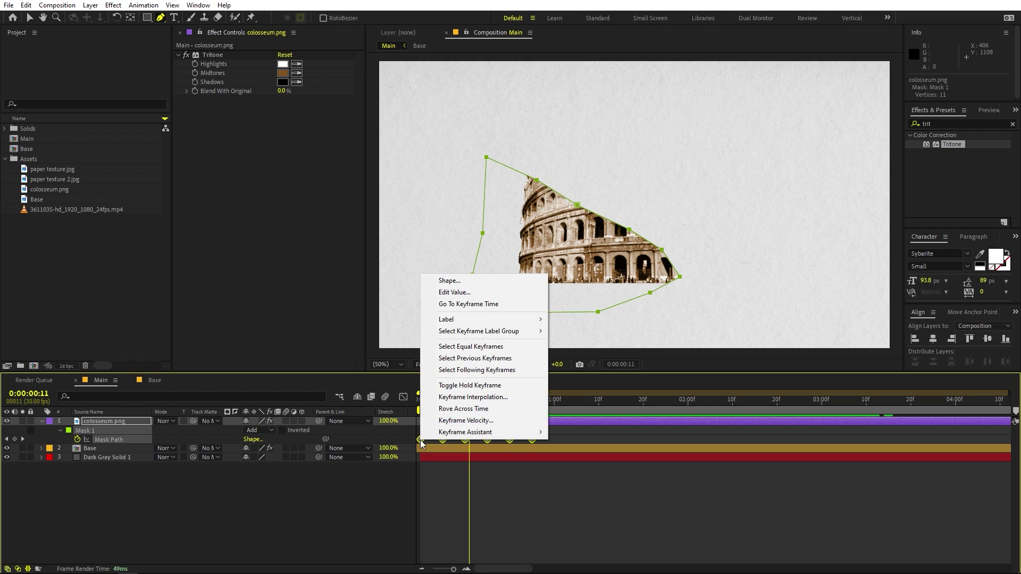
left_click(461, 390)
left_click(500, 506)
left_click_drag(468, 407, 537, 408)
key("space")
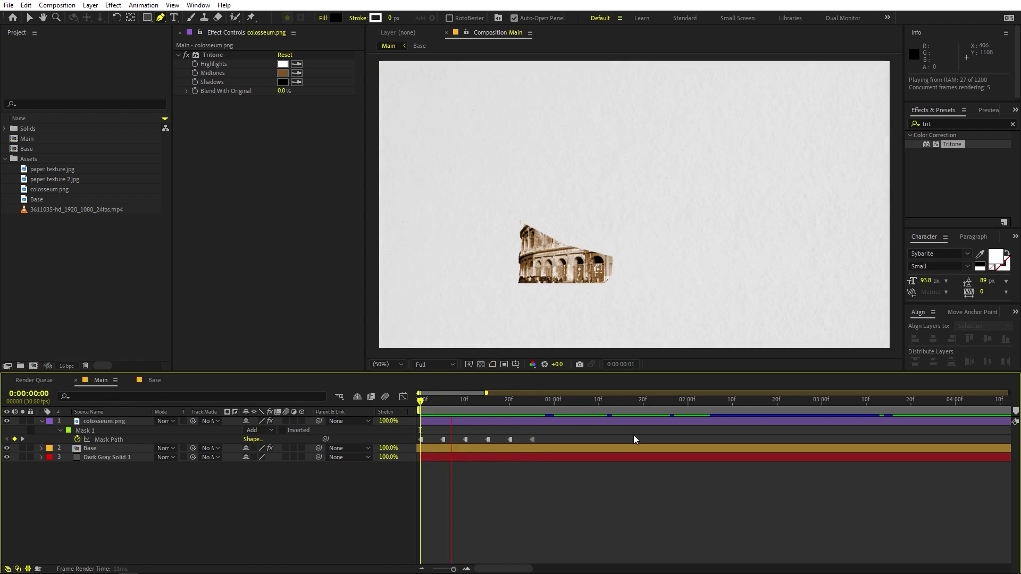
key("space")
key("space")
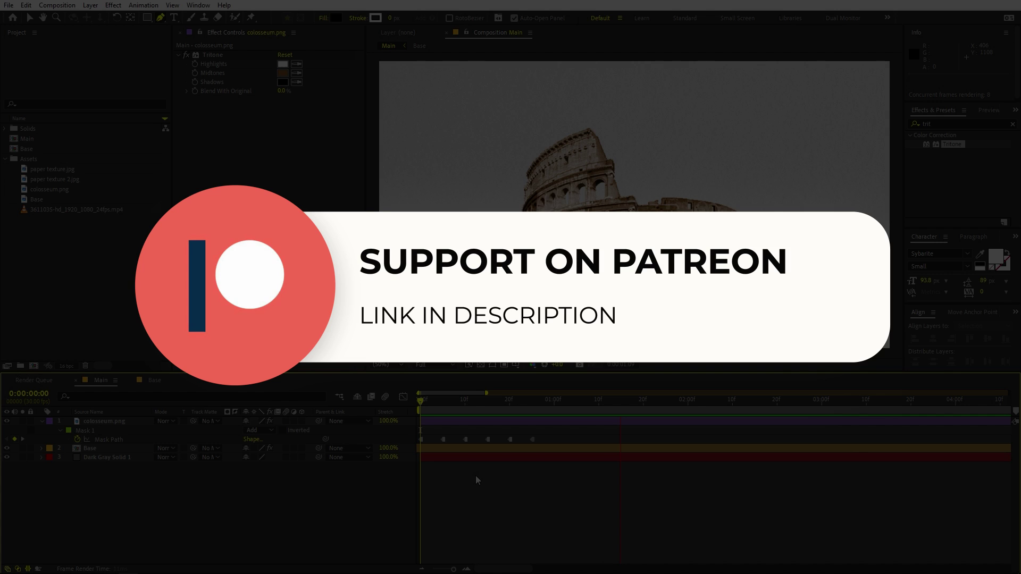
key("space")
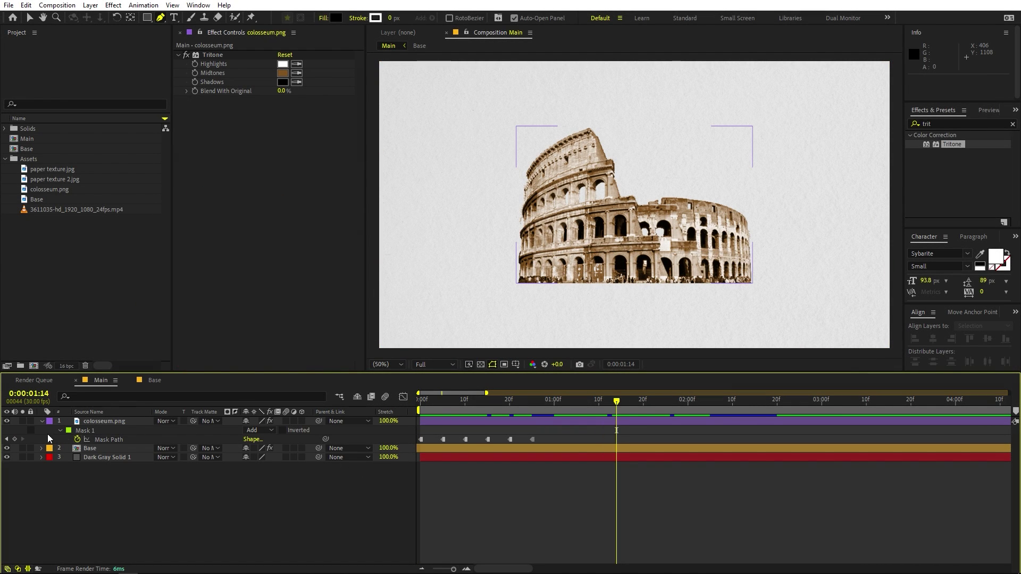
- Scale the colosseum layer to about 157.4% and move it left to about position 706, 526
left_click(41, 421)
left_click(114, 420)
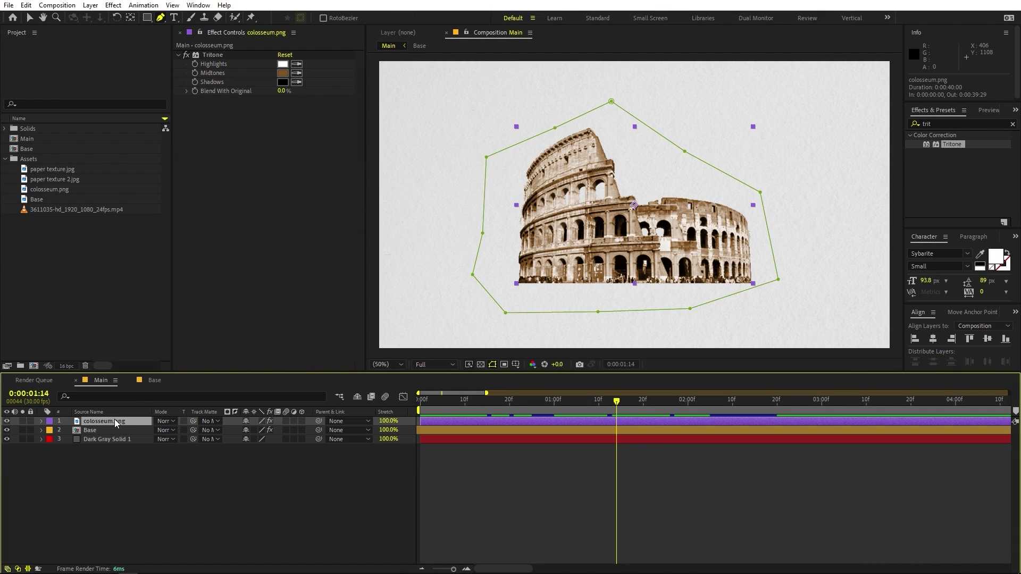
key("s")
left_click_drag(256, 429, 107, 448)
key("v")
left_click(633, 226)
left_click_drag(633, 224, 593, 221)
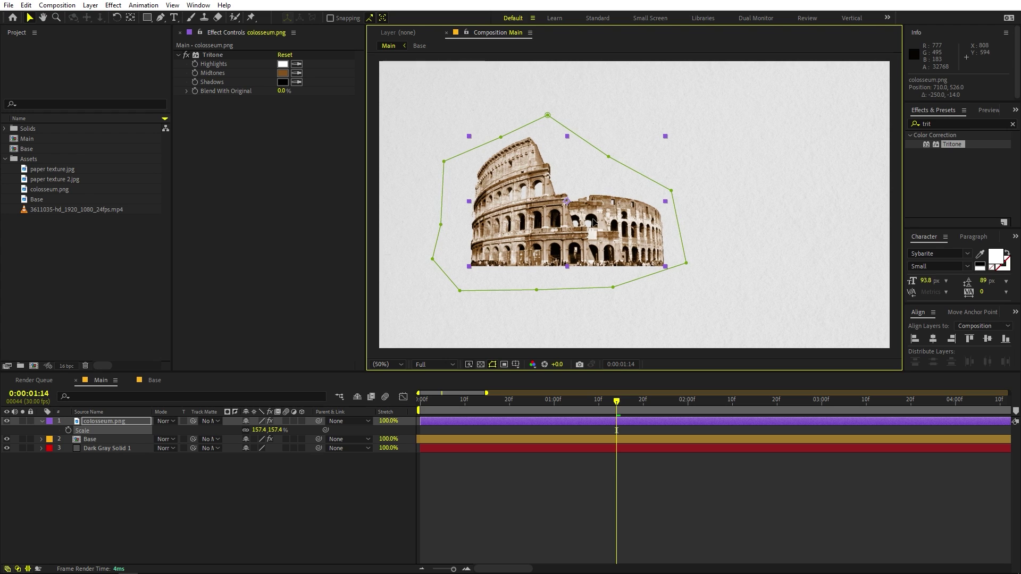
key("r")
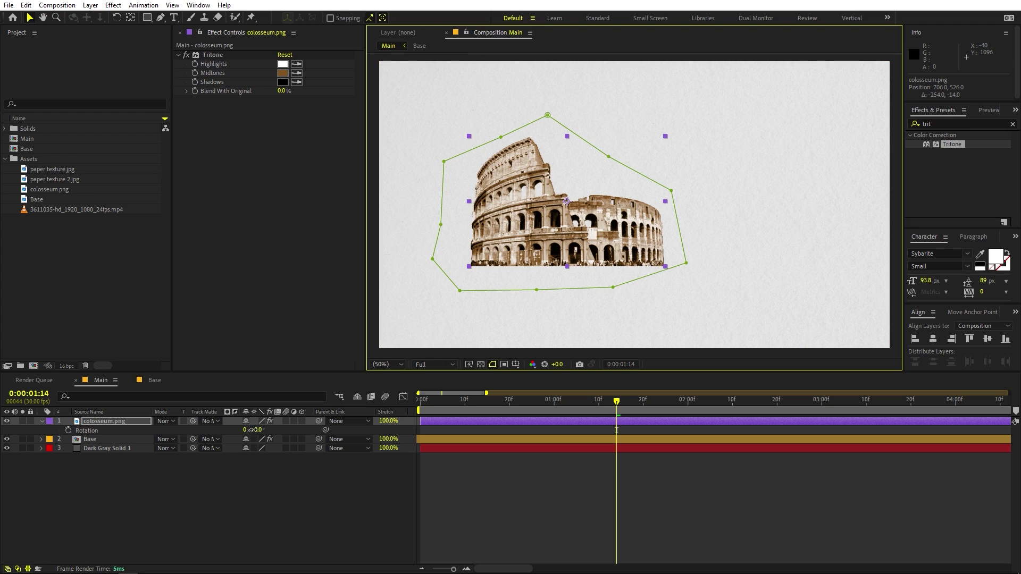
left_click_drag(252, 429, 244, 430)
left_click(507, 472)
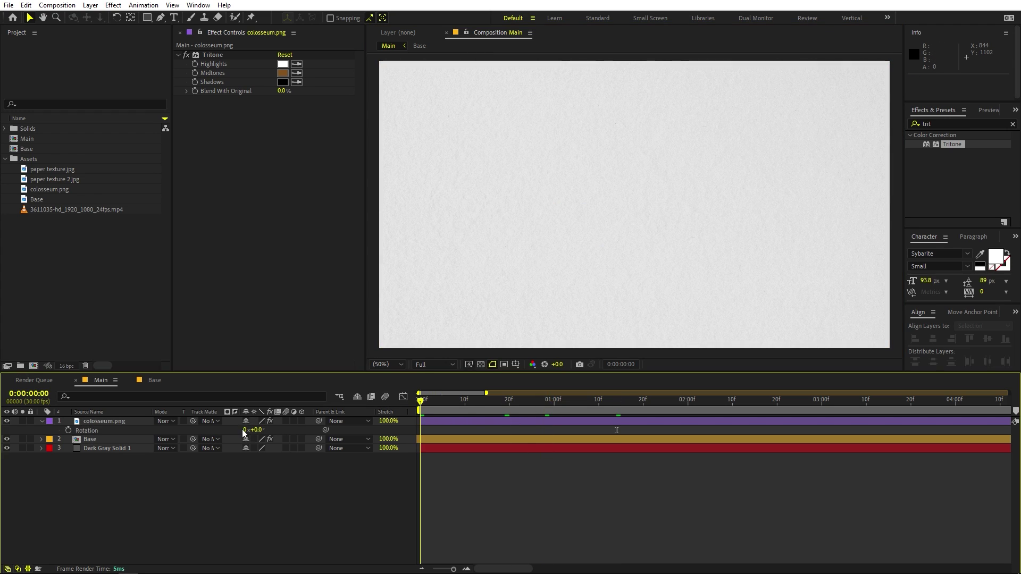
- At 0:00:01:10, draw a circle about 346 px in diameter over the colosseum's upper right as a new shape layer with the Ellipse tool
left_click_drag(422, 406, 598, 410)
left_click(117, 330)
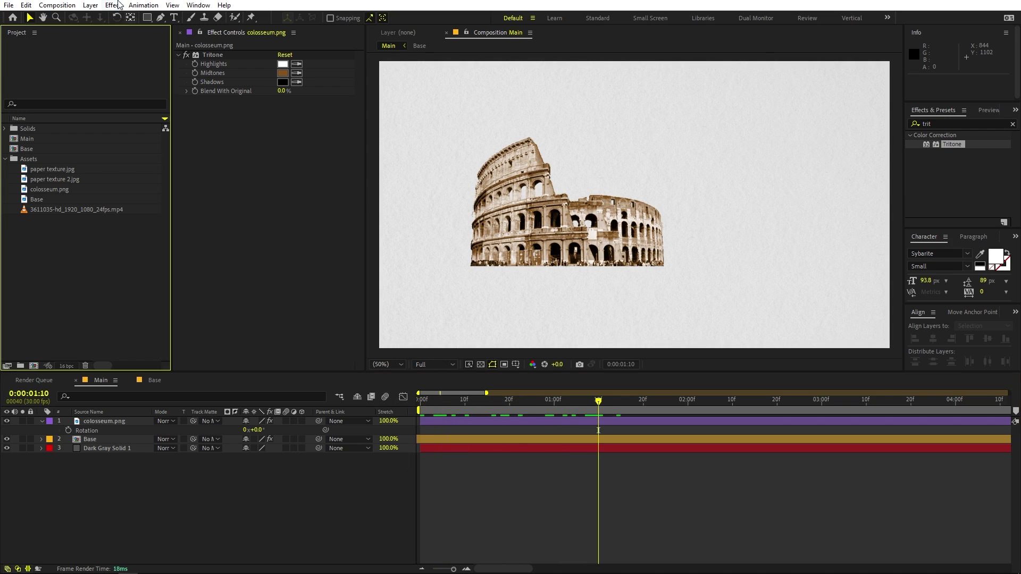
left_click(147, 17)
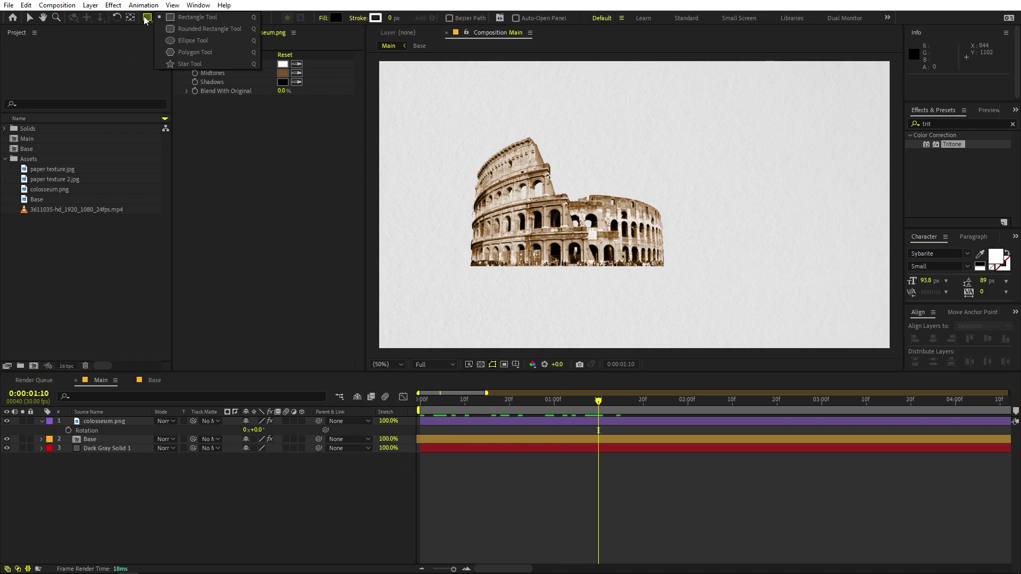
left_click(183, 42)
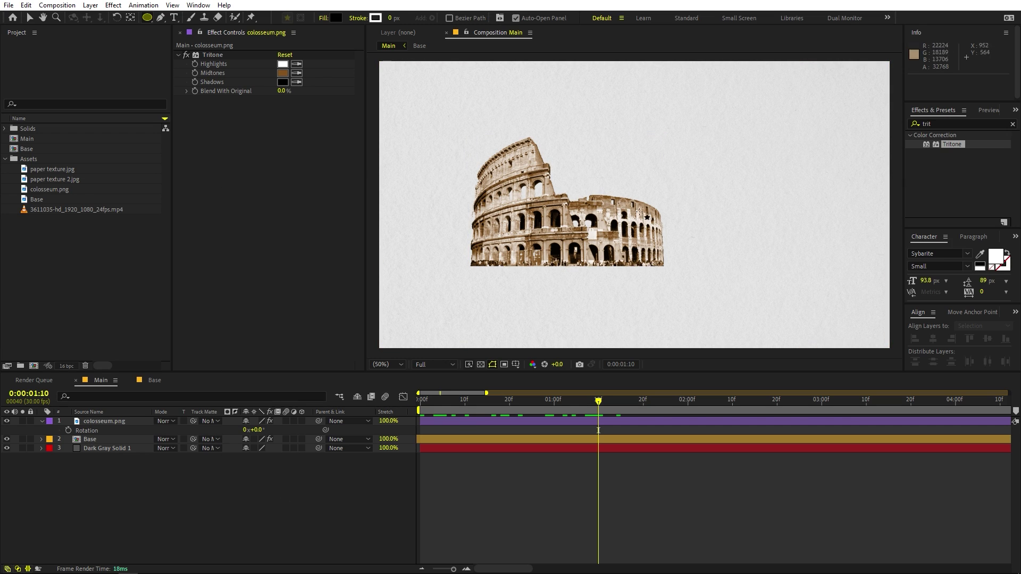
left_click_drag(630, 215, 545, 123)
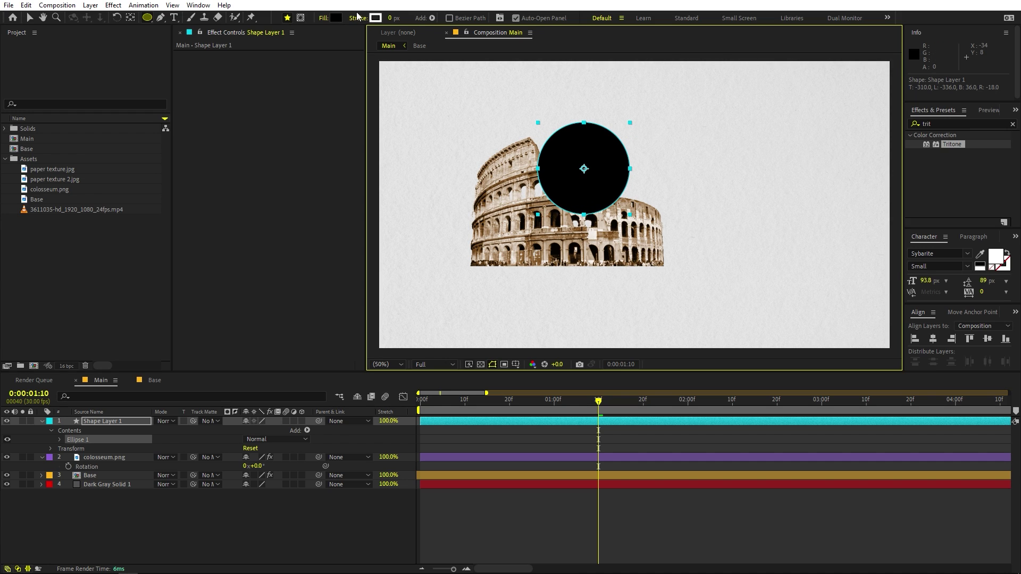
- Change the circle's fill color to a bright yellow-orange
left_click(335, 19)
left_click(200, 171)
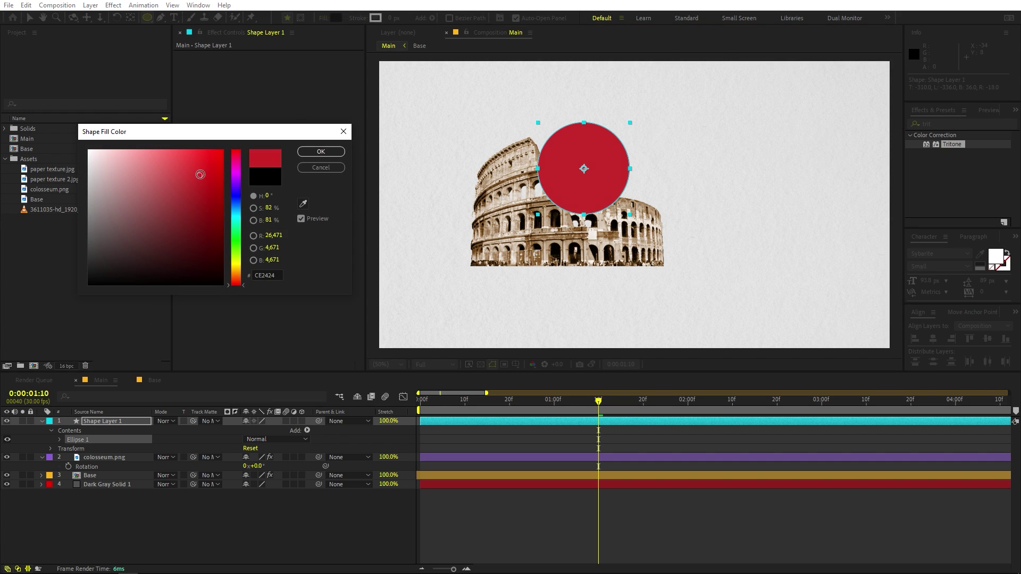
left_click(237, 279)
left_click_drag(237, 279, 238, 269)
left_click_drag(202, 171, 285, 146)
left_click_drag(245, 272, 244, 274)
left_click(320, 151)
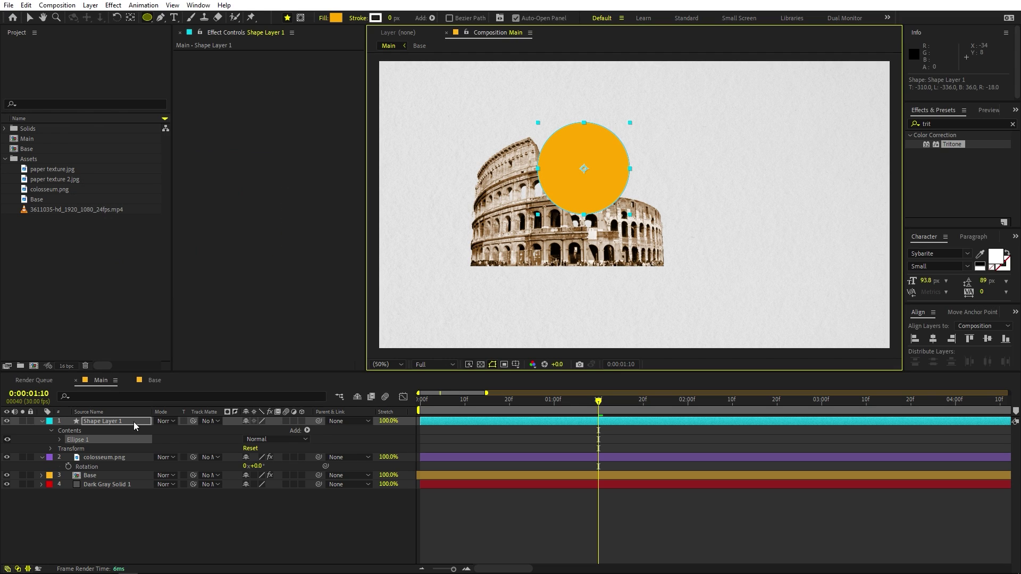
- Place Shape Layer 1 below colosseum.png, enlarge the circle proportionally and position it at about 869, 489 behind the building
left_click_drag(121, 419, 123, 465)
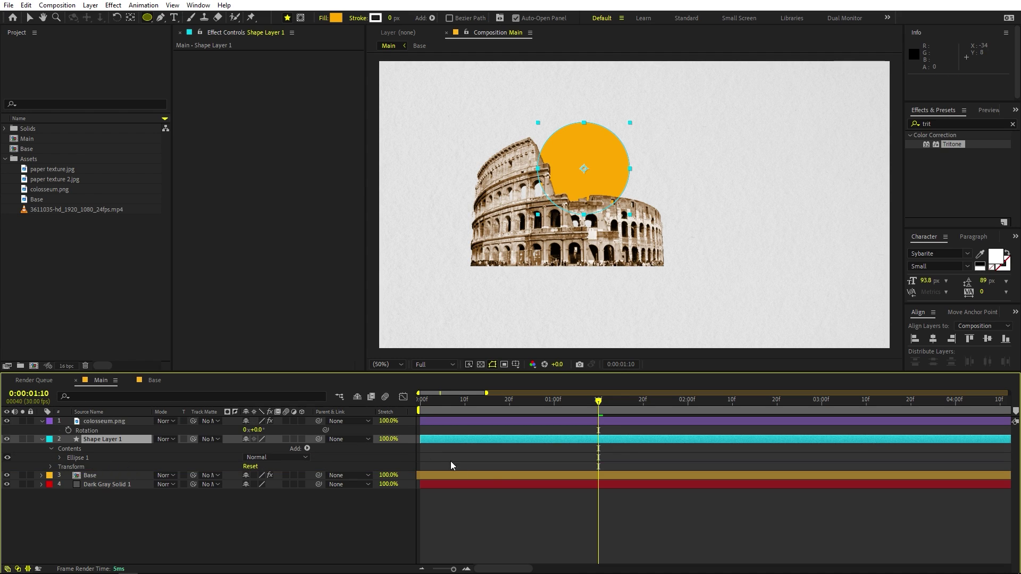
left_click(30, 19)
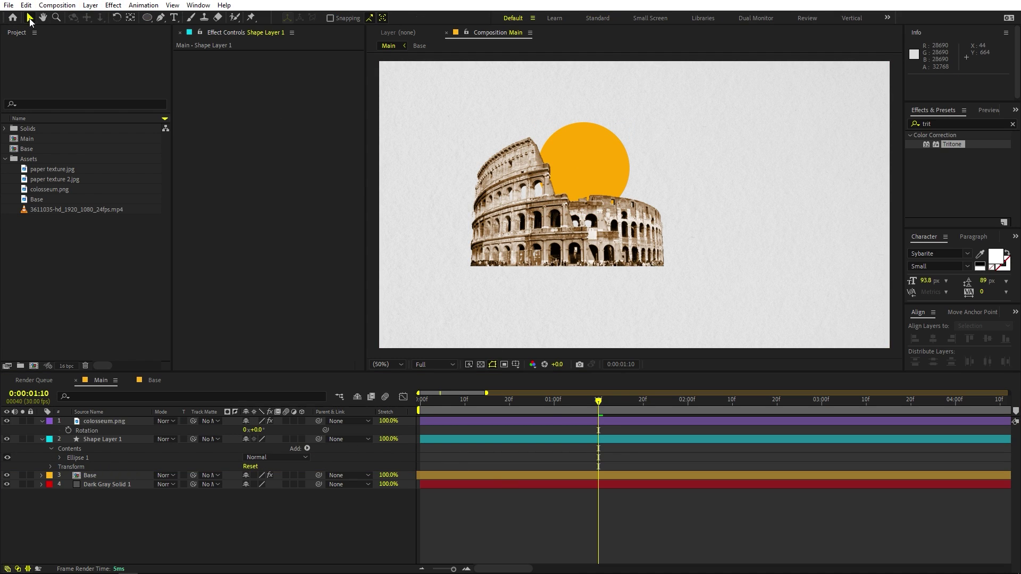
left_click(601, 169)
left_click(602, 137)
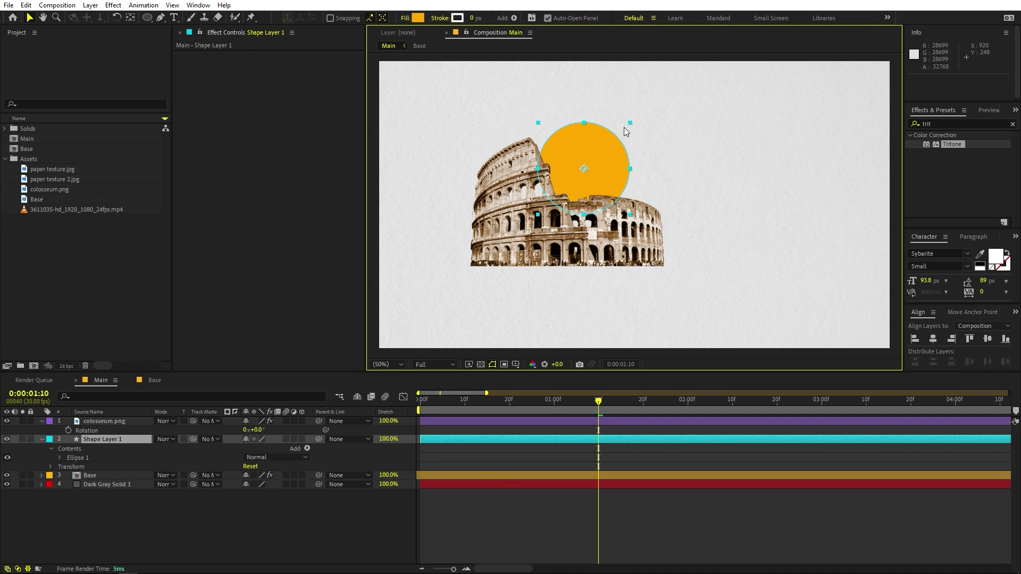
left_click_drag(631, 124, 677, 133)
left_click_drag(629, 168, 625, 172)
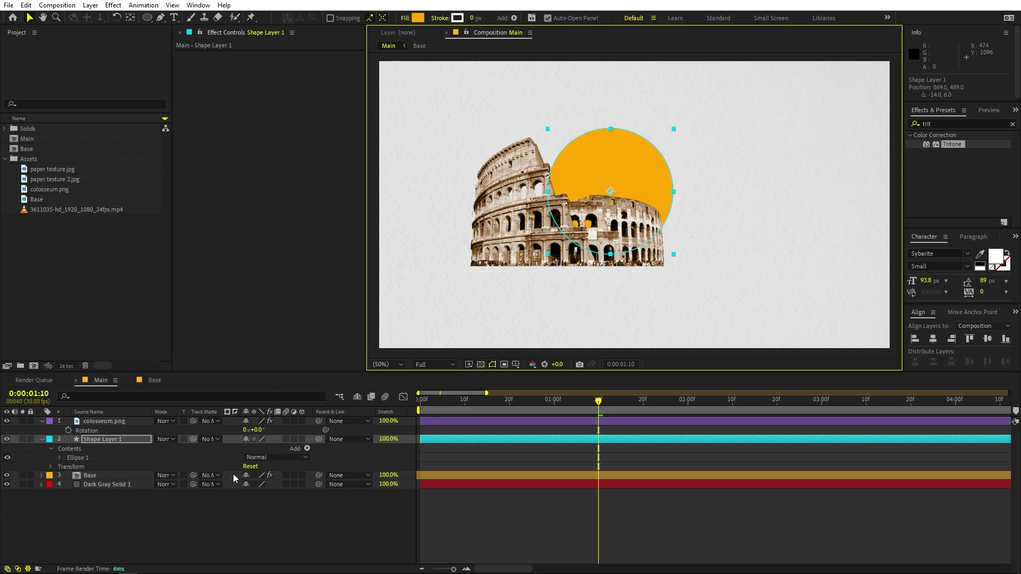
- Parent Shape Layer 1 to colosseum.png, test the link by moving the colosseum, and undo that move
left_click(126, 442)
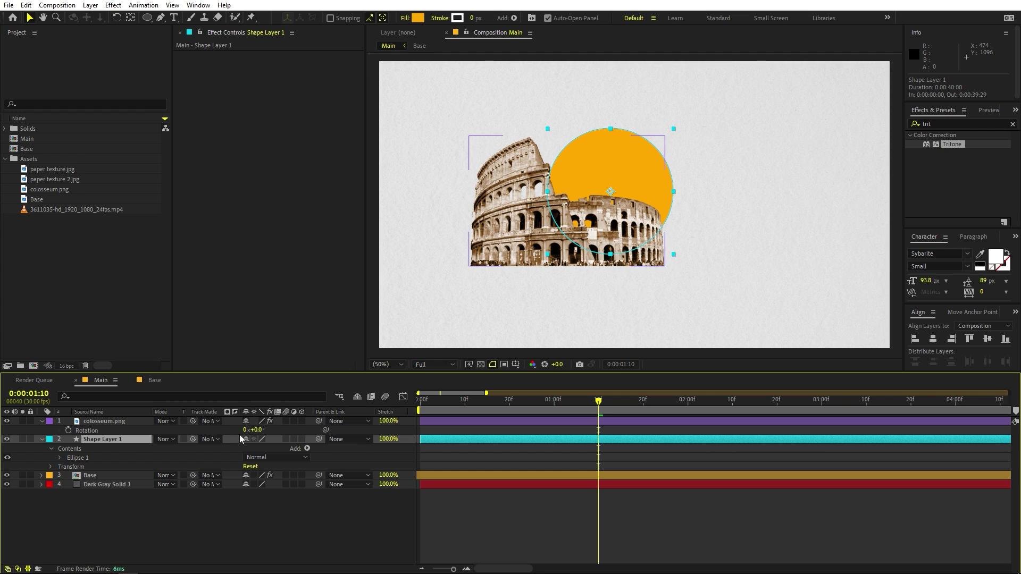
left_click_drag(319, 442, 103, 423)
left_click_drag(575, 238, 594, 253)
key("ctrl+z")
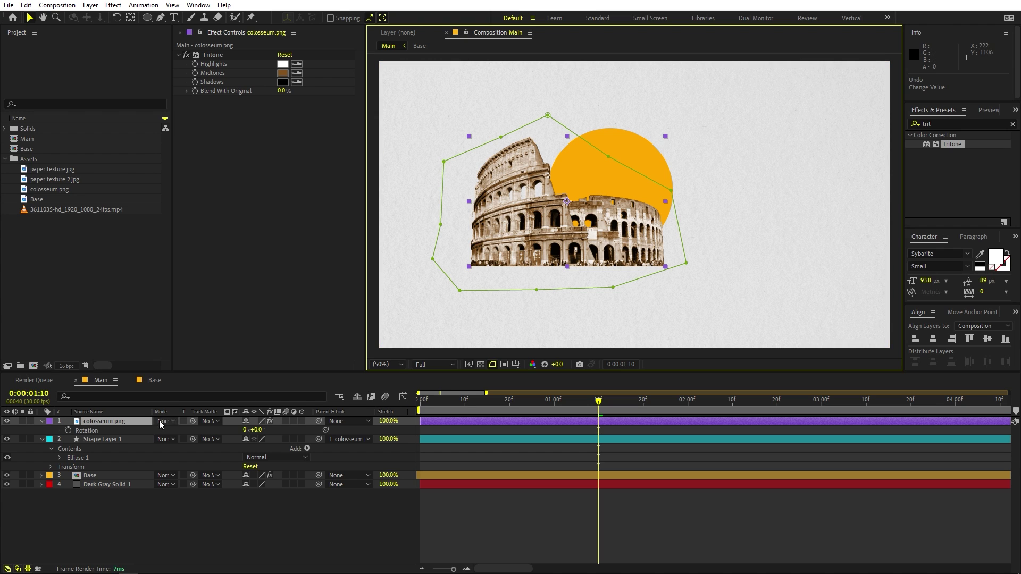
- Set a Scale keyframe on Shape Layer 1 at 0:00:01:01
left_click(104, 439)
mouse_move(532, 408)
left_mouse_down()
mouse_move(309, 412)
mouse_move(560, 410)
left_mouse_up()
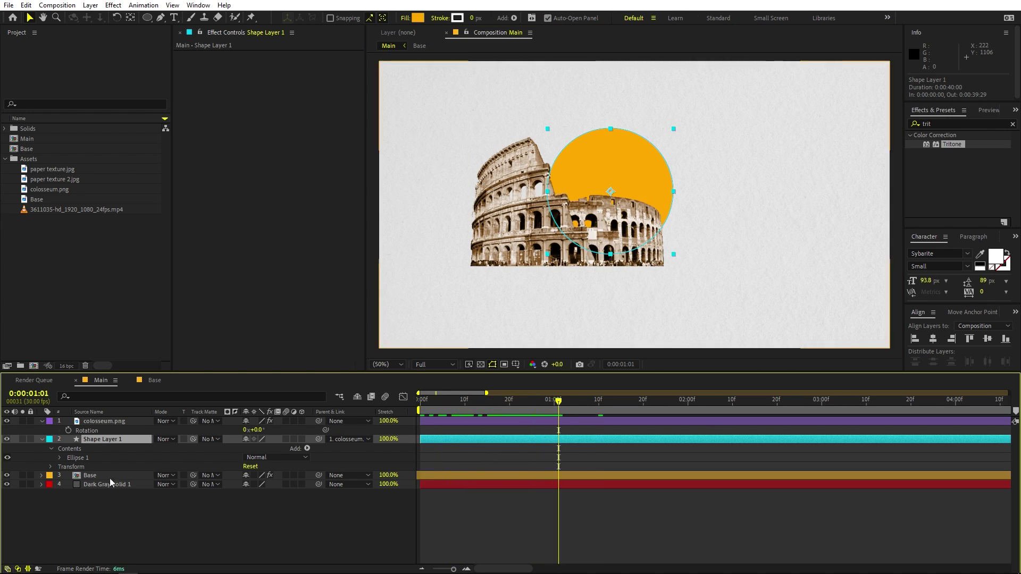
key("s")
left_click(68, 448)
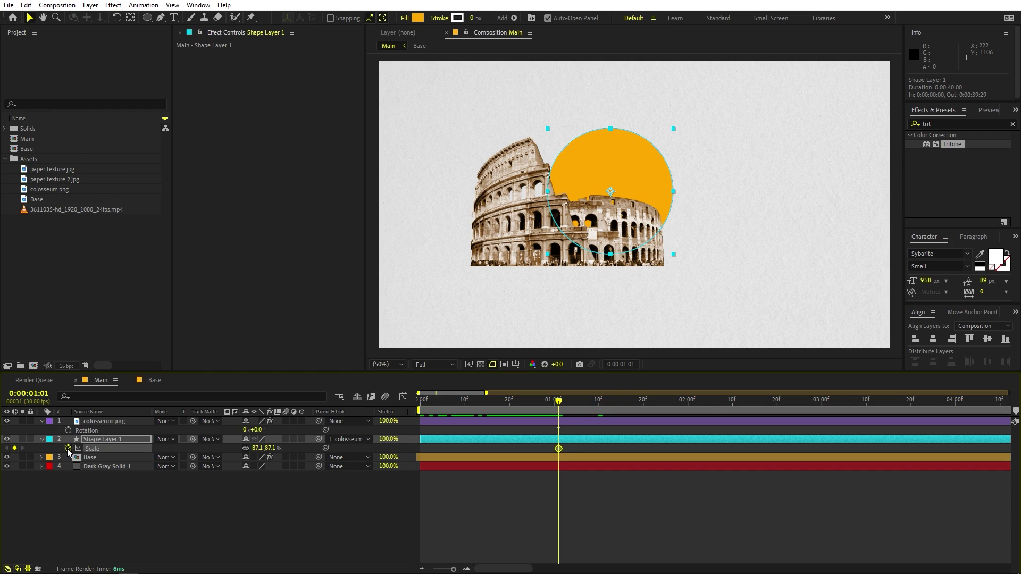
- Set Shape Layer 1's Scale to 0% at 0:00:00:11
left_click_drag(547, 409, 470, 410)
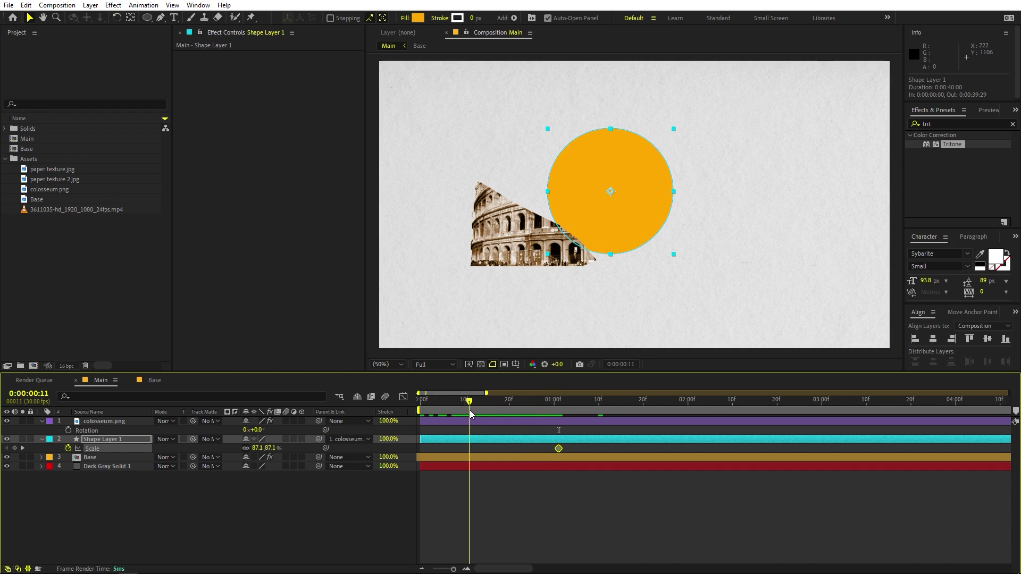
left_click(257, 447)
type("0")
key("Return")
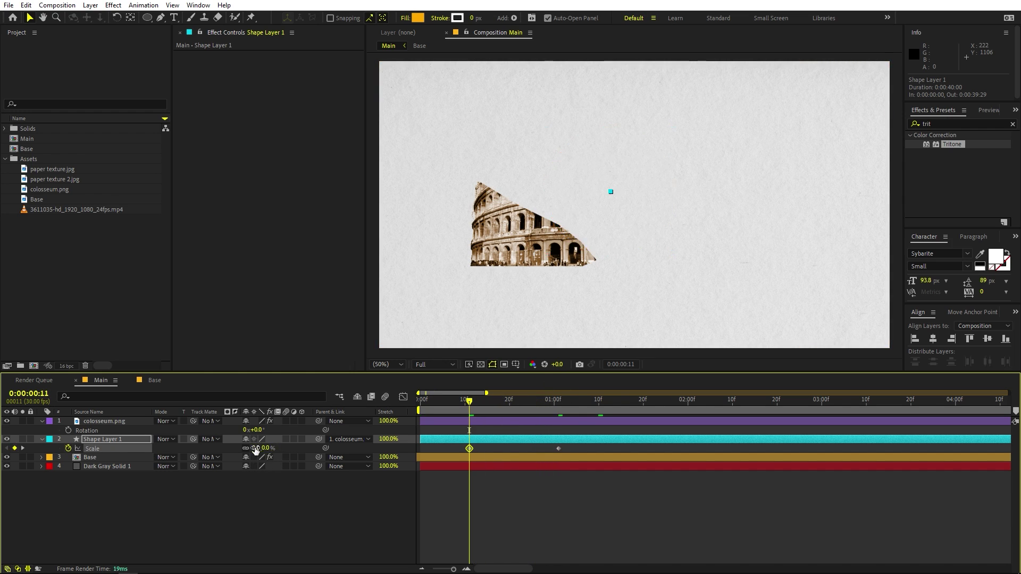
- Apply Easy Ease to both Scale keyframes of Shape Layer 1, reshape the speed graph for a fast start and slow finish, and preview it
left_click_drag(565, 456, 396, 445)
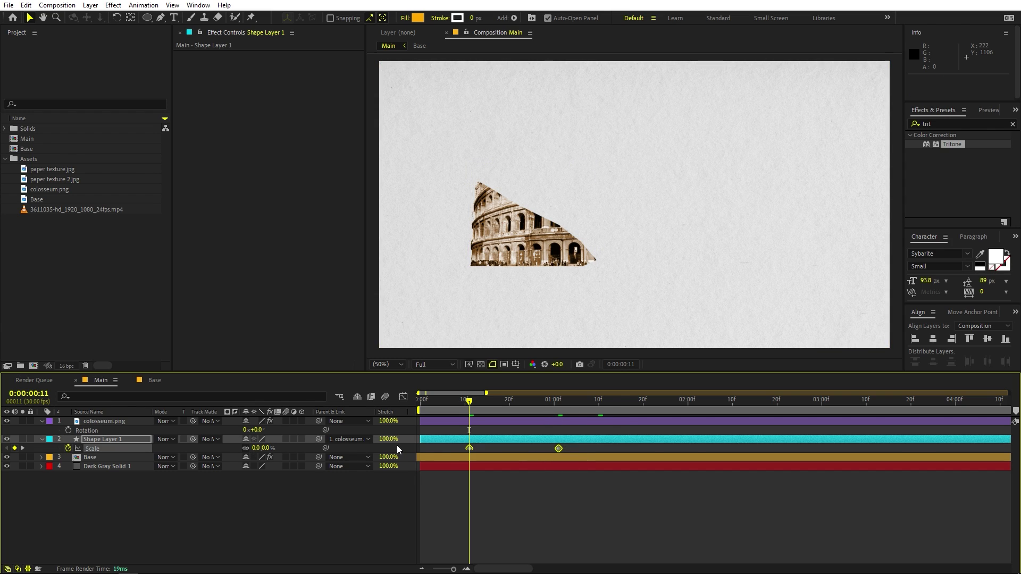
key("F9")
left_click(403, 398)
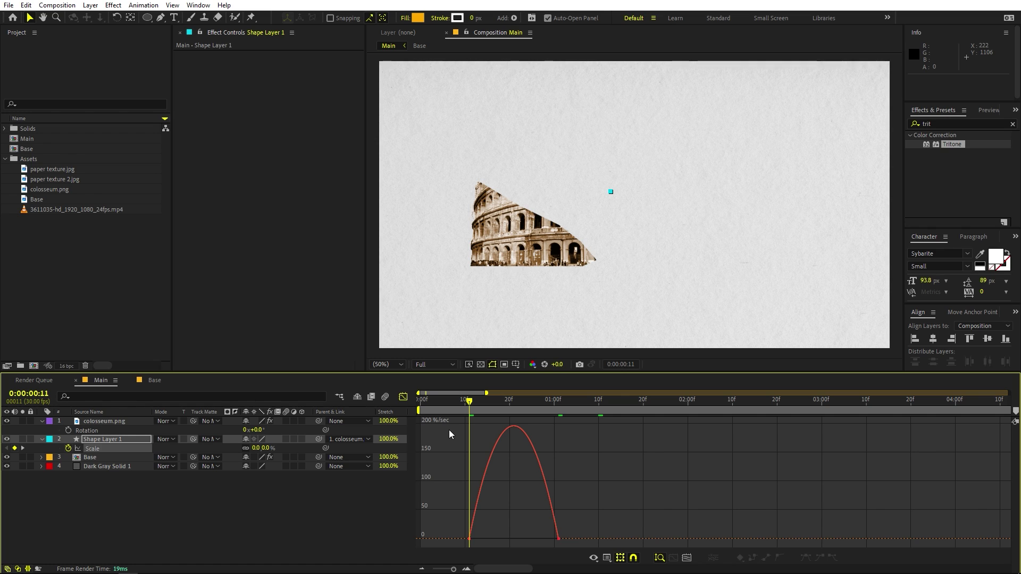
left_click(610, 558)
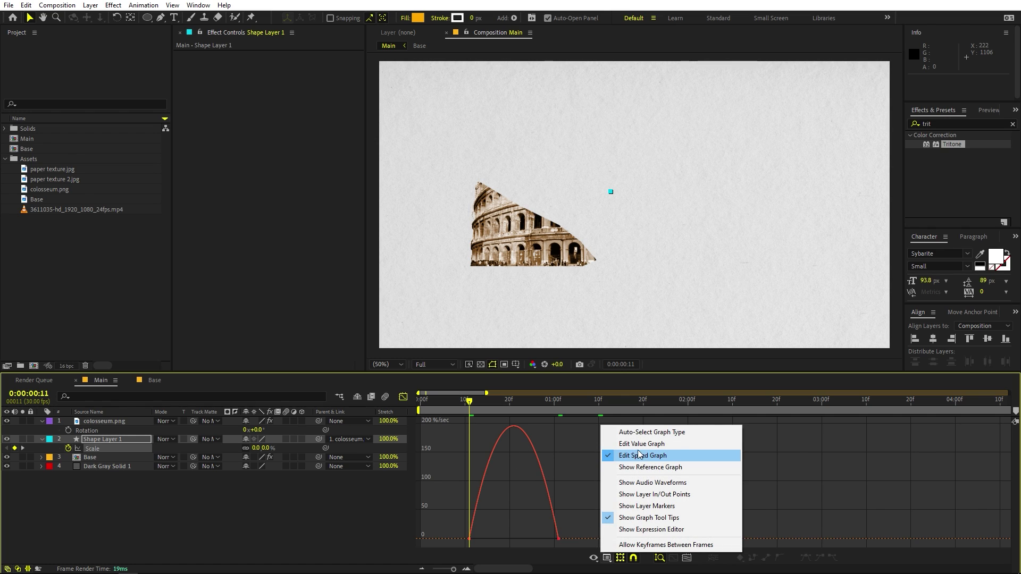
left_click_drag(572, 494, 501, 542)
key("space")
key("space")
left_click(403, 396)
- Move Shape Layer 1's last Scale keyframe to 0:00:01:11 and preview the slower growth from the start
left_click(563, 447)
left_click_drag(560, 448, 603, 448)
key("Home")
key("space")
- Trim the start of Shape Layer 1 to its first Scale keyframe at 0:00:00:11 and preview the animation
mouse_move(481, 405)
left_mouse_down()
mouse_move(455, 406)
mouse_move(468, 405)
left_mouse_up()
scroll(532, 519, "down", 2)
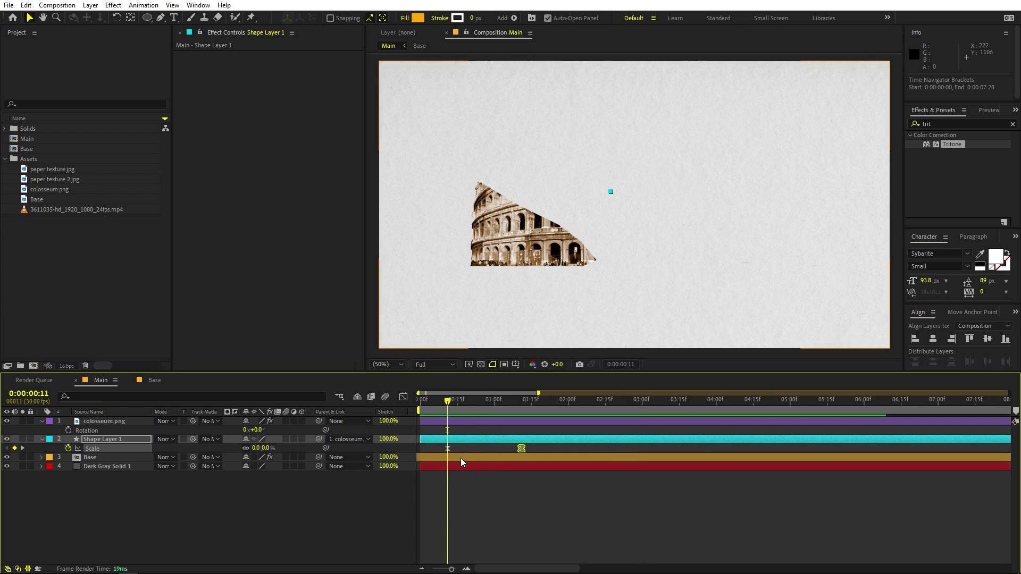
left_click_drag(420, 440, 448, 441)
key("F2")
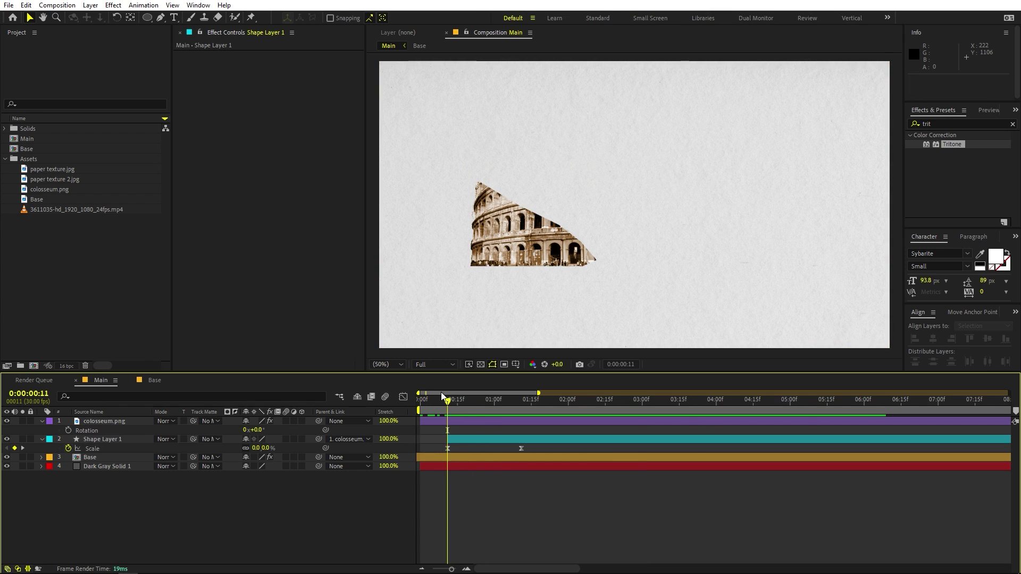
key("Home")
key("space")
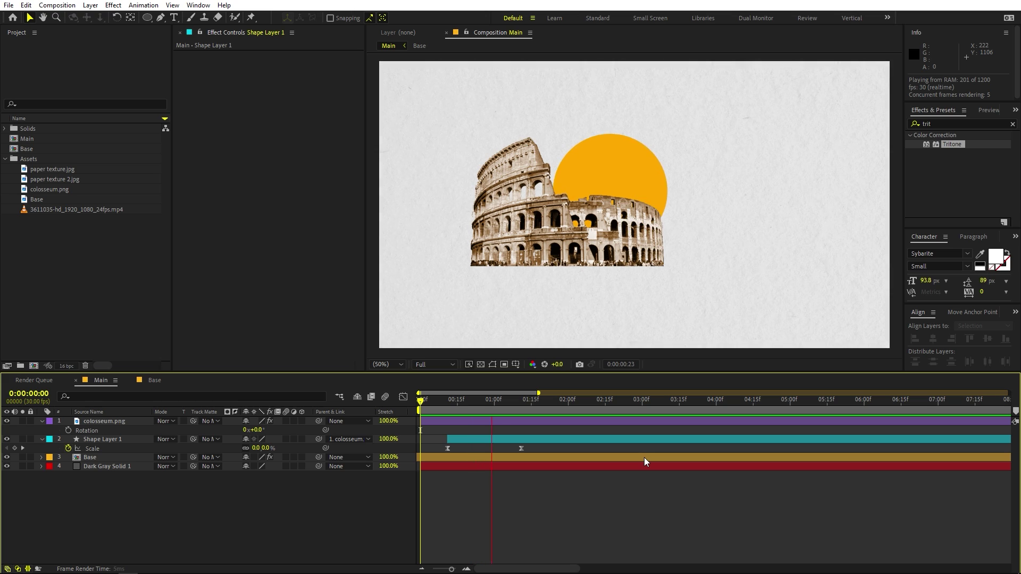
key("space")
- Nudge the orange circle slightly to the right and enlarge it to 93.7% at its last Scale keyframe
left_click(619, 158)
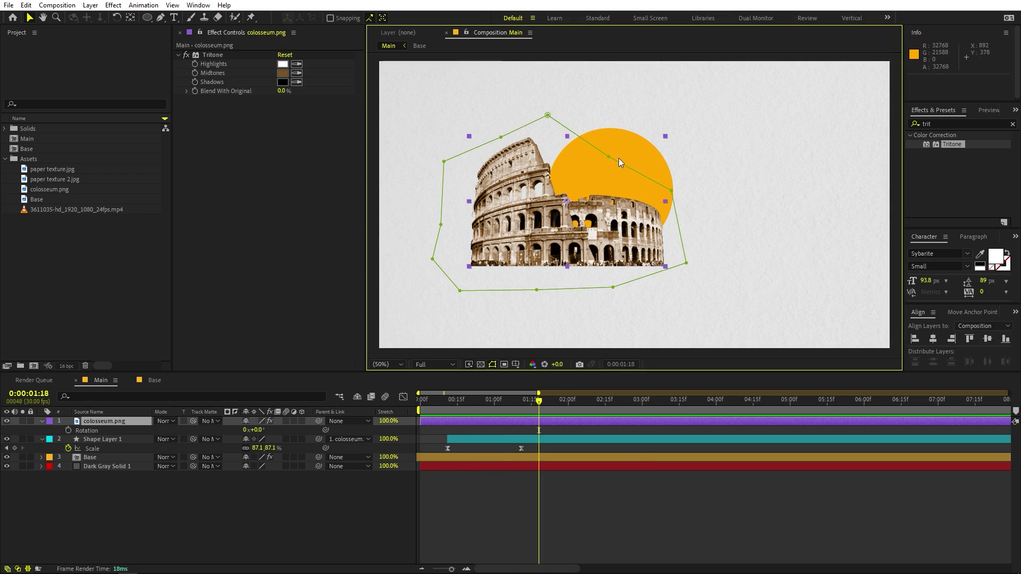
left_click(637, 137)
left_click_drag(618, 145, 622, 144)
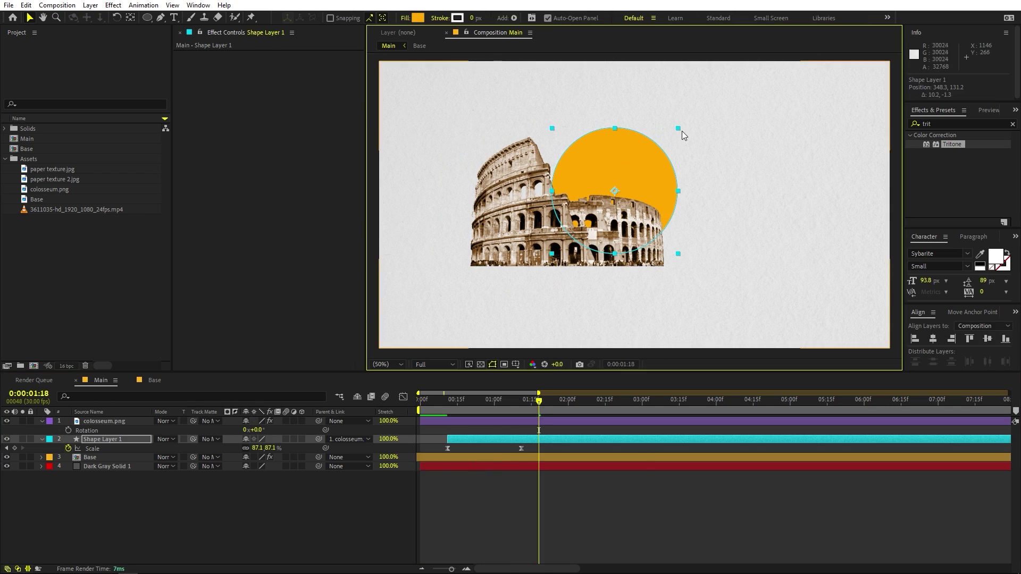
left_click_drag(680, 126, 680, 127)
key("ctrl+z")
left_click_drag(530, 402, 521, 402)
left_click_drag(678, 128, 683, 128)
mouse_move(488, 404)
left_mouse_down()
mouse_move(378, 421)
mouse_move(489, 413)
mouse_move(554, 426)
left_mouse_up()
left_click(254, 486)
- Add paper texture.jpg as the top layer of Main and scale it down to 40%
left_click(80, 299)
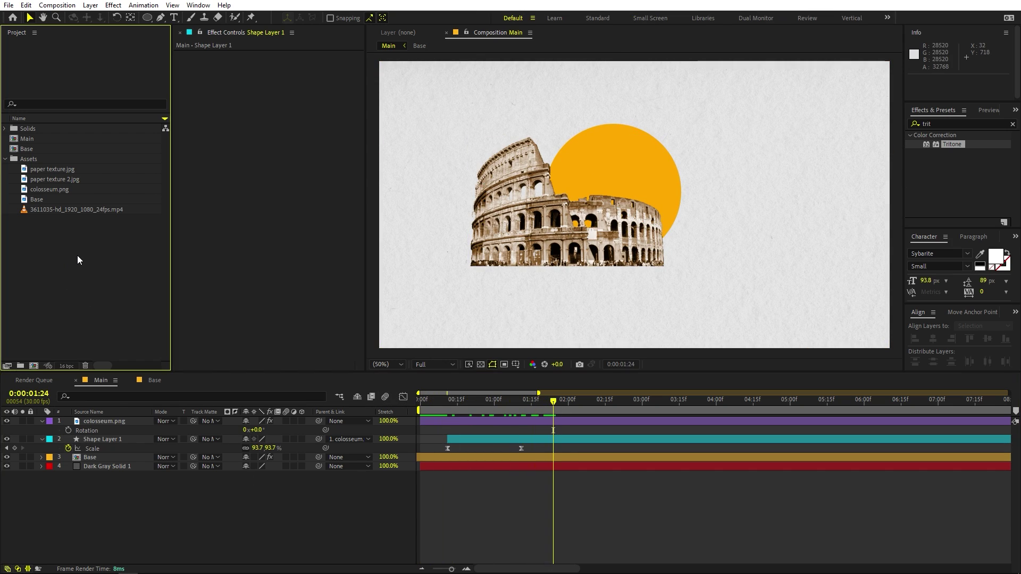
left_click(44, 170)
left_click_drag(51, 168, 78, 420)
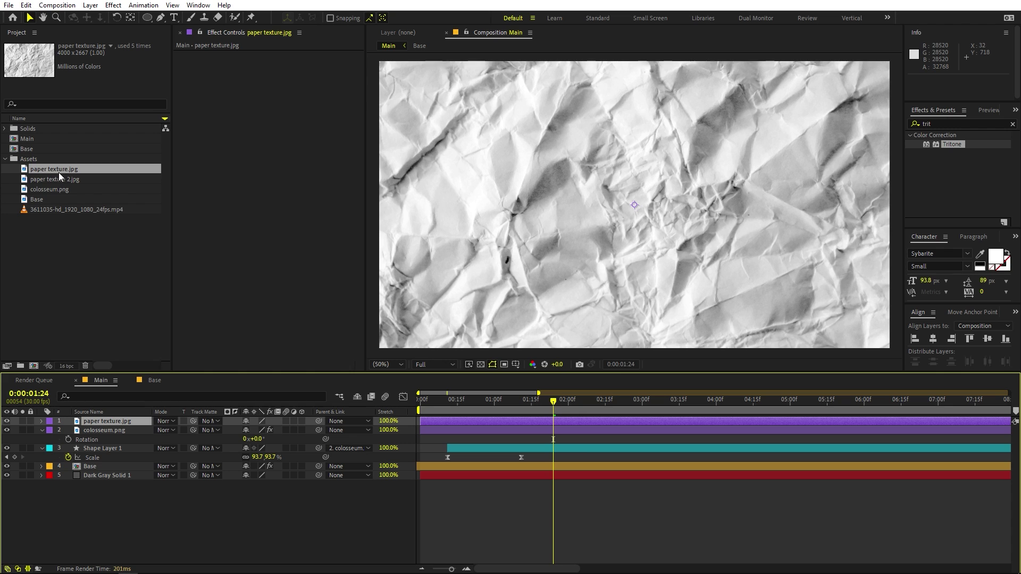
scroll(620, 191, "down", 4)
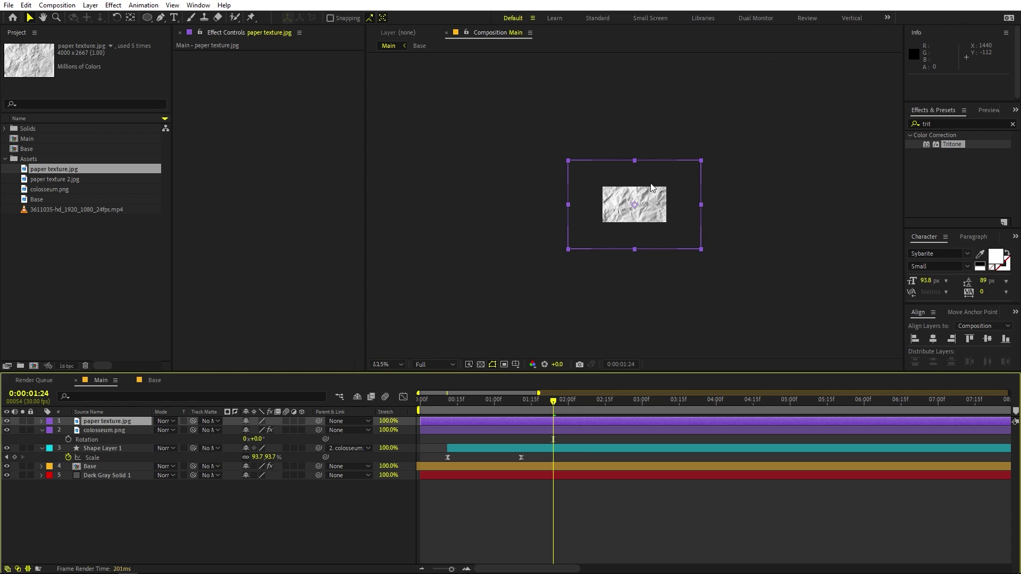
left_click_drag(765, 116, 687, 186)
key("slash")
key("comma")
left_click(73, 298)
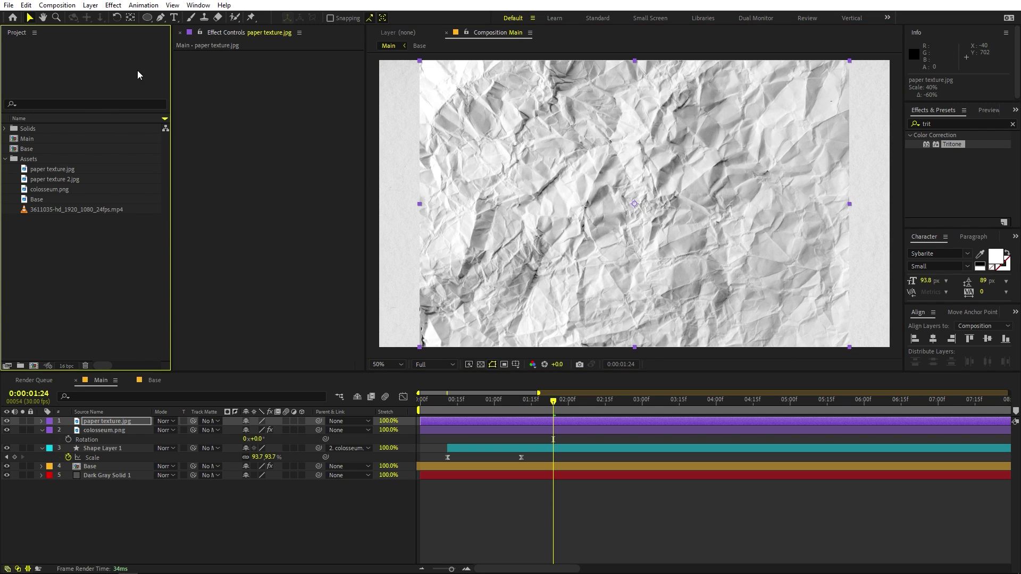
- Draw a closed, irregular torn-strip mask with the Pen tool across the middle of paper texture.jpg
left_click(160, 17)
left_click(97, 420)
left_click(526, 229)
left_click(526, 207)
left_click(584, 195)
left_click(661, 179)
left_click(690, 193)
left_click(751, 190)
left_click(763, 225)
left_click(732, 237)
left_click(673, 230)
left_click(625, 239)
left_click(558, 231)
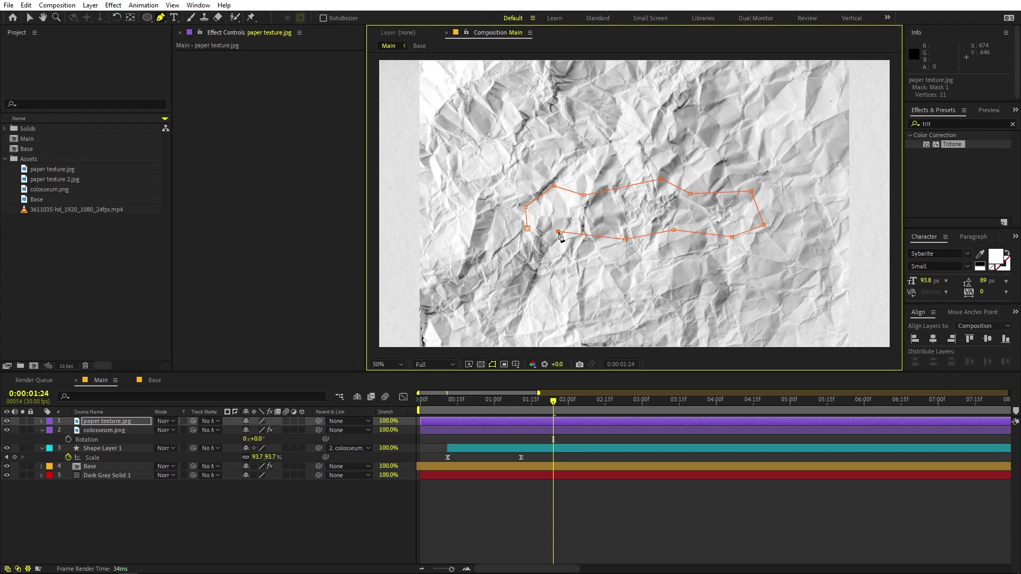
left_click(528, 230)
left_click(128, 516)
left_click(44, 295)
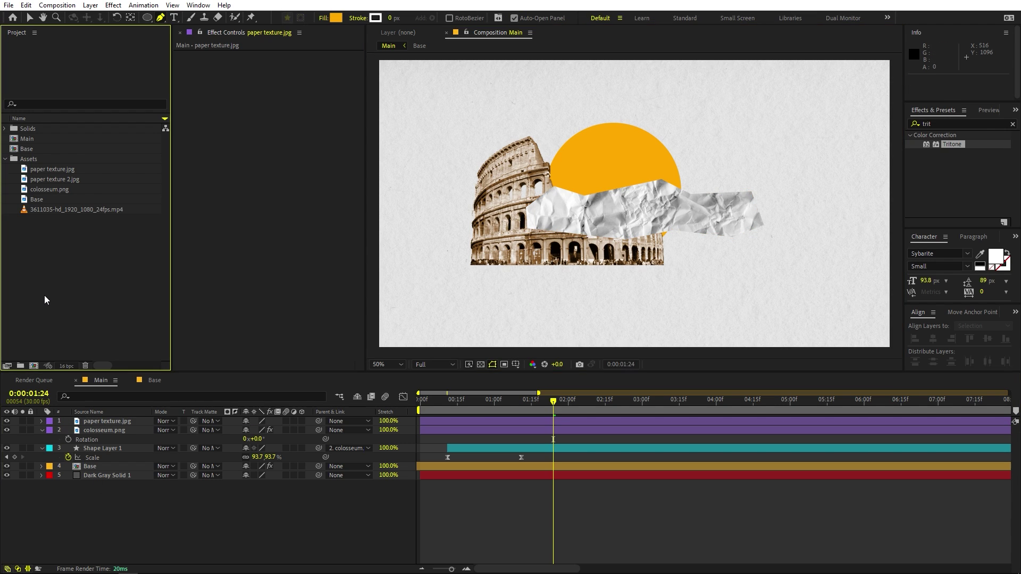
- Create a text layer reading COLOSSEUM below the building
left_click(173, 17)
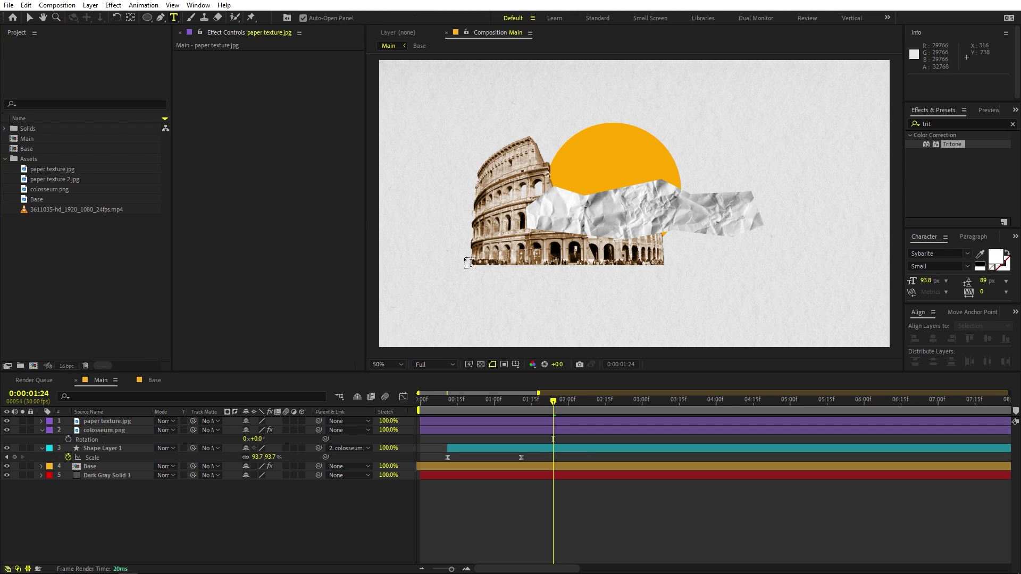
left_click(503, 304)
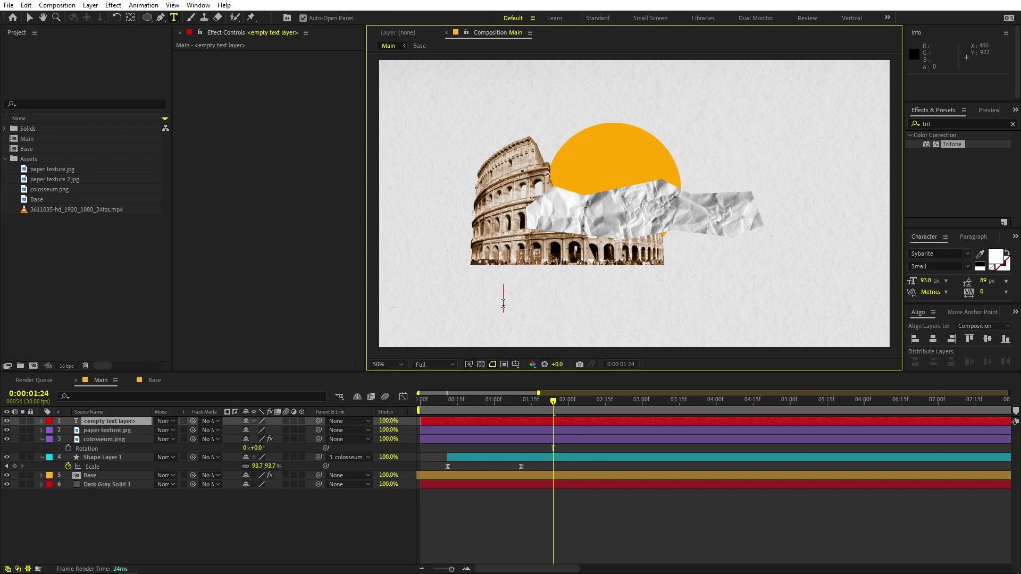
type("CO")
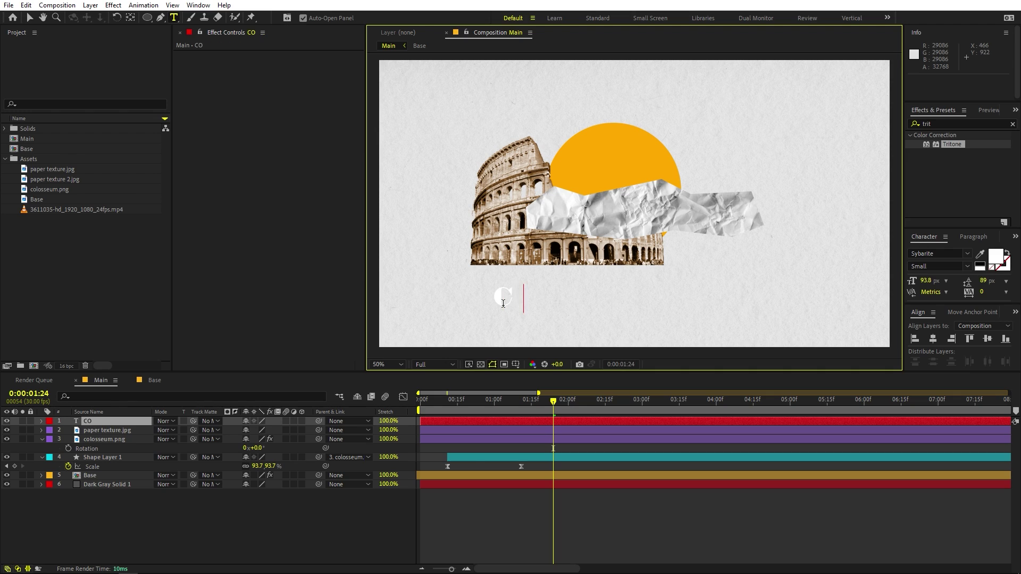
type("LOSS")
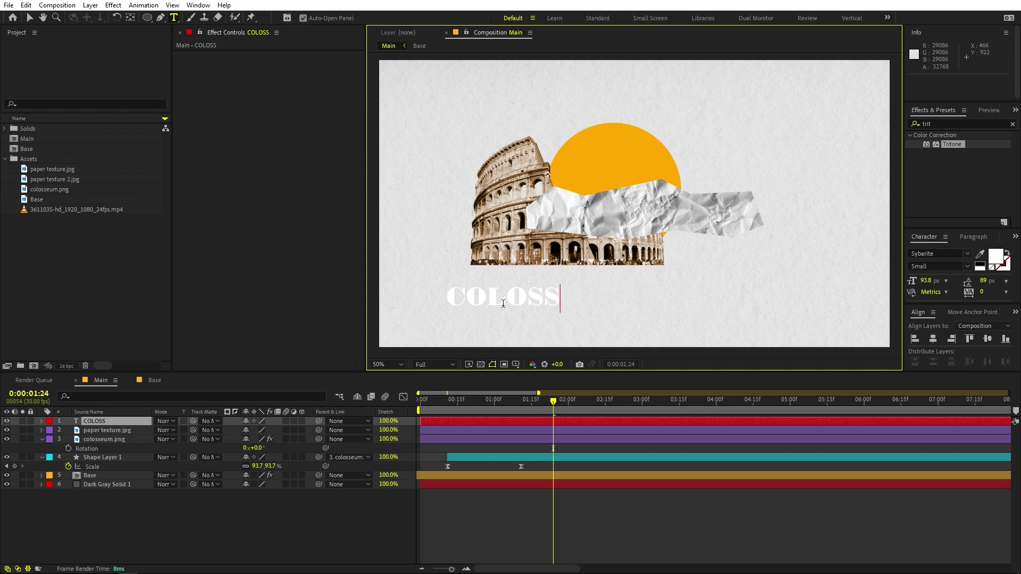
type("EUN")
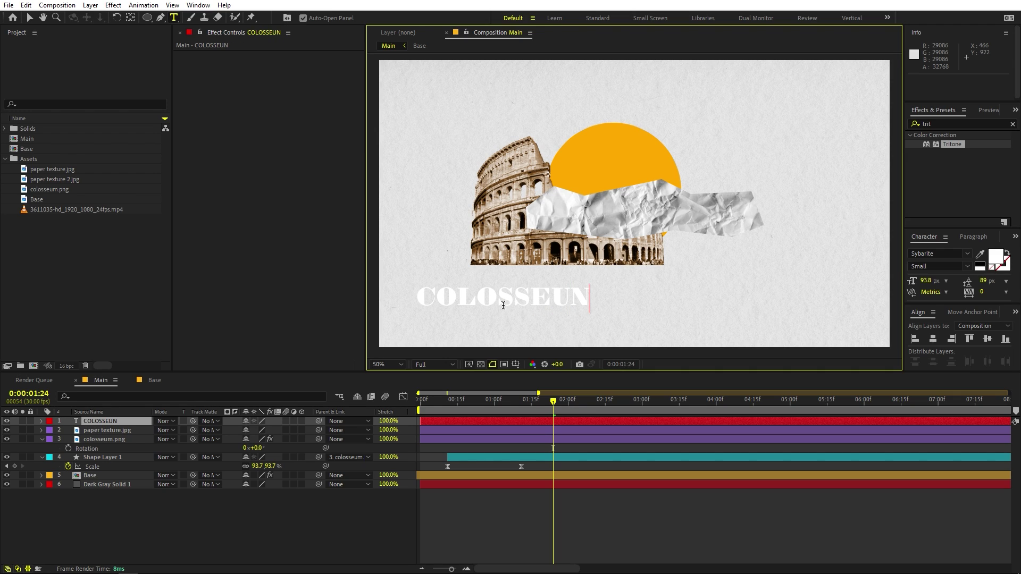
key("BackSpace")
type("M")
- Set the fill color of the whole COLOSSEUM text to black, 000000
key("ctrl+a")
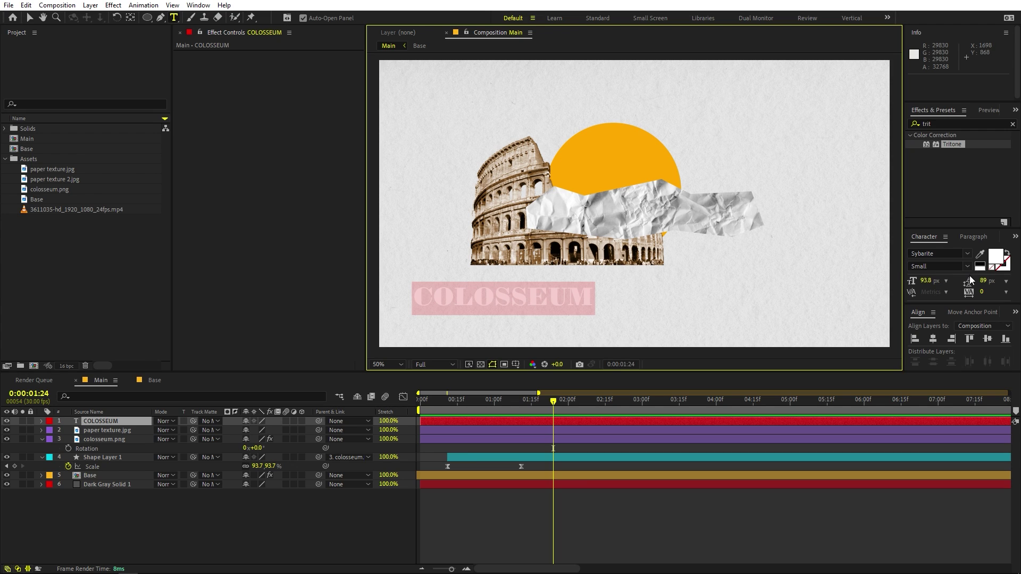
left_click(995, 260)
type("000000")
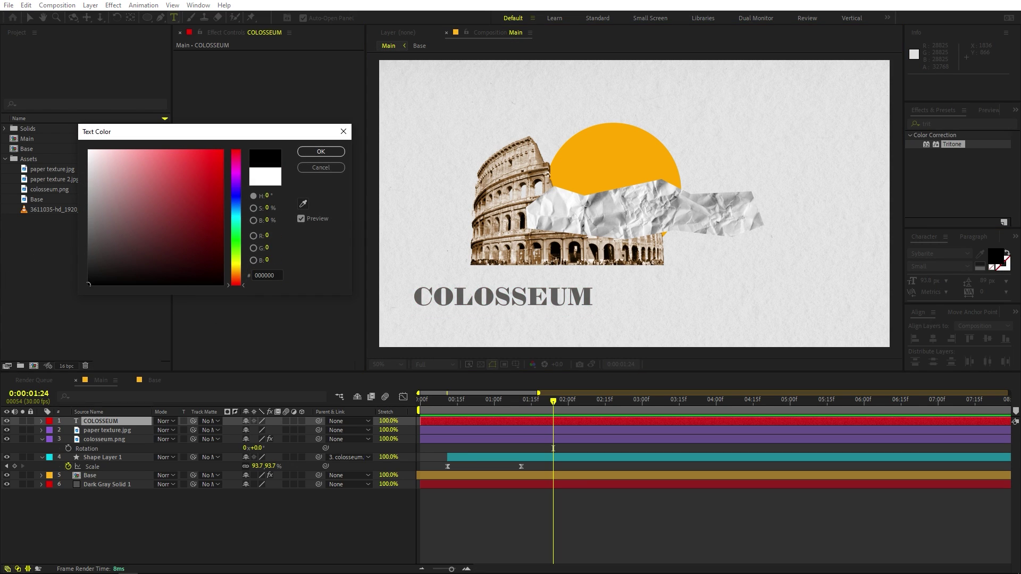
left_click(320, 152)
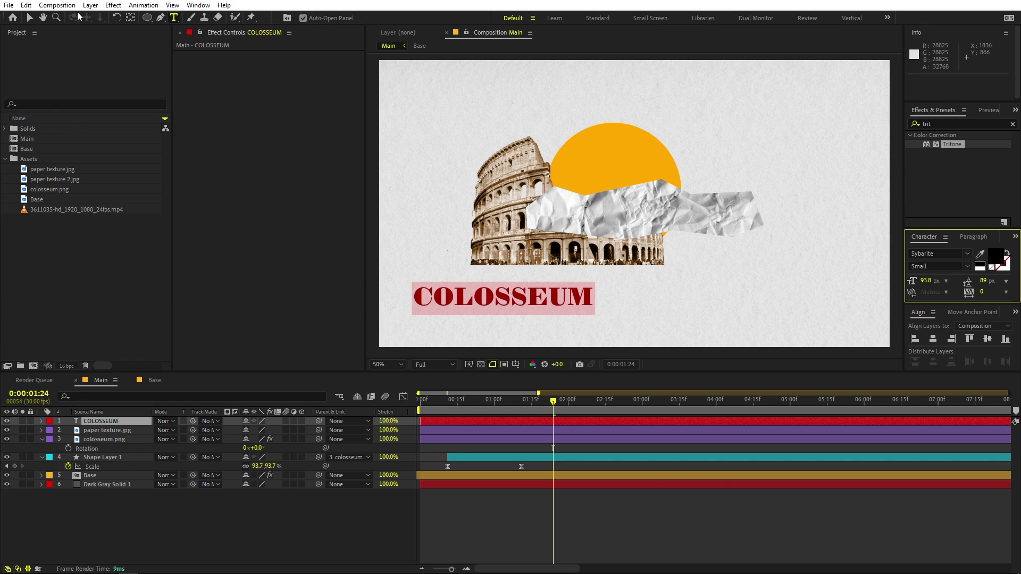
- Move the COLOSSEUM text onto the paper strip and center it horizontally and vertically in the composition
left_click(30, 18)
left_click_drag(491, 307, 630, 220)
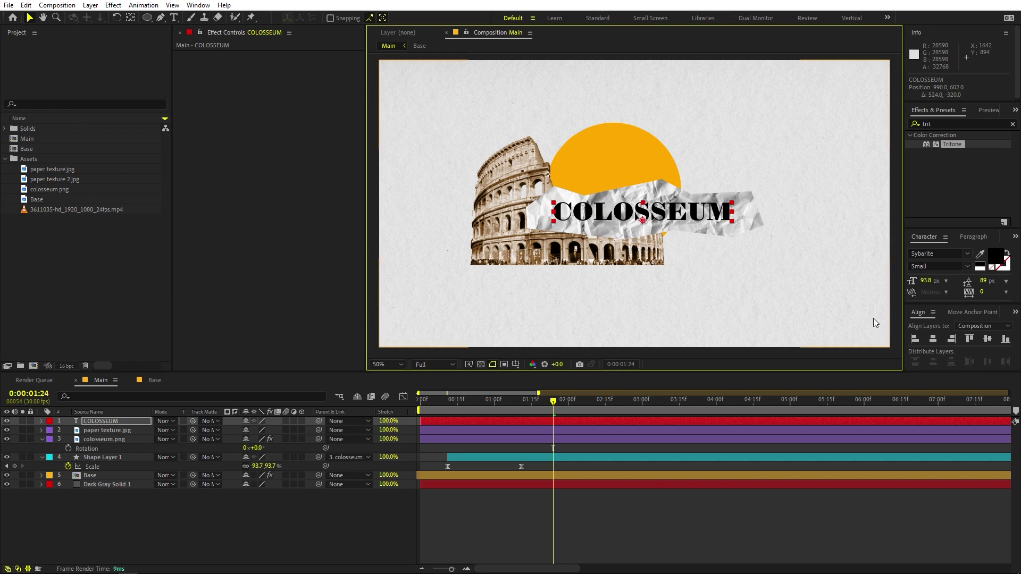
left_click(933, 339)
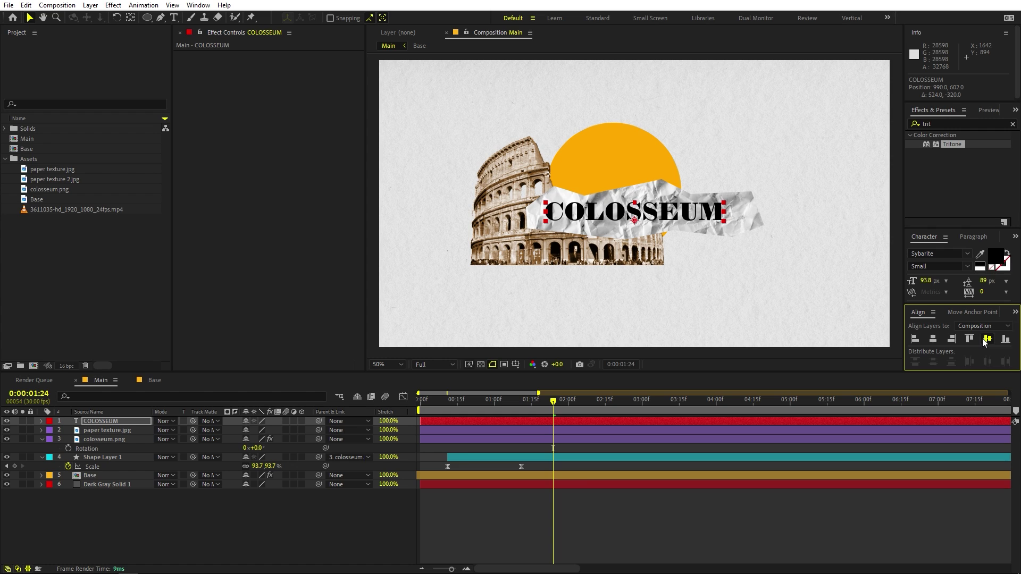
left_click(986, 339)
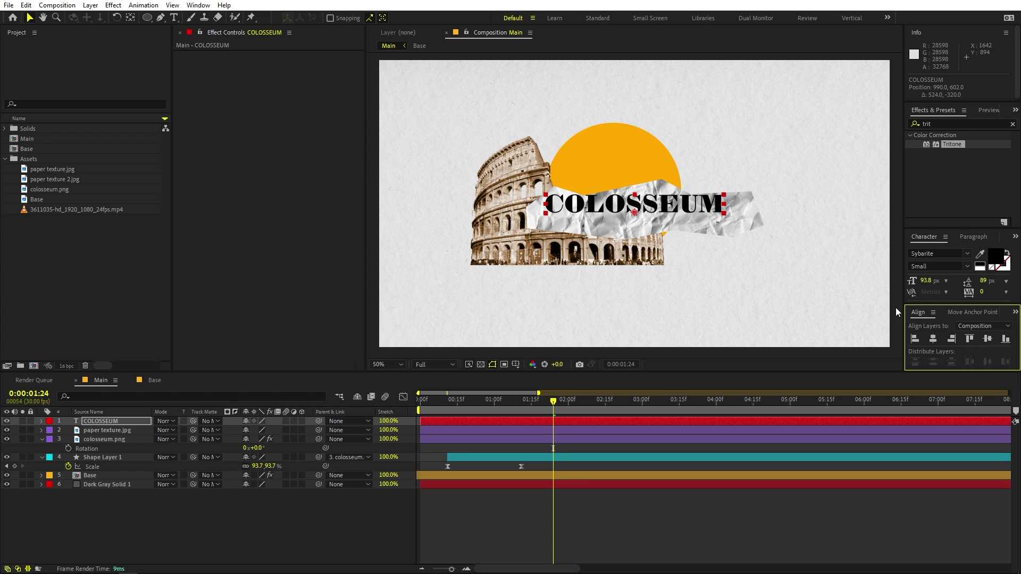
- Center the masked paper texture.jpg strip horizontally and vertically in the composition behind the text
left_click(107, 431)
left_click(933, 339)
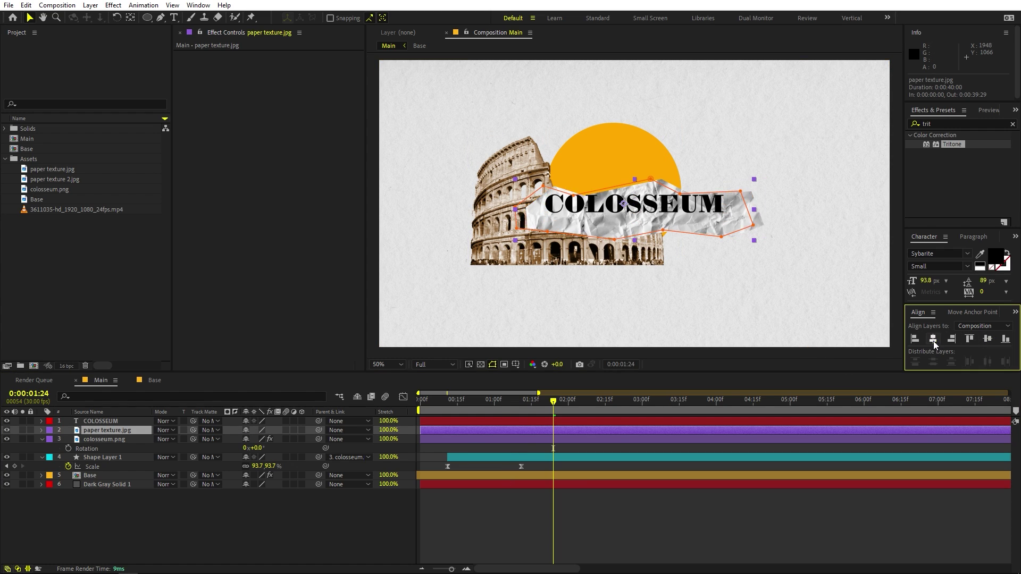
left_click(987, 339)
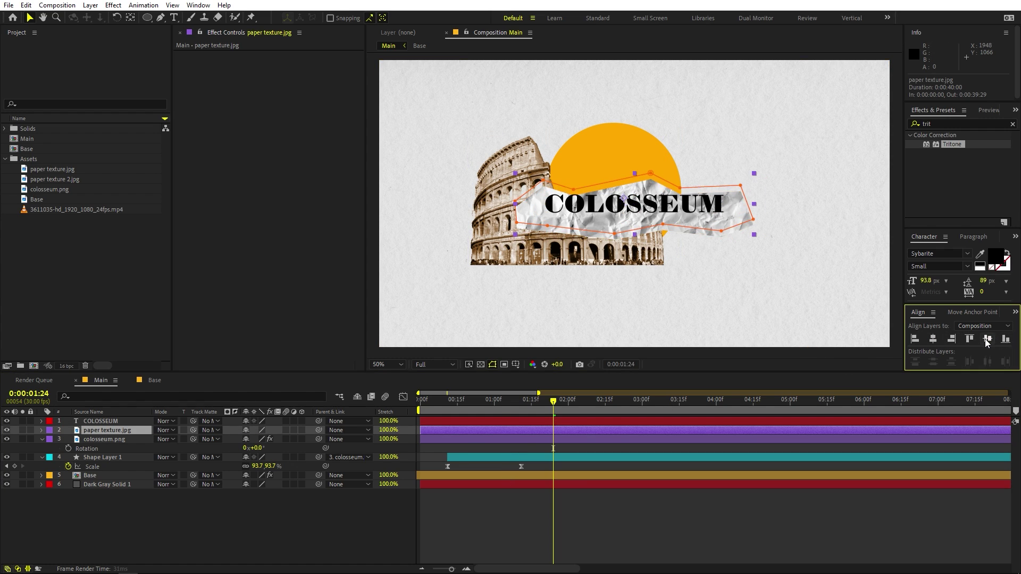
left_click(703, 504)
- Set the COLOSSEUM text layer's Scale to 101.2%
left_click(108, 422)
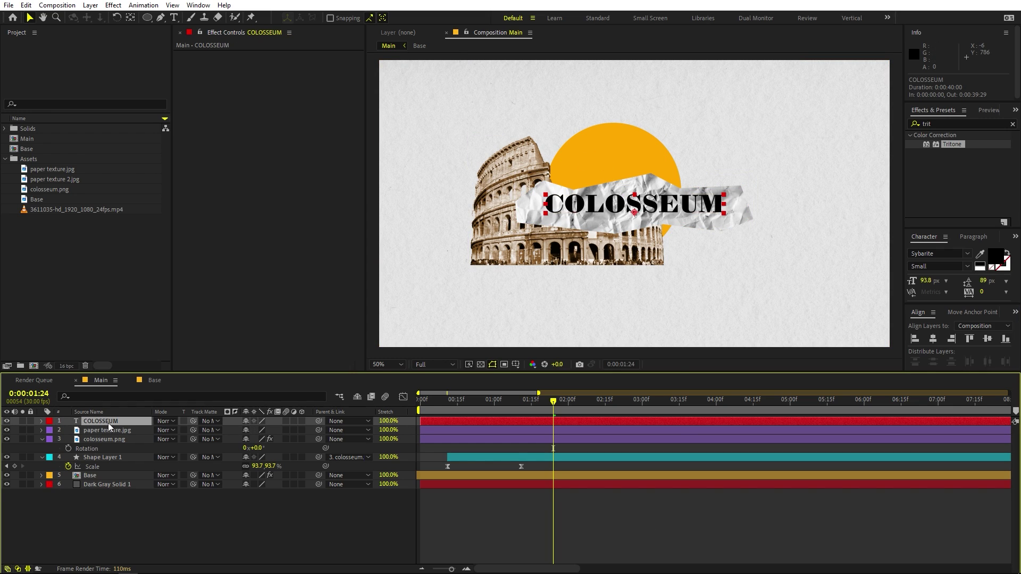
key("s")
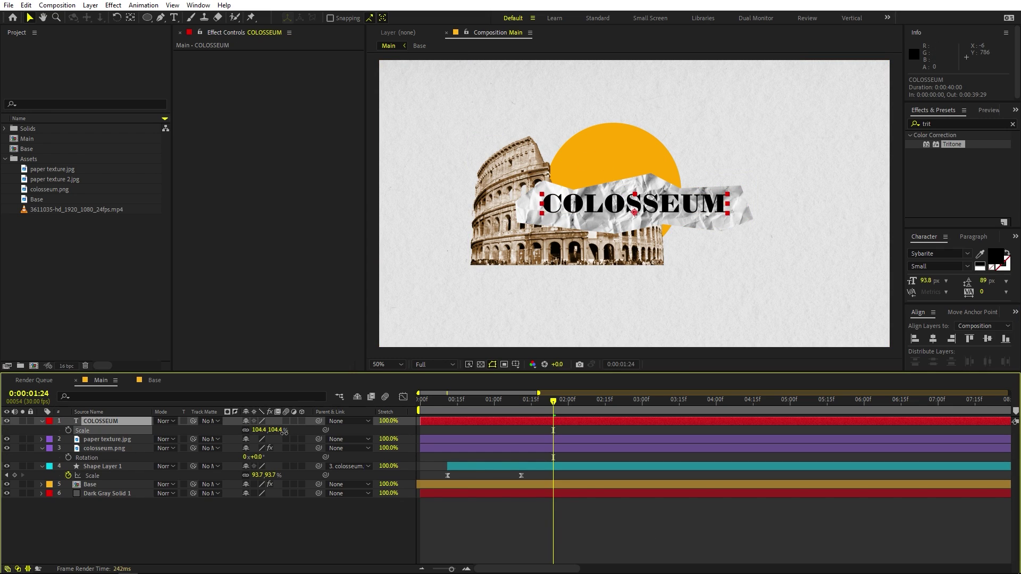
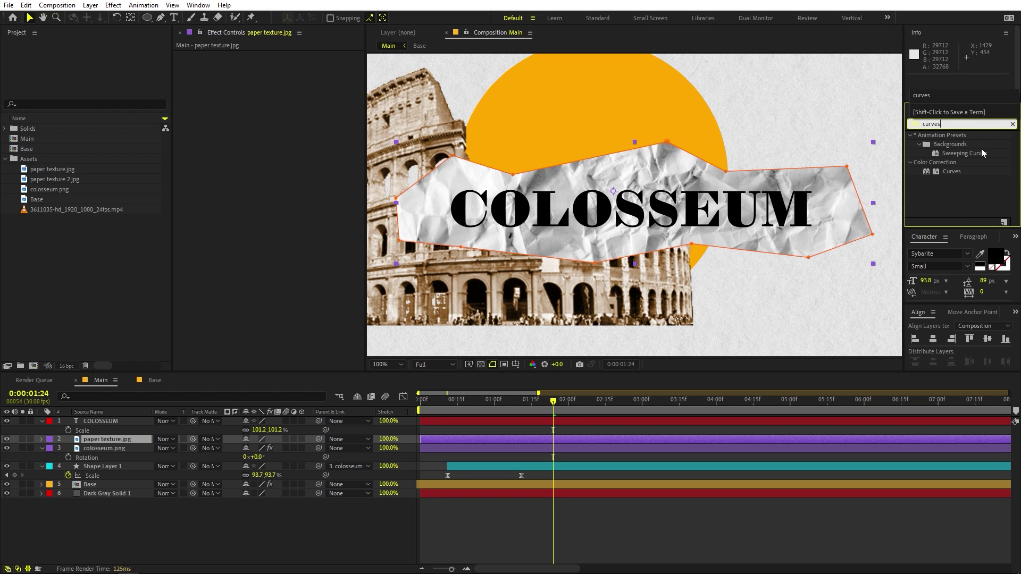
- Apply the Curves and Tint effects to the paper texture.jpg layer
left_click_drag(952, 174, 123, 443)
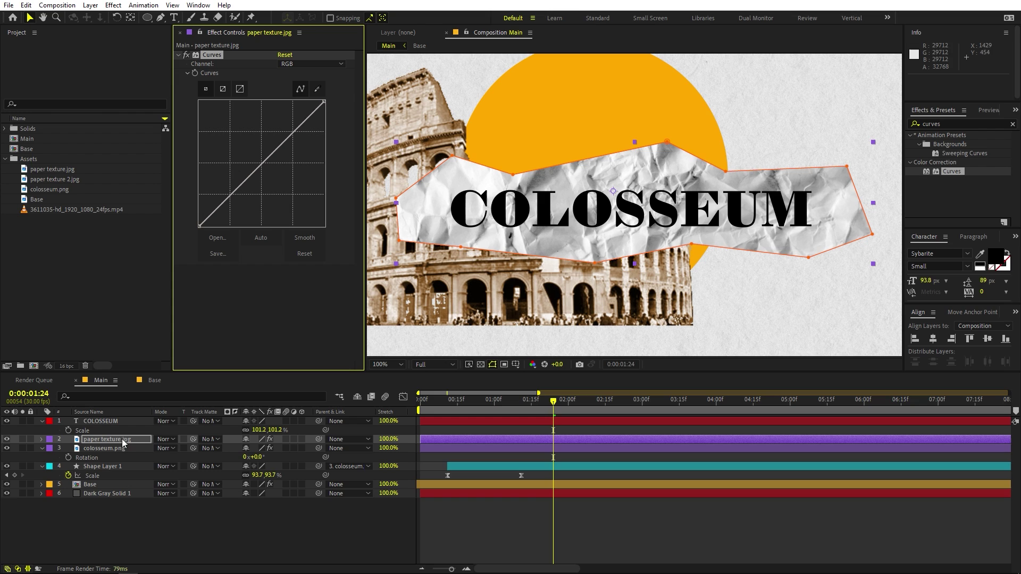
double_click(961, 123)
type("tin")
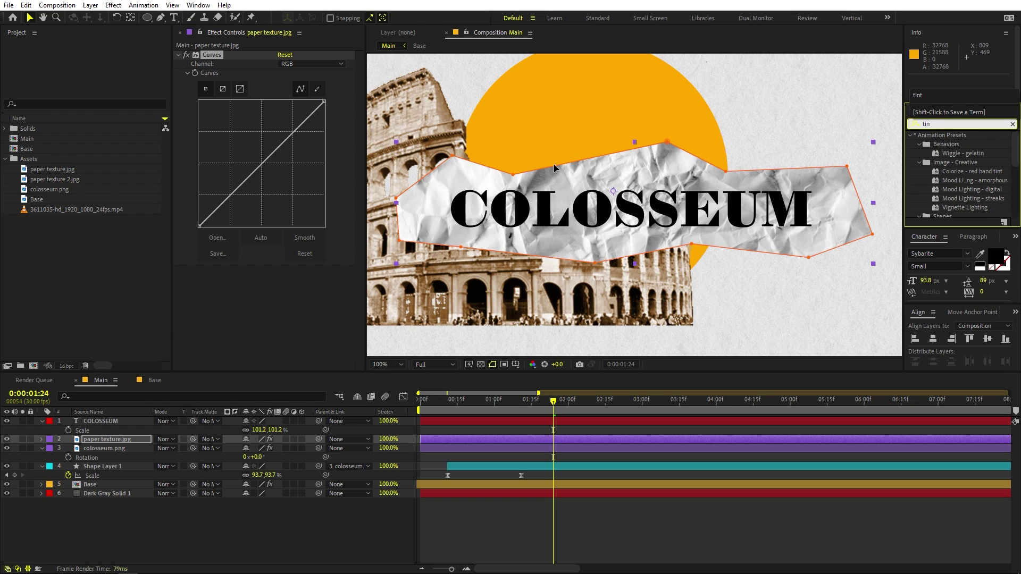
type("t")
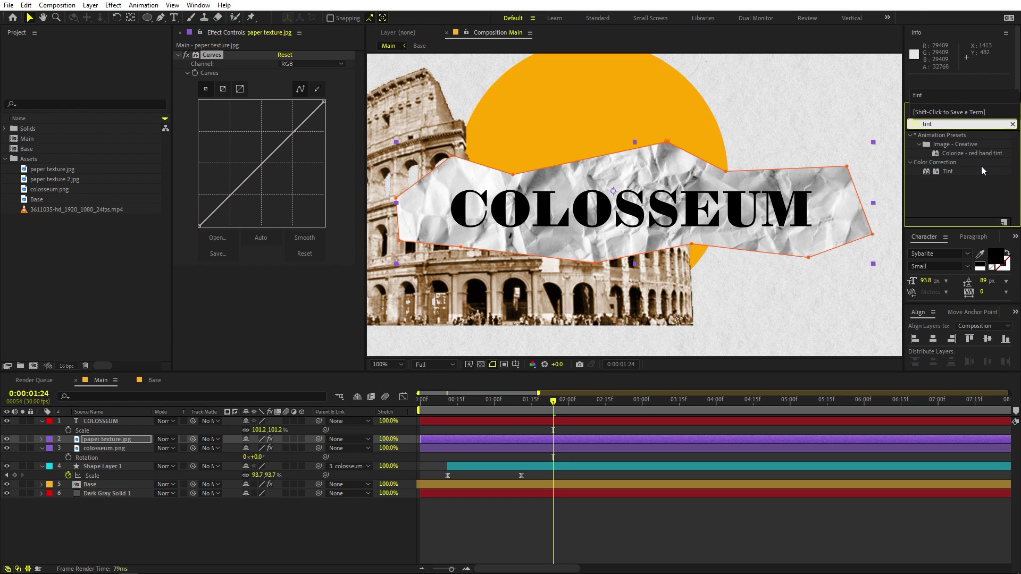
left_click_drag(949, 170, 246, 267)
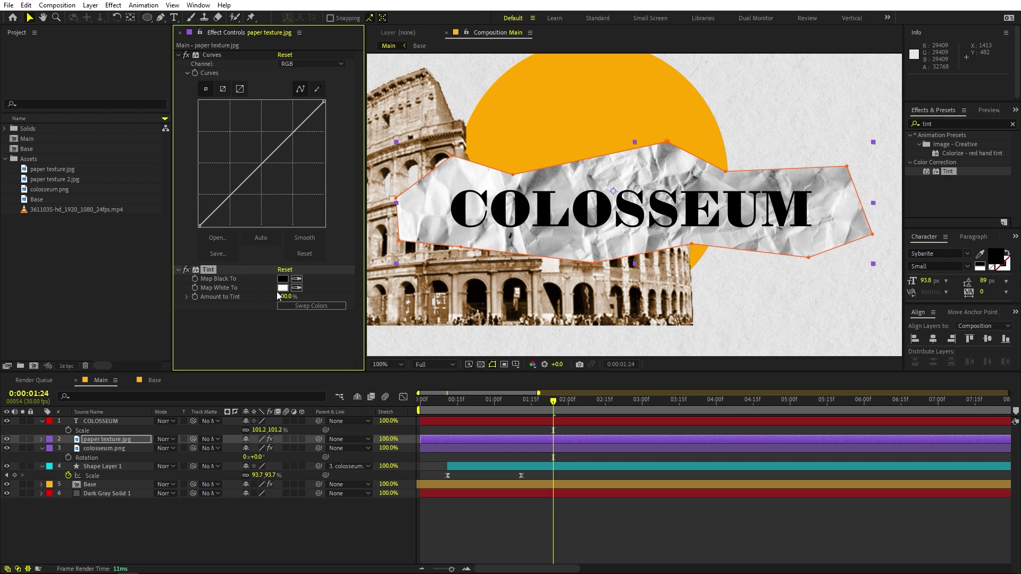
- Set the Tint effect's Map White To color on the paper strip to red, E60000
left_click(296, 279)
left_click(283, 287)
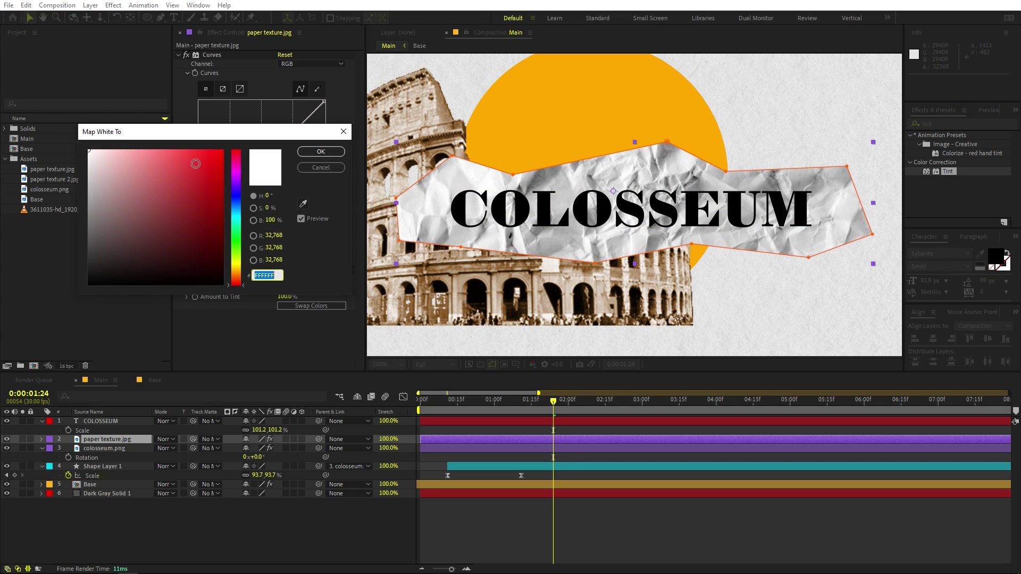
left_click_drag(195, 163, 222, 162)
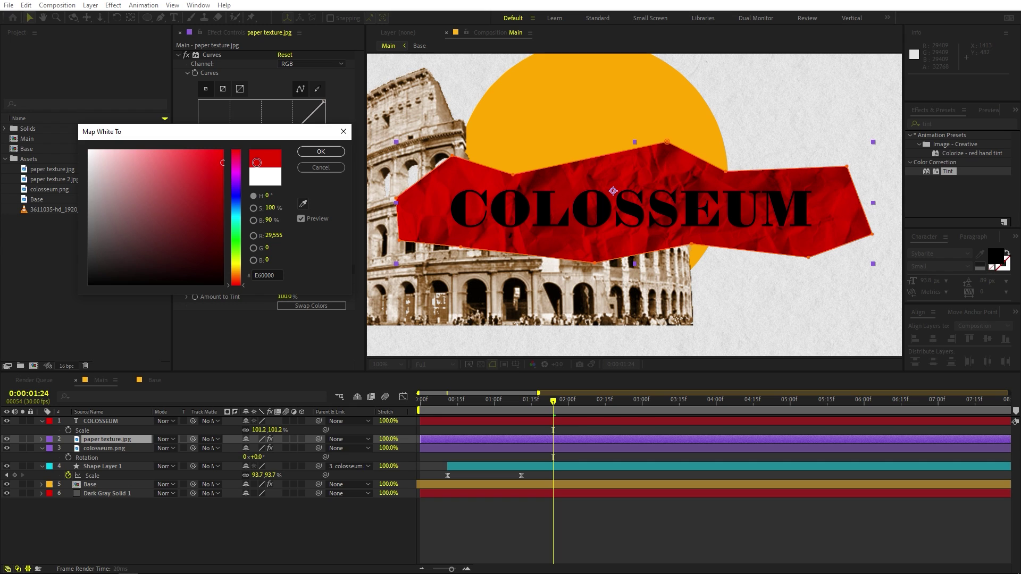
left_click(307, 152)
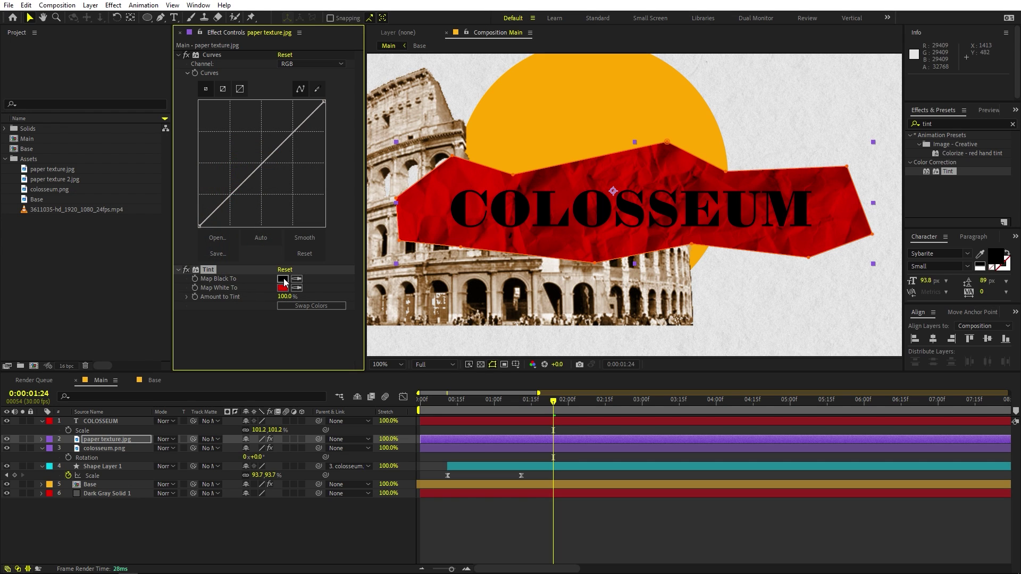
- Bow the RGB curve upward with one shadow point and one highlight point in Curves to brighten the paper strip
left_click_drag(297, 134, 274, 125)
mouse_move(222, 190)
left_mouse_down()
mouse_move(237, 199)
mouse_move(199, 188)
mouse_move(210, 191)
left_mouse_up()
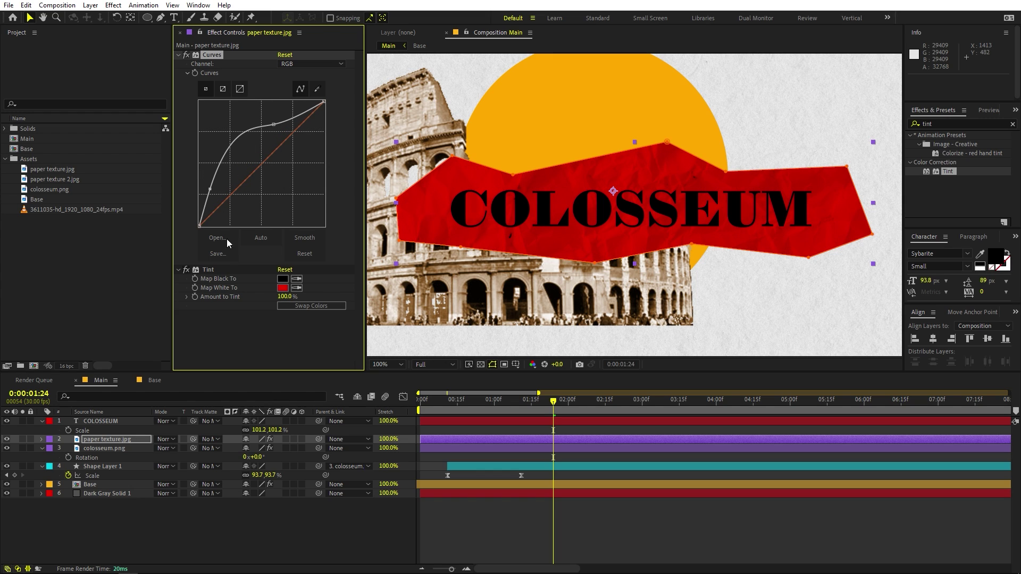
left_click(296, 306)
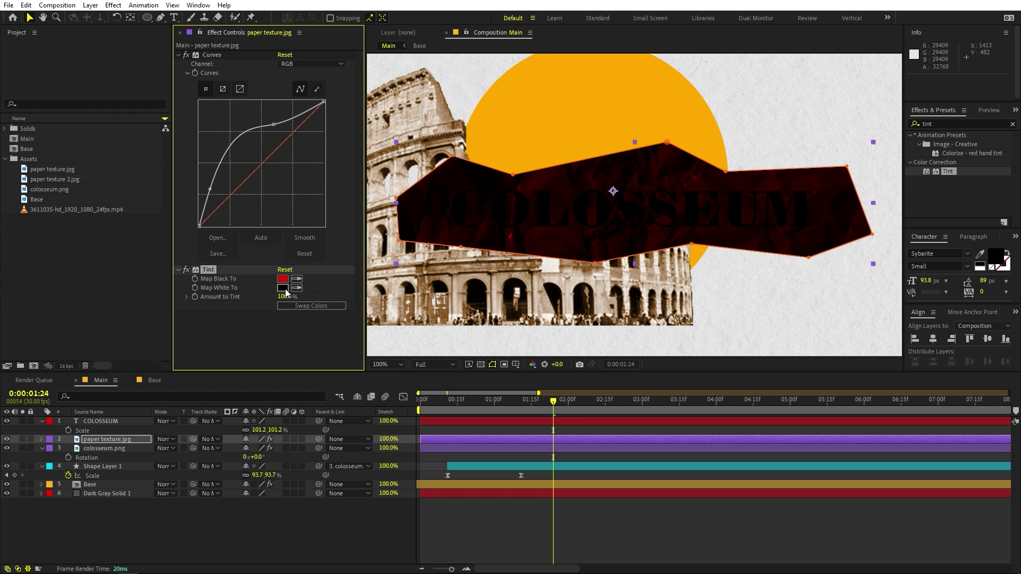
left_click(296, 307)
left_click(273, 123)
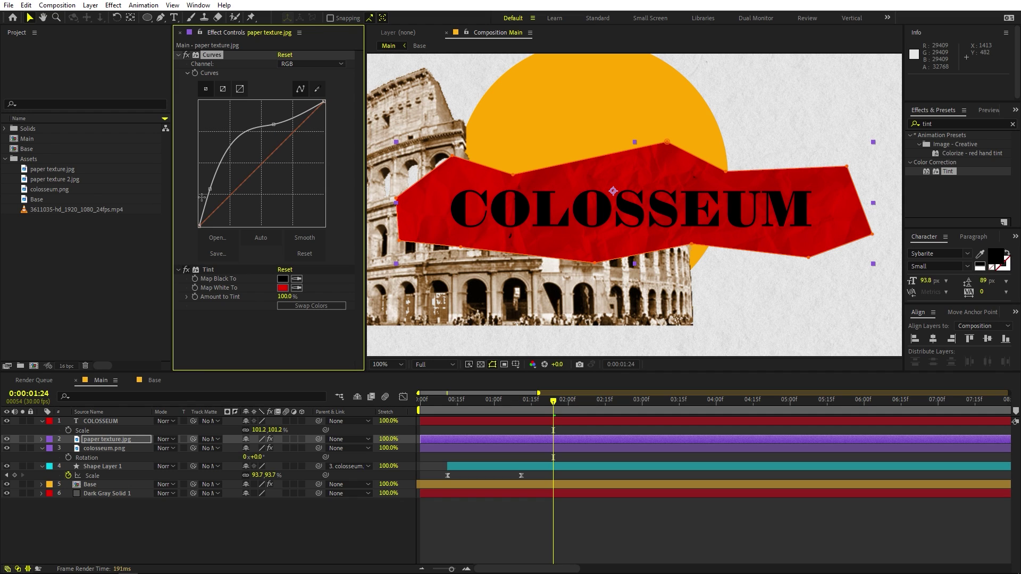
left_click_drag(210, 191, 213, 194)
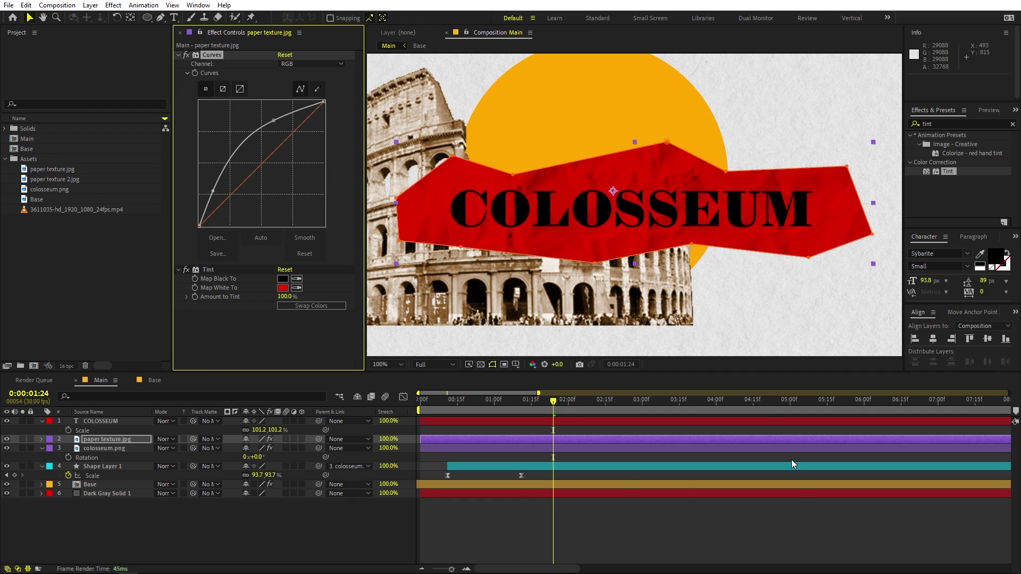
- Change the Tint effect's Map White To color on the paper strip to a lighter red, FF3131
key("period")
scroll(706, 161, "down", 4)
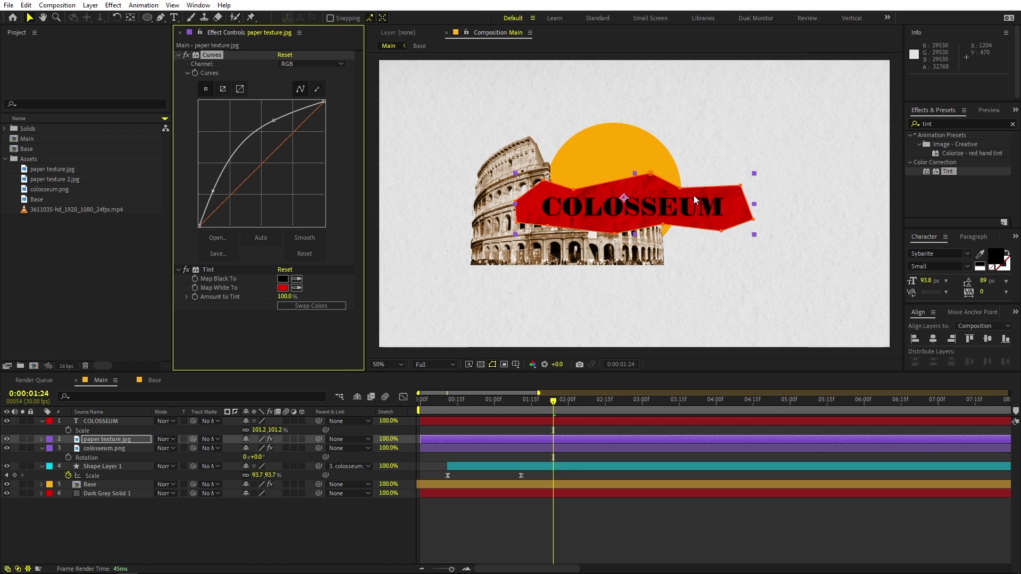
left_click(792, 548)
key("period")
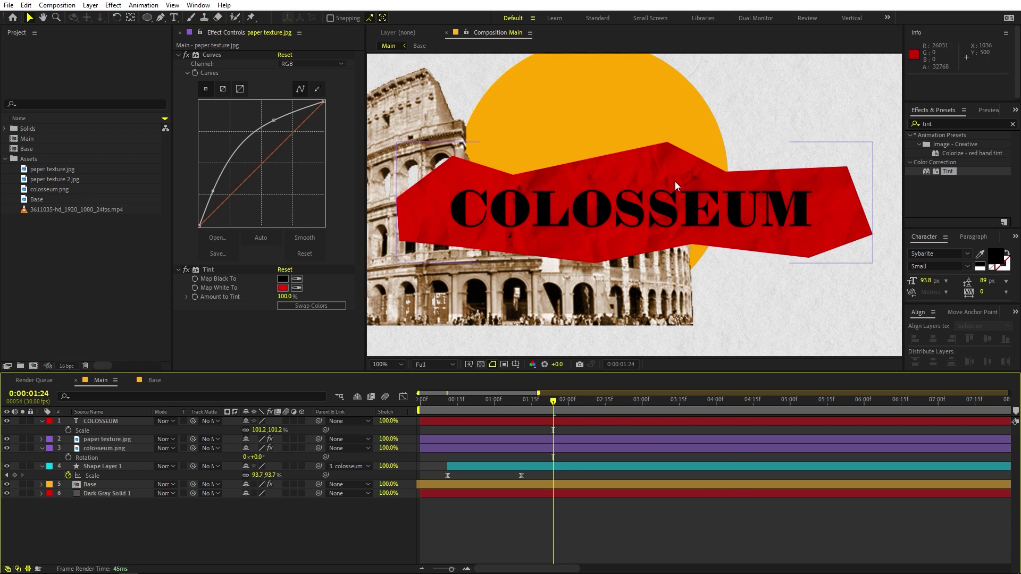
left_click(282, 288)
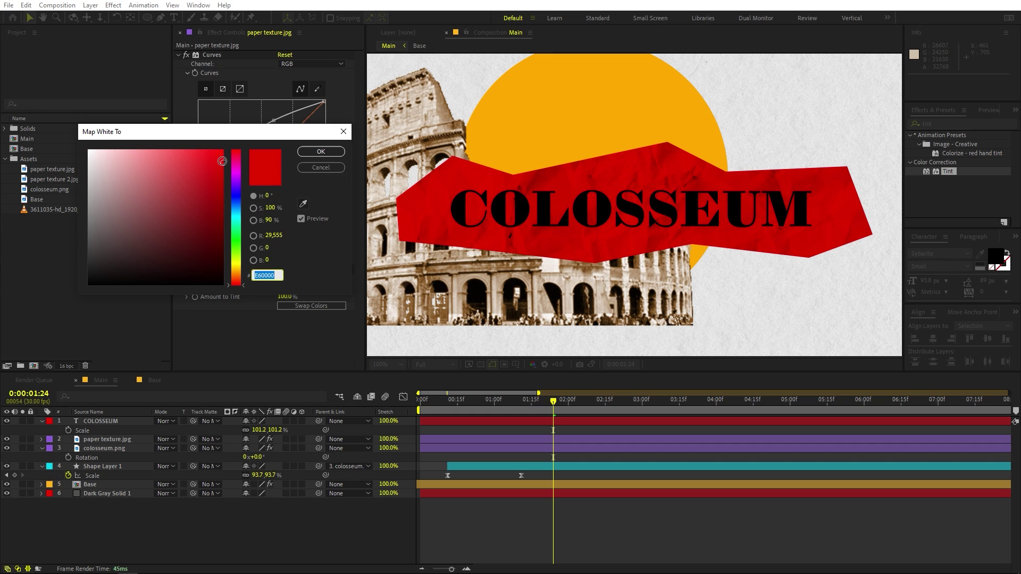
left_click_drag(222, 160, 197, 150)
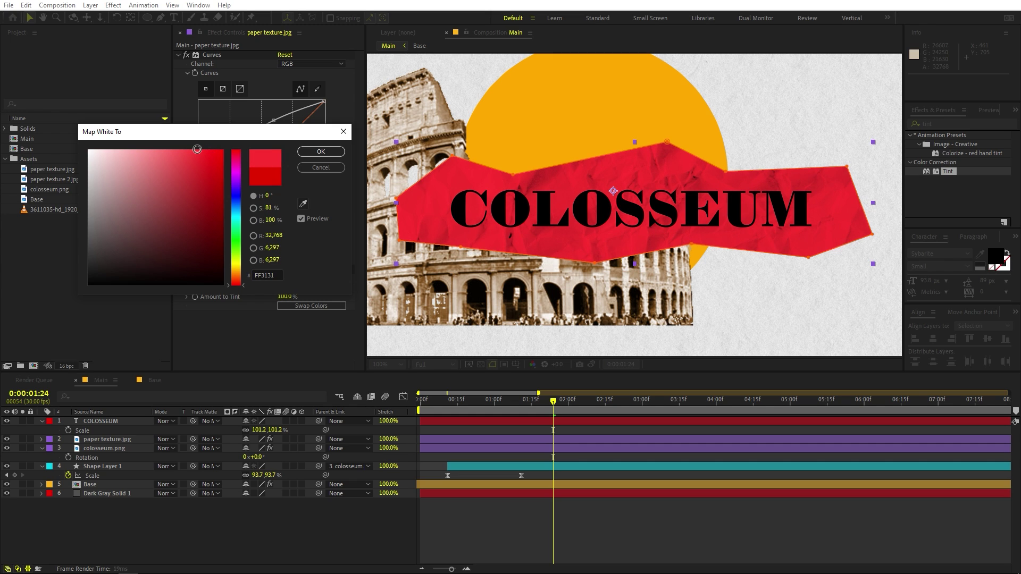
left_click(319, 152)
left_click(781, 545)
scroll(692, 273, "down", 2)
scroll(692, 272, "down", 2)
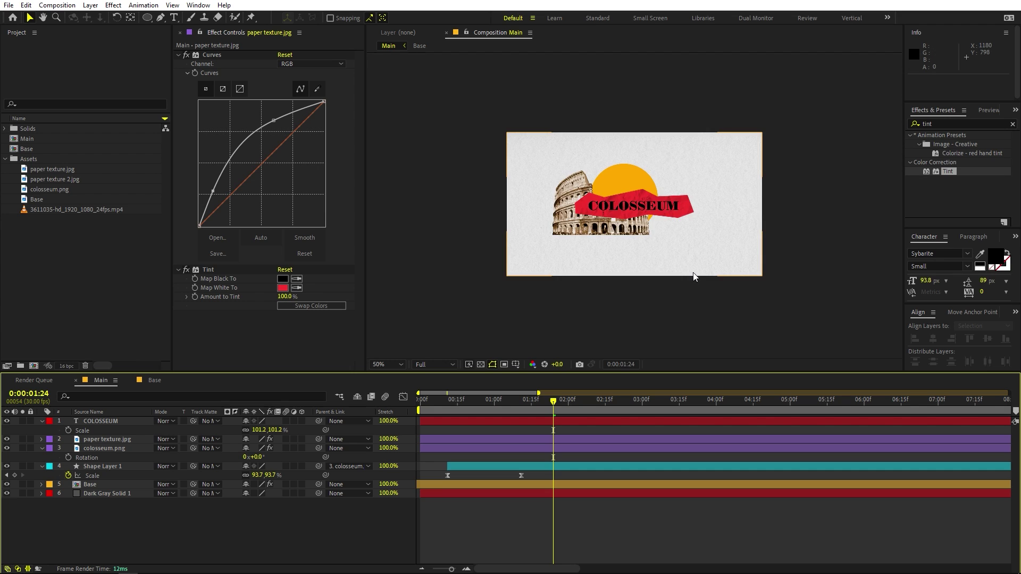
scroll(692, 272, "up", 4)
scroll(693, 272, "down", 2)
scroll(693, 272, "up", 2)
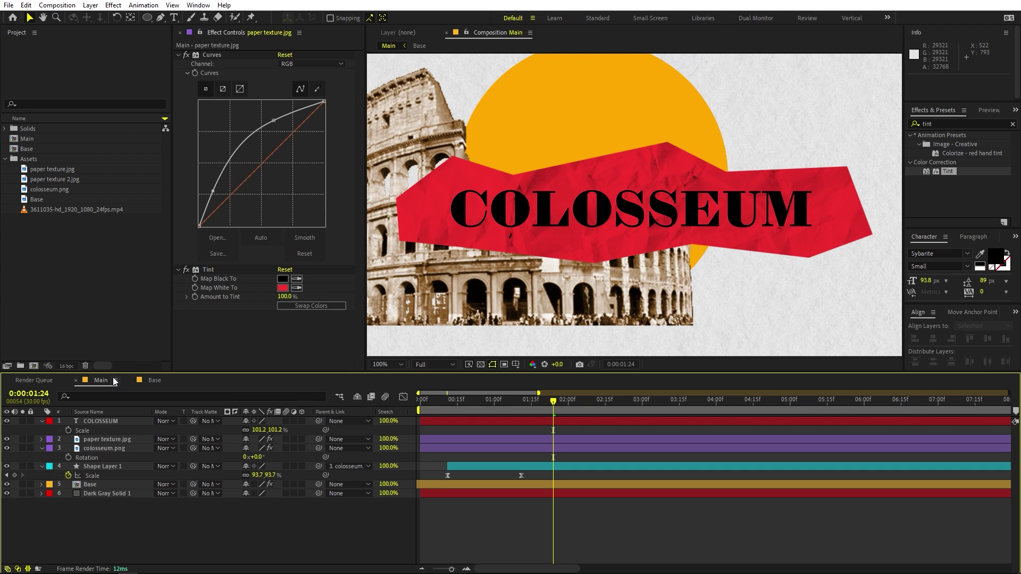
- Parent the COLOSSEUM text layer to paper texture.jpg and move the strip right in the composition to about 1270, 469
left_click(110, 421)
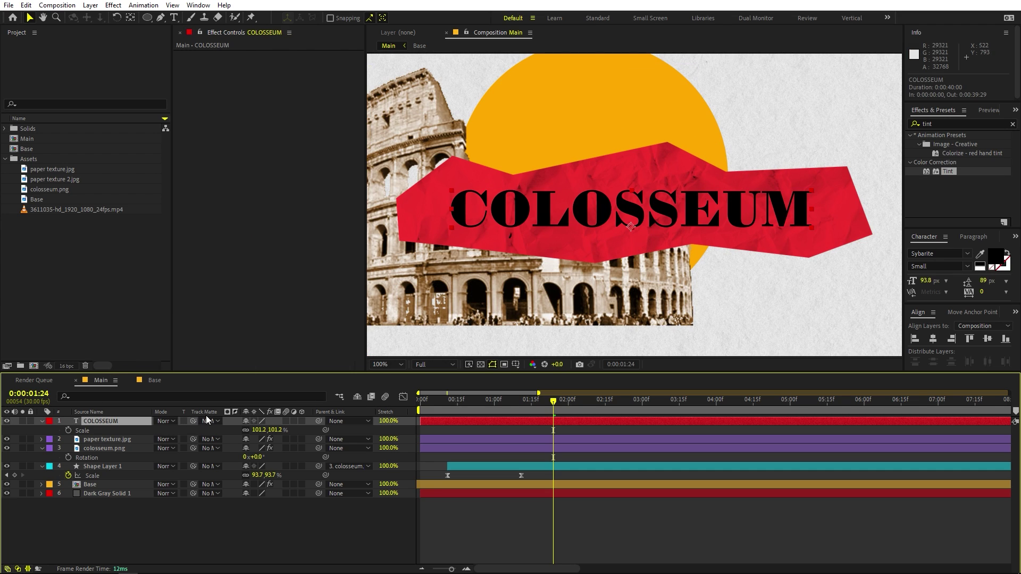
left_click_drag(318, 421, 102, 440)
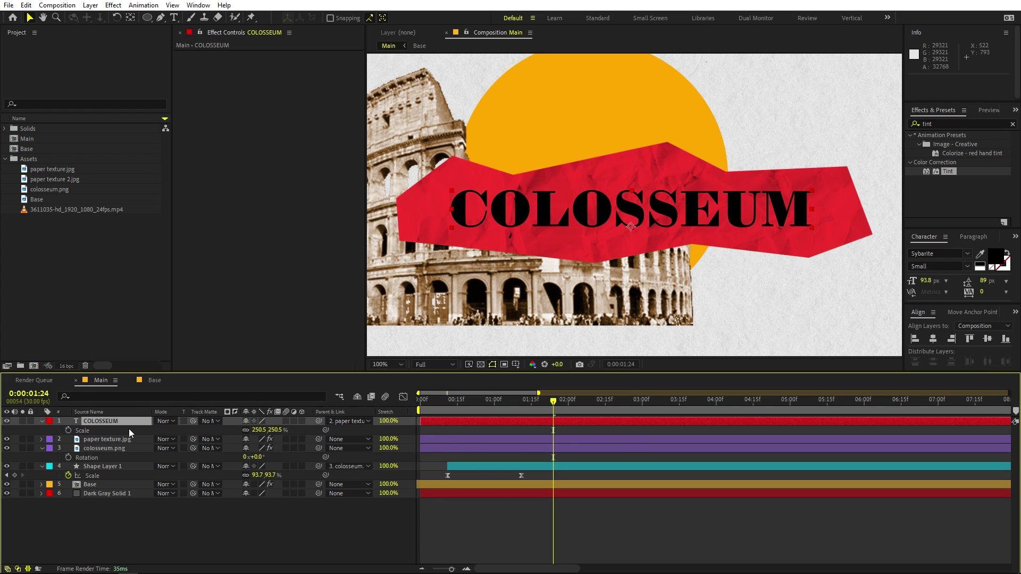
left_click(114, 437)
left_click_drag(560, 234, 712, 238)
key("comma")
key("comma")
key("comma")
key("comma")
left_click(397, 364)
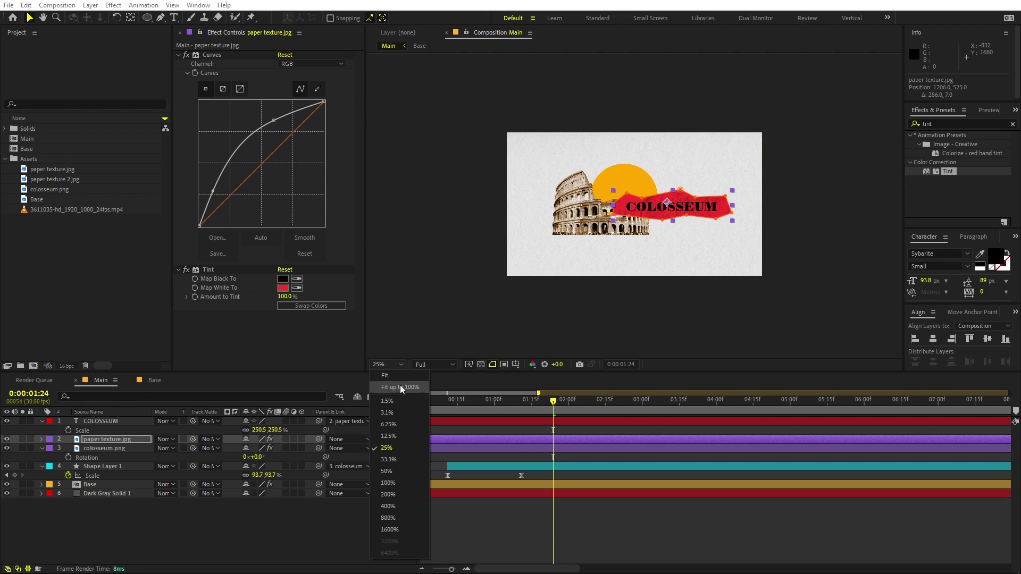
left_click(400, 385)
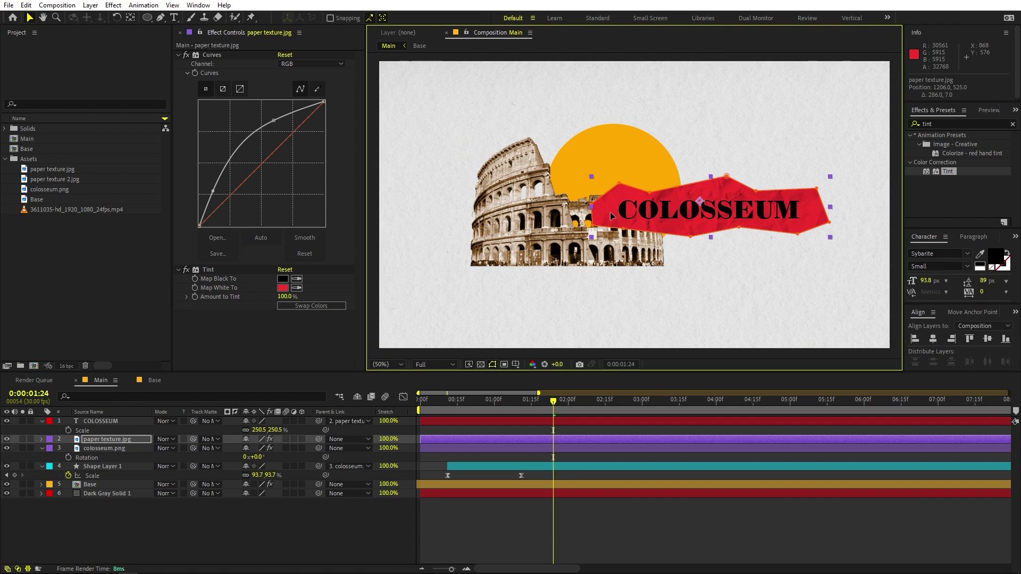
left_click_drag(611, 215, 628, 201)
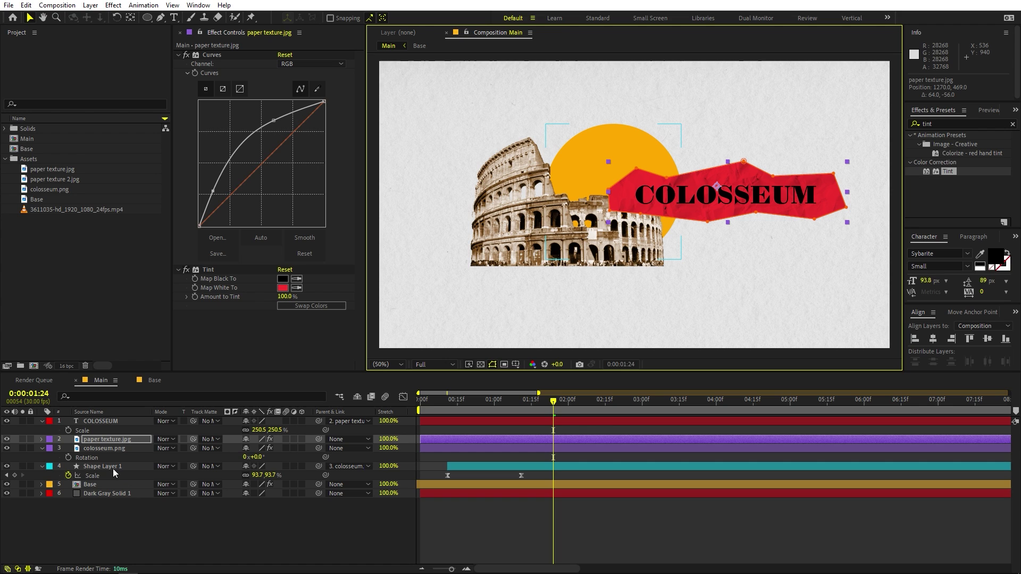
- Move colosseum.png down and left to about 616, 572, and the paper strip to about 1336, 509
left_click(113, 449)
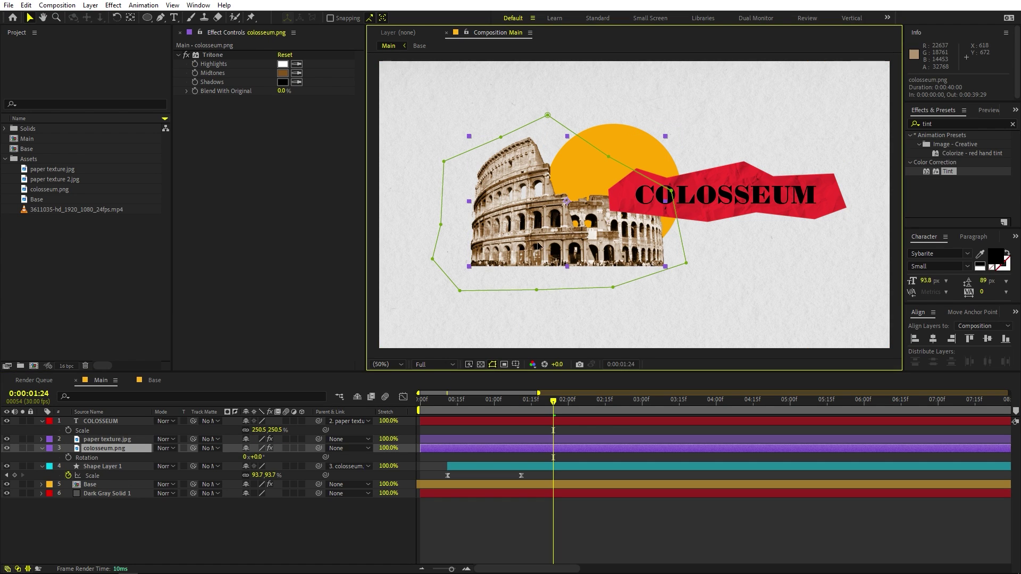
left_click_drag(538, 245, 514, 257)
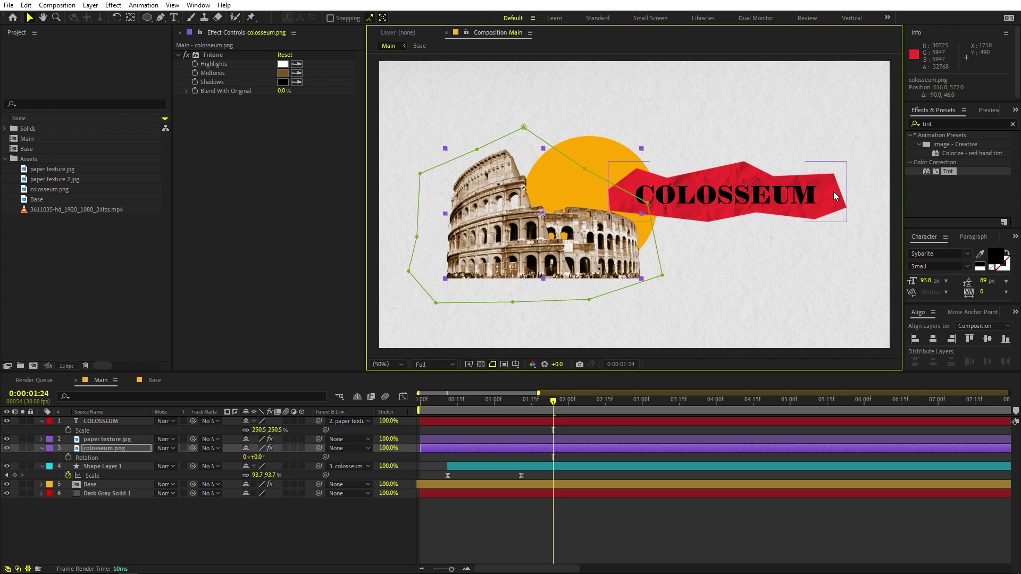
left_click_drag(833, 191, 849, 203)
key("Return")
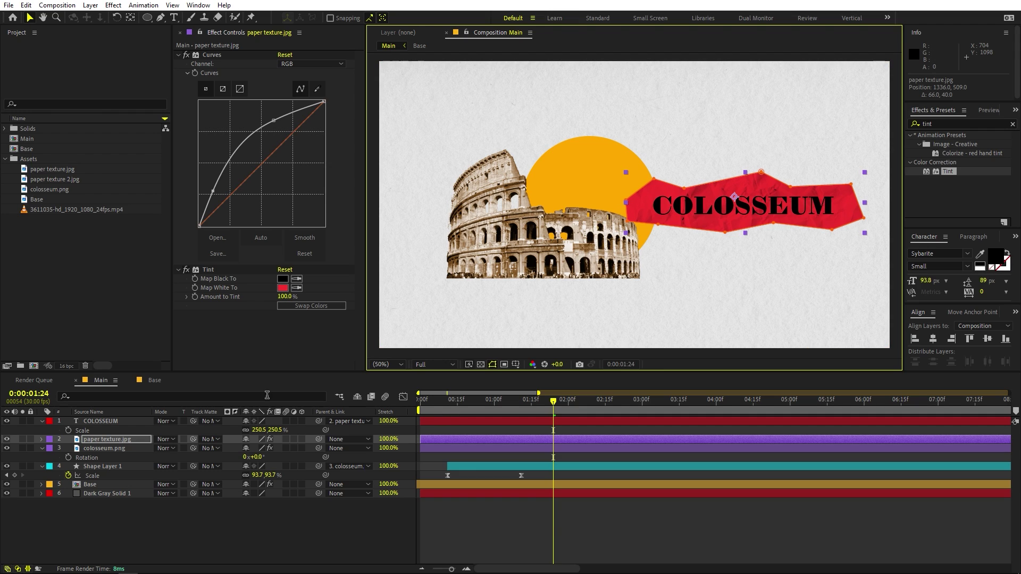
- Keyframe the Mask Path of the paper texture.jpg strip's full shape at 0:00:01:25
left_click(96, 438)
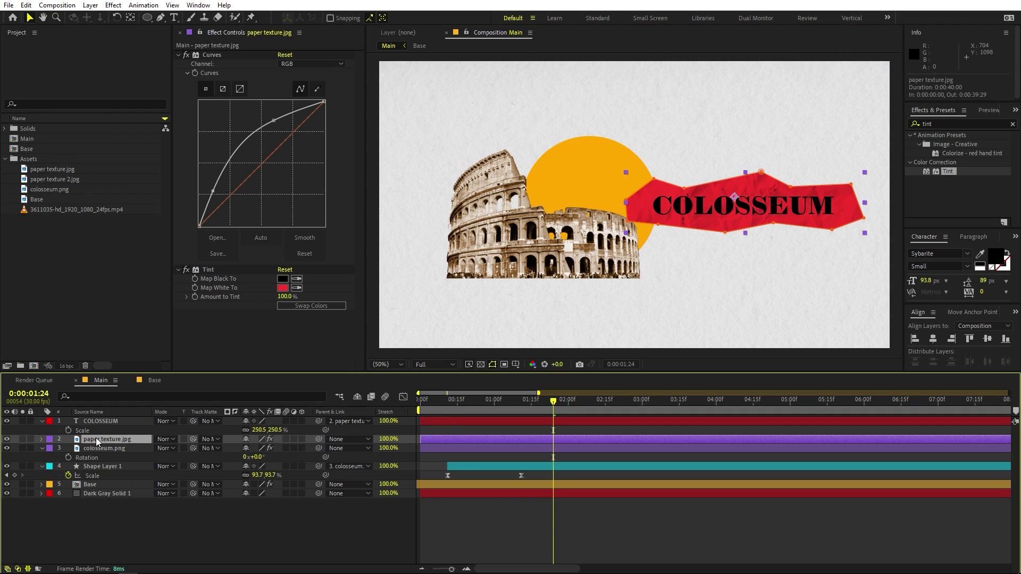
key("m")
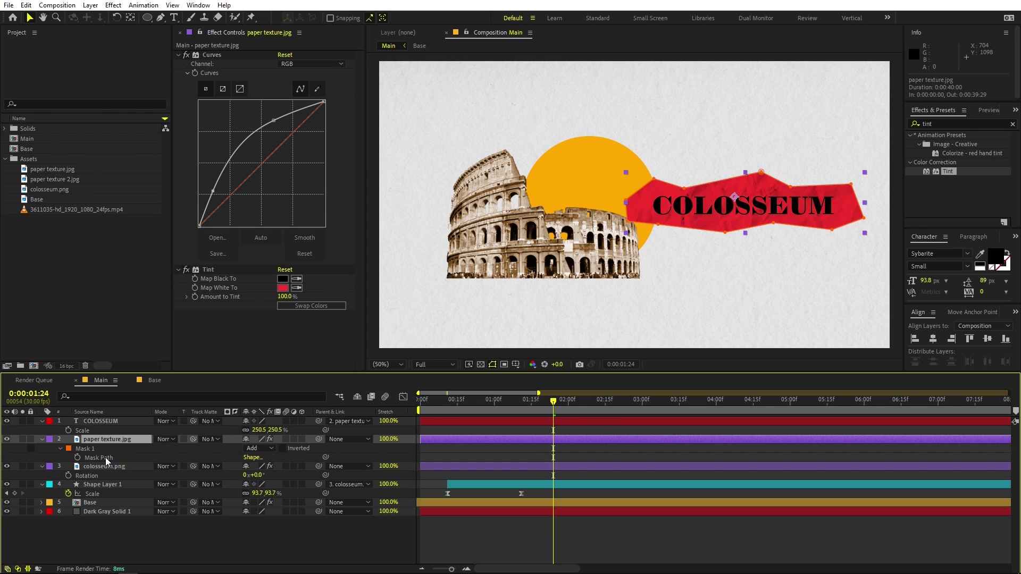
left_click(77, 458)
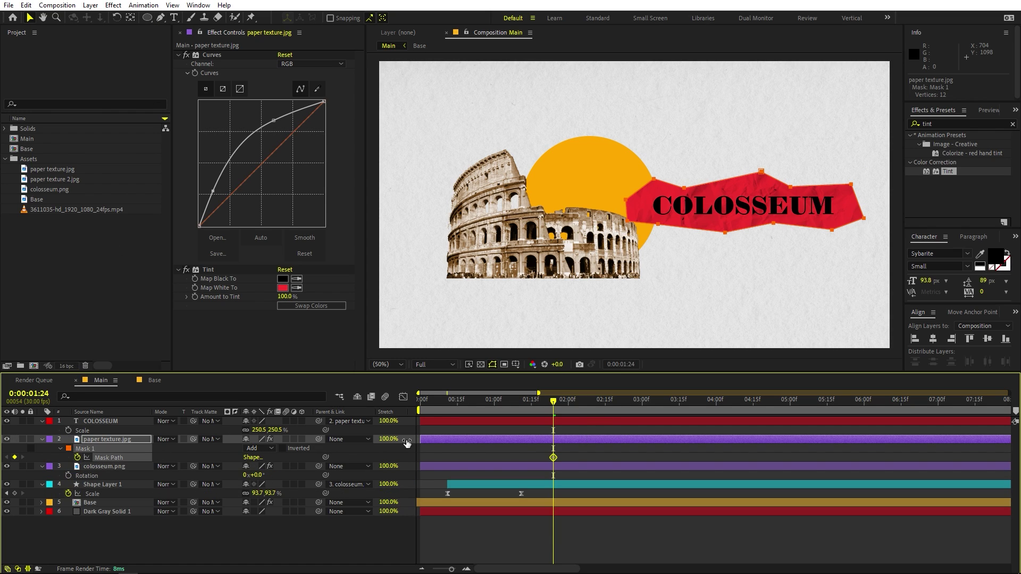
left_click_drag(454, 570, 458, 570)
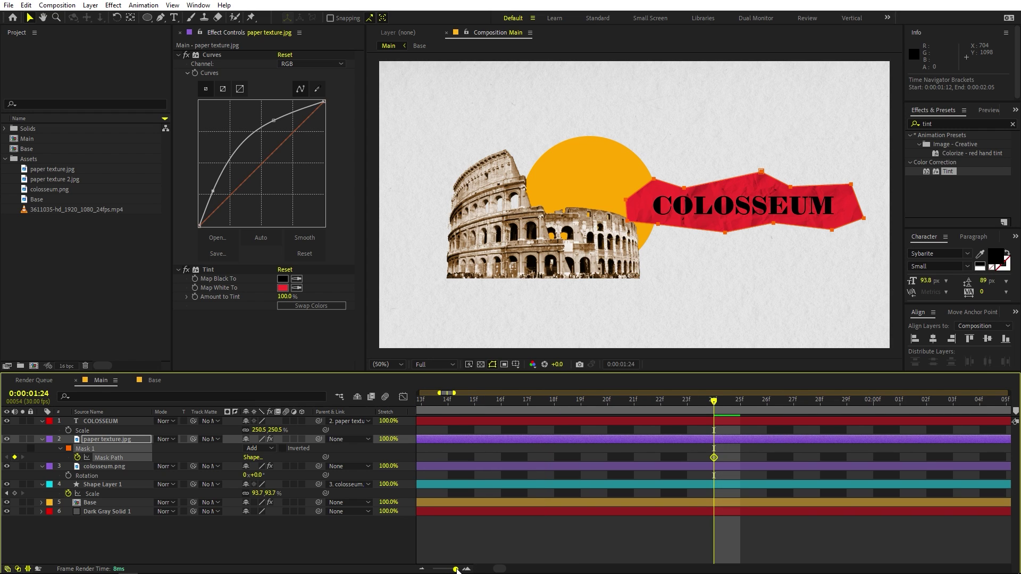
left_click_drag(713, 458, 739, 457)
- At 0:00:01:20, pull the right-end vertices of the strip's mask inward and slightly lower its top peak with the Pen tool
left_click_drag(728, 408, 613, 413)
left_click(160, 18)
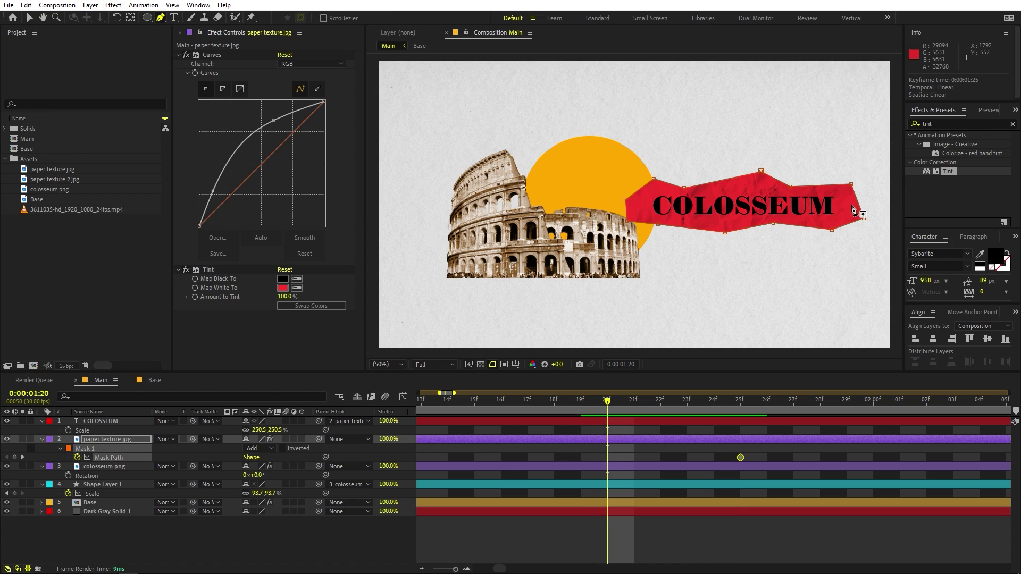
left_click_drag(851, 184, 839, 187)
left_click(839, 186, "ctrl")
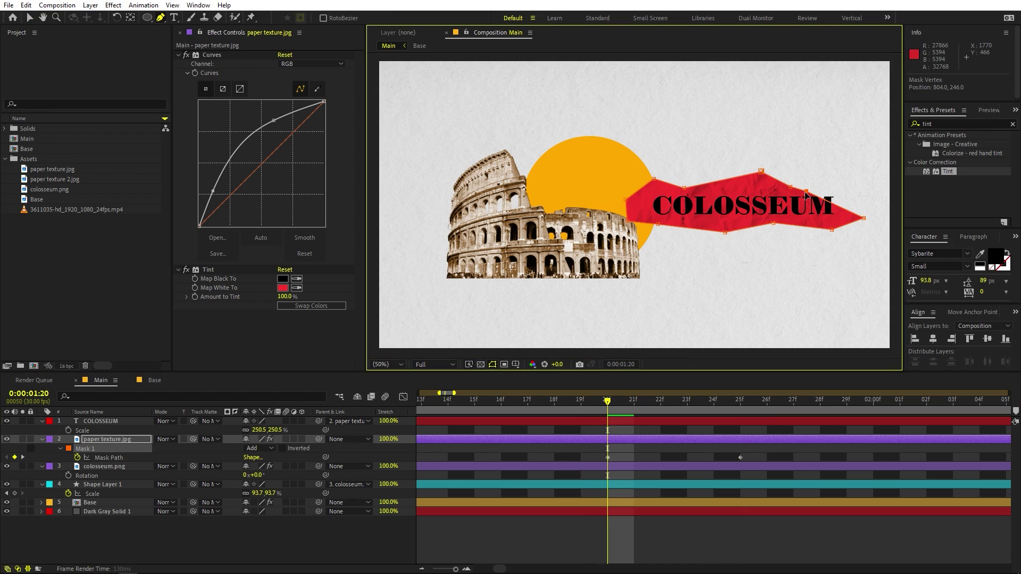
left_click_drag(866, 219, 806, 191)
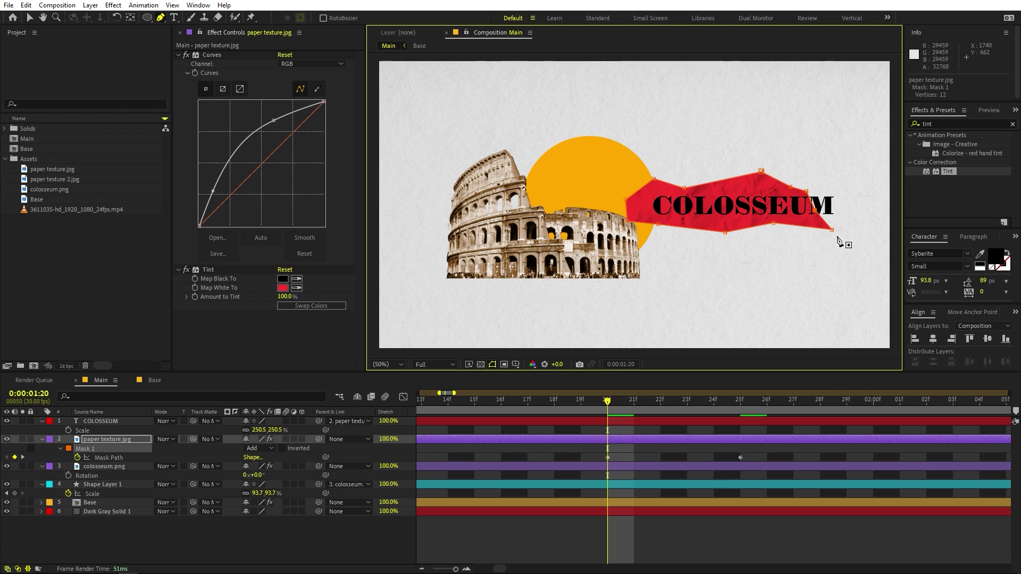
left_click_drag(831, 230, 804, 225)
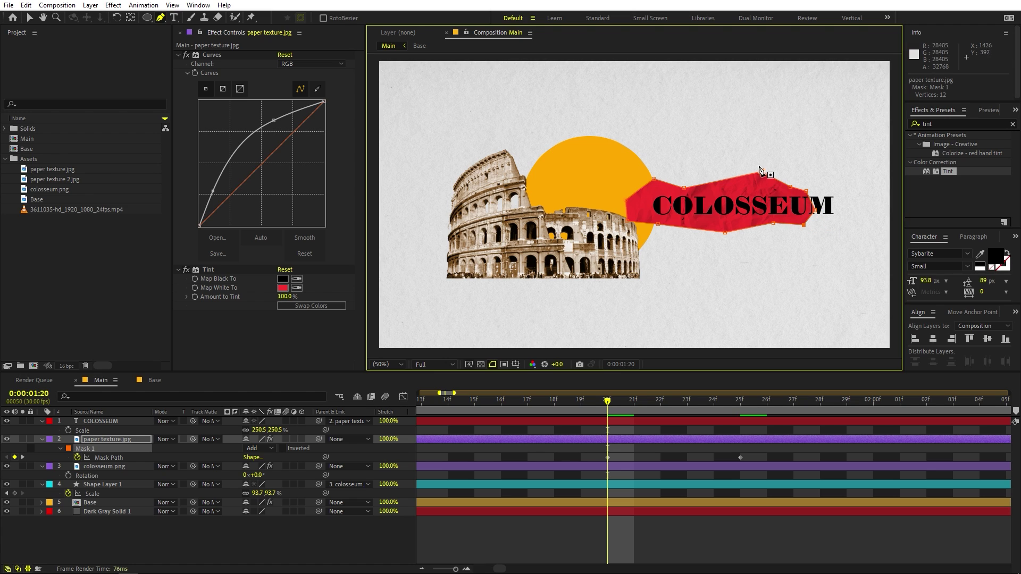
left_click_drag(761, 172, 761, 177)
- Keyframe the strip's mask progressively inward from its right end at 0:00:01:15, 0:00:01:10, 0:00:01:05 and 0:00:01:00, down to a thin sliver at its left end
left_click_drag(608, 407, 481, 403)
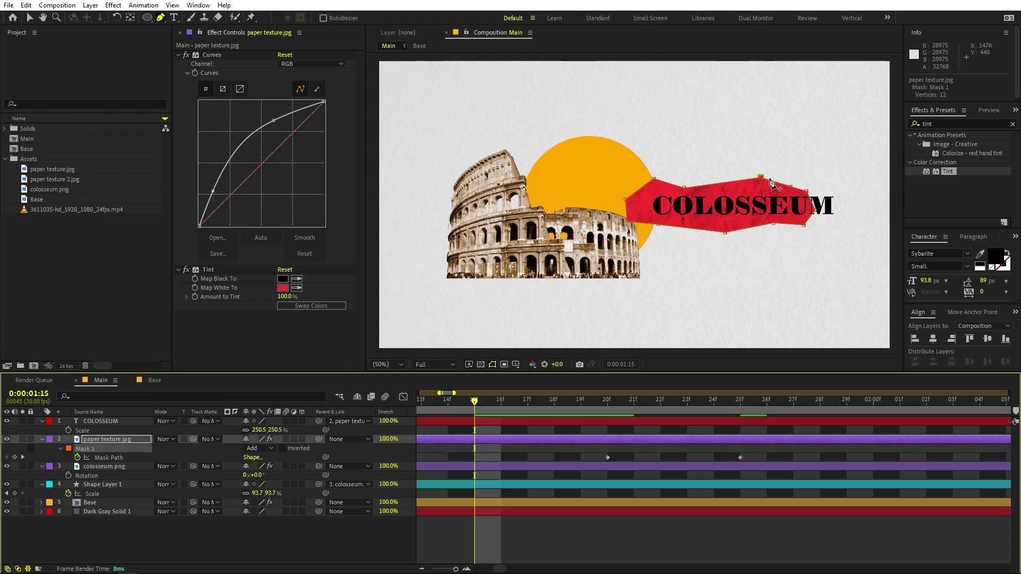
left_click_drag(761, 177, 792, 187)
key("j")
key("j")
key("j")
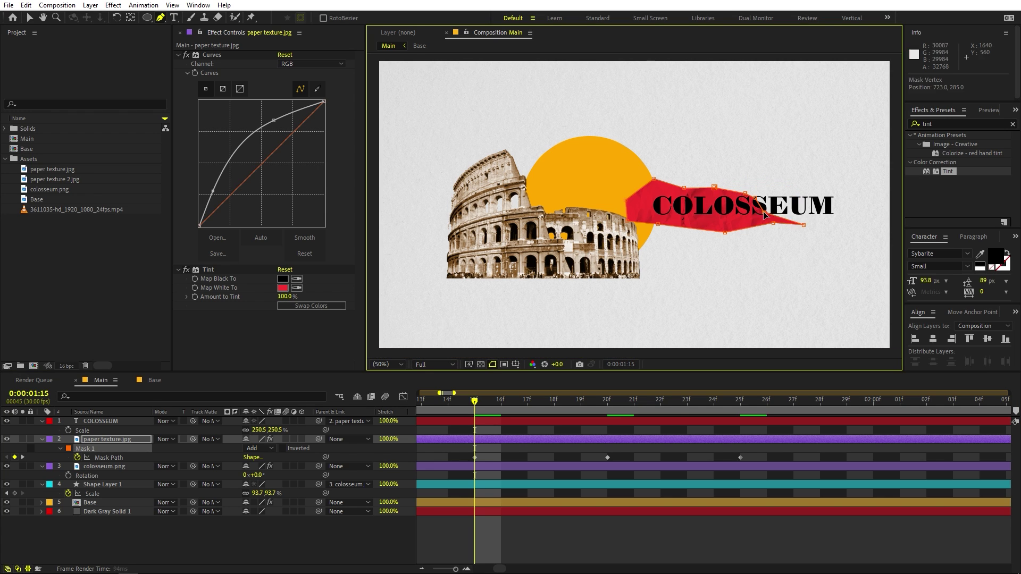
scroll(706, 167, "up", 2)
key("minus")
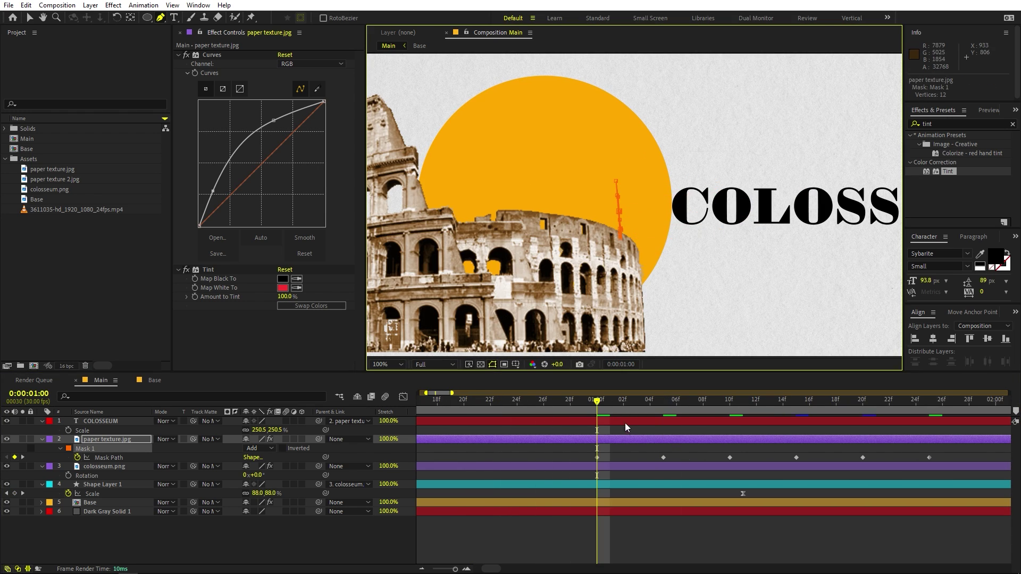
- Convert all Mask Path keyframes of the paper texture.jpg strip to hold keyframes
key("minus")
key("equal")
key("equal")
key("equal")
key("equal")
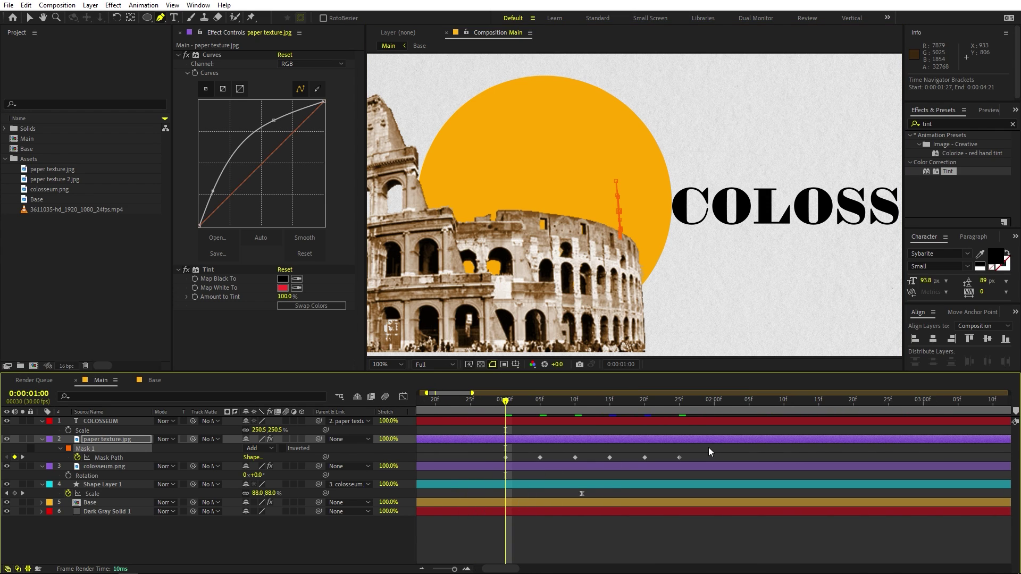
left_click_drag(708, 452, 505, 463)
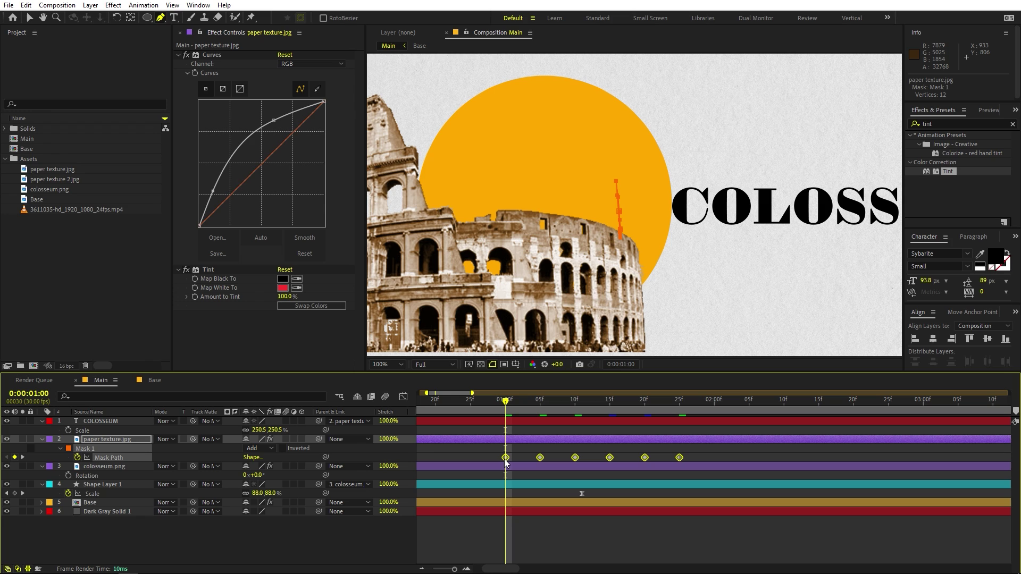
right_click(504, 459)
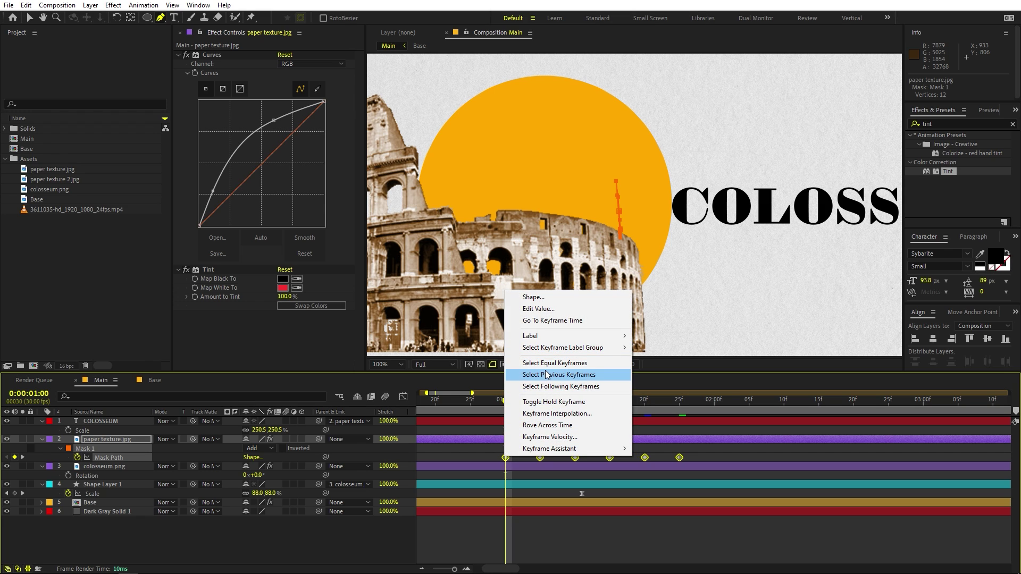
left_click(553, 402)
- Trim the start of the paper texture.jpg and COLOSSEUM layers to 0:00:01:00
key("semicolon")
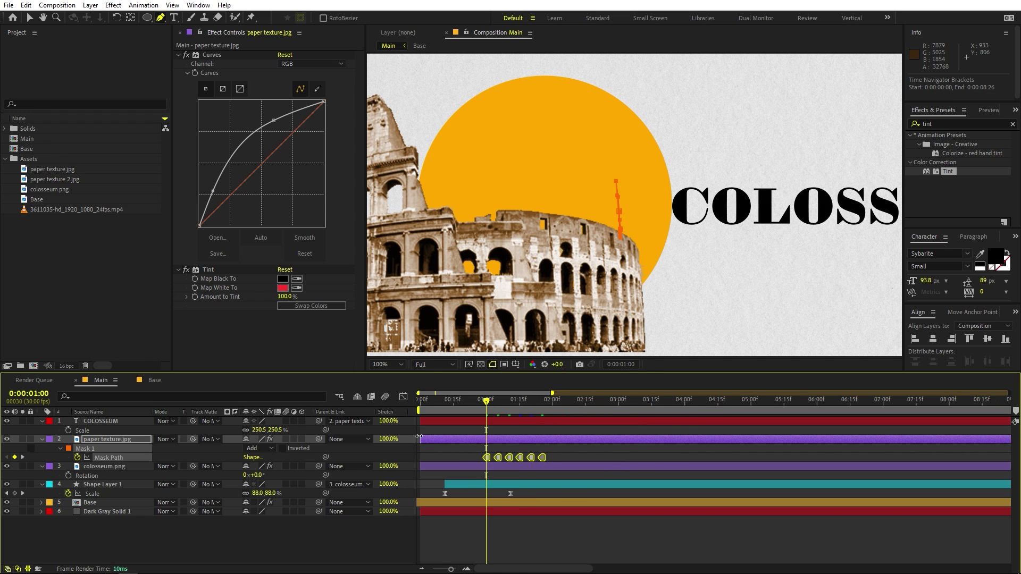
left_click_drag(419, 437, 456, 435)
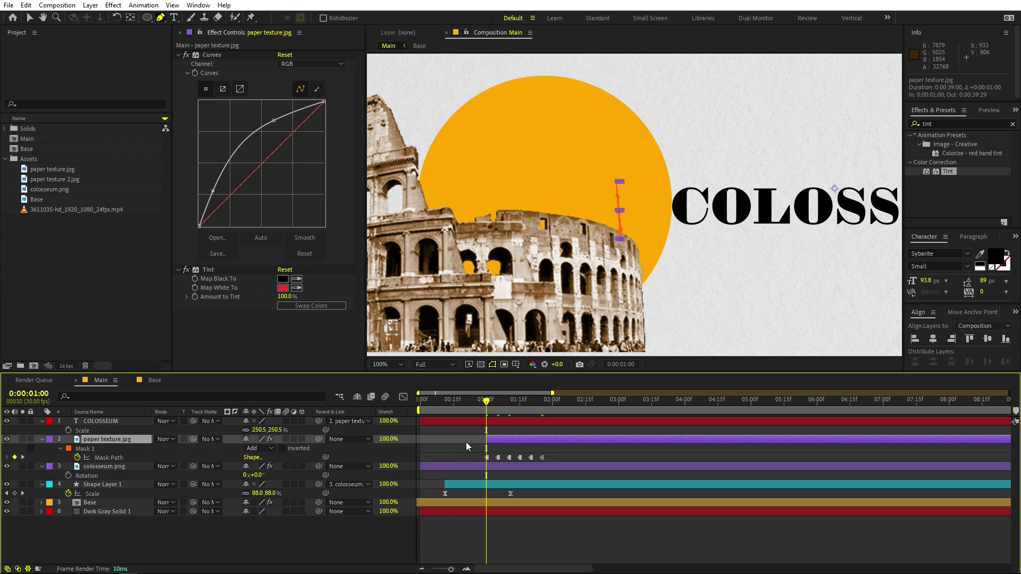
left_click(438, 423)
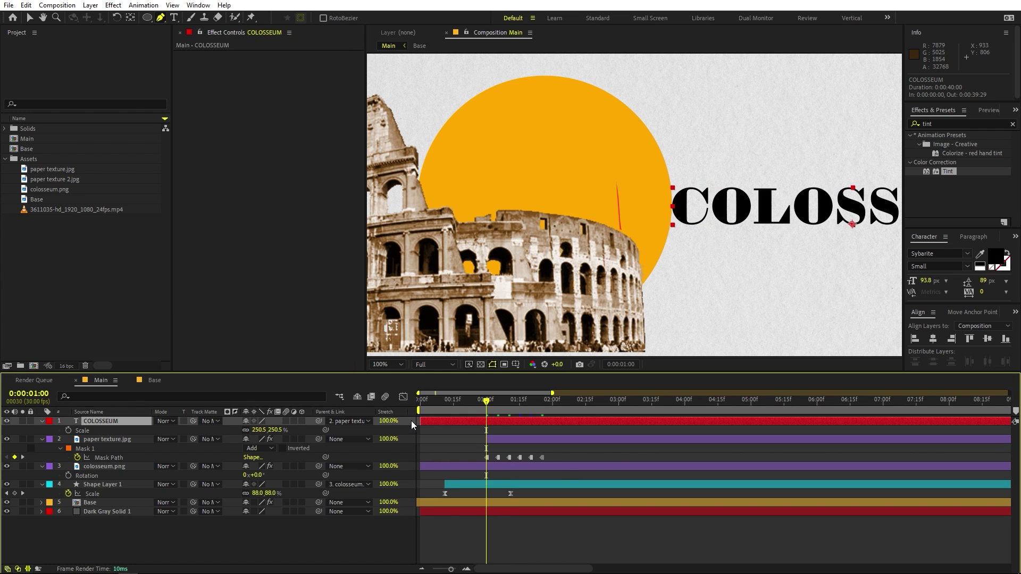
left_click_drag(418, 420, 476, 421)
- Play back the stepped strip reveal and check the full frame at 0:00:02:10
scroll(476, 423, "up", 3)
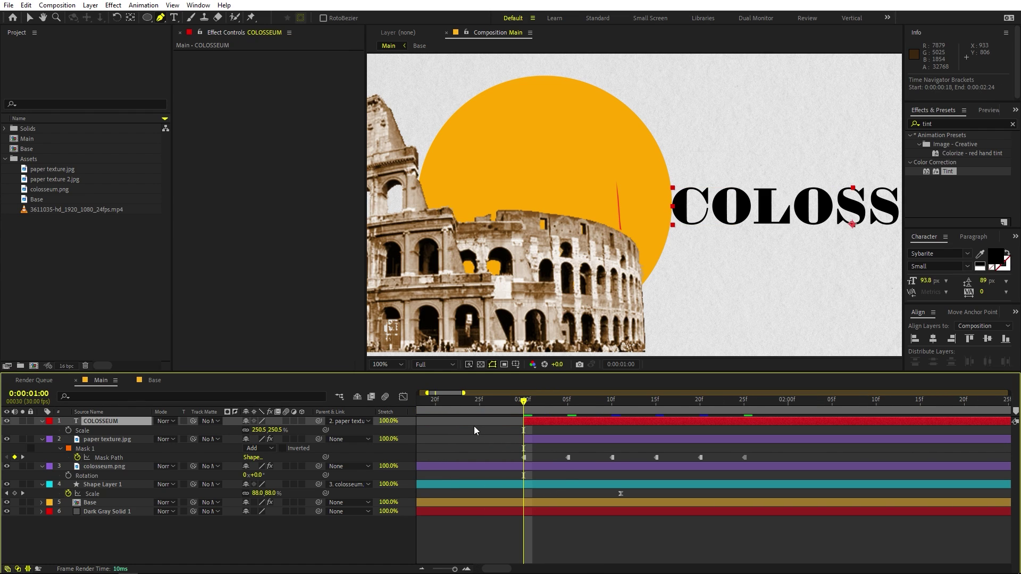
key("space")
scroll(691, 226, "down", 2)
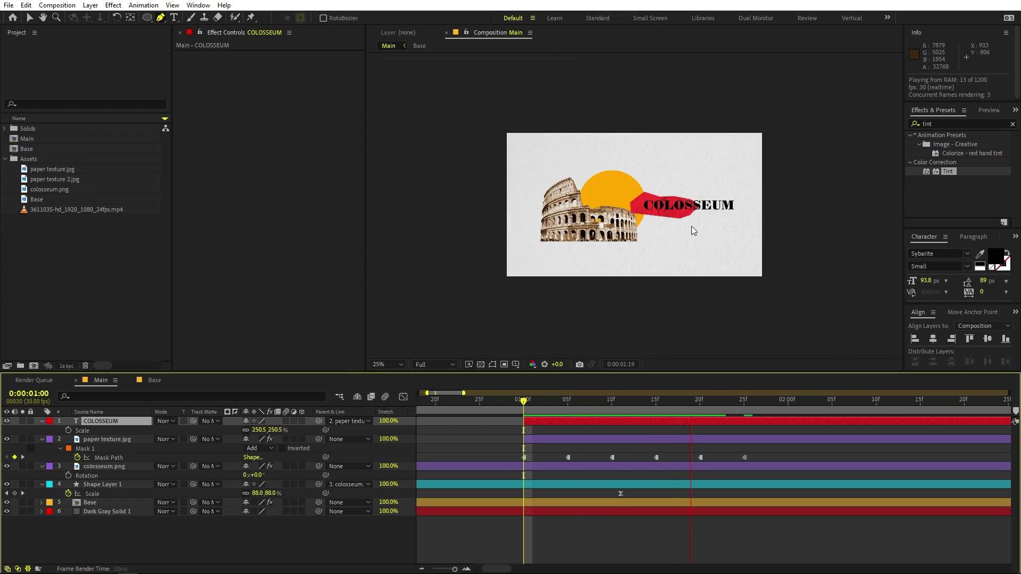
left_click_drag(524, 401, 497, 400)
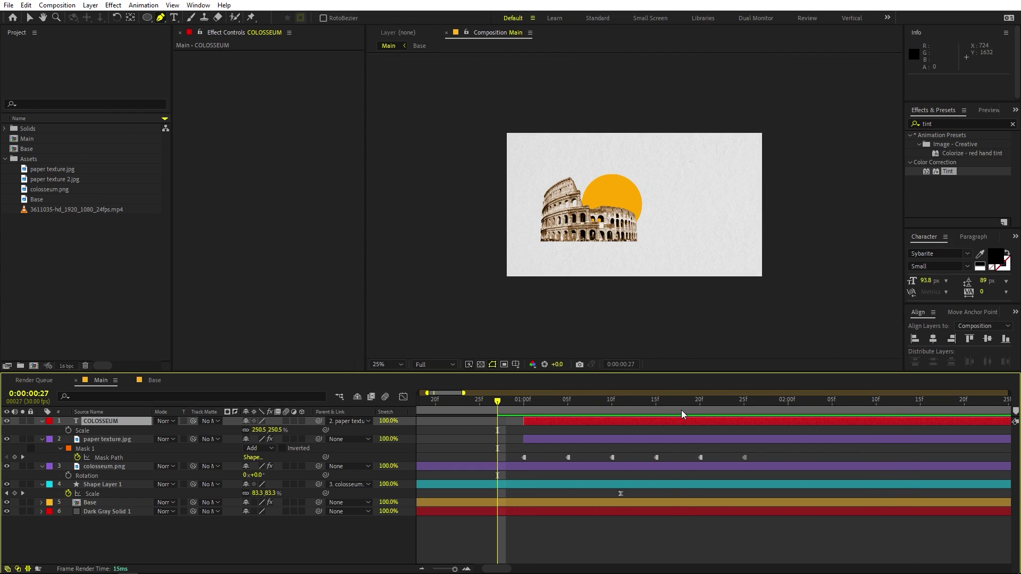
scroll(668, 266, "up", 2)
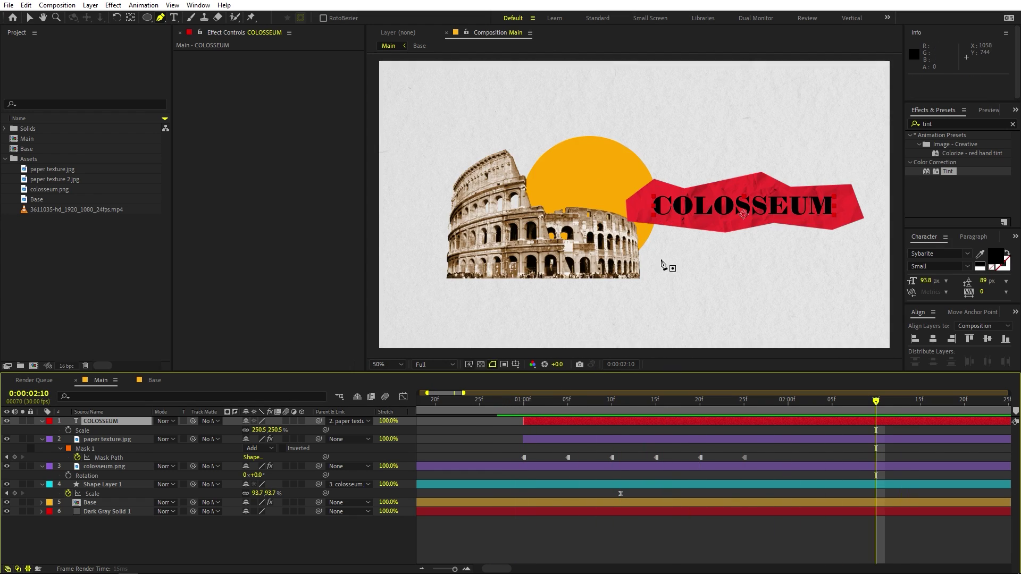
left_click(387, 364)
left_click(396, 556)
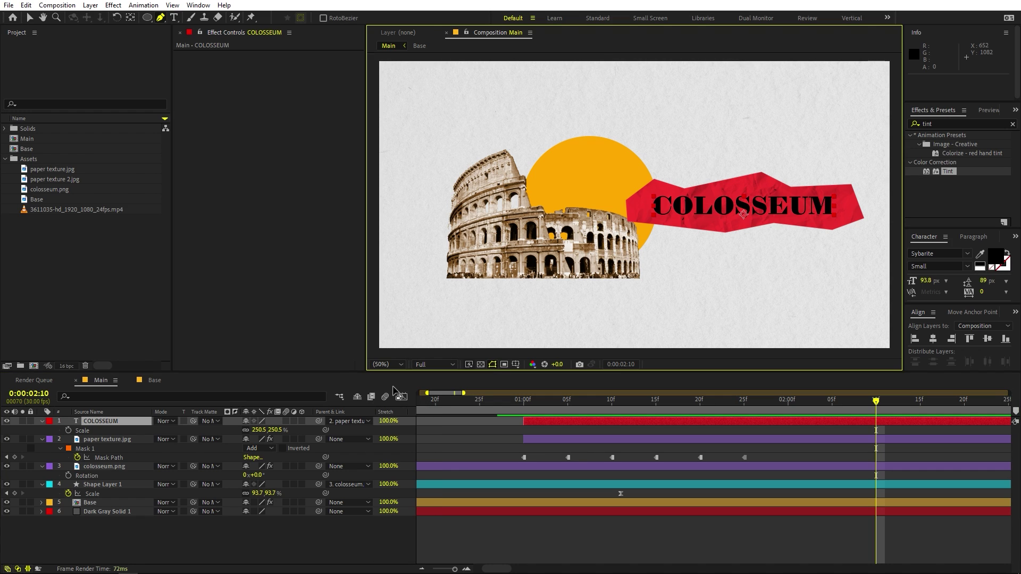
left_click(479, 435)
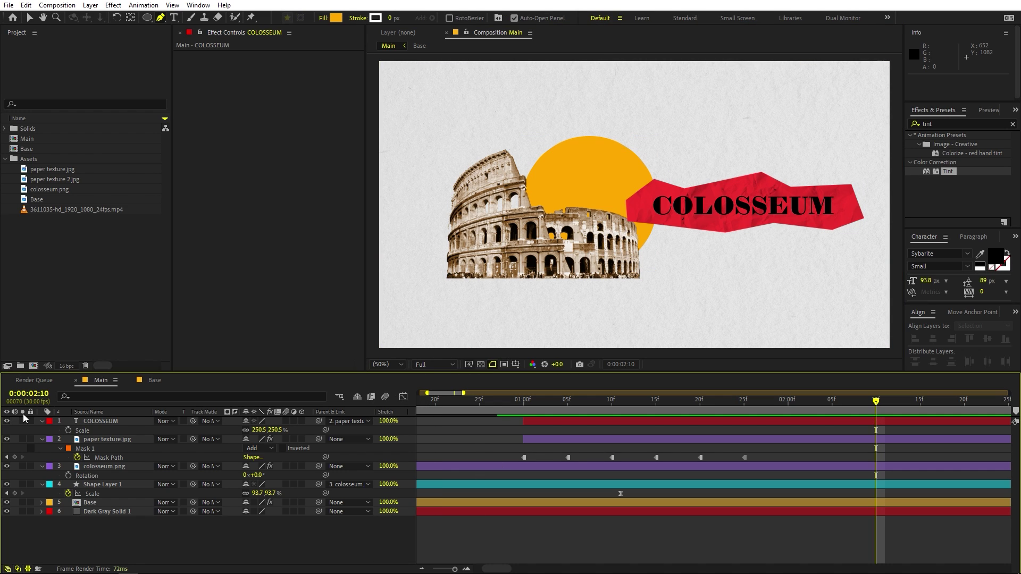
left_click(101, 422)
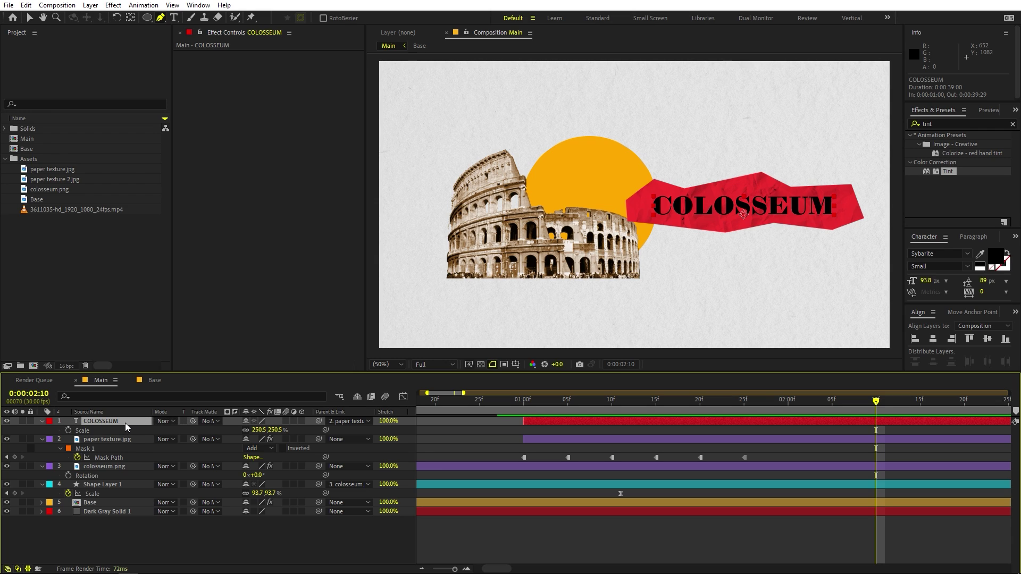
left_click(100, 439)
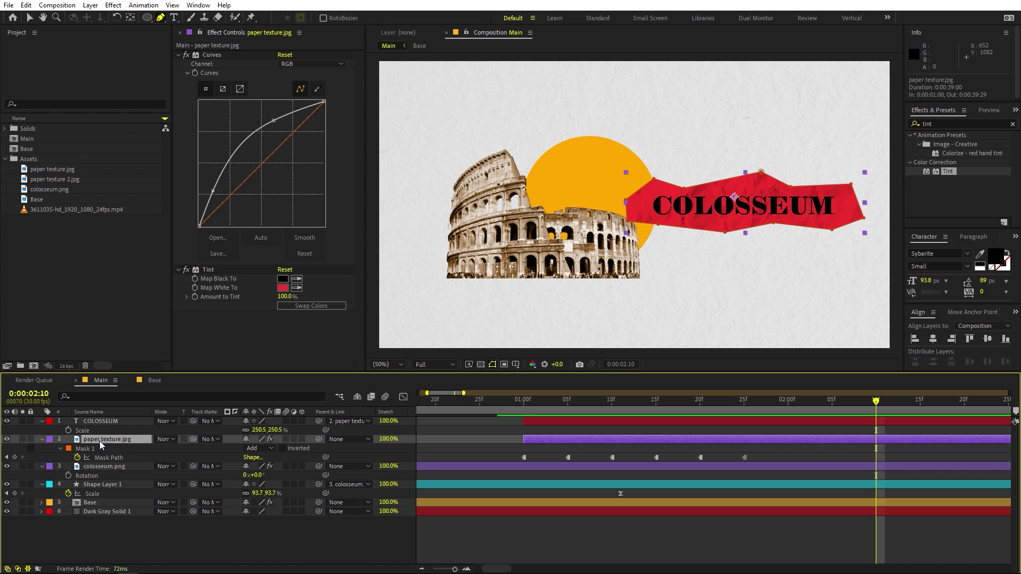
key("ctrl+d")
left_click_drag(100, 440, 109, 417)
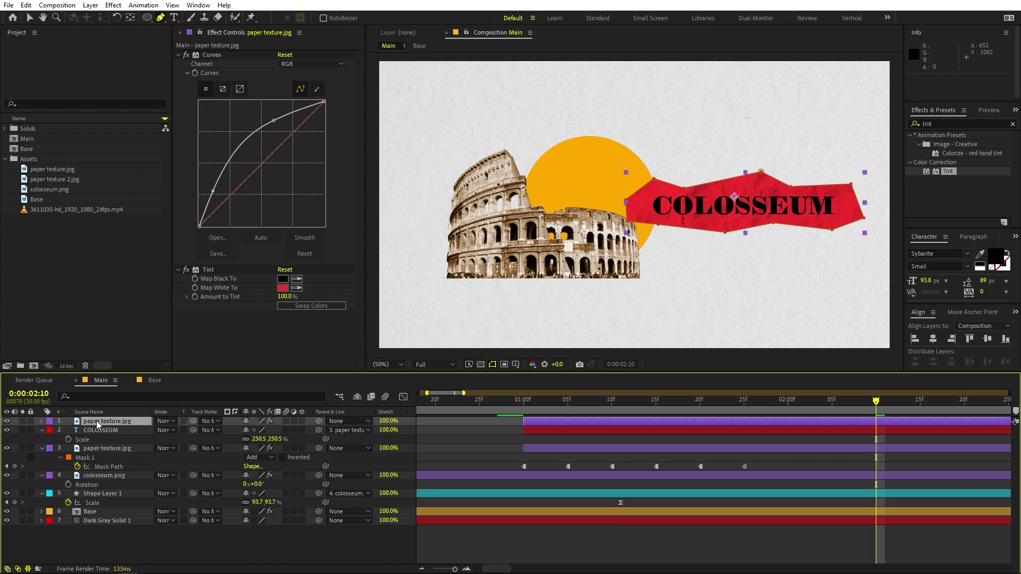
left_click(168, 431)
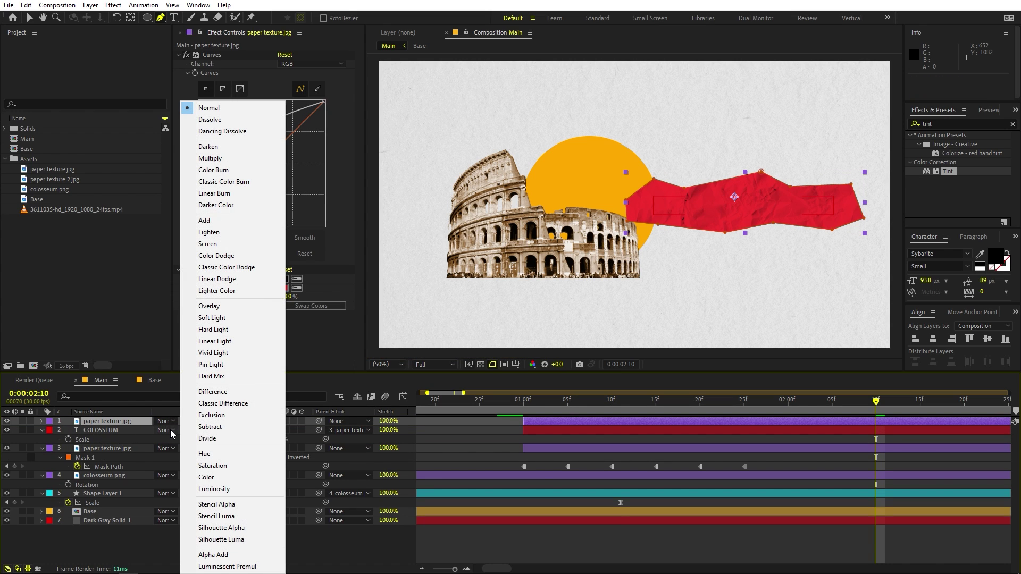
left_click(117, 432)
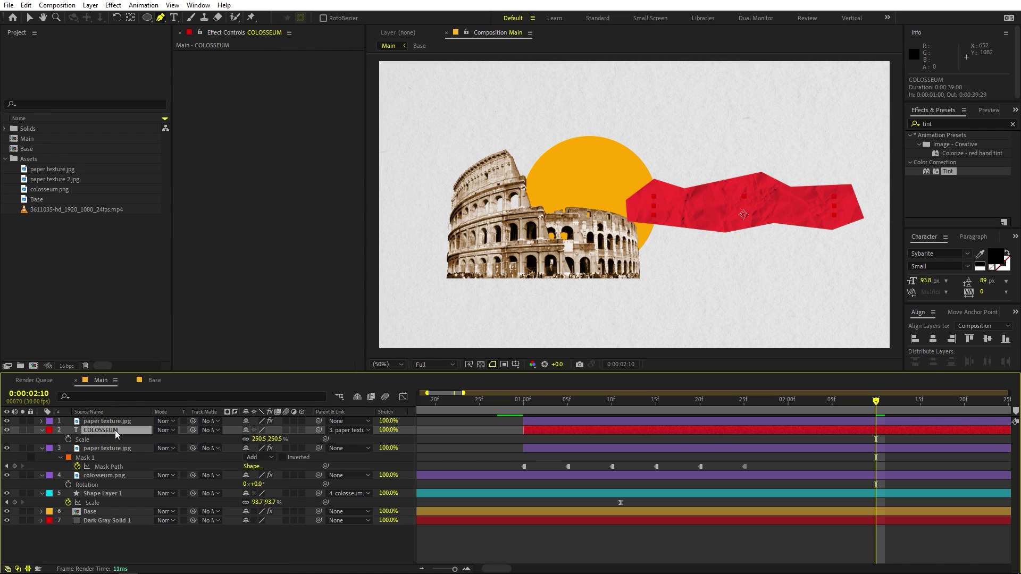
key("ctrl+z")
key("ctrl+z")
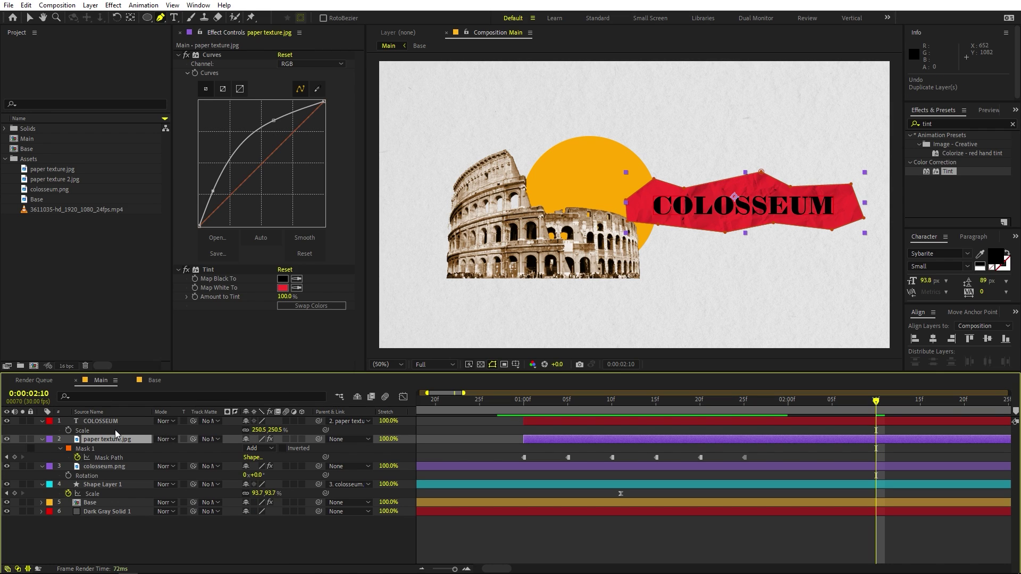
- Set paper texture.jpg as the track matte of the COLOSSEUM text layer and turn the strip's visibility back on
left_click(103, 421)
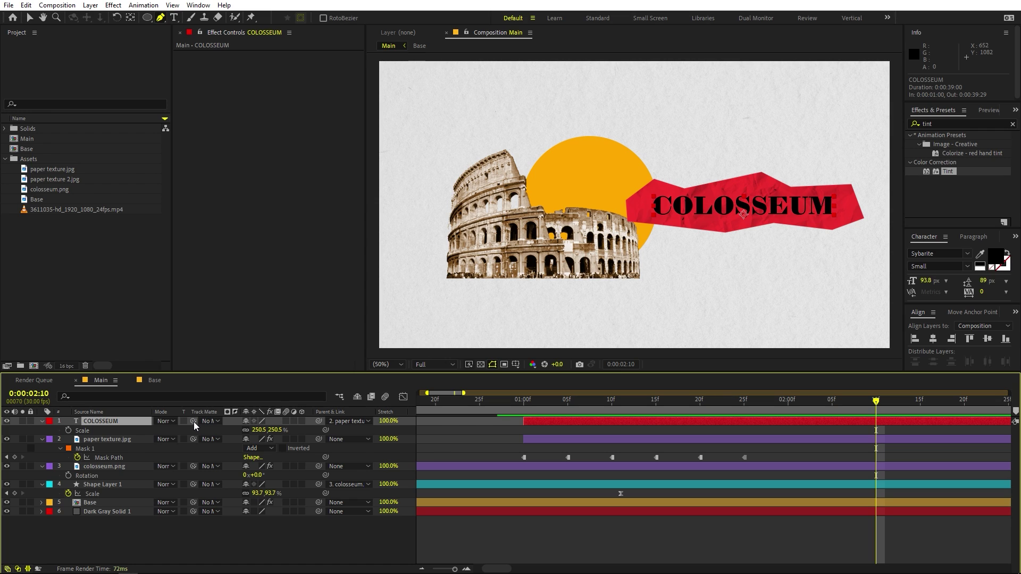
left_click_drag(193, 420, 91, 441)
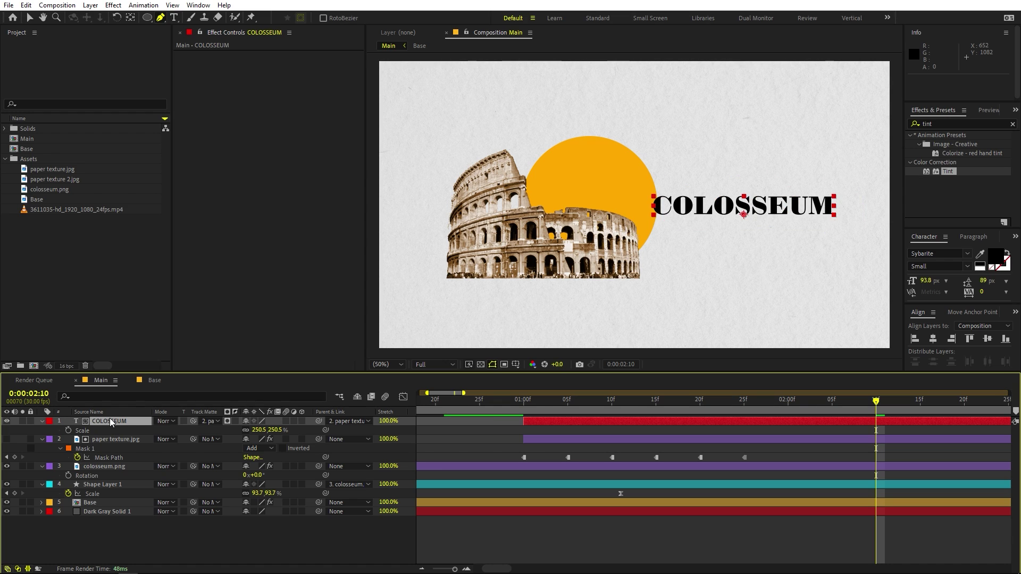
left_click(104, 439)
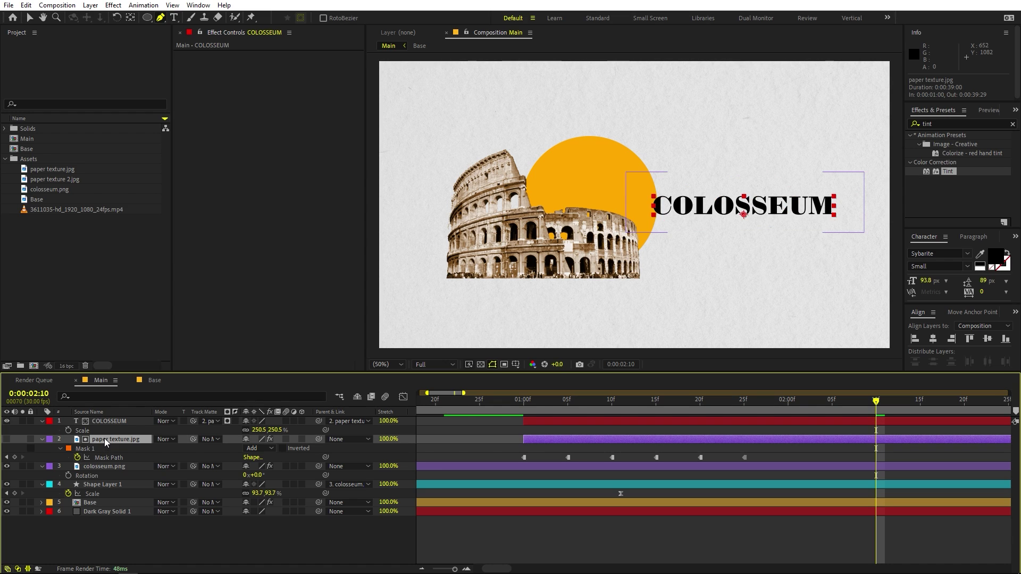
left_click(7, 440)
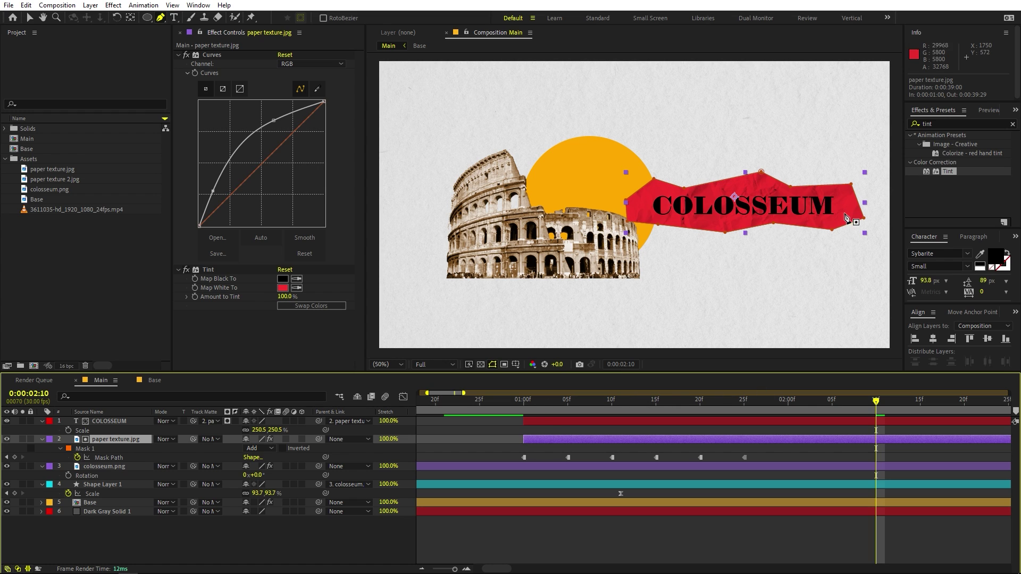
- Preview the matted title reveal from 0:00:00:27
left_click_drag(859, 402, 492, 417)
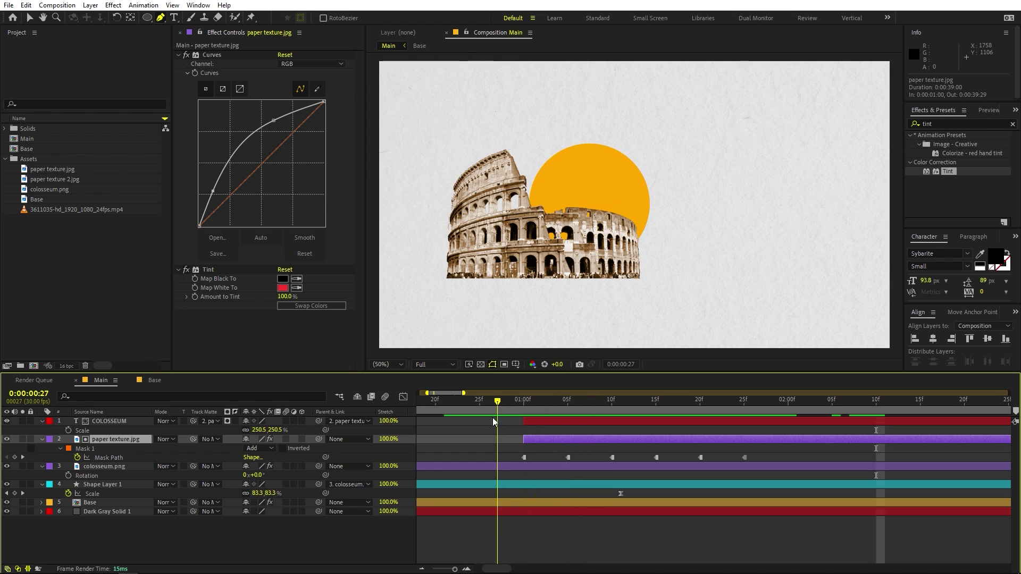
left_click(462, 442)
key("space")
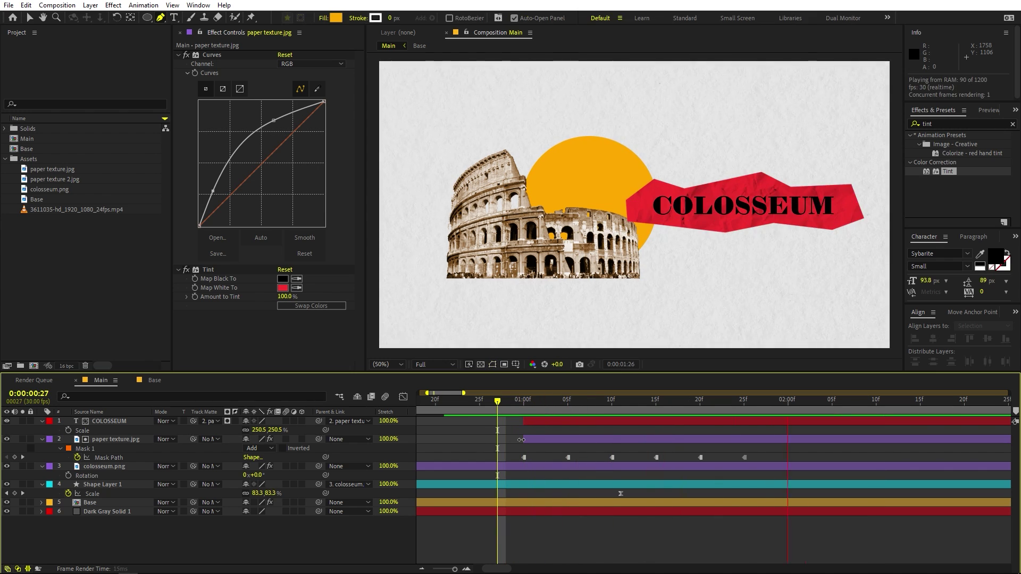
key("minus")
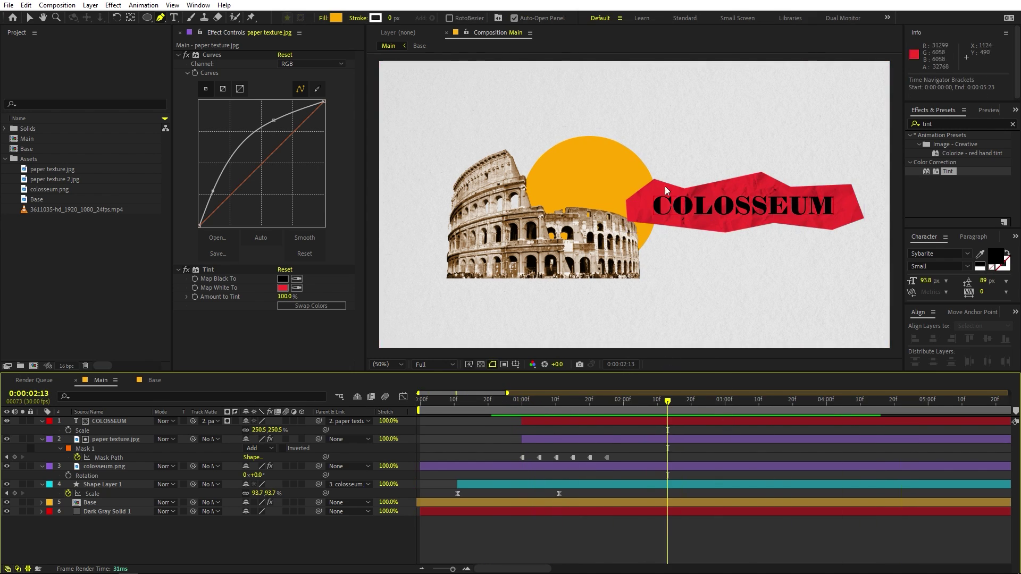
- At 0:00:02:10, duplicate the COLOSSEUM and paper texture.jpg layers and move the strip copy directly below the COLOSSEUM 2 copy
mouse_move(642, 397)
left_mouse_down()
mouse_move(517, 403)
mouse_move(657, 404)
left_mouse_up()
left_click(41, 421)
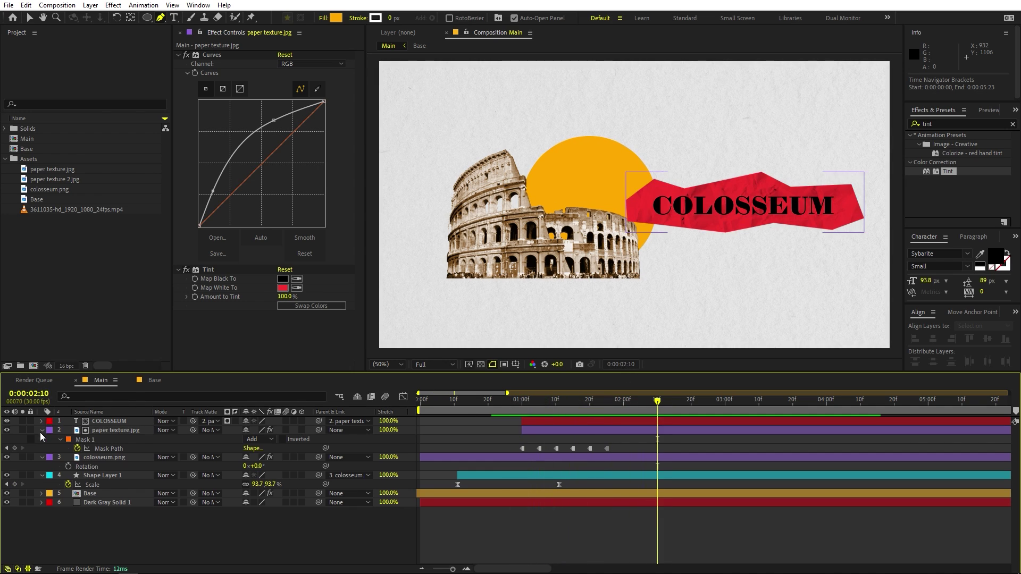
left_click(42, 430)
left_click(105, 429)
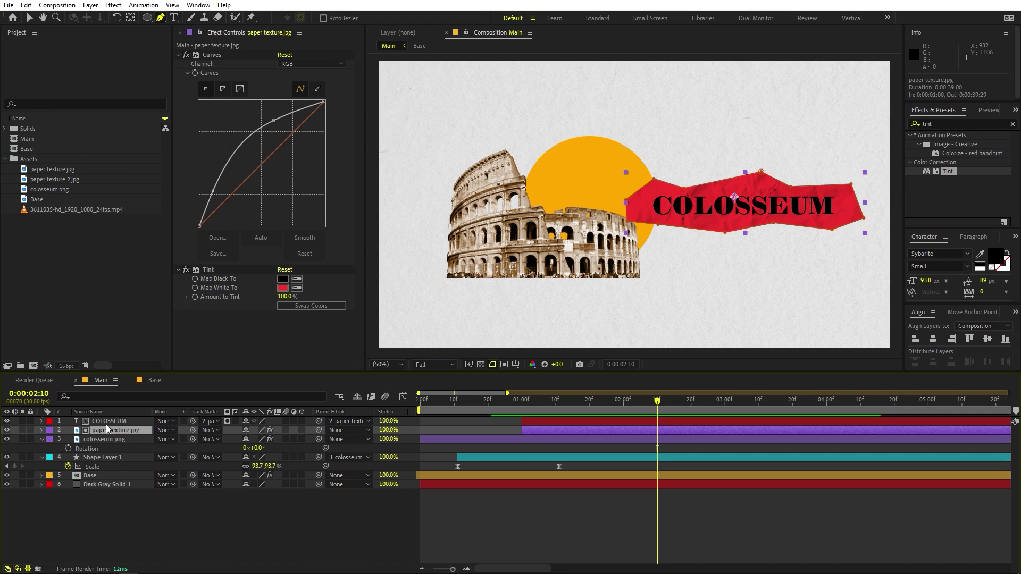
left_click(107, 422, "ctrl")
key("ctrl+d")
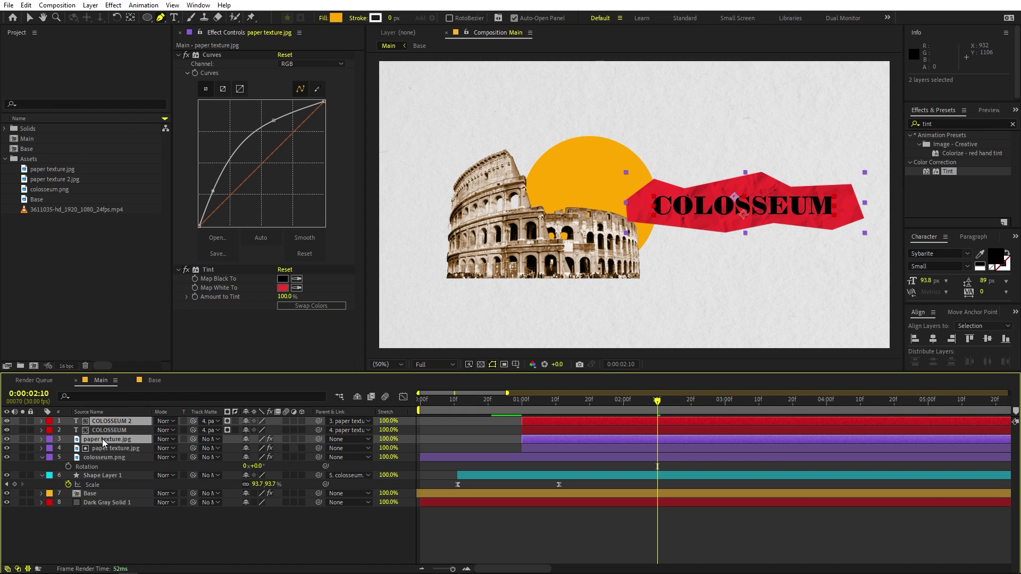
left_click_drag(102, 439, 108, 429)
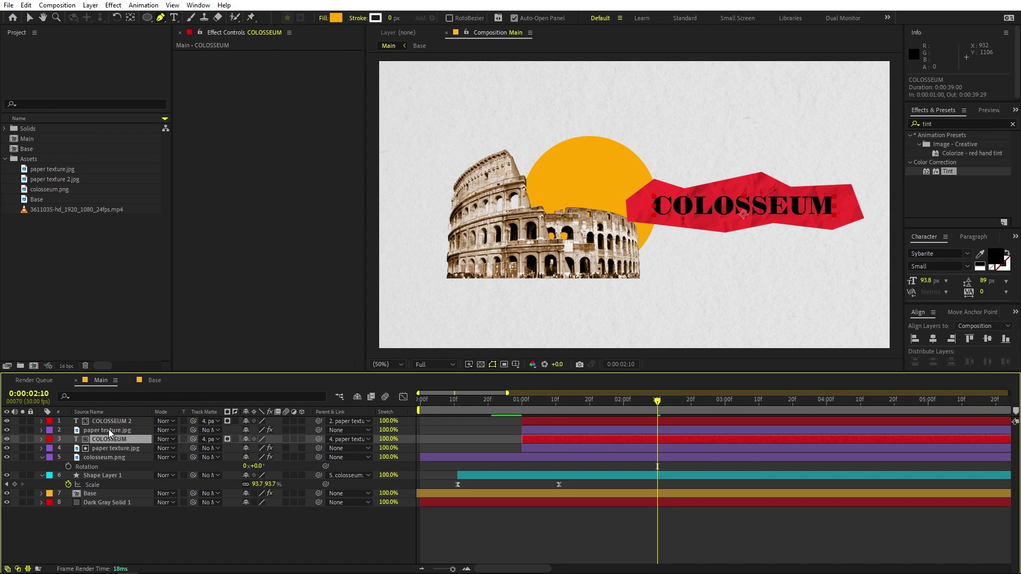
- Replace the text of the COLOSSEUM 2 layer with "ROME 52 AD"
left_click(108, 420)
key("ctrl+t")
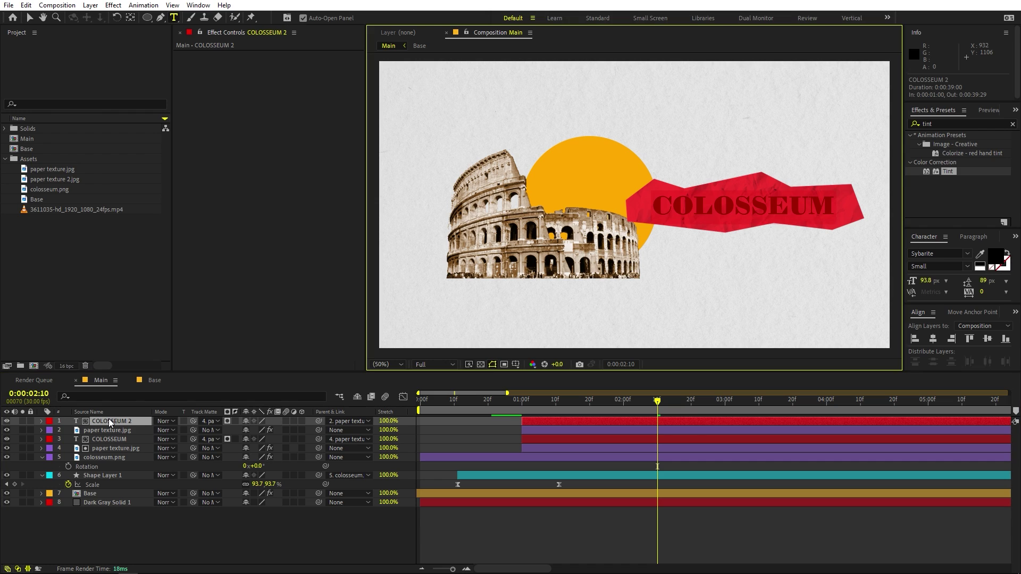
double_click(108, 420)
type("ROME")
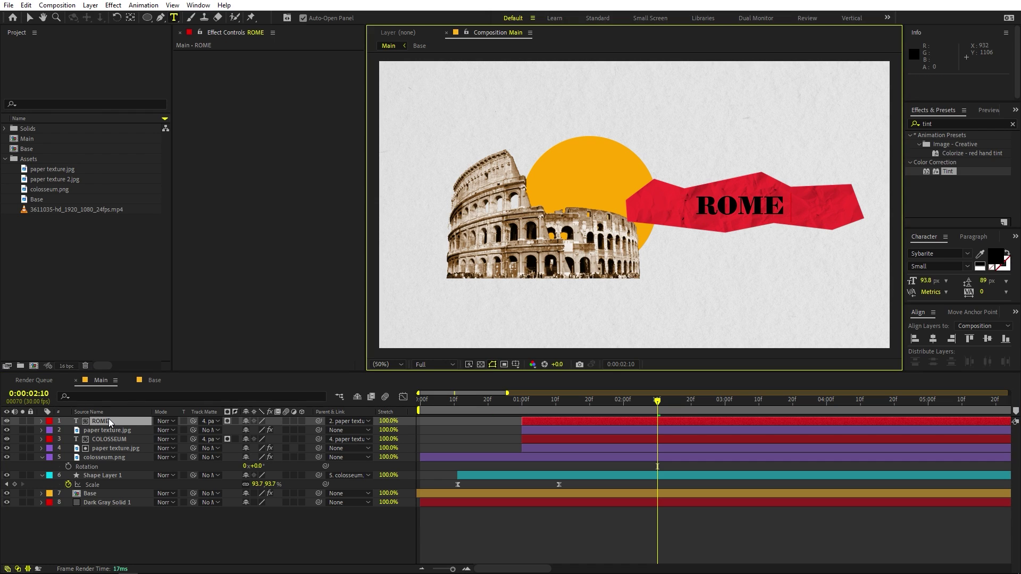
type(" 52 AD")
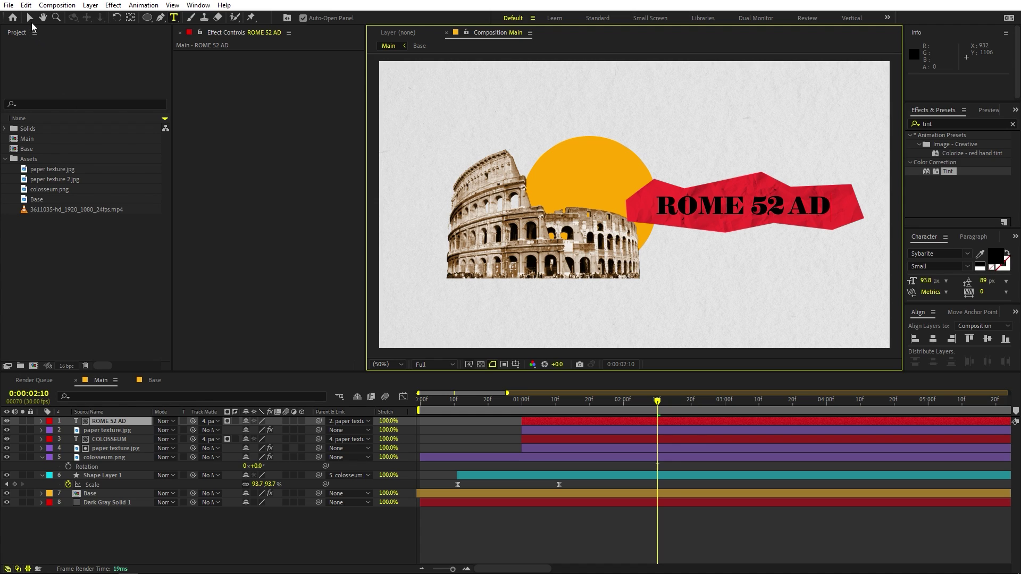
- Set the paper texture.jpg copy directly below ROME 52 AD as that text layer's track matte
left_click(110, 431)
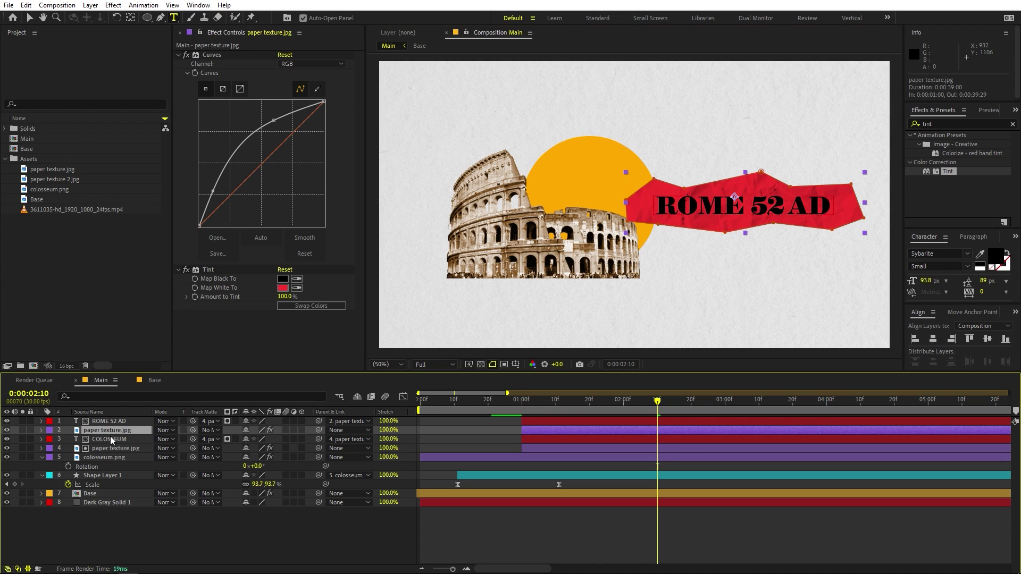
left_click_drag(317, 421, 100, 432)
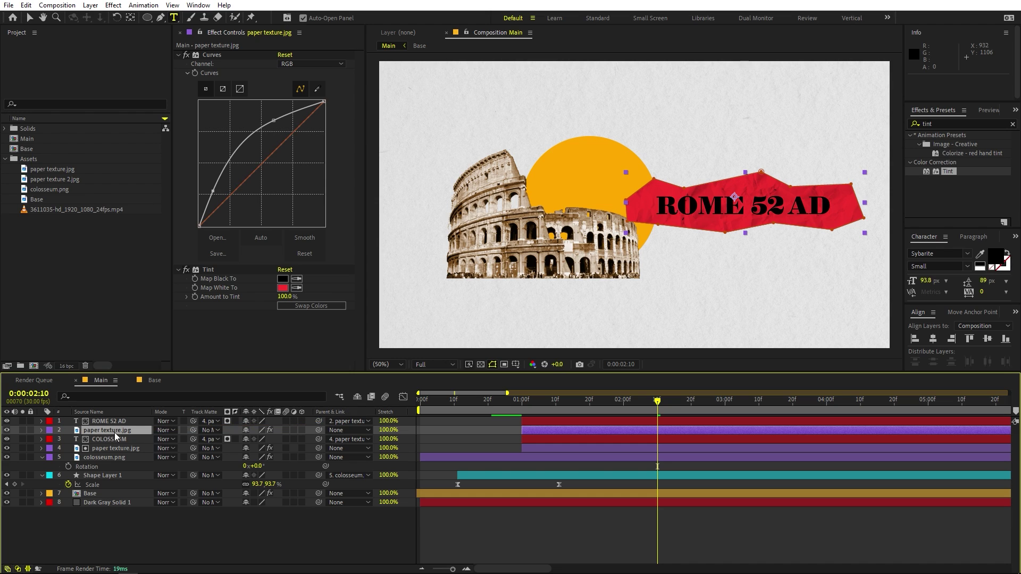
left_click_drag(194, 419, 89, 432)
- Change the Tint effect's Map White To color on the ROME 52 AD strip to light gray EAEAEA
left_click(282, 287)
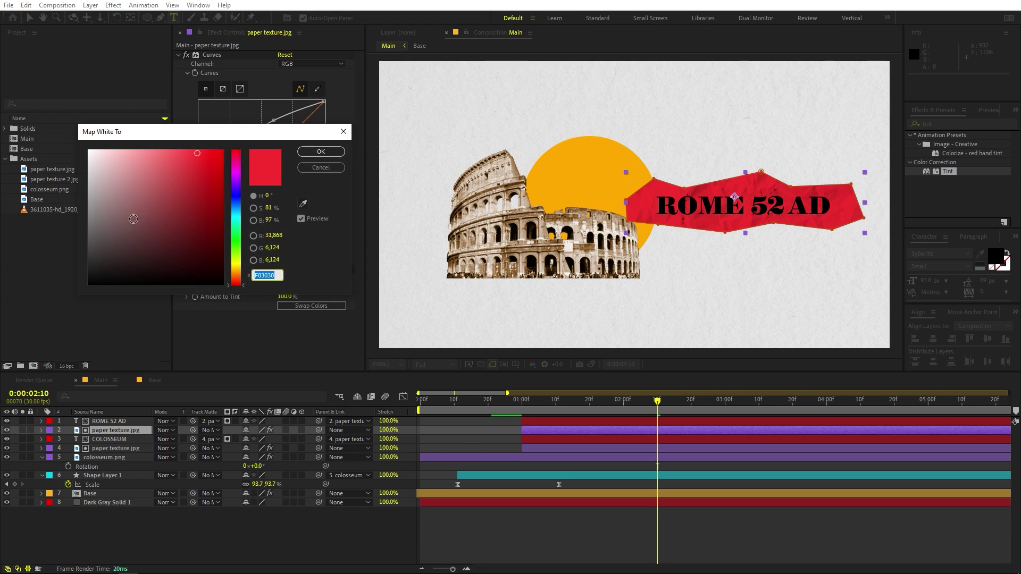
left_click_drag(133, 219, 44, 181)
left_click_drag(40, 170, 36, 153)
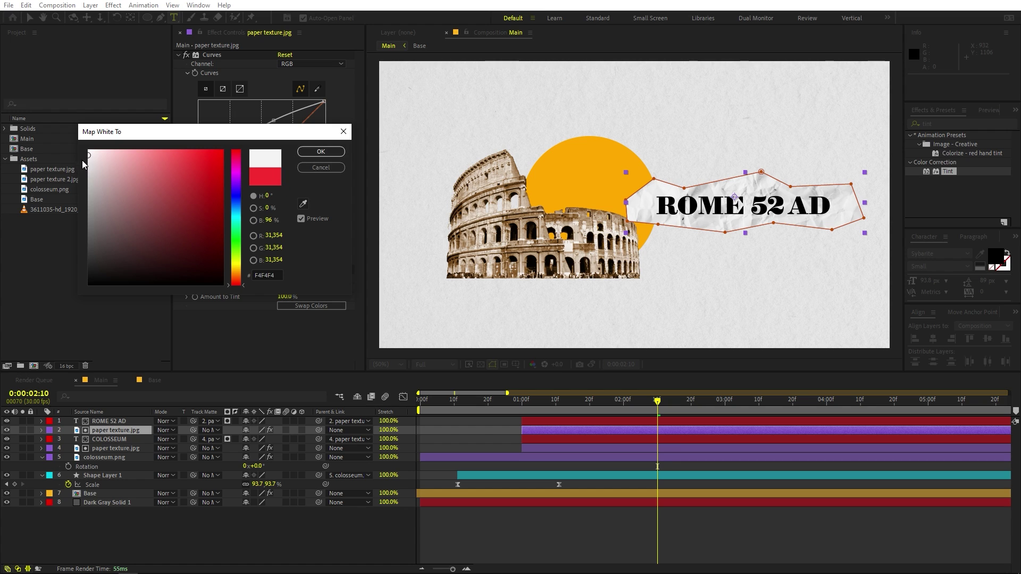
left_click_drag(89, 156, 88, 160)
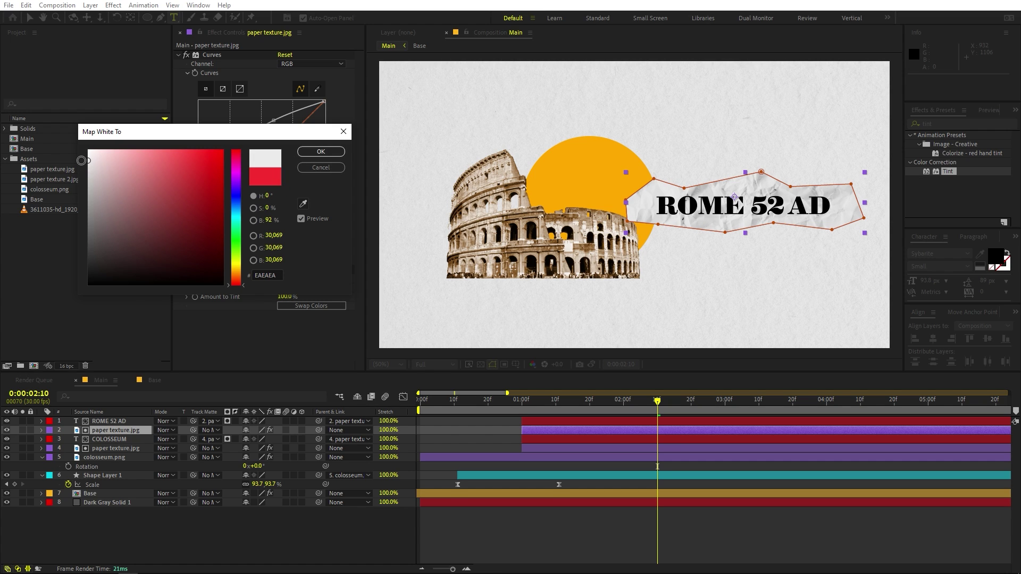
left_click(318, 152)
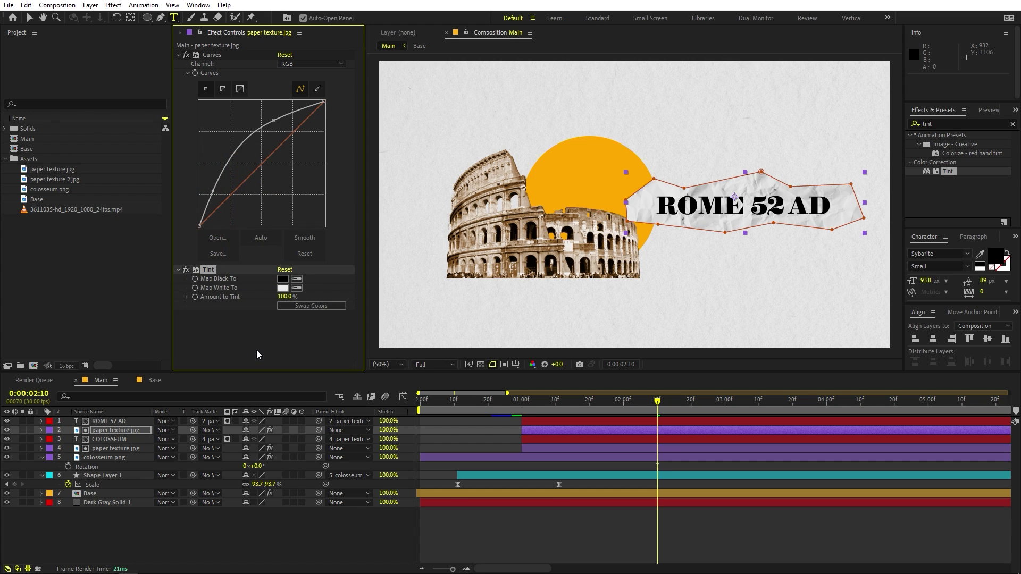
left_click(737, 540)
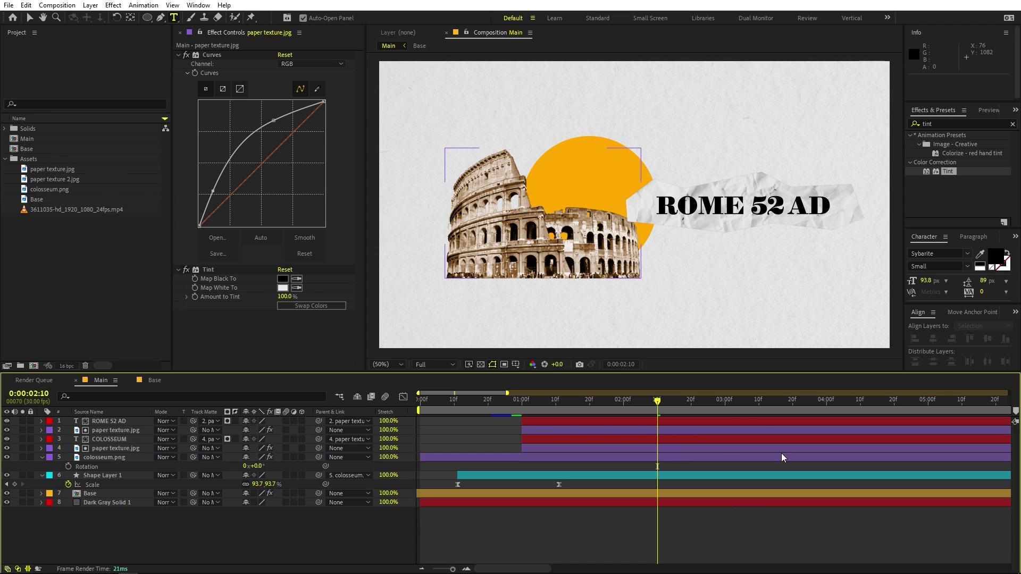
- Scale the light gray ROME 52 AD strip to 29.5%
left_click(103, 429)
key("s")
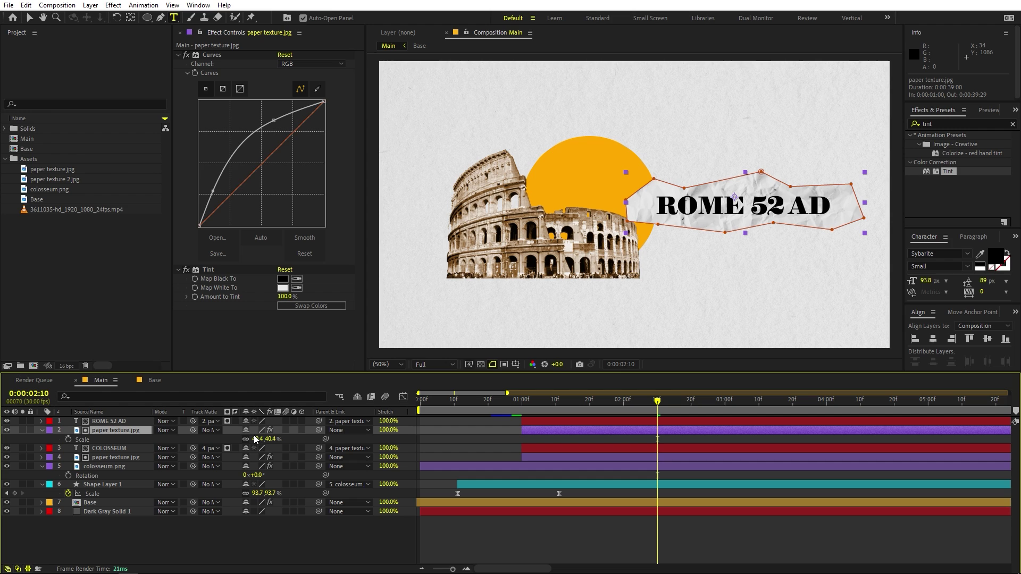
left_click_drag(258, 439, 213, 446)
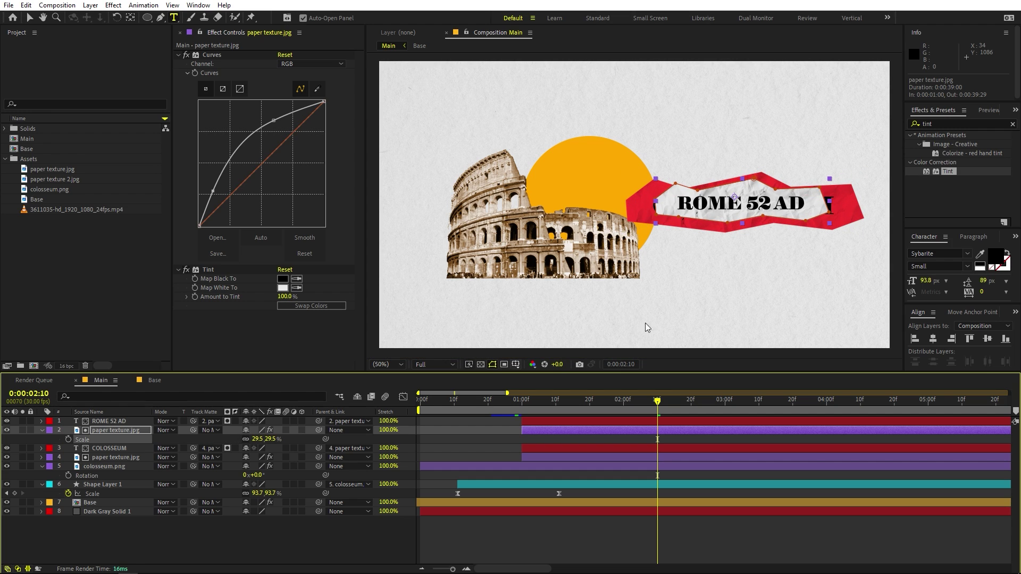
- Reveal the small strip's mask path keyframes and, at 0:00:01:25, move the strip below the COLOSSEUM title to position 1486, 707
key("m")
left_click(614, 442)
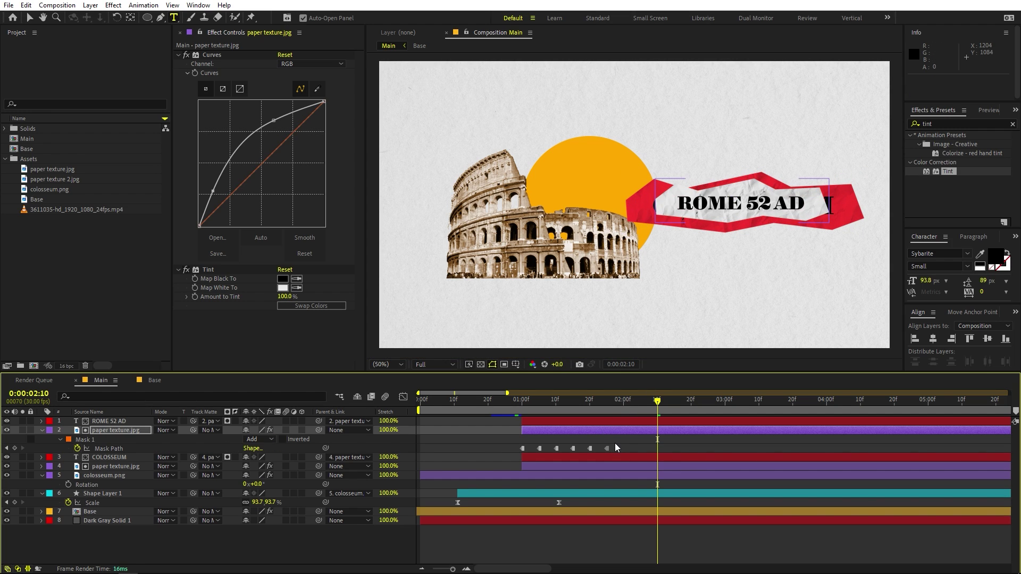
key("v")
left_click(607, 409)
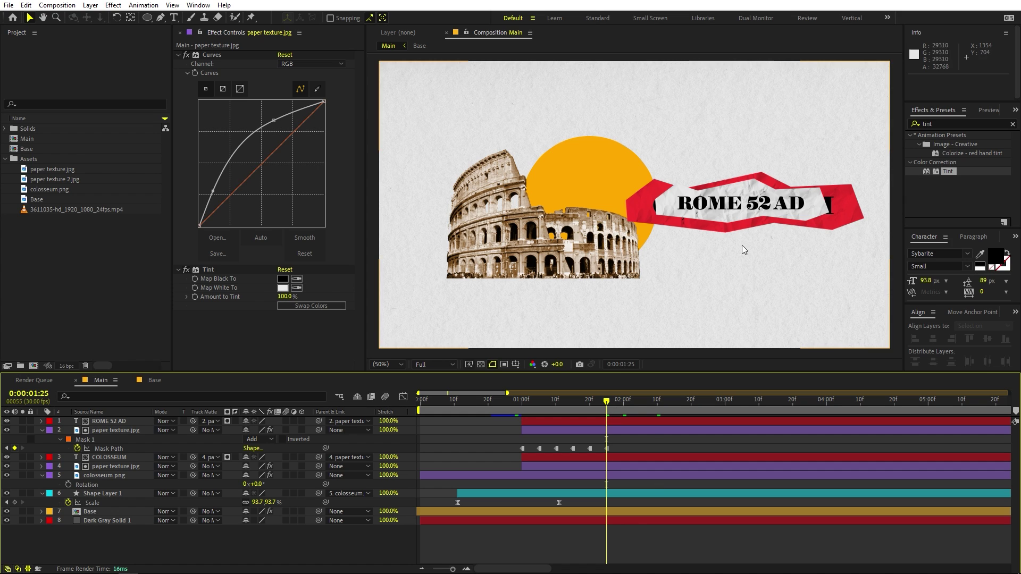
left_click(759, 189)
left_click(755, 190)
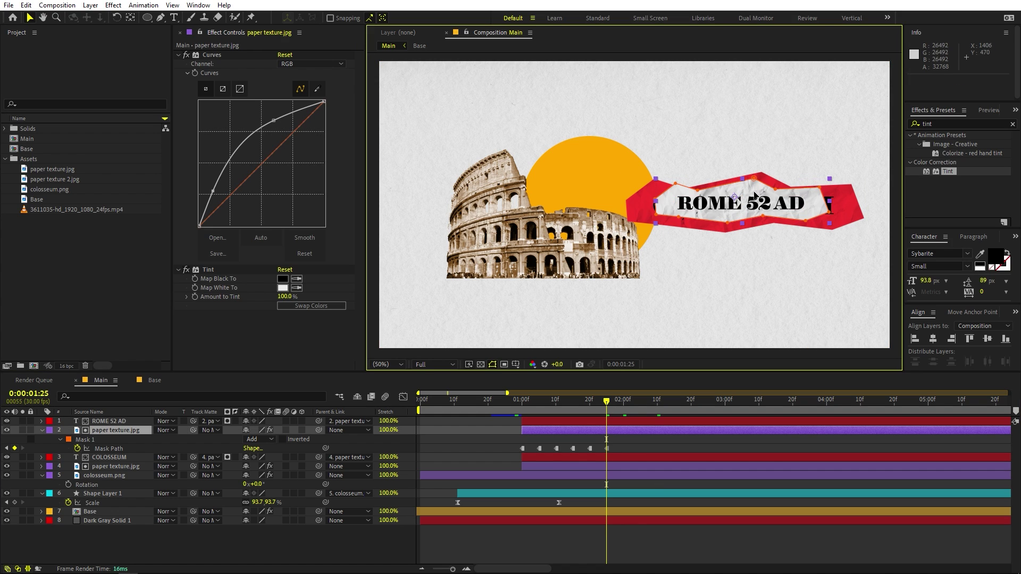
left_click_drag(754, 193, 793, 242)
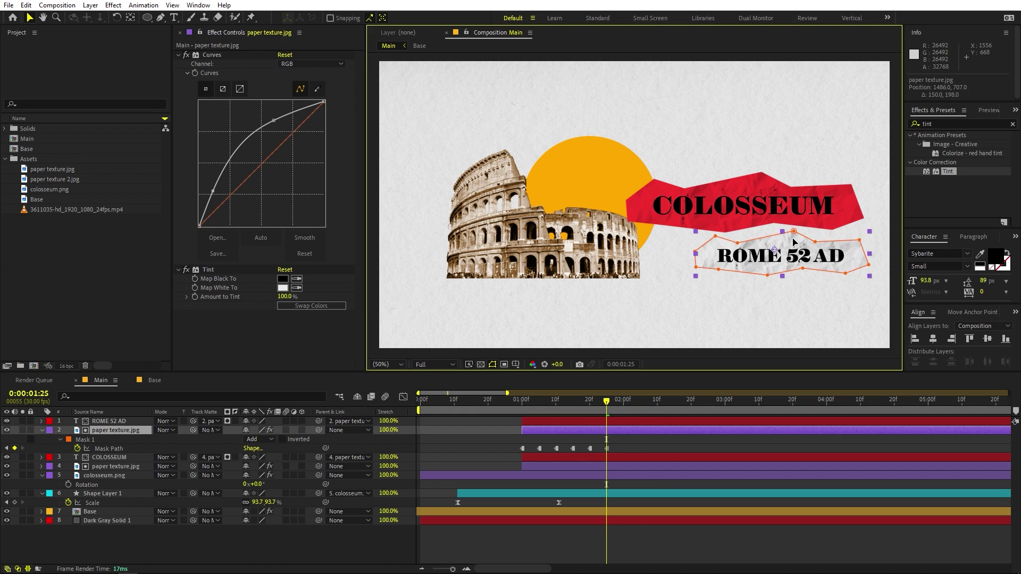
- At 0:00:01:25, lower the peak vertex on the upper edge of the ROME 52 AD strip's mask to about 1637, 661
scroll(742, 184, "up", 3)
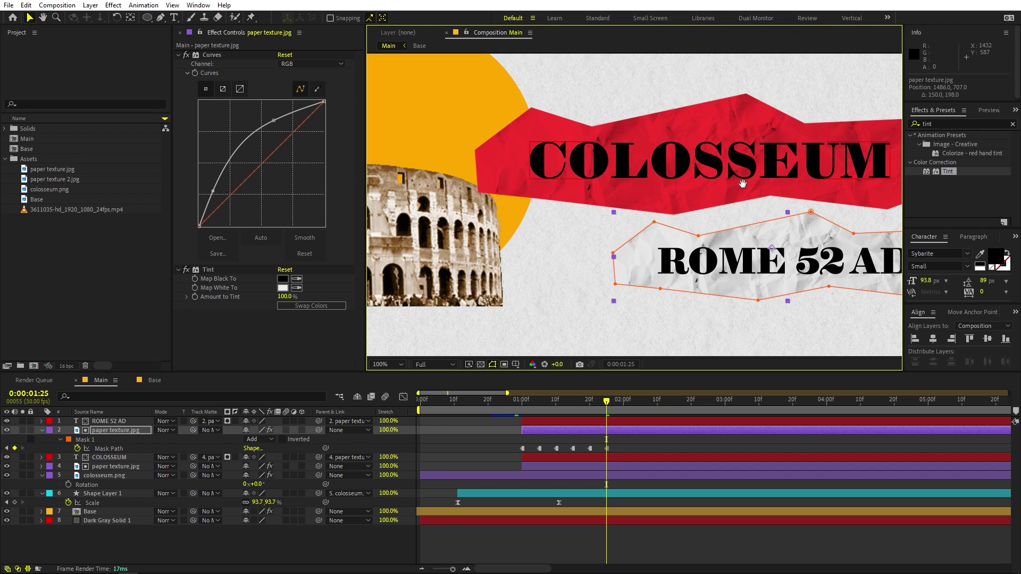
left_click_drag(742, 184, 578, 176)
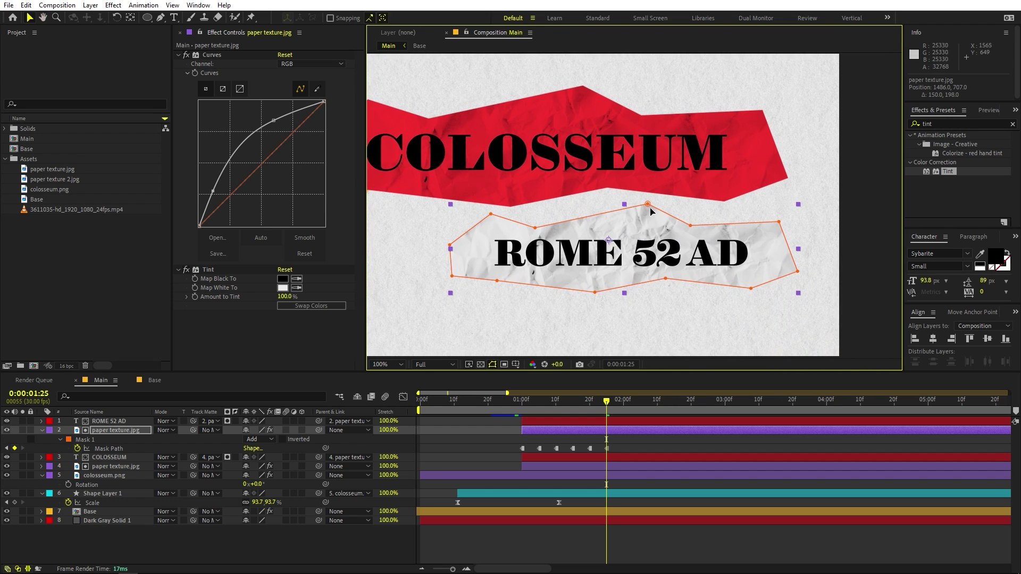
left_click_drag(648, 205, 637, 222)
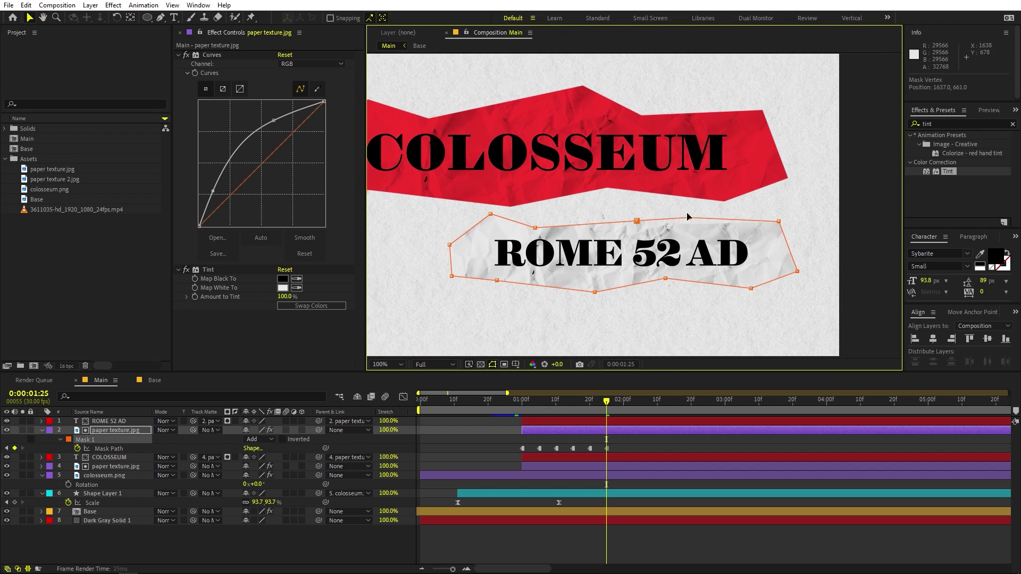
- Preview the ROME 52 AD strip's mask reveal from just before 0:00:01:00 and fit the whole composition in view
left_click(593, 412)
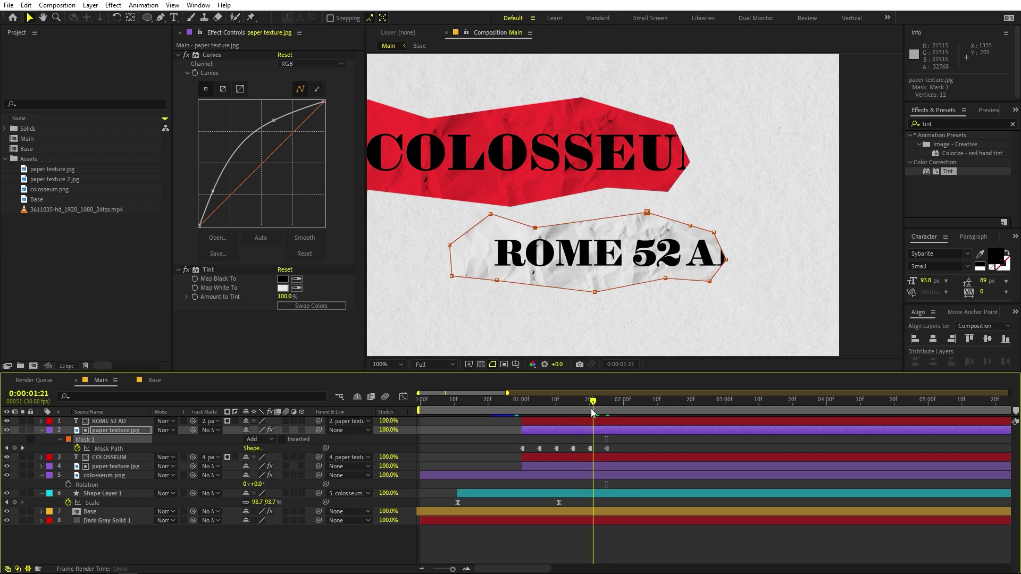
left_click_drag(593, 412, 515, 422)
key("space")
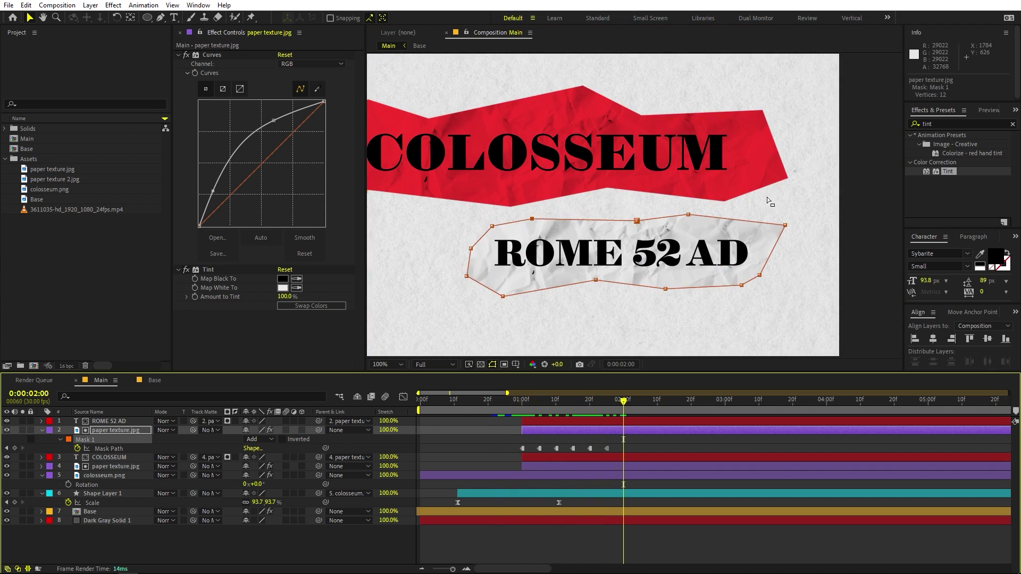
scroll(676, 220, "down", 3)
left_click(388, 363)
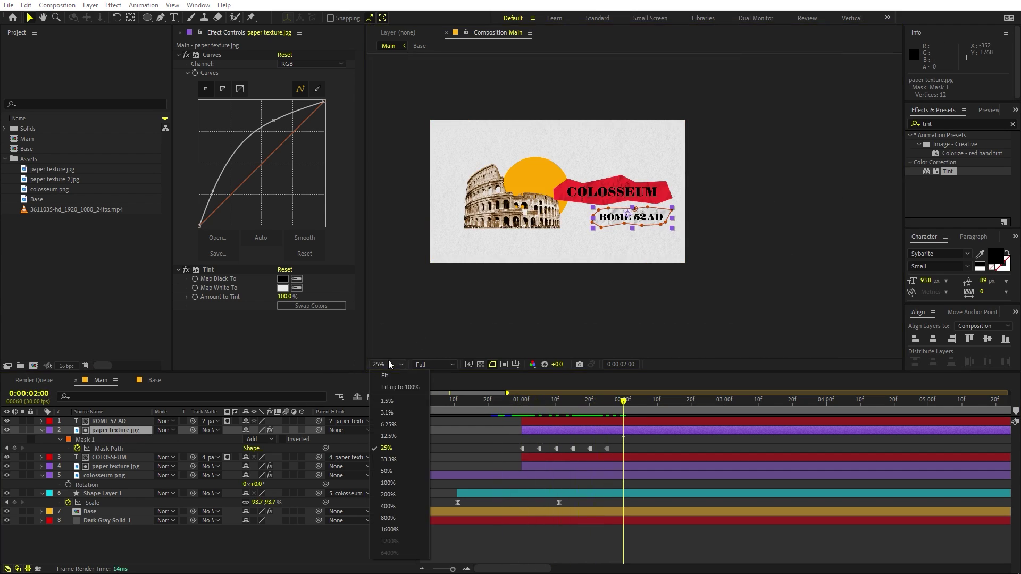
left_click(401, 386)
- Select both paper texture.jpg strips together with colosseum.png and nudge them about 76 px to the left
left_click(551, 466, "ctrl")
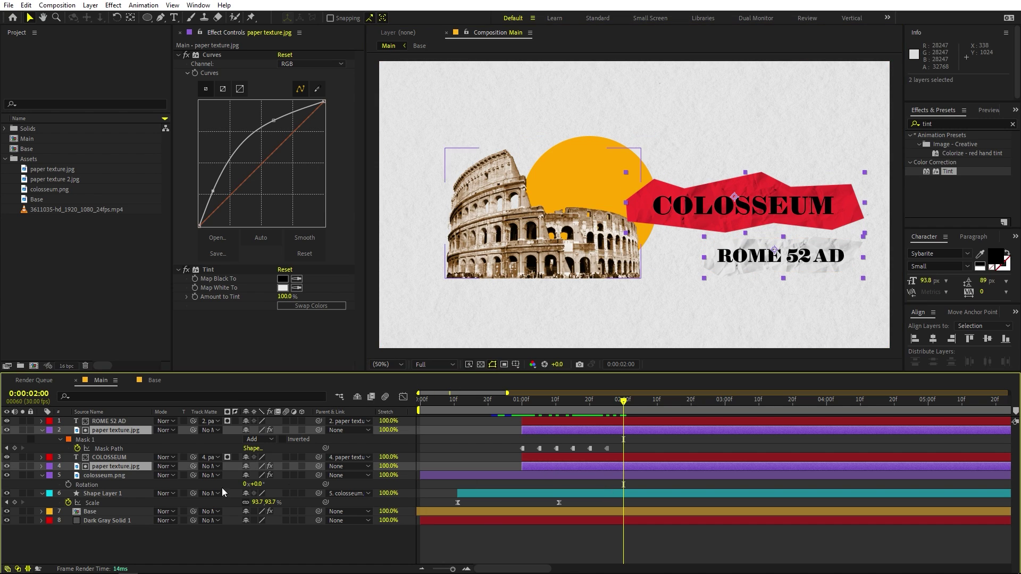
left_click(106, 475, "ctrl")
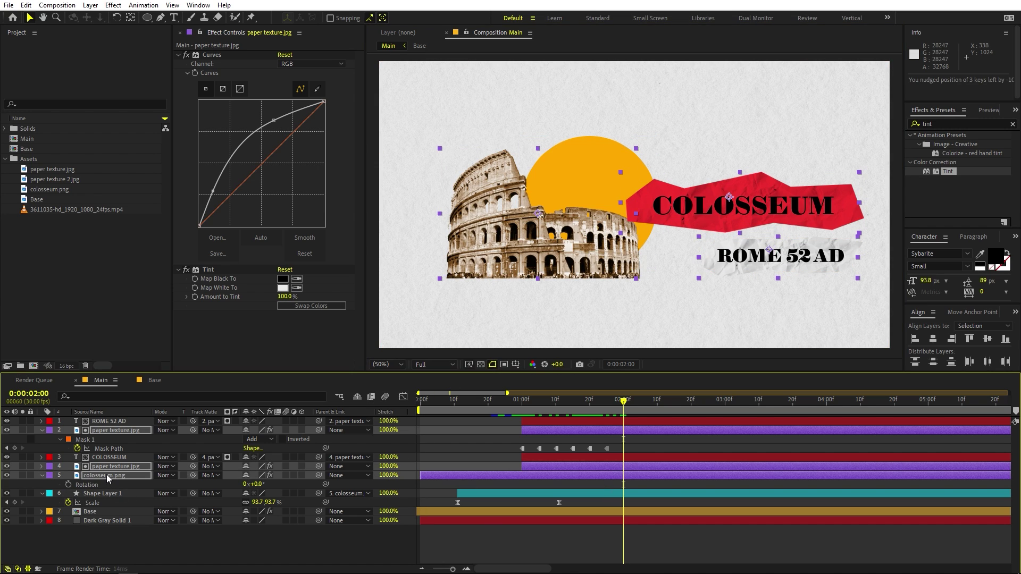
key("shift+Left")
key("shift+Left")
key("shift+Left")
key("shift+Left")
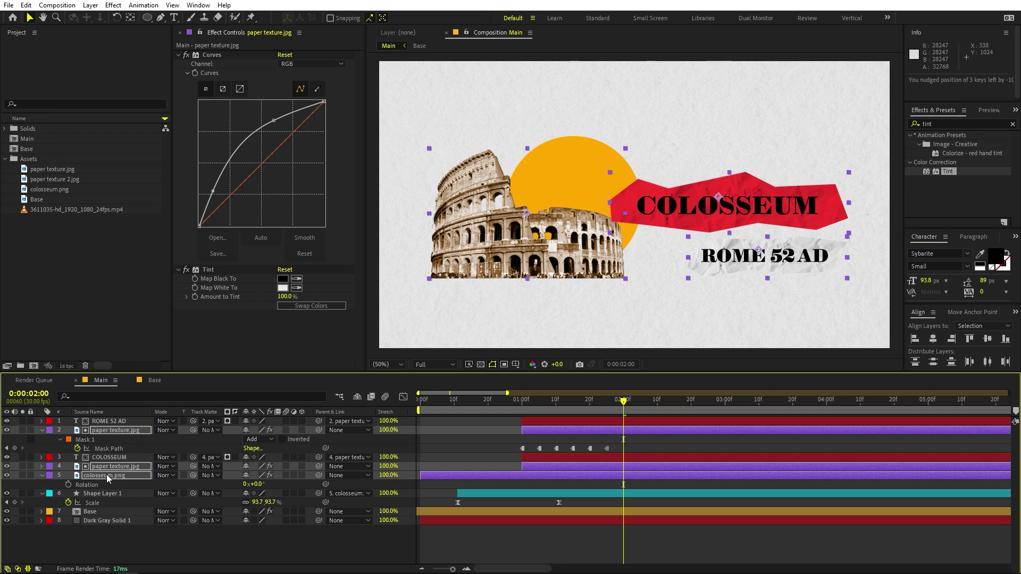
key("shift+Left")
key("shift+Left")
key("Right")
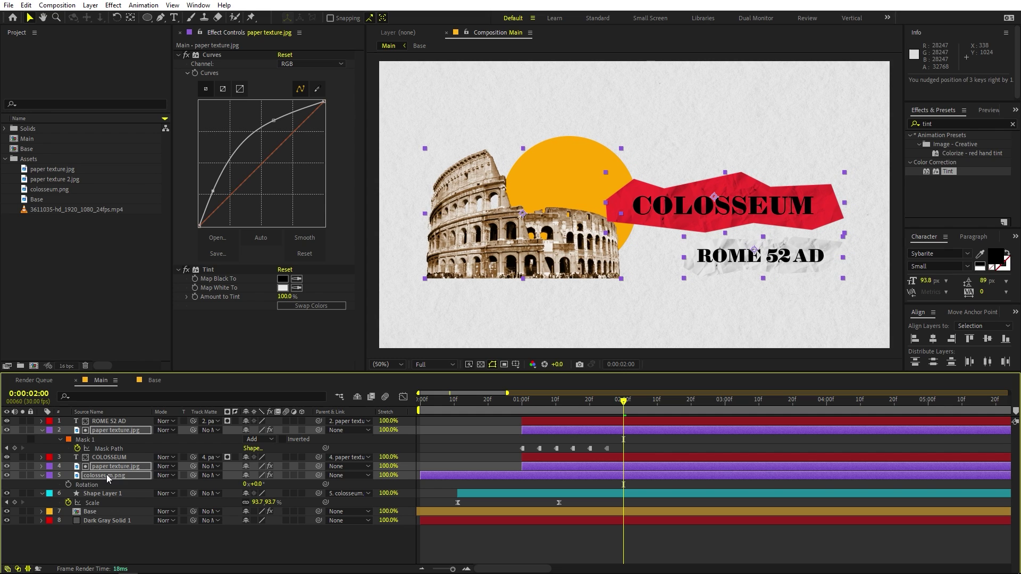
left_click(525, 528)
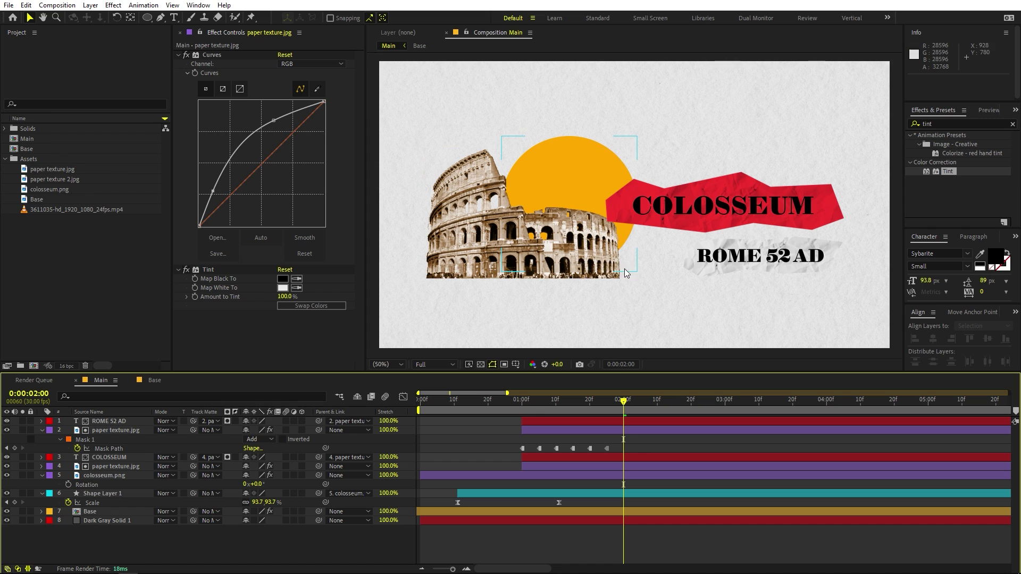
- Duplicate the light gray strip above all layers, stretch it to 72.5, 29.5% scale, and move it beneath the colosseum at 844, 847
left_click(100, 431)
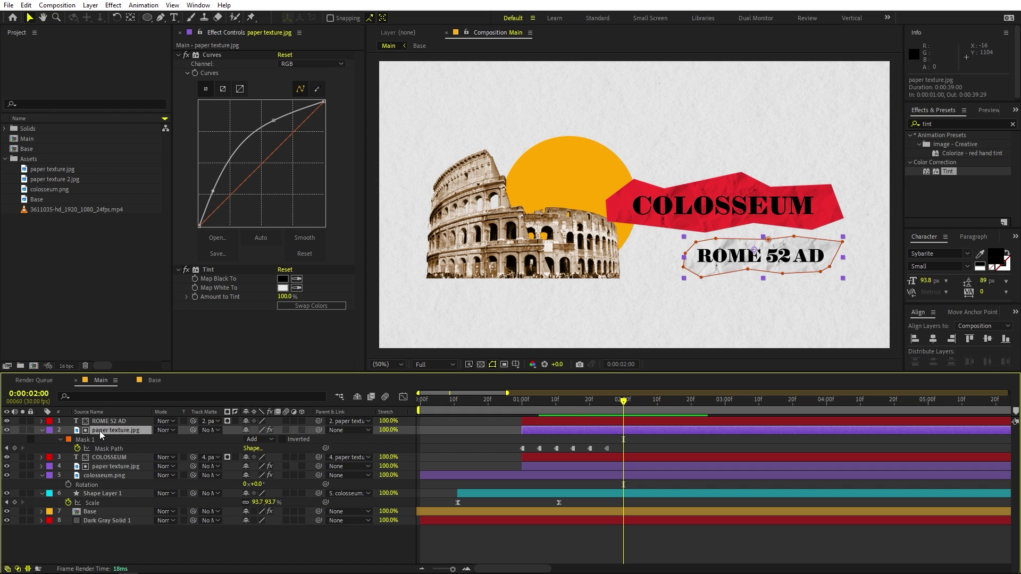
key("ctrl+d")
left_click_drag(100, 433, 105, 421)
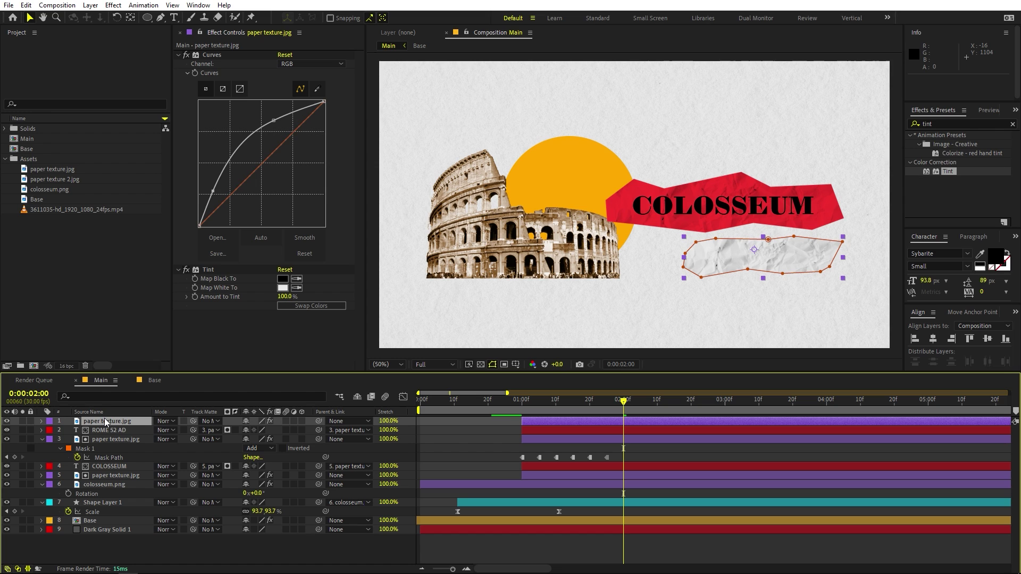
key("s")
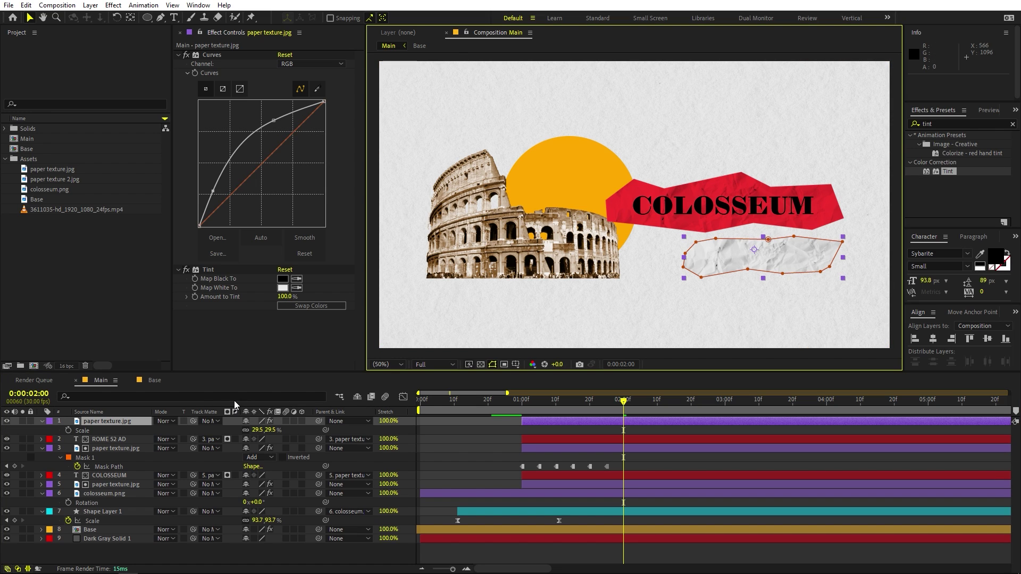
left_click_drag(256, 429, 281, 431)
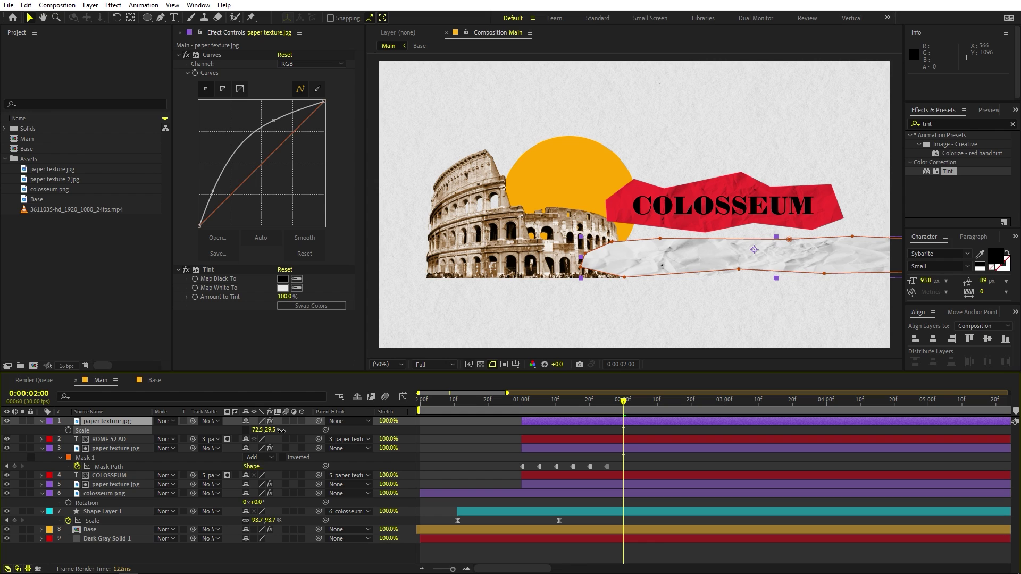
left_click_drag(848, 268, 697, 306)
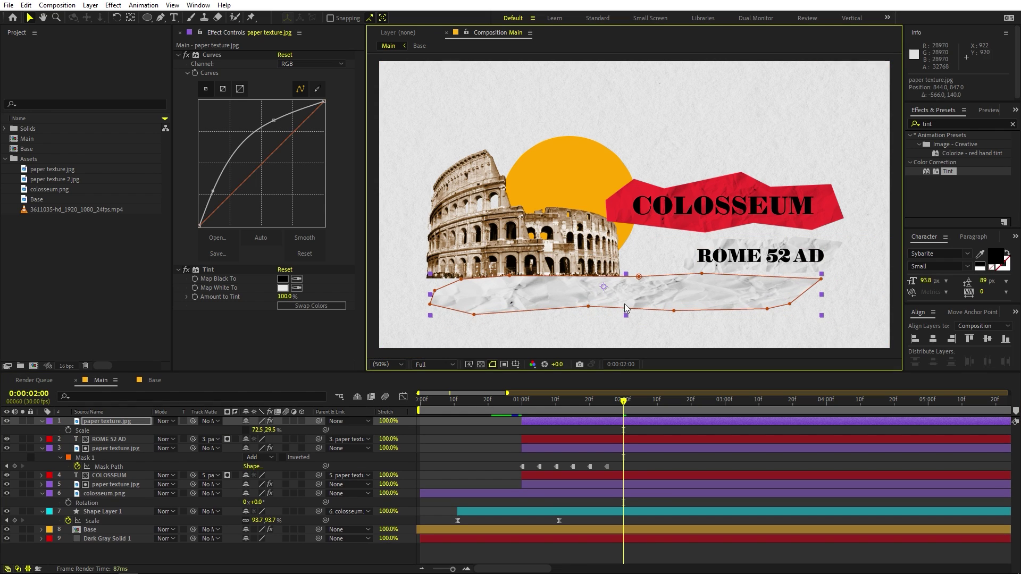
- Place the stretched strip directly below Shape Layer 1, scale it to 54.9, 23.9%, and position it under the colosseum's base at 674, 809
left_click_drag(128, 425, 127, 520)
left_click_drag(665, 305, 640, 297)
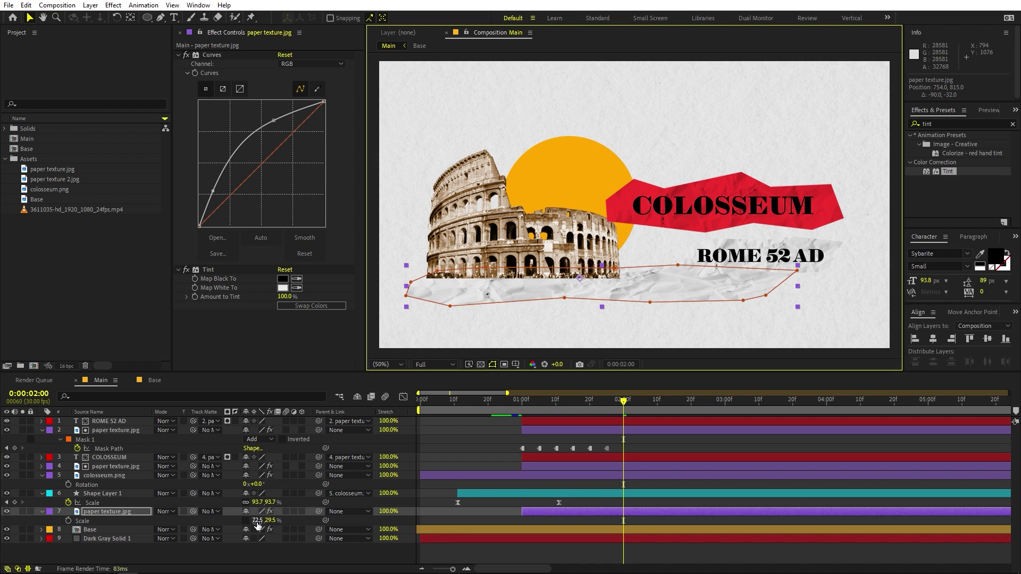
left_click_drag(267, 520, 204, 520)
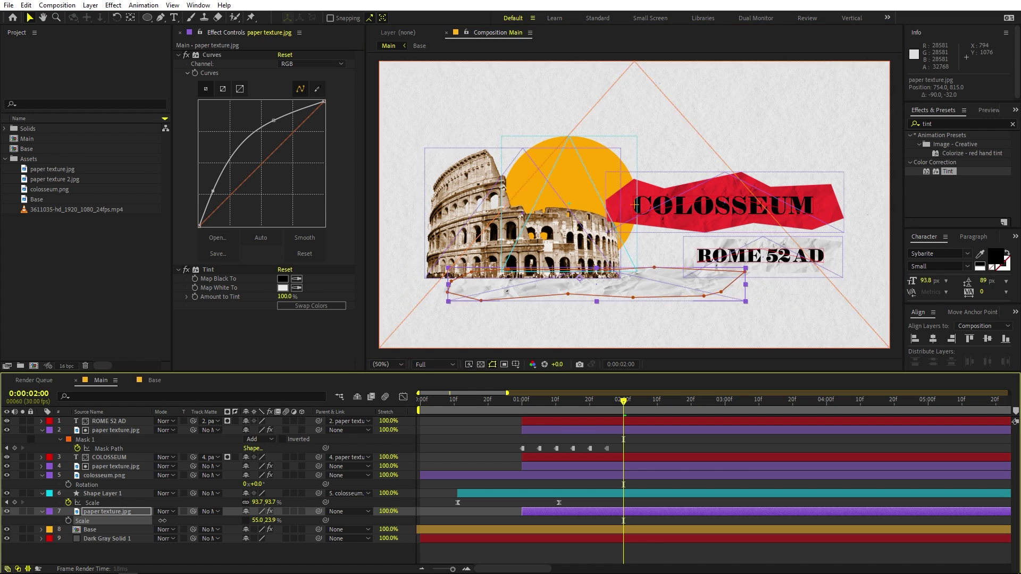
left_click_drag(629, 283, 607, 281)
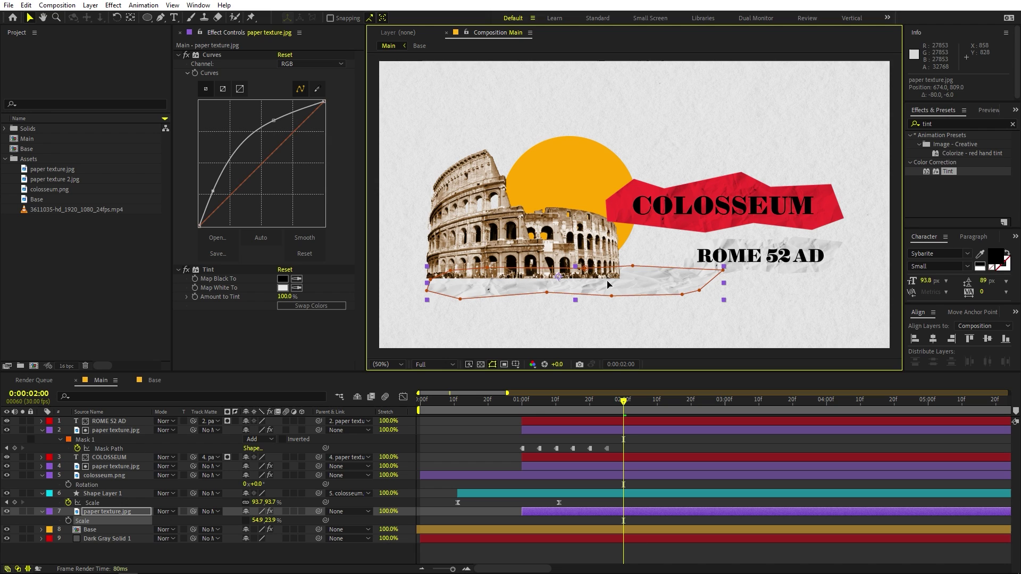
- Change the base strip's Tint Map White To color to dark gray 383838 and go to 0:00:02:05
left_click(94, 509)
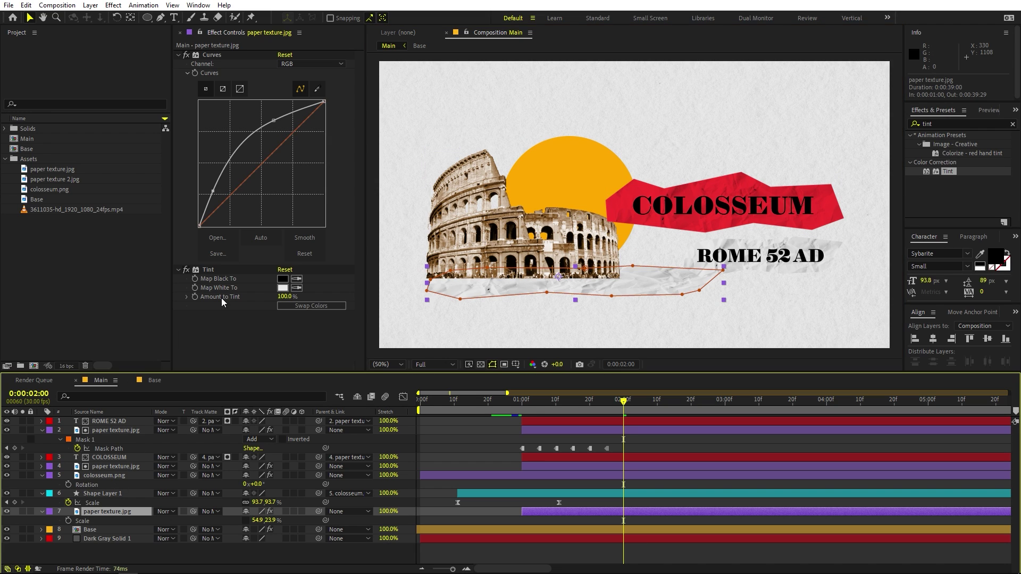
left_click(283, 288)
left_click_drag(160, 251, 38, 255)
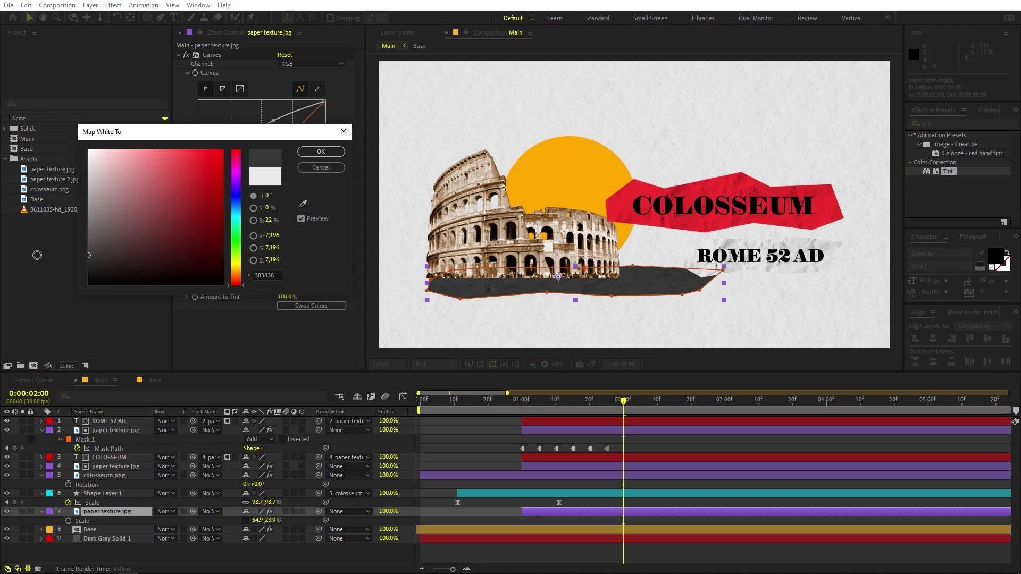
left_click(320, 152)
left_click_drag(603, 404, 641, 404)
left_click(102, 510)
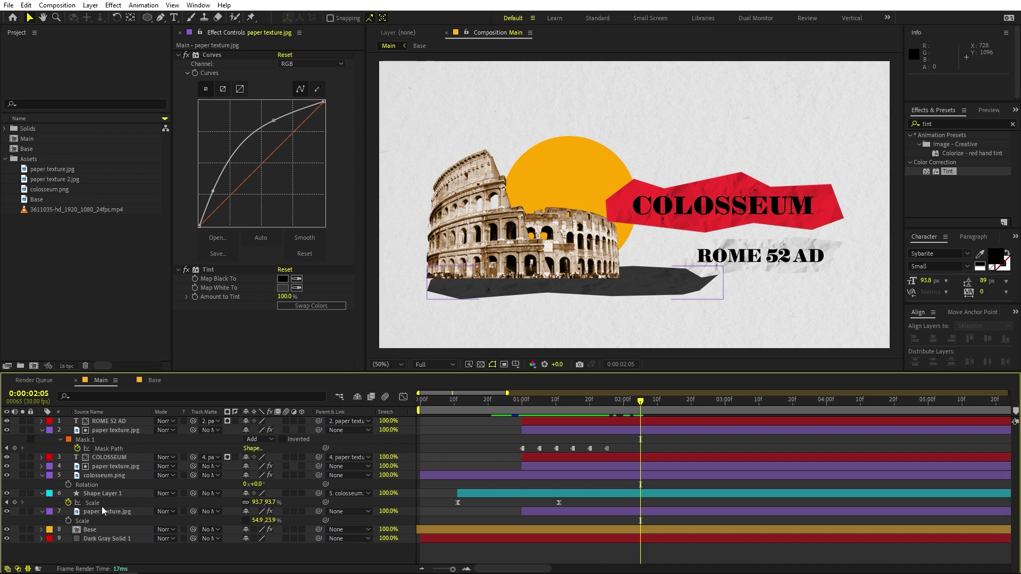
- Duplicate the dark gray base strip, move the copy above the red COLOSSEUM strip, and shrink it to about 30.4, 12.7% scale
left_click(549, 475)
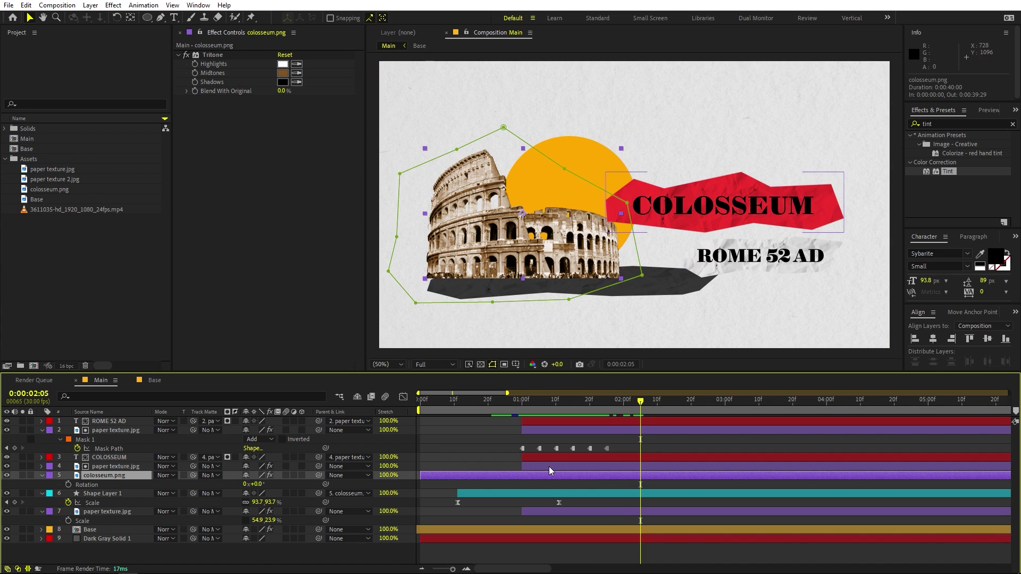
left_click(549, 467)
left_click(551, 511)
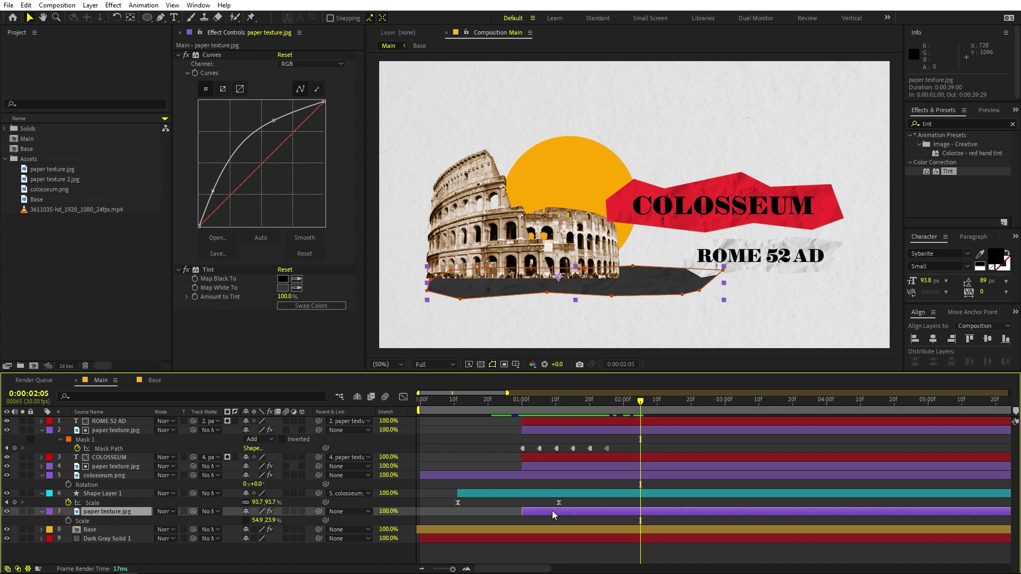
key("ctrl+d")
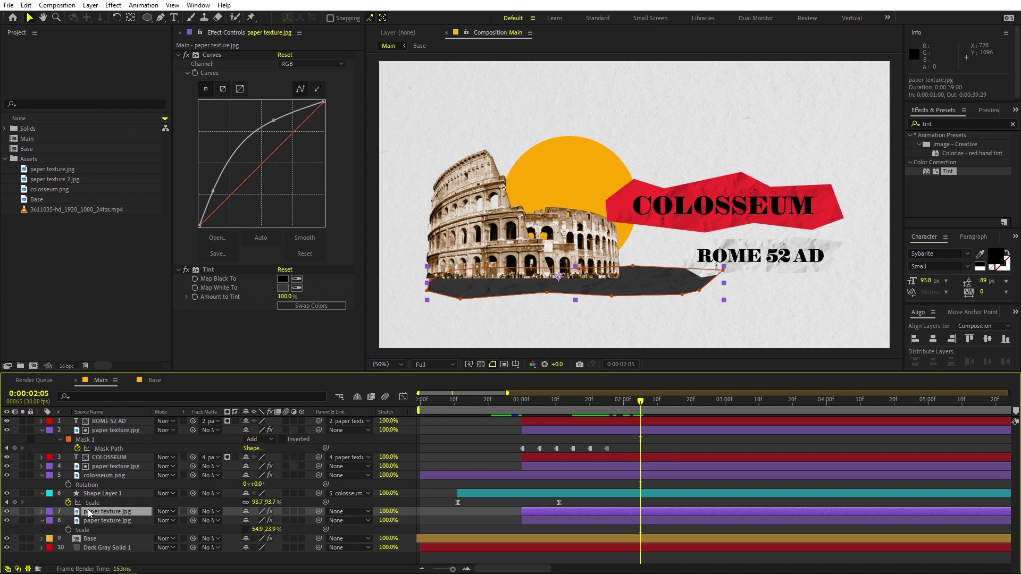
left_click_drag(611, 296, 601, 240)
key("ctrl+z")
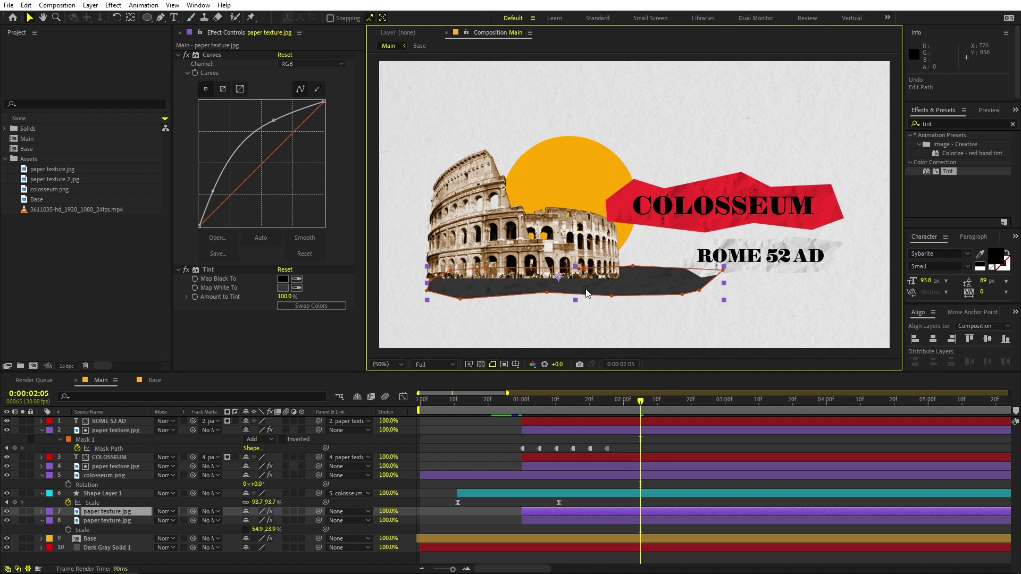
left_click_drag(620, 283, 686, 166)
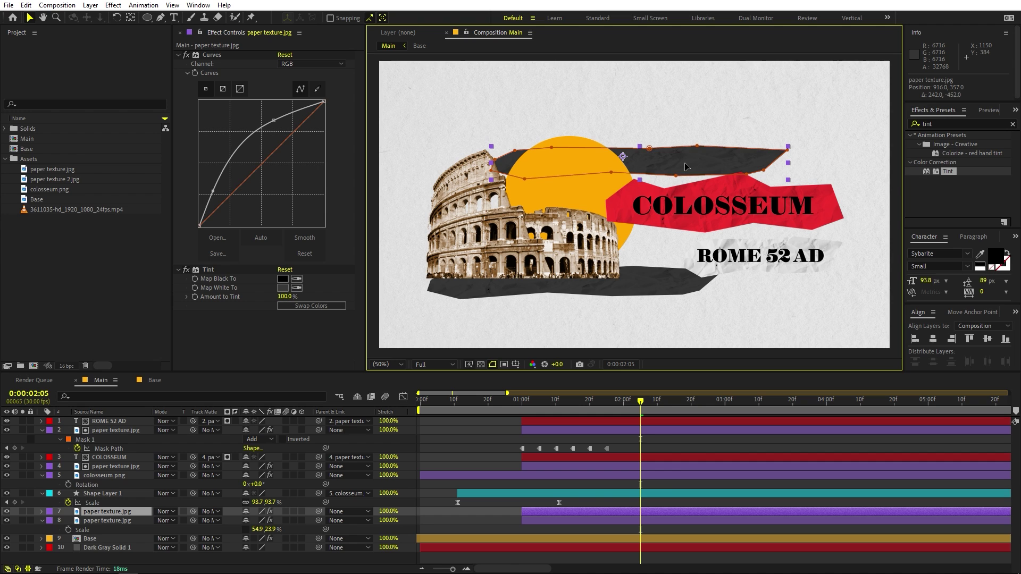
left_click_drag(788, 179, 686, 160)
key("s")
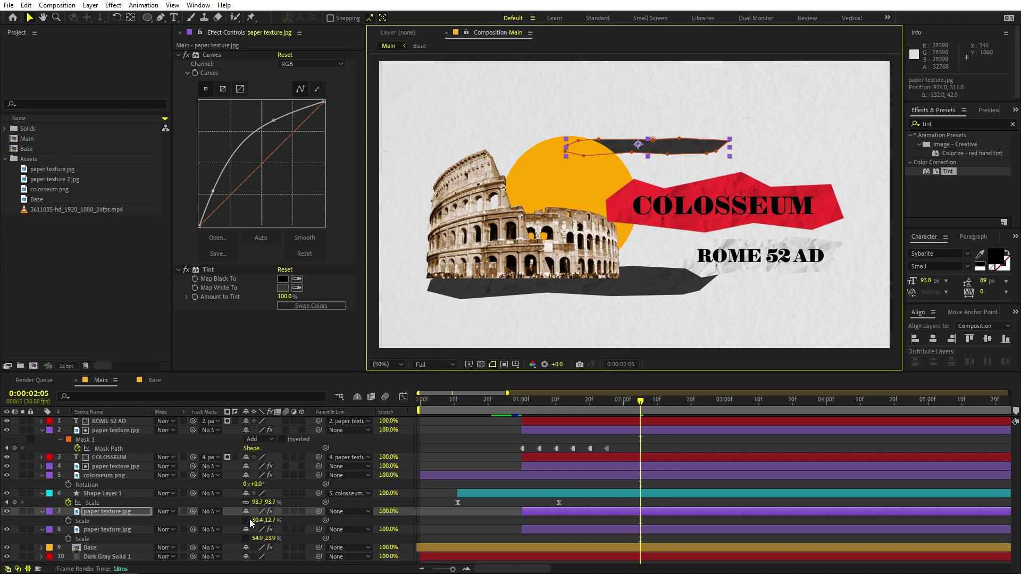
- Tint the small strip copy light gray and tuck it behind the red strip's upper edge at 1028, 413
left_click(282, 288)
left_click(318, 154)
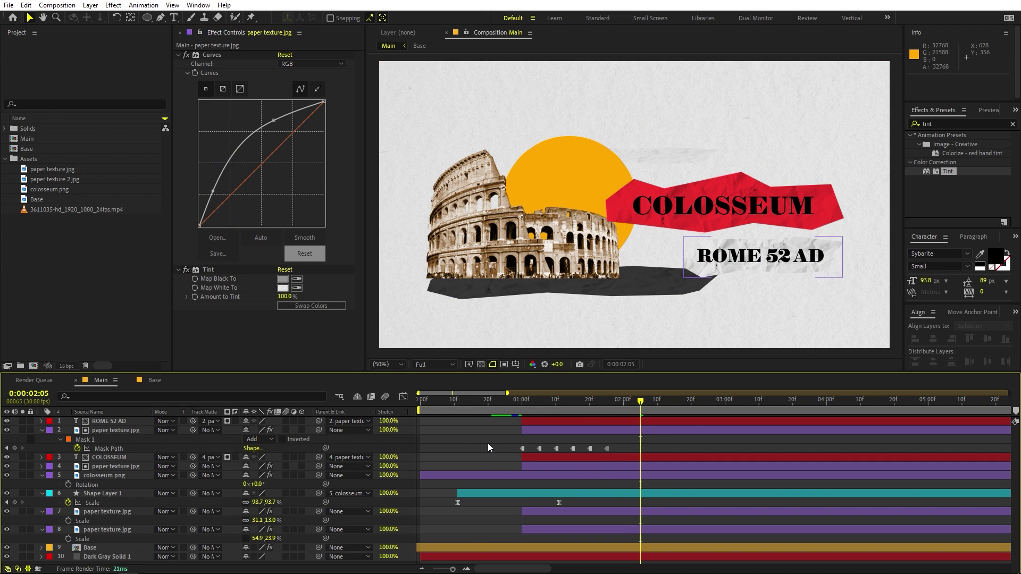
left_click(680, 161)
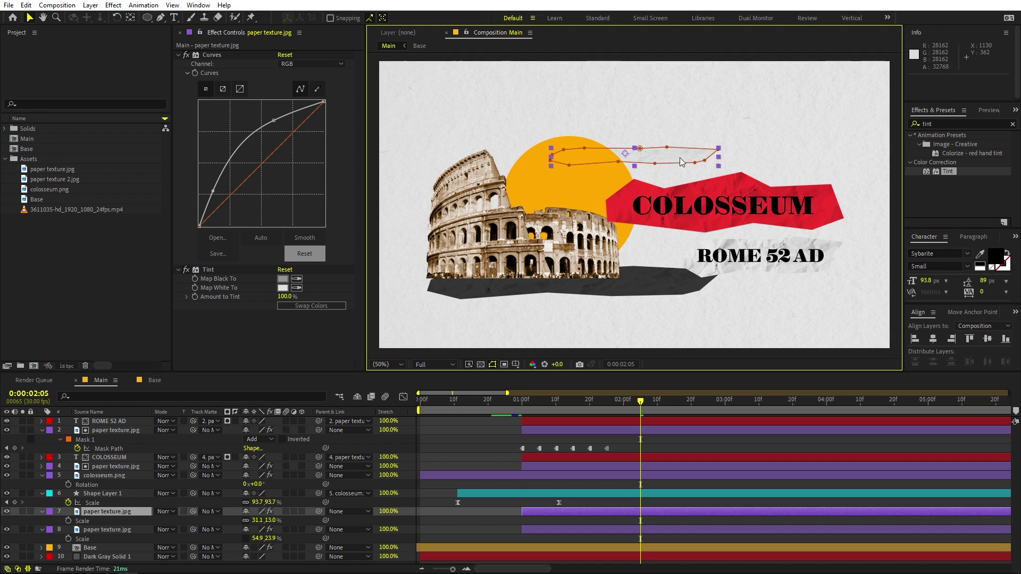
left_click_drag(680, 162, 708, 179)
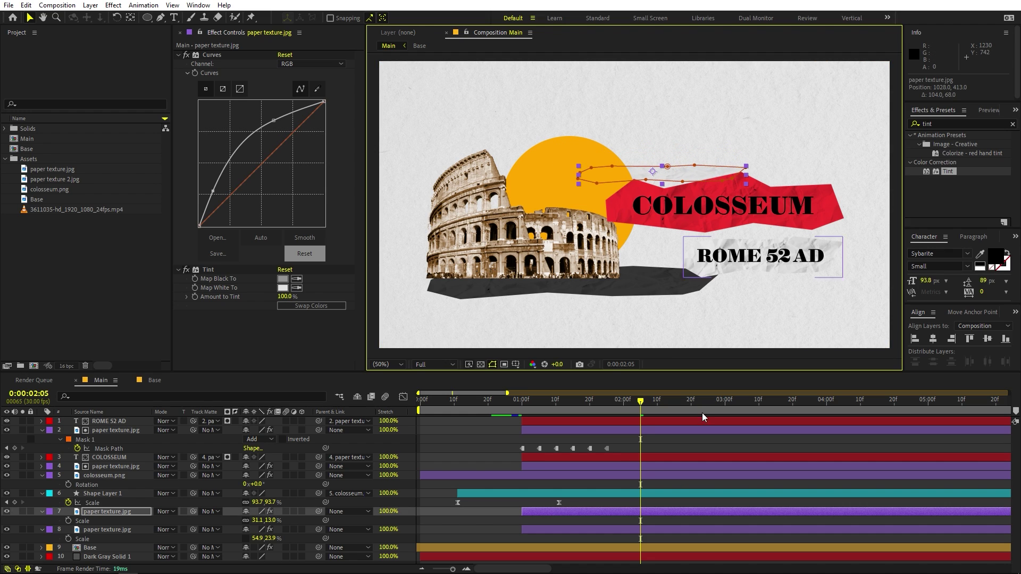
left_click(617, 441)
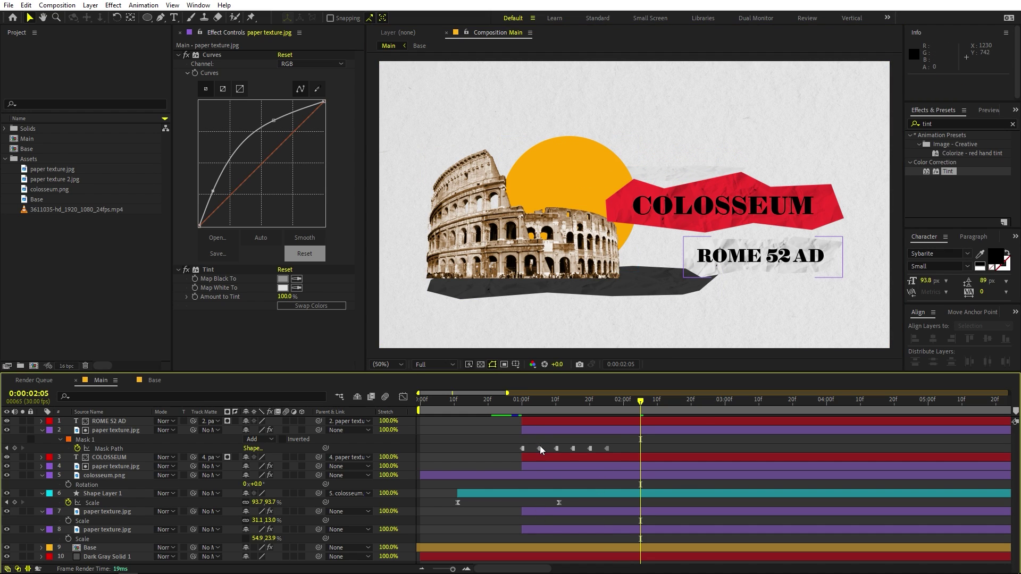
- Stagger the layer starts: ROME 52 AD and its strip at 0:00:01:07, the small strip around 0:00:01:15, the base strip around 0:00:00:18
left_click(535, 423)
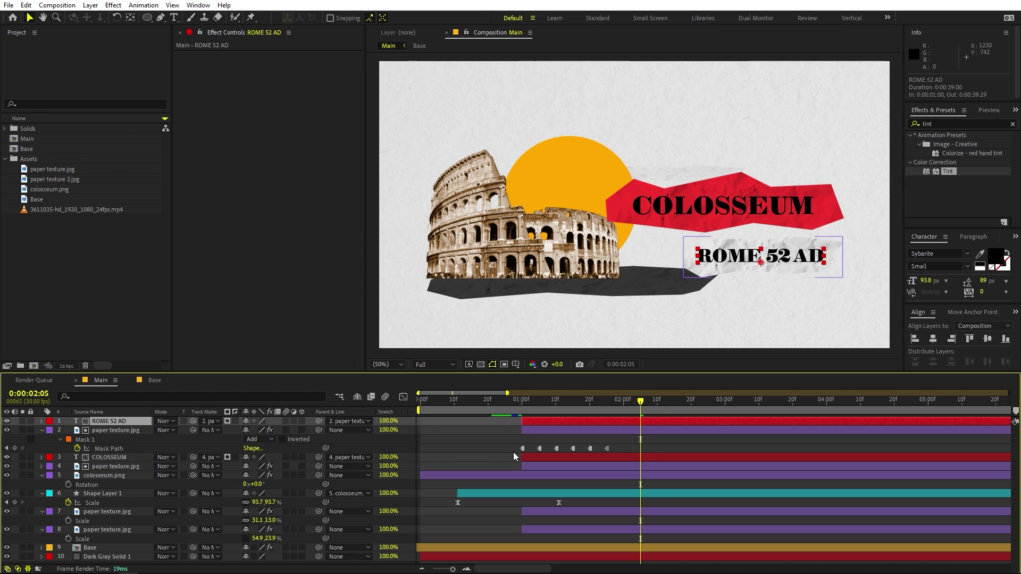
left_click(532, 428, "shift")
left_click_drag(534, 423, 560, 421)
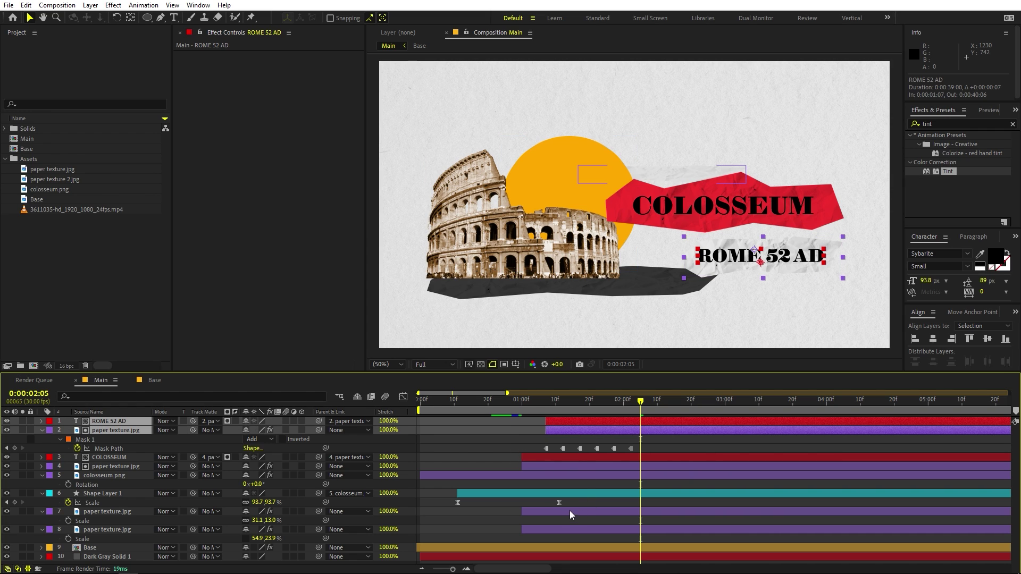
left_click_drag(569, 511, 541, 524)
- Play back the Main composition from the start to check the timing of the staggered layers
key("space")
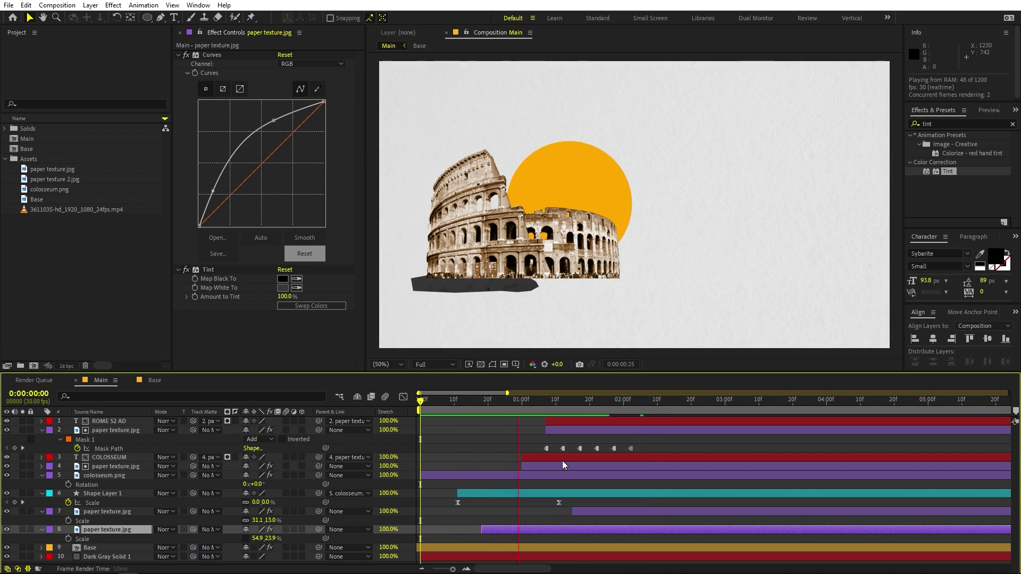
key("space")
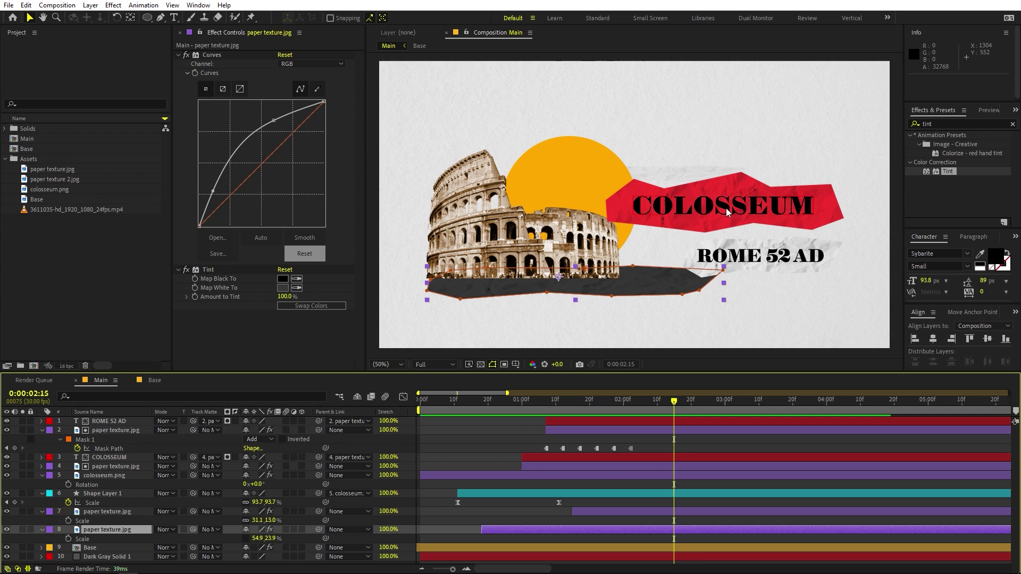
left_click_drag(681, 406, 779, 413)
key("space")
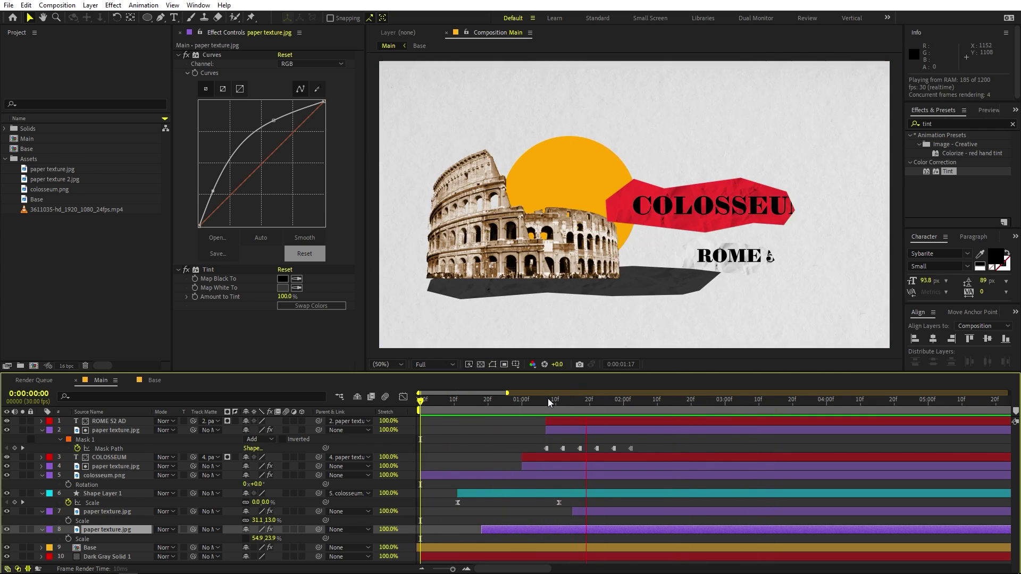
key("space")
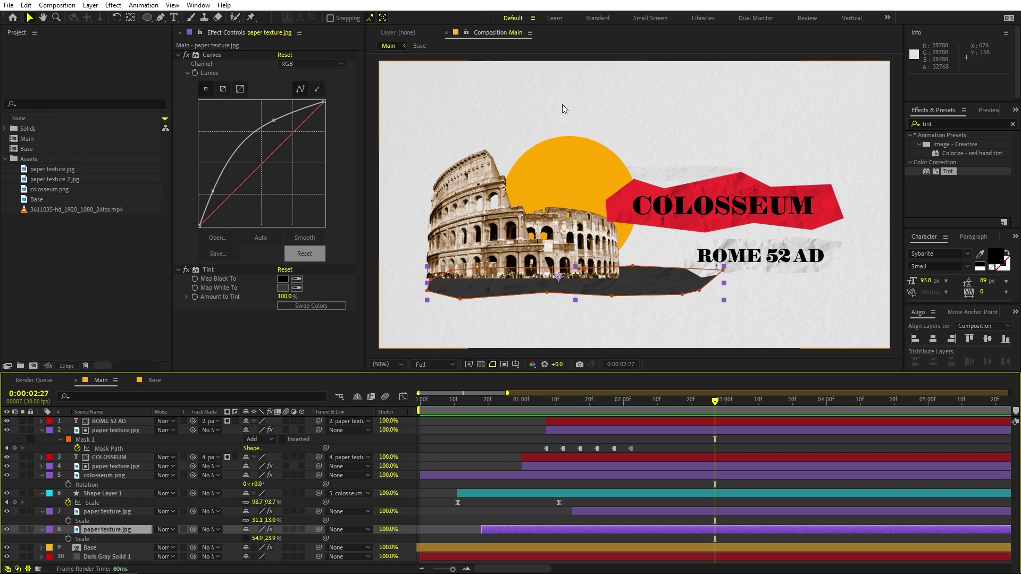
- Collapse the revealed properties of all layers in the Main timeline
left_click(463, 439)
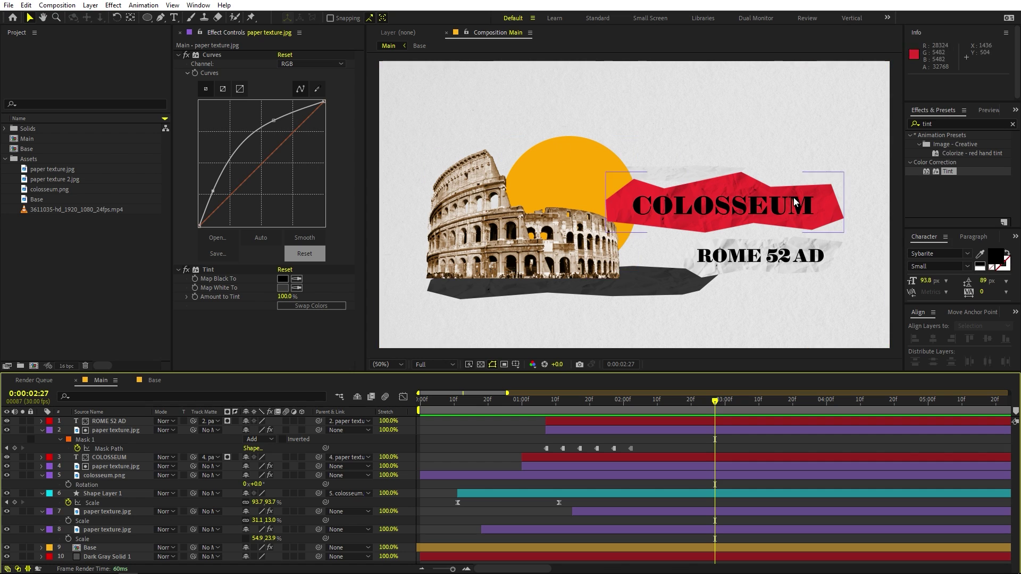
key("u")
key("ctrl+a")
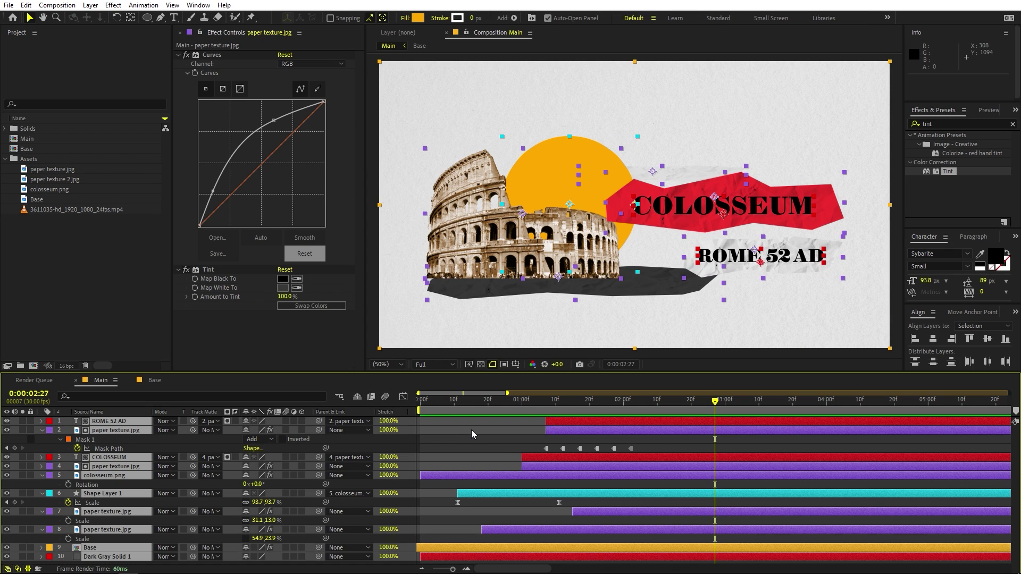
left_click(484, 428)
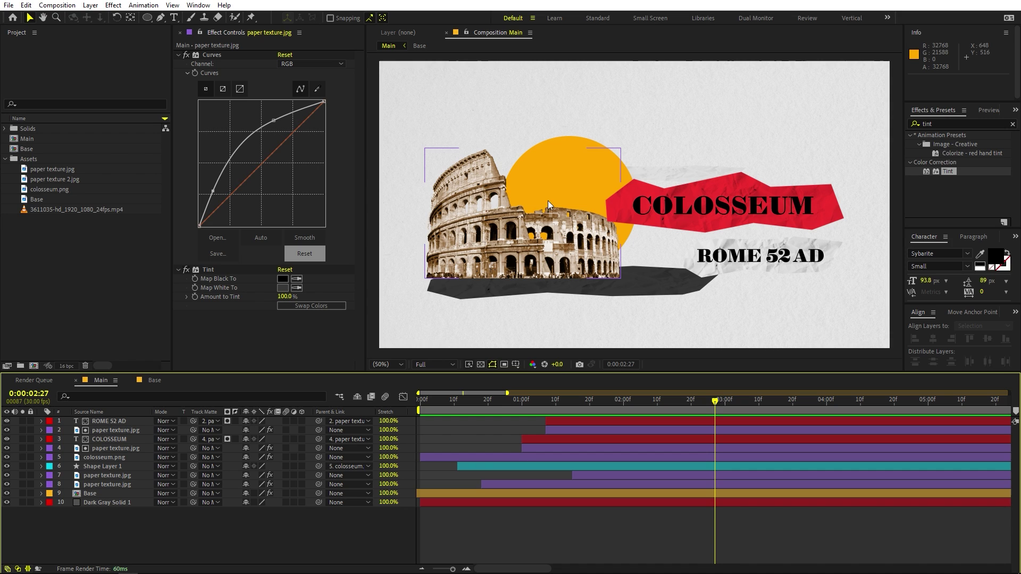
- Create an adjustment layer above all layers in Main and apply the Turbulent Displace effect to it
key("slash")
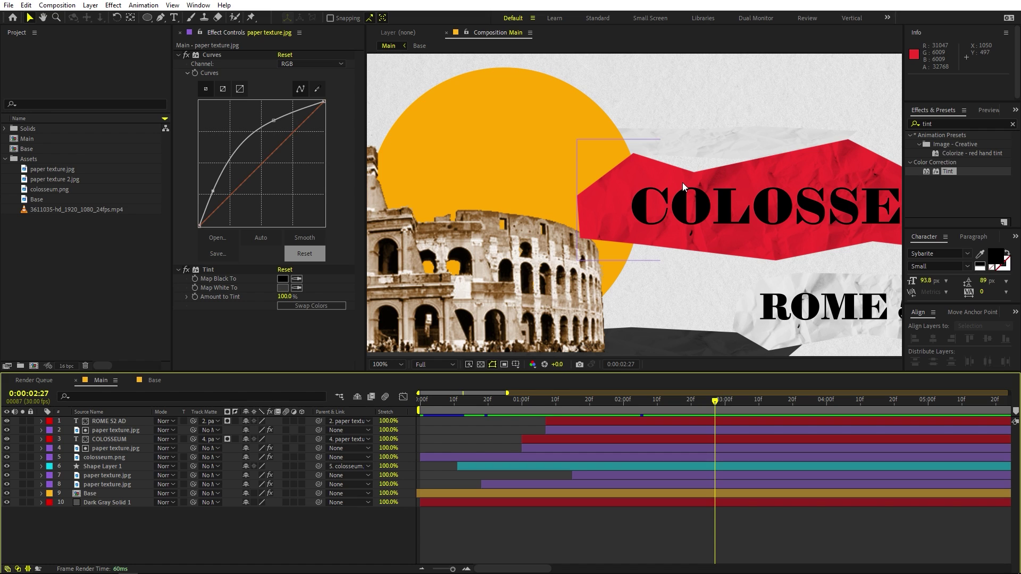
right_click(217, 543)
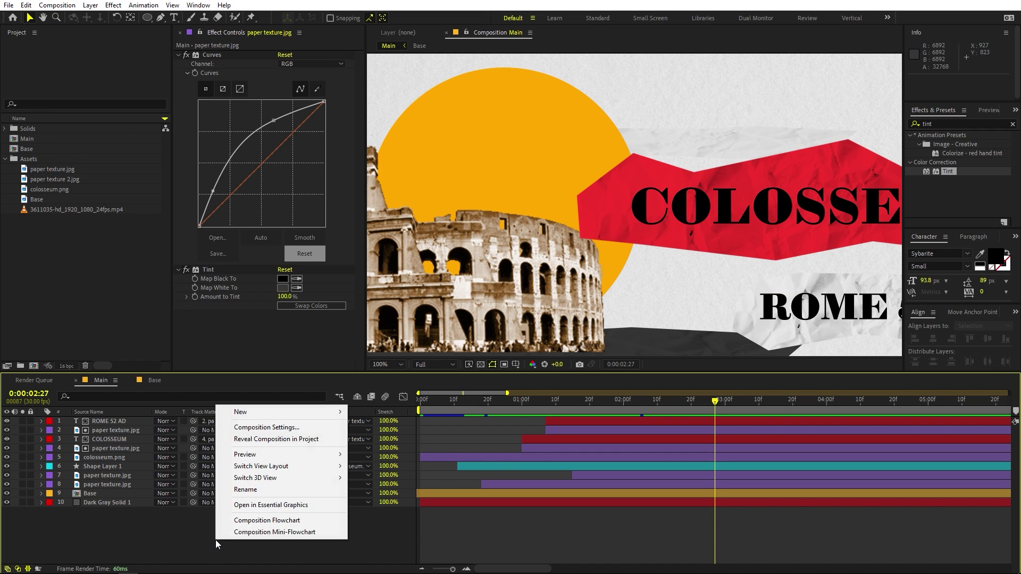
mouse_move(319, 412)
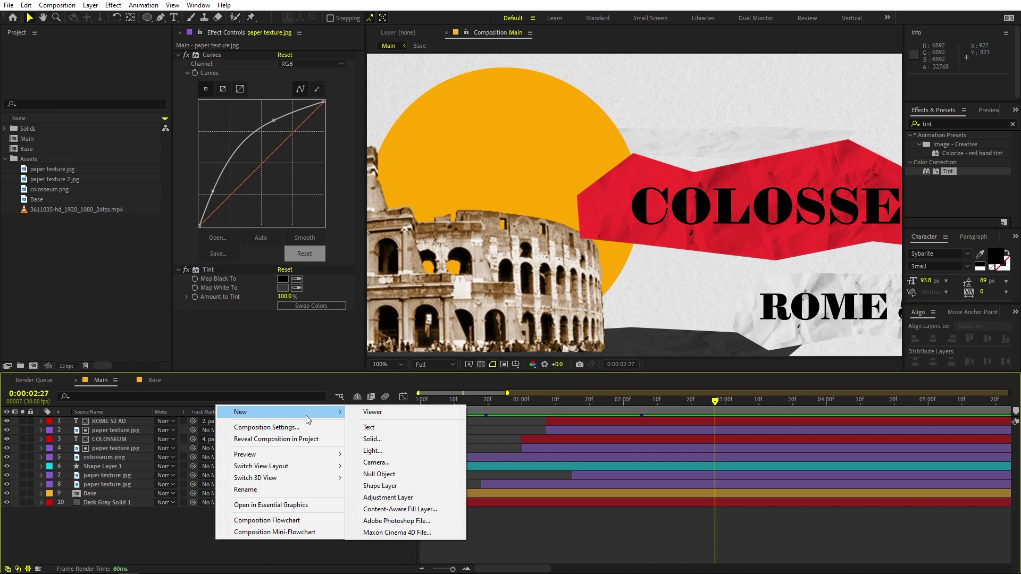
left_click(393, 497)
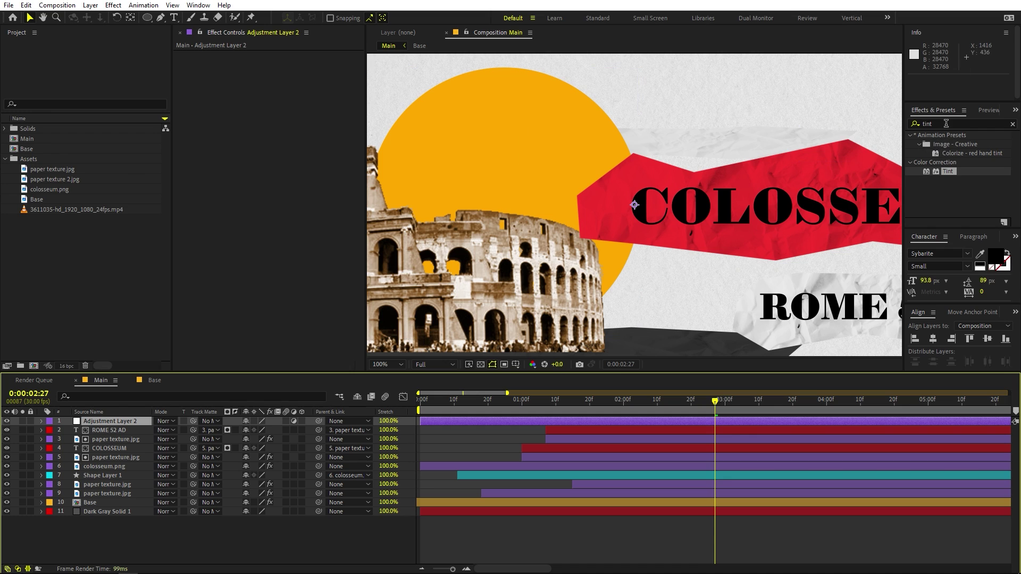
left_click(946, 123)
type("turb")
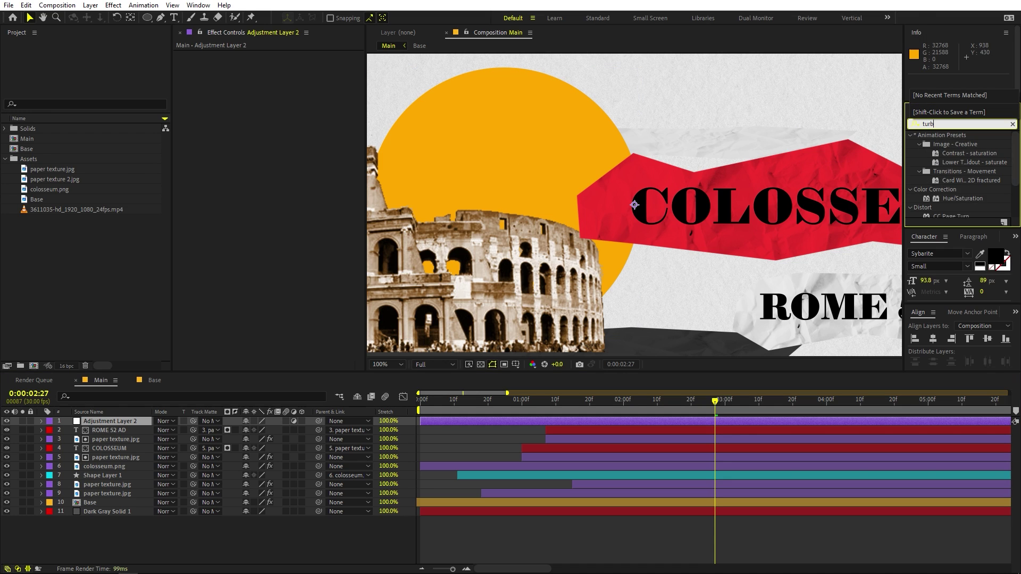
type("u")
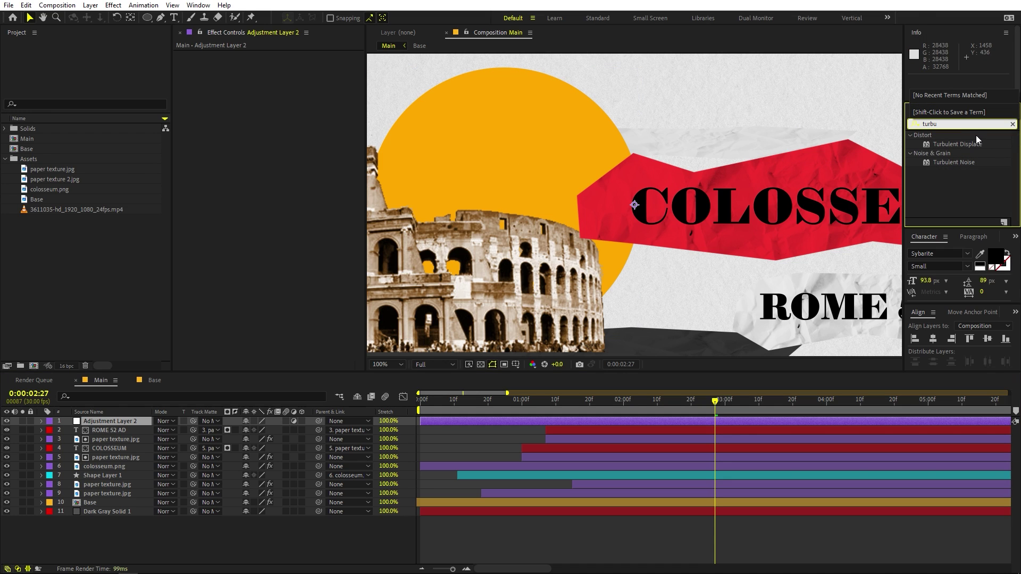
left_click_drag(972, 140, 179, 368)
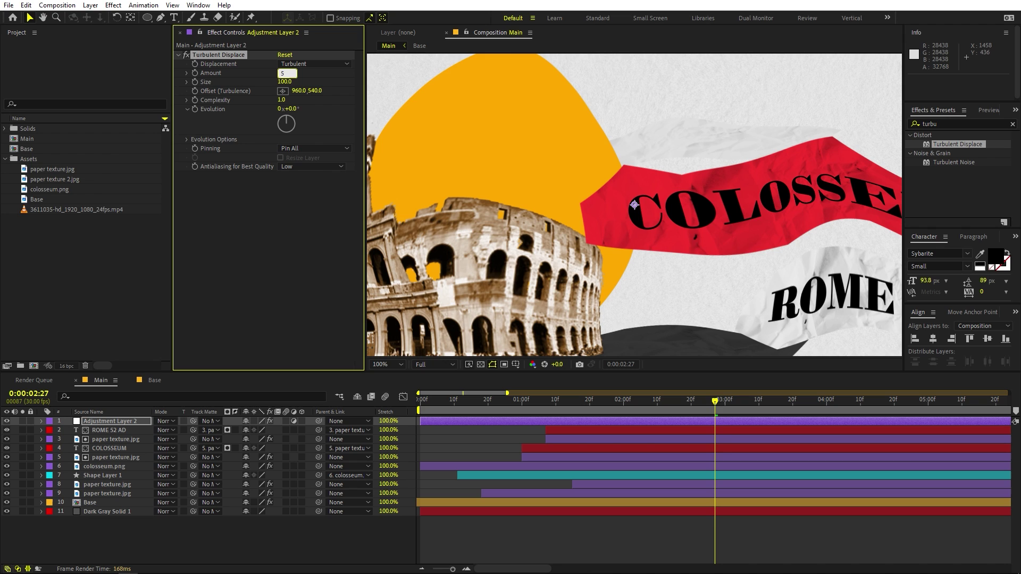
- Set the adjustment layer's Turbulent Displace Amount to 5 and Size to 30
type("5")
key("Return")
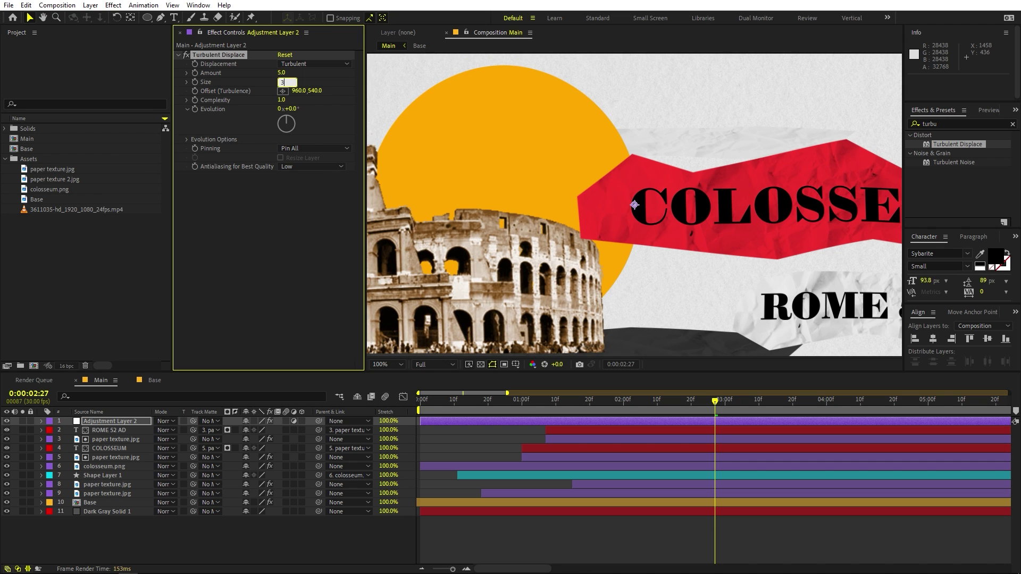
left_click(274, 254)
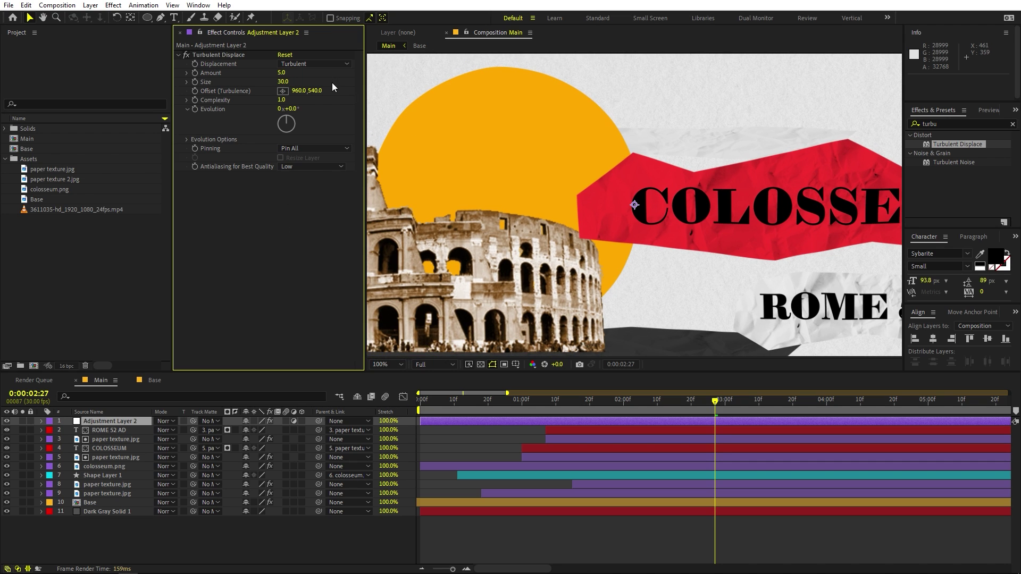
- Preview the full composition from the first frame to check the turbulent displacement on the artwork
key("shift+slash")
left_click(394, 362)
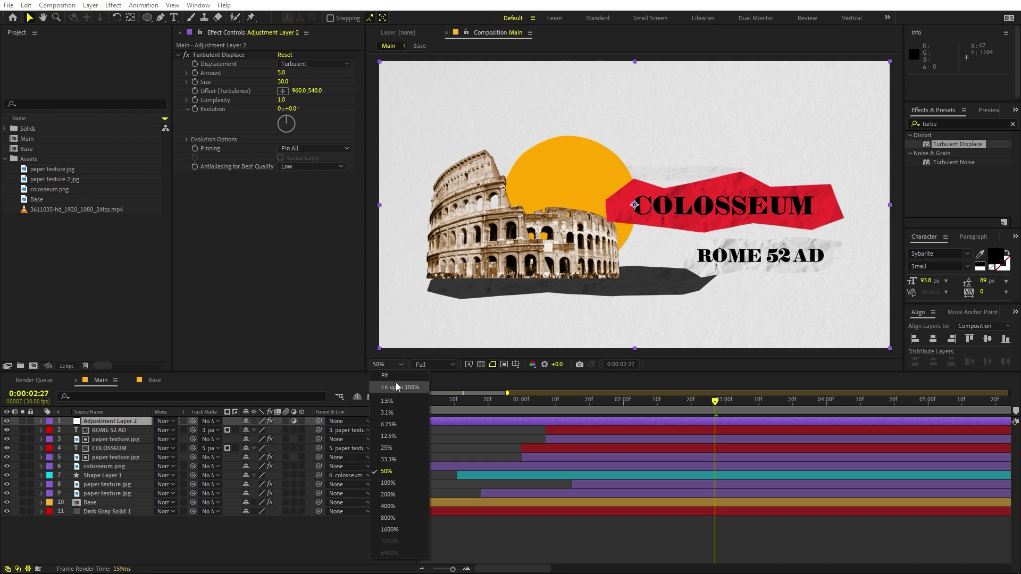
left_click(395, 381)
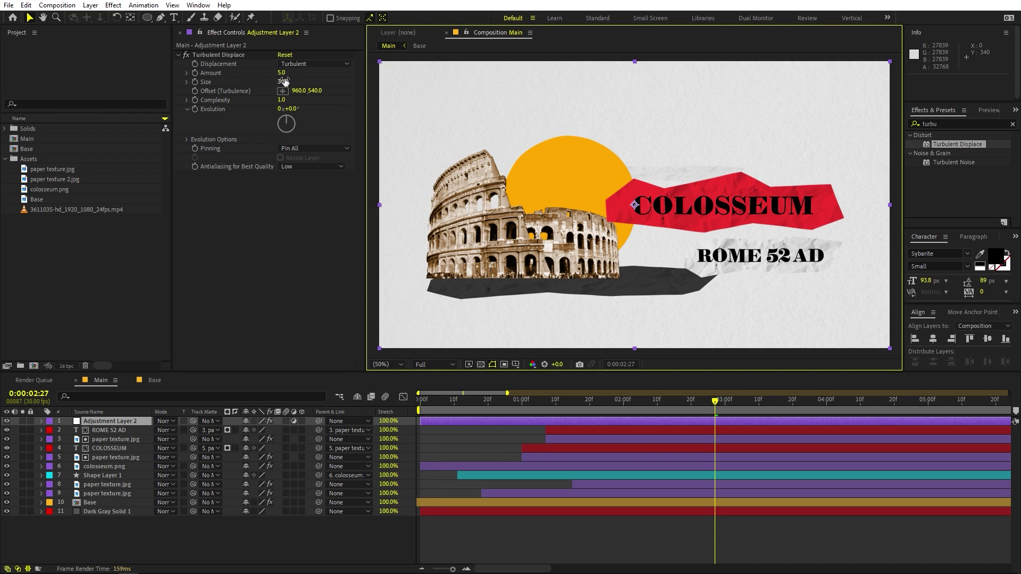
key("Home")
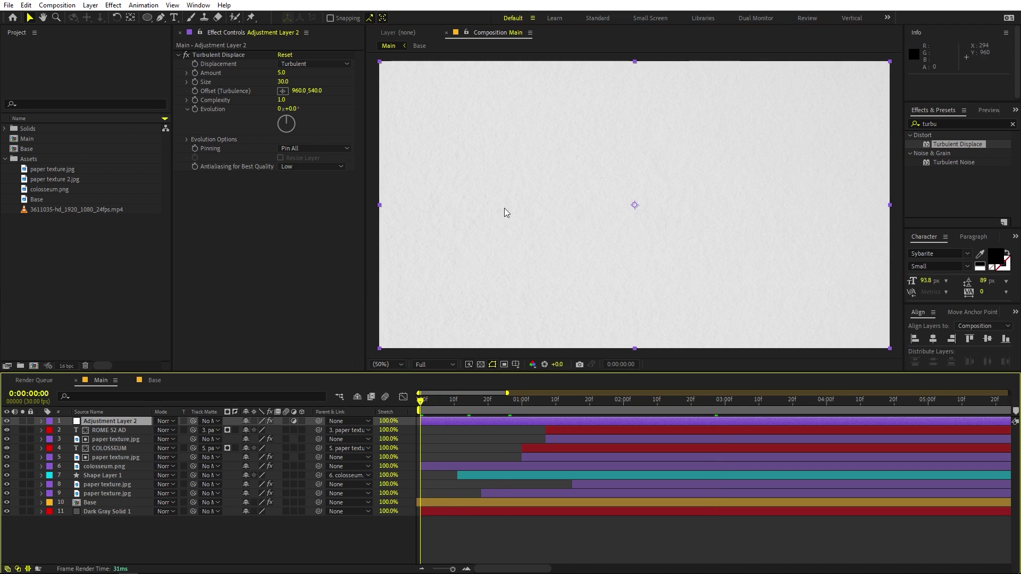
key("space")
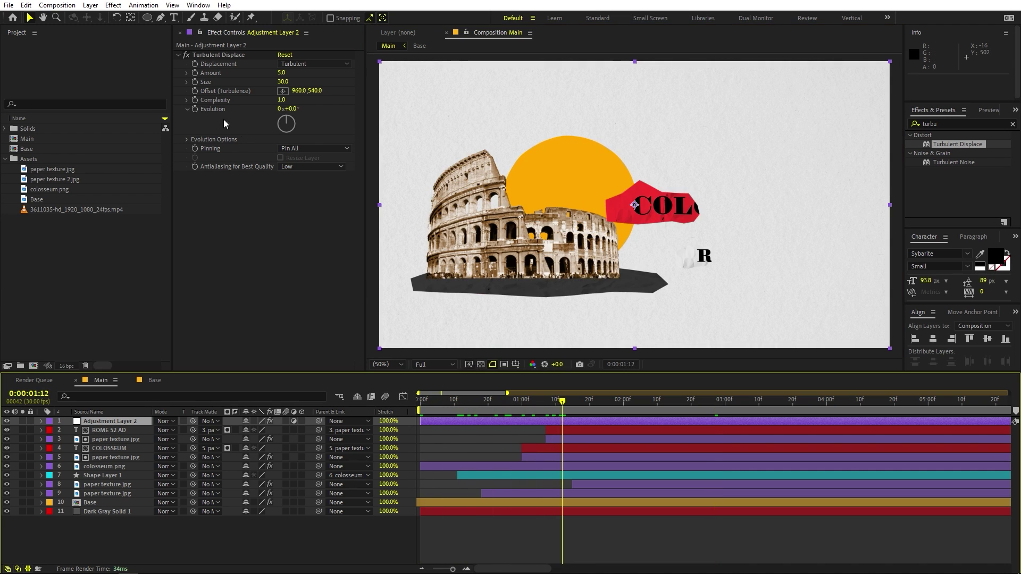
- Drive the Random Seed of the adjustment layer's Turbulent Displace effect with the expression time*4
left_click(187, 140)
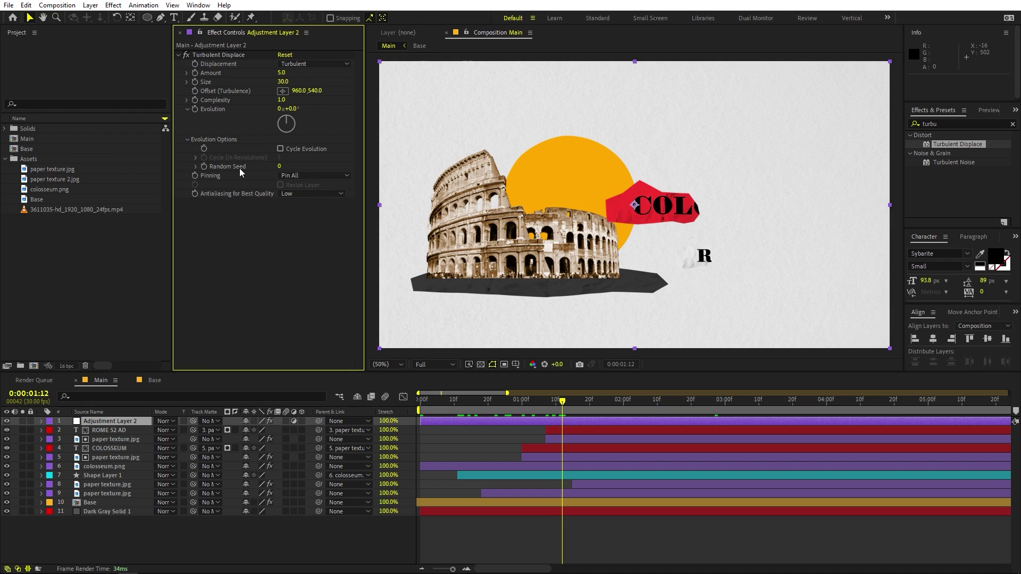
left_click(204, 167, "alt")
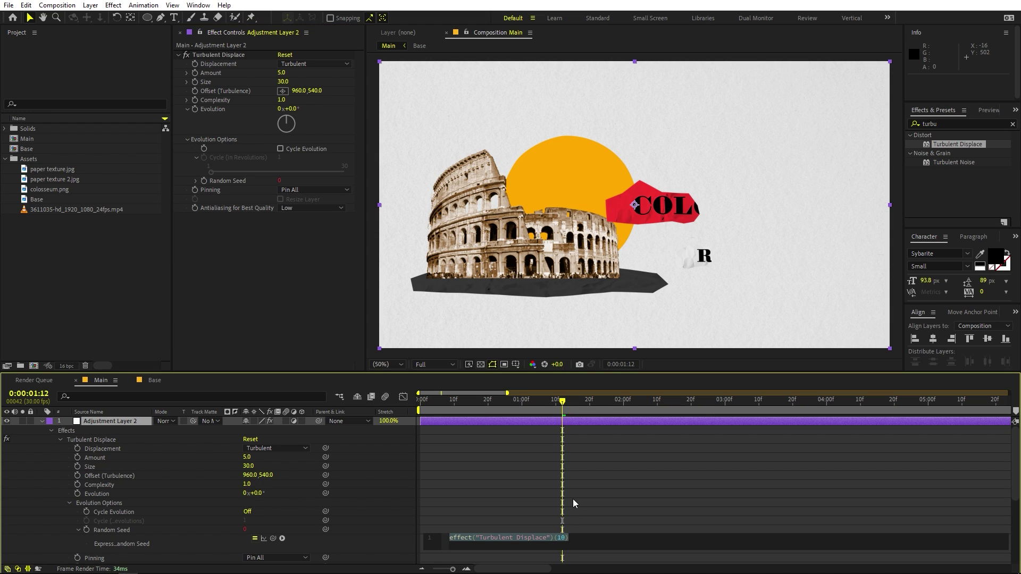
type("ti")
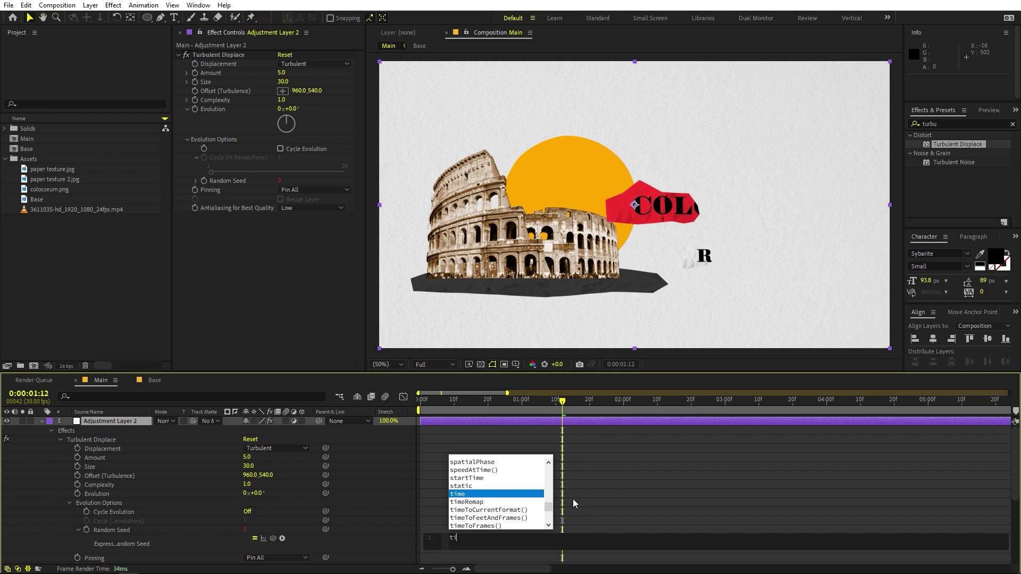
type("me*")
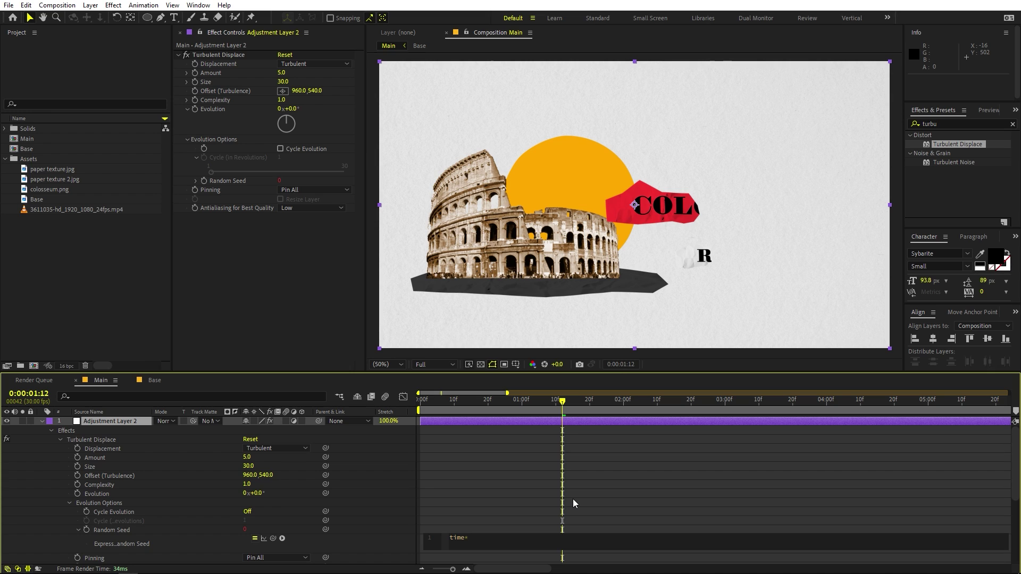
type("4")
left_click(592, 487)
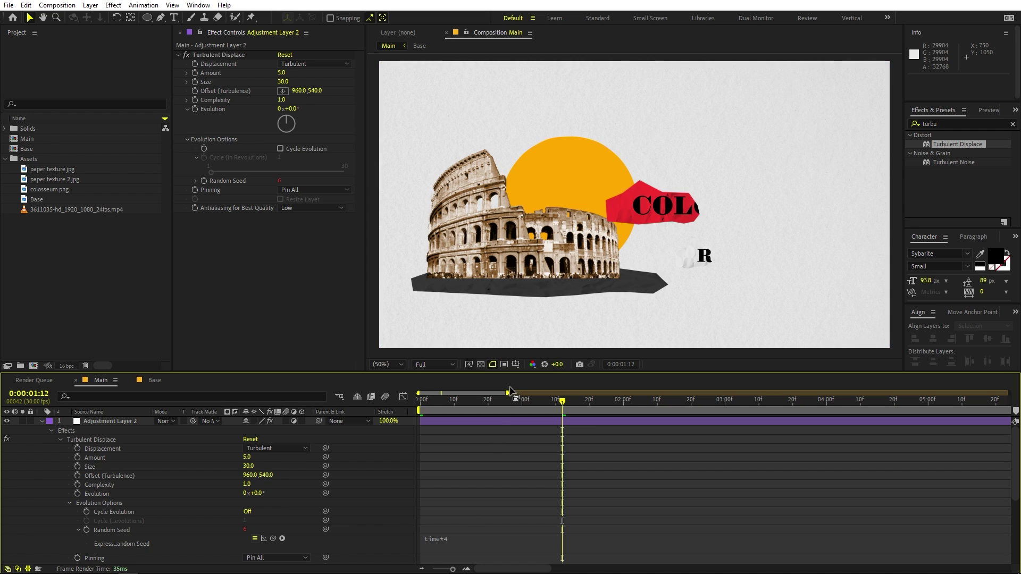
left_click(463, 550)
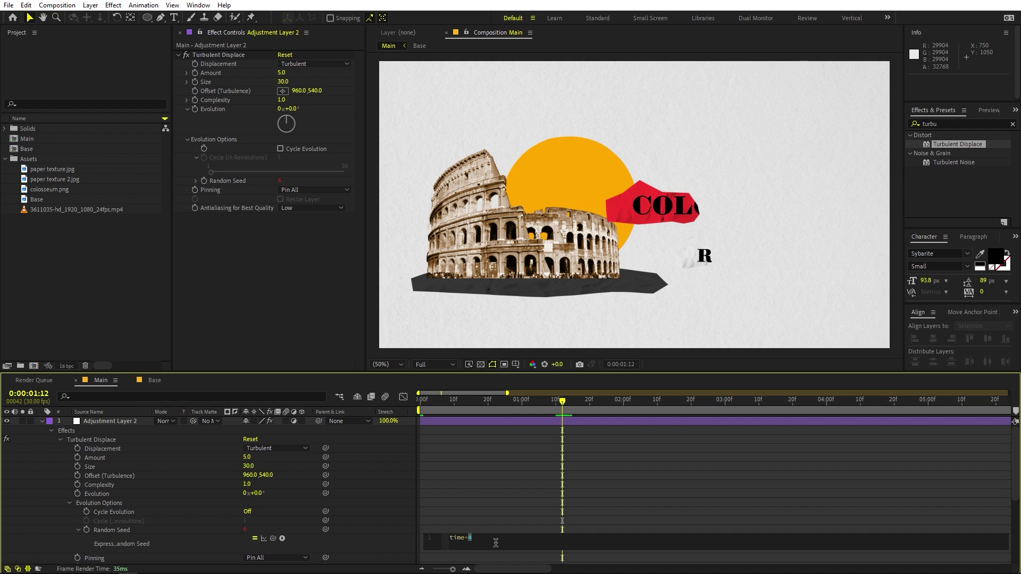
left_click(490, 450)
- Collapse the adjustment layer's properties and preview Main from the first frame, examining the edge jitter on the red paper strip up close
key("Home")
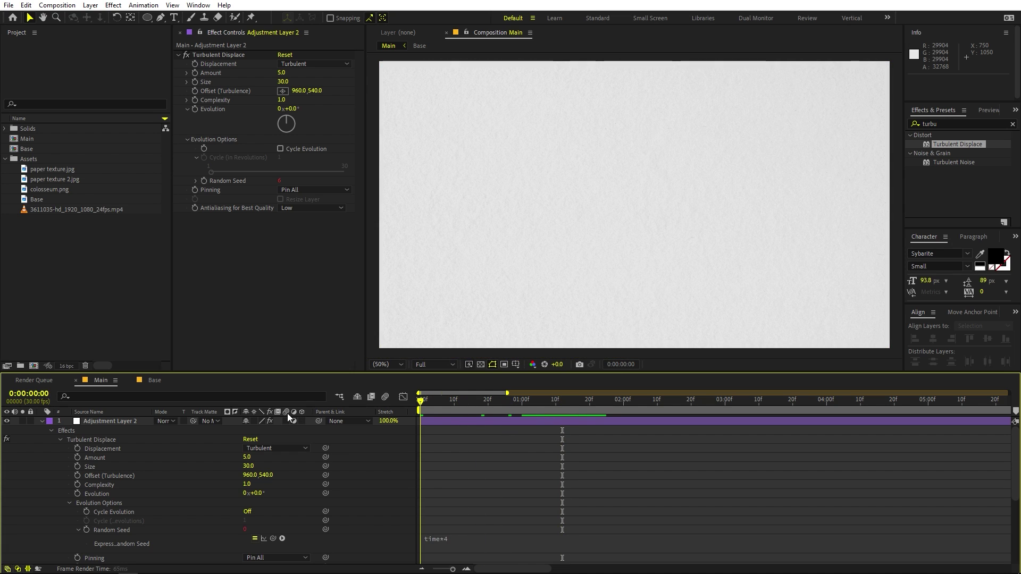
left_click(41, 420)
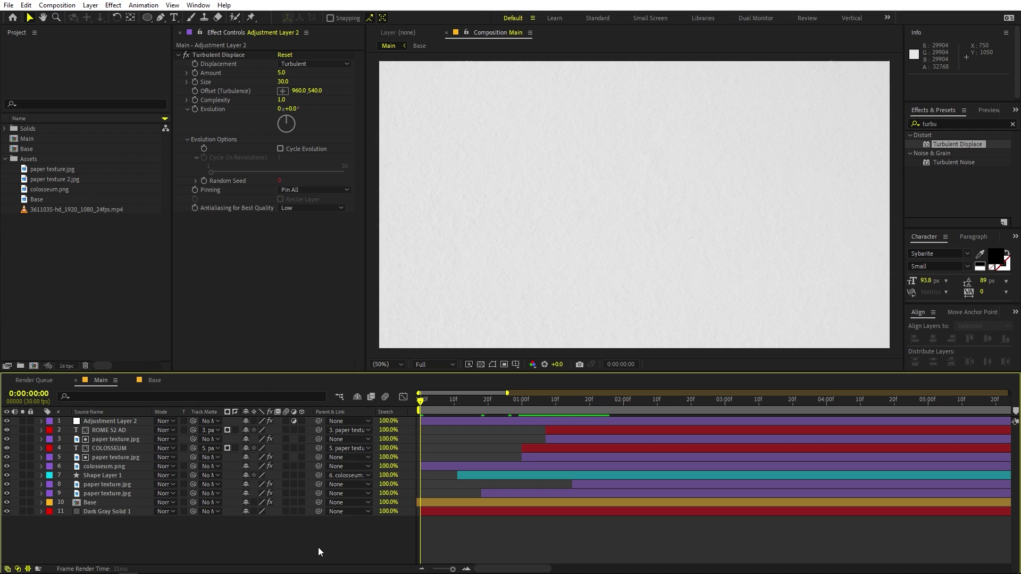
key("space")
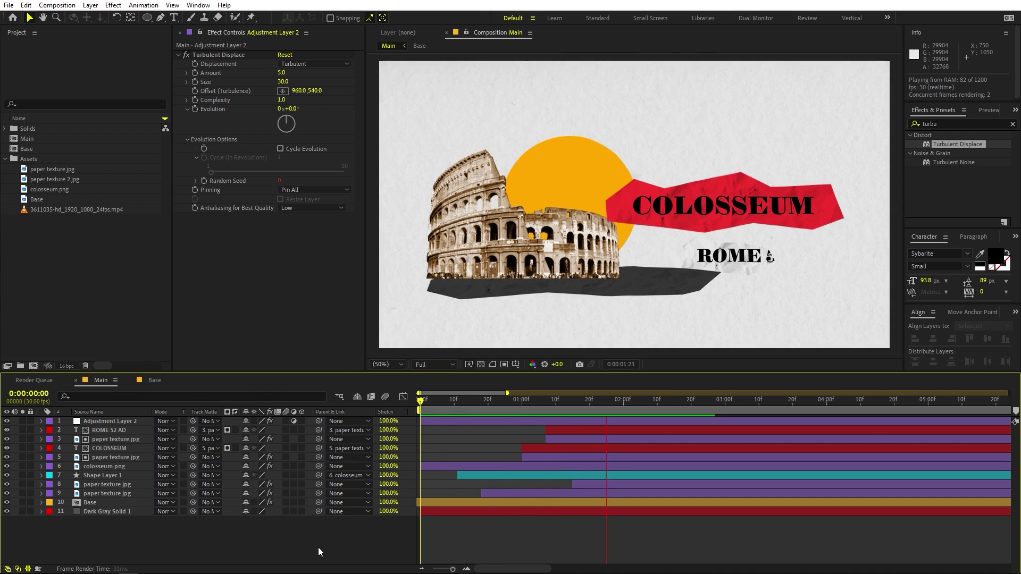
key("period")
key("period")
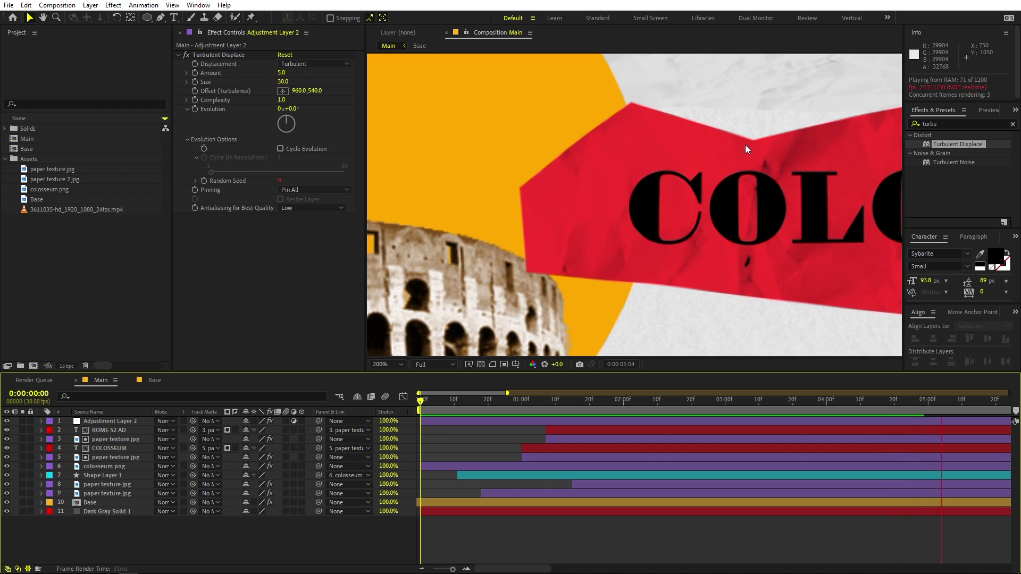
key("comma")
key("comma")
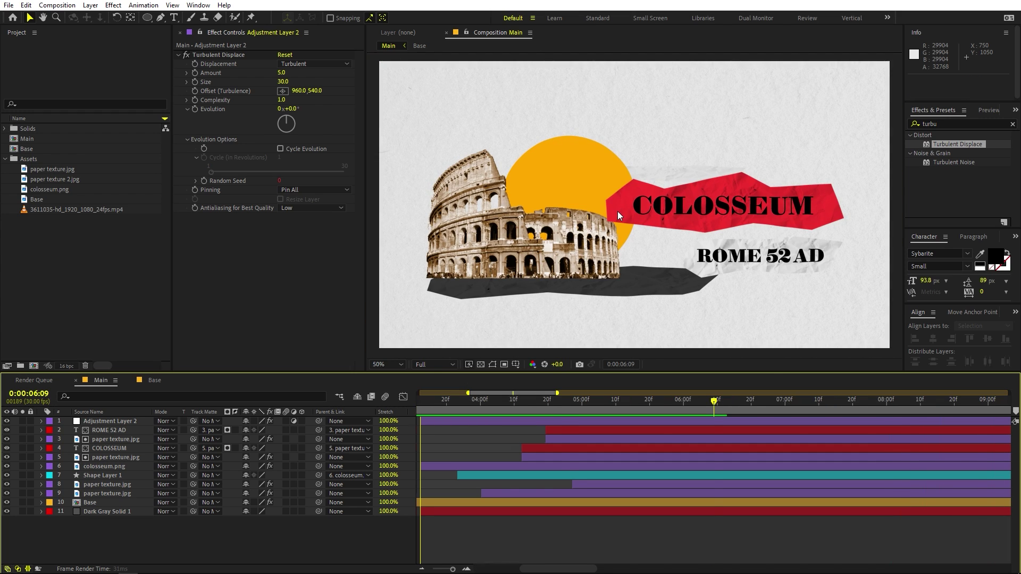
key("comma")
- Add 3611035-hd_1920_1080_24fps.mp4 as the topmost layer in Main and set its blending mode to Screen
left_click(90, 289)
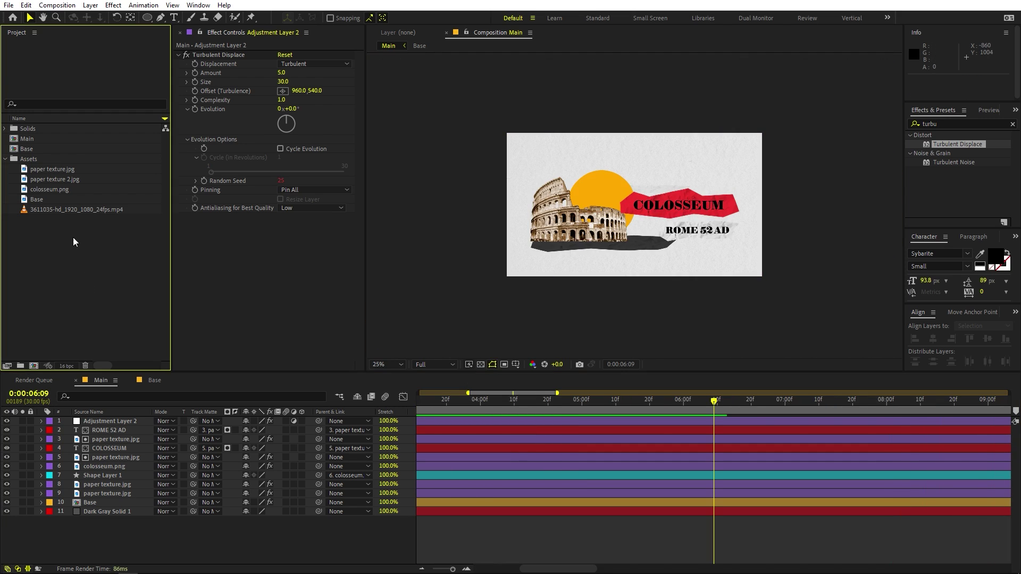
left_click(63, 213)
left_click_drag(69, 212, 131, 422)
left_click_drag(714, 401, 476, 400)
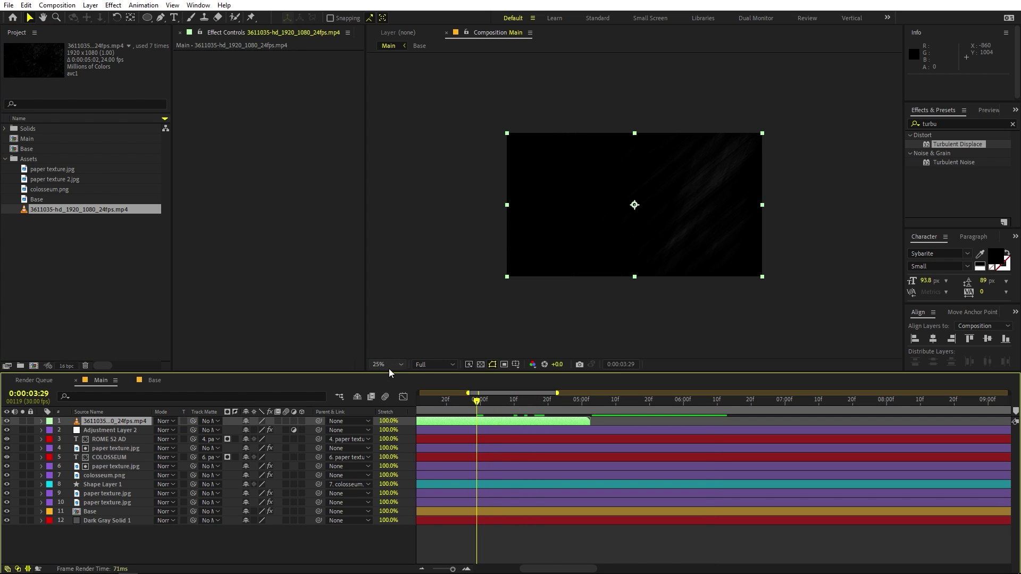
left_click(389, 366)
left_click(396, 386)
left_click(168, 422)
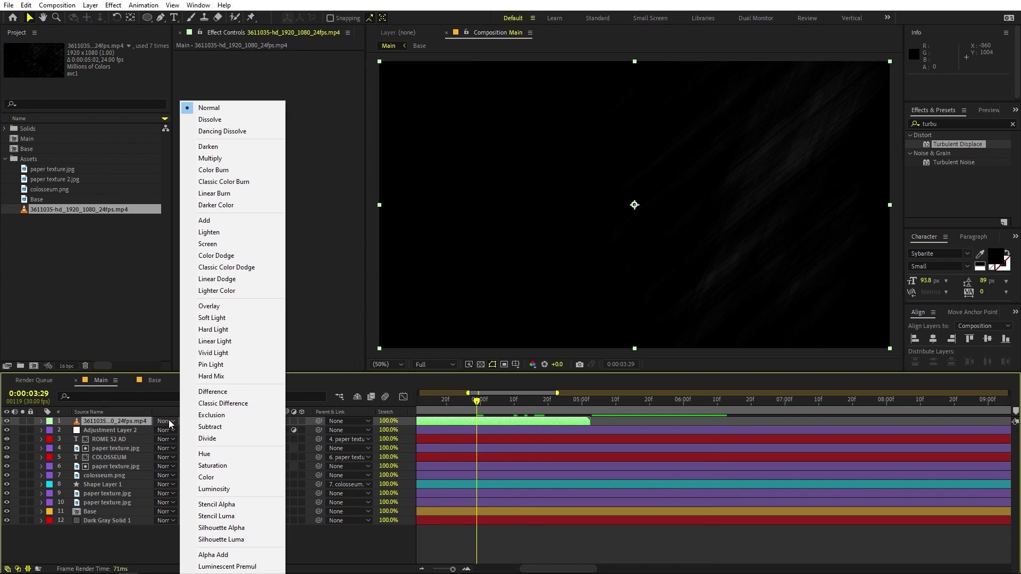
left_click(212, 243)
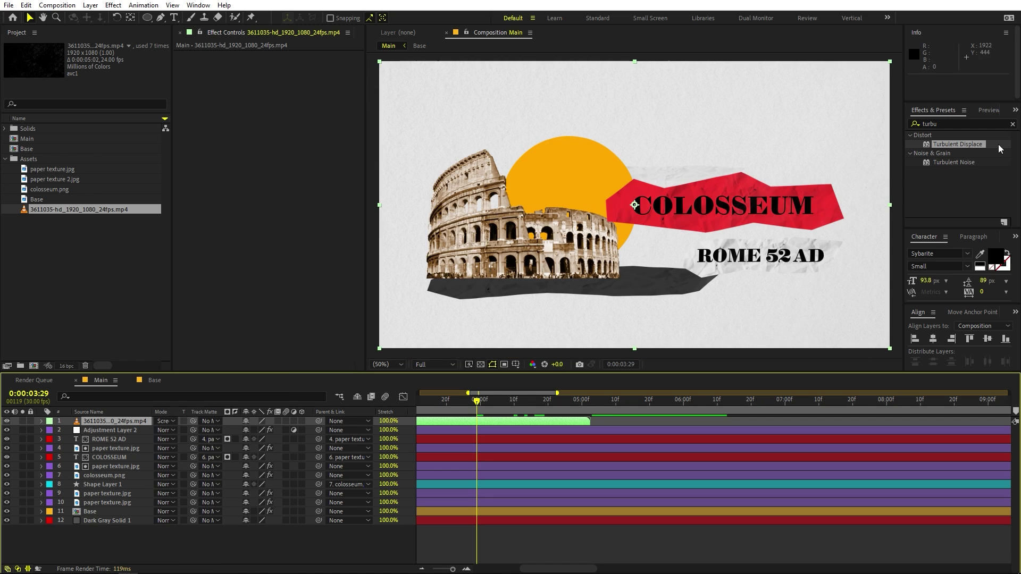
- Apply the Curves effect to the video overlay layer and raise the upper midtones of its RGB curve
double_click(966, 123)
type("curves")
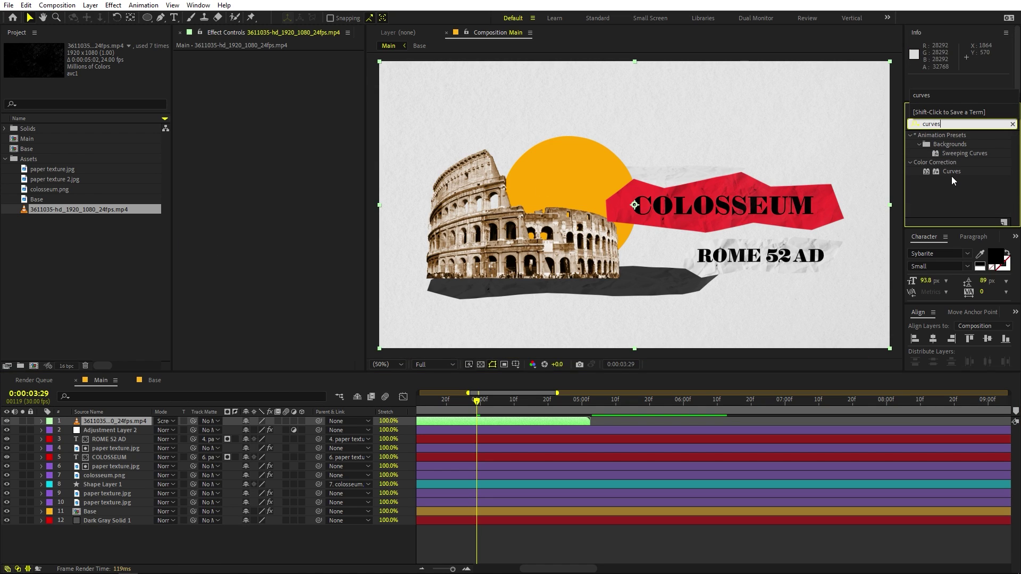
left_click_drag(951, 177, 441, 360)
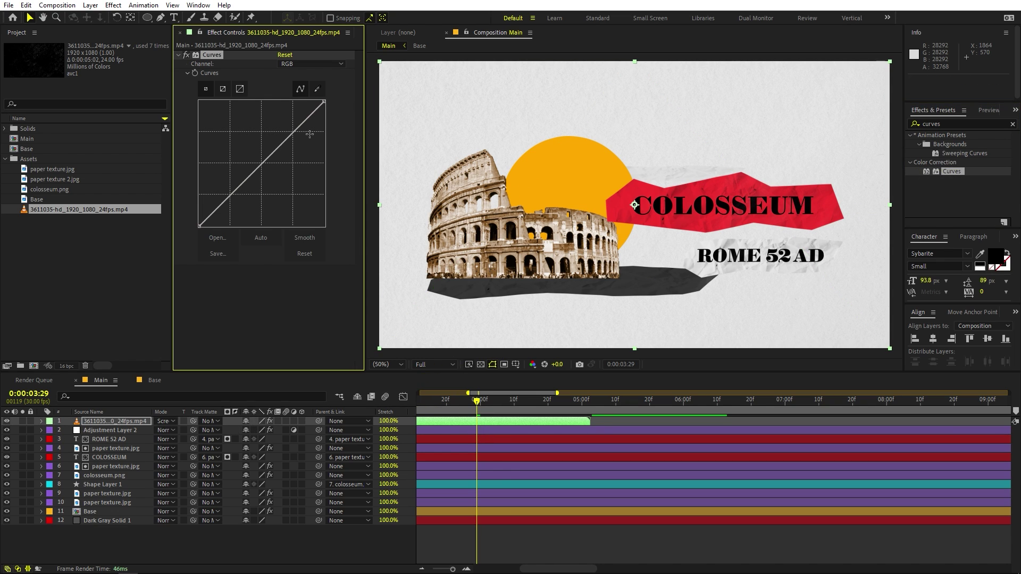
left_click_drag(298, 131, 269, 126)
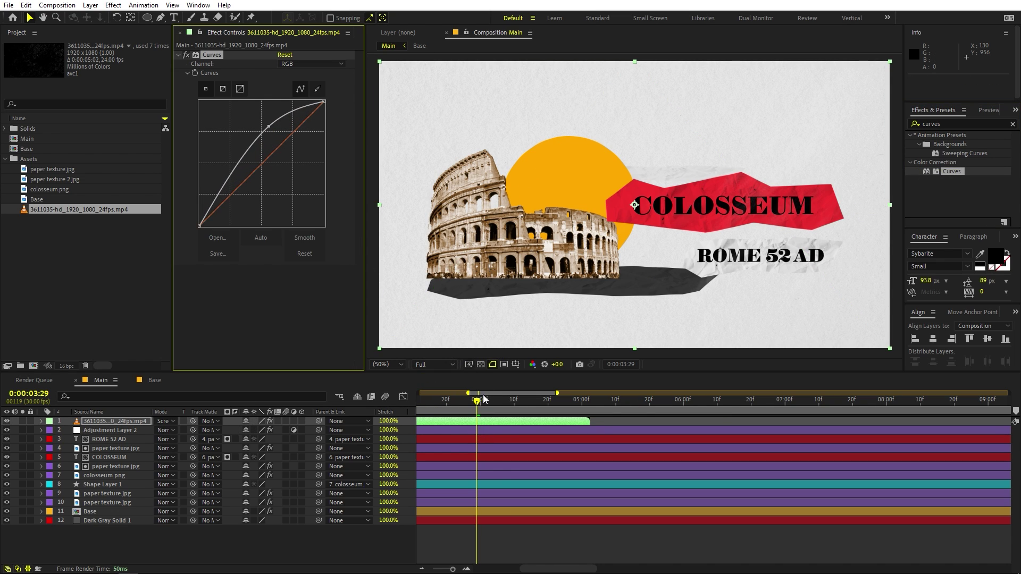
- Compare the artwork with and without the video overlay at 0:00:04:01, and lower the shadows of its RGB curve into an S-shape
left_click_drag(483, 400, 485, 408)
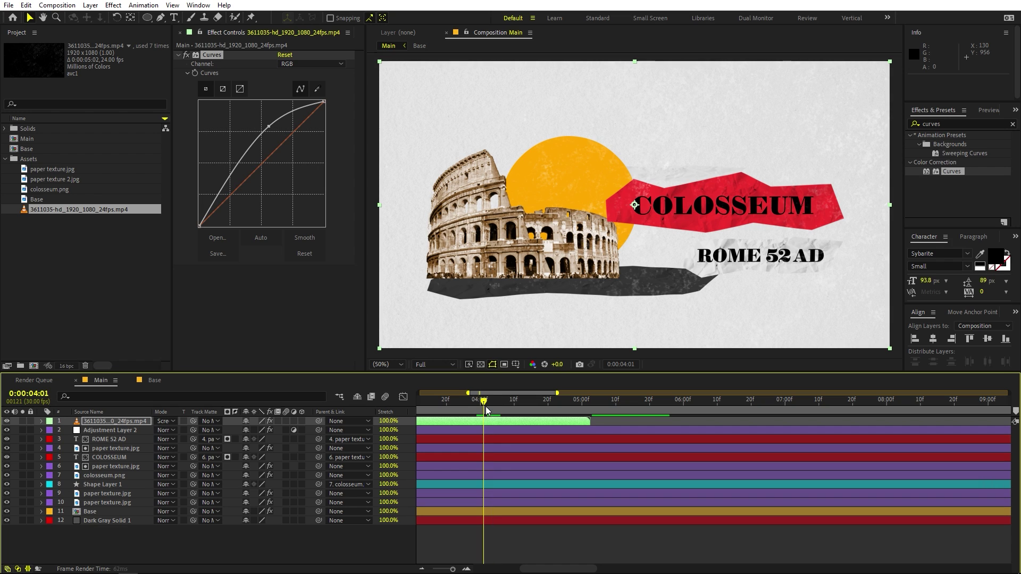
scroll(614, 295, "up", 4)
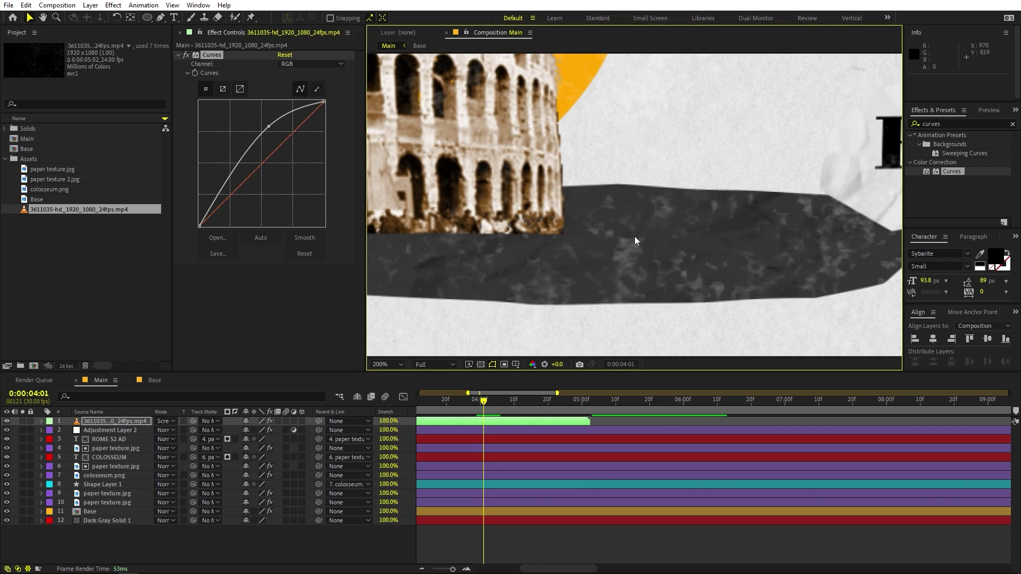
key("v")
left_click(7, 421)
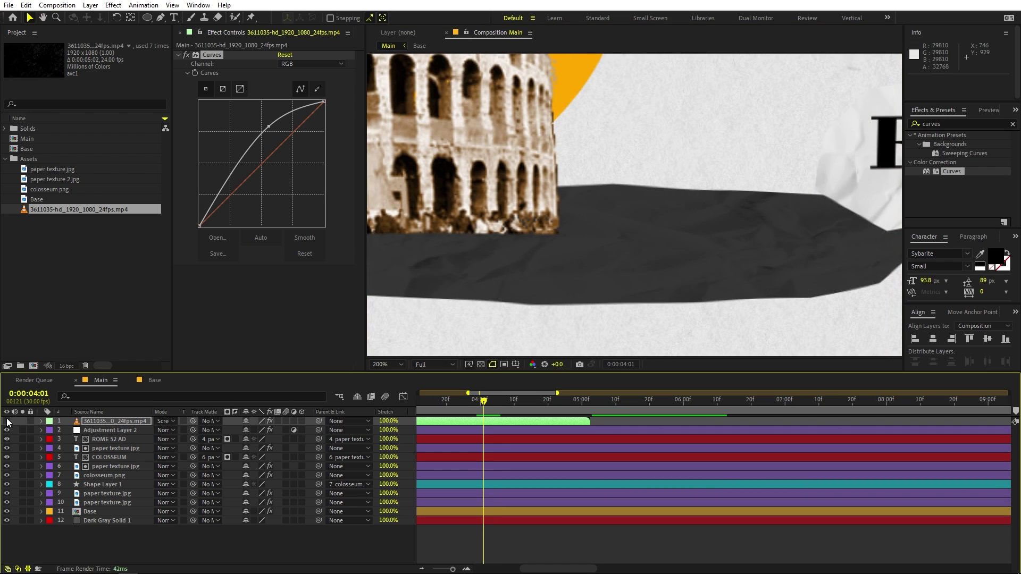
left_click(6, 421)
left_click(6, 421)
scroll(595, 212, "down", 4)
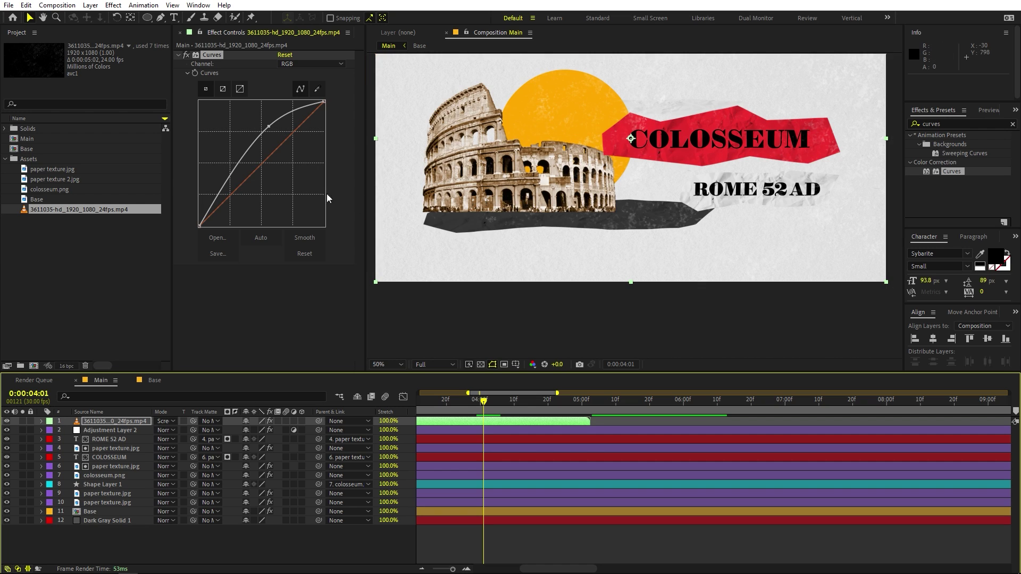
left_click_drag(236, 185, 237, 192)
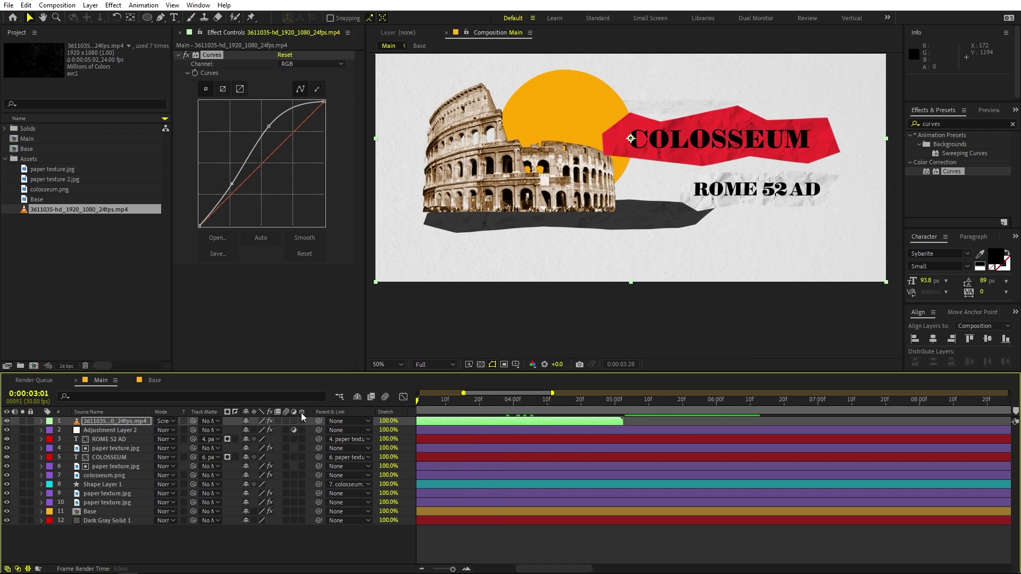
- Duplicate the video overlay layer, start the copy where the original ends, and review the animation in the preview
key("Home")
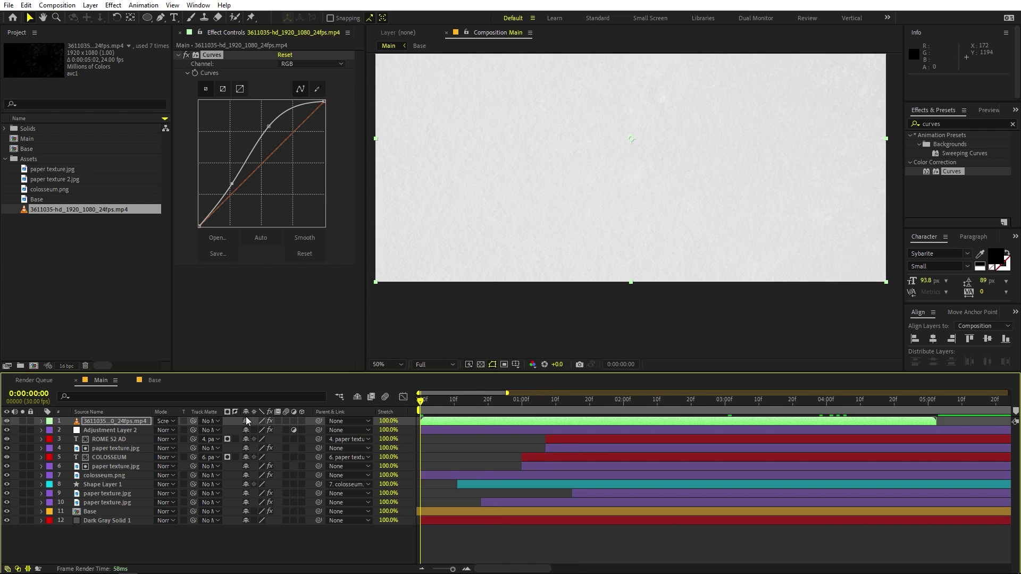
key("minus")
left_click(480, 421)
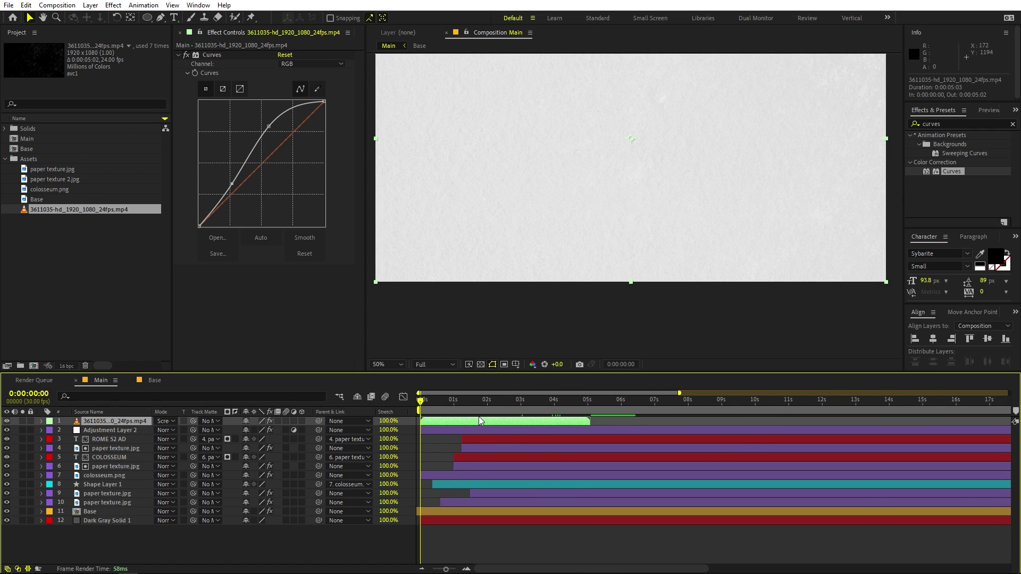
key("ctrl+d")
left_click_drag(480, 422, 659, 426)
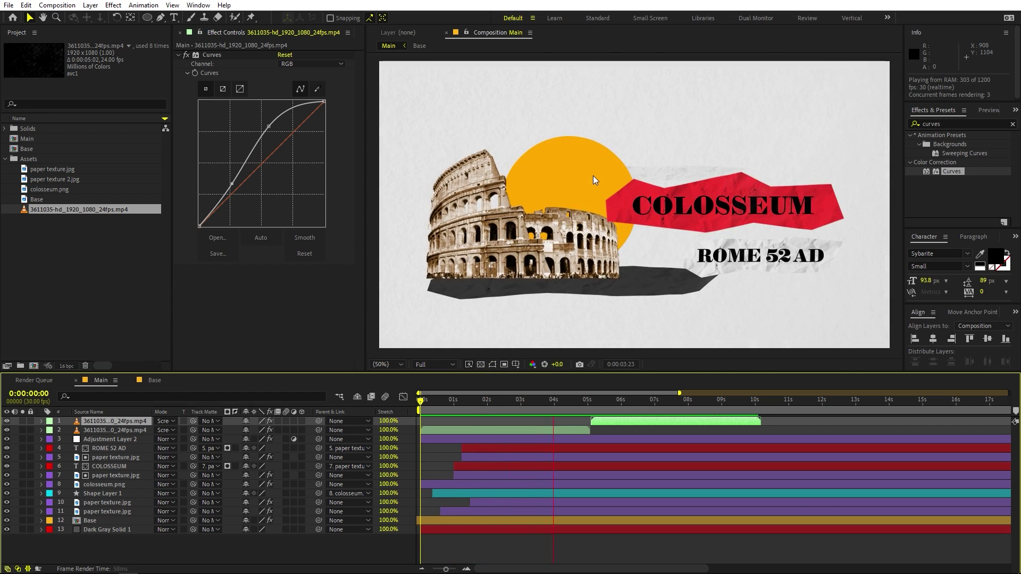
key("space")
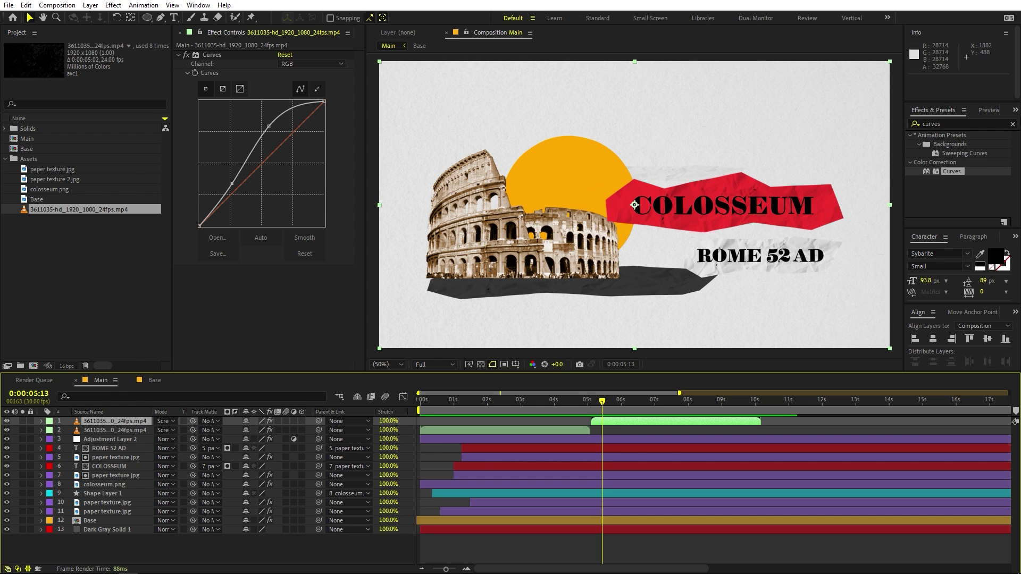
left_click_drag(606, 409, 554, 404)
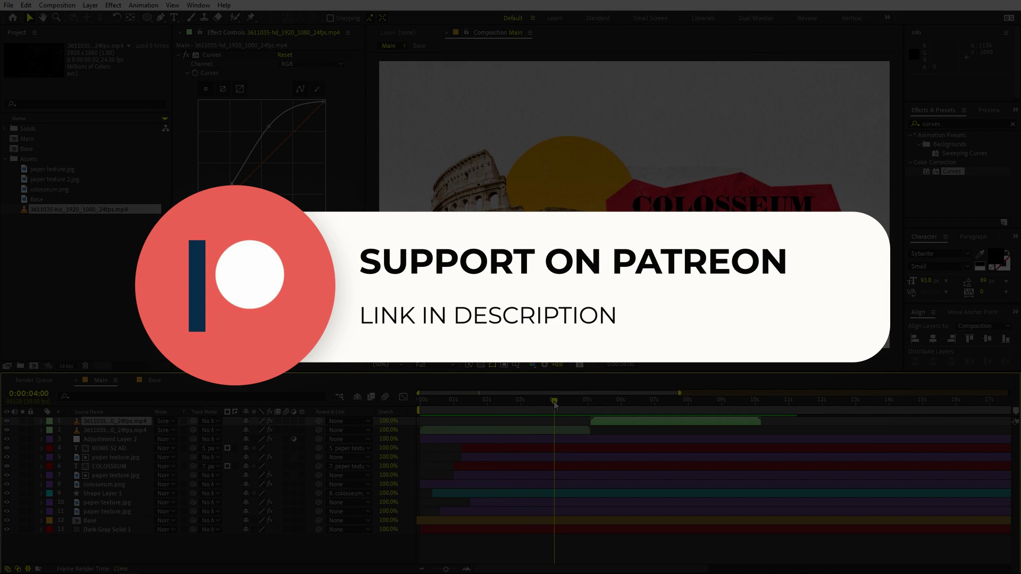